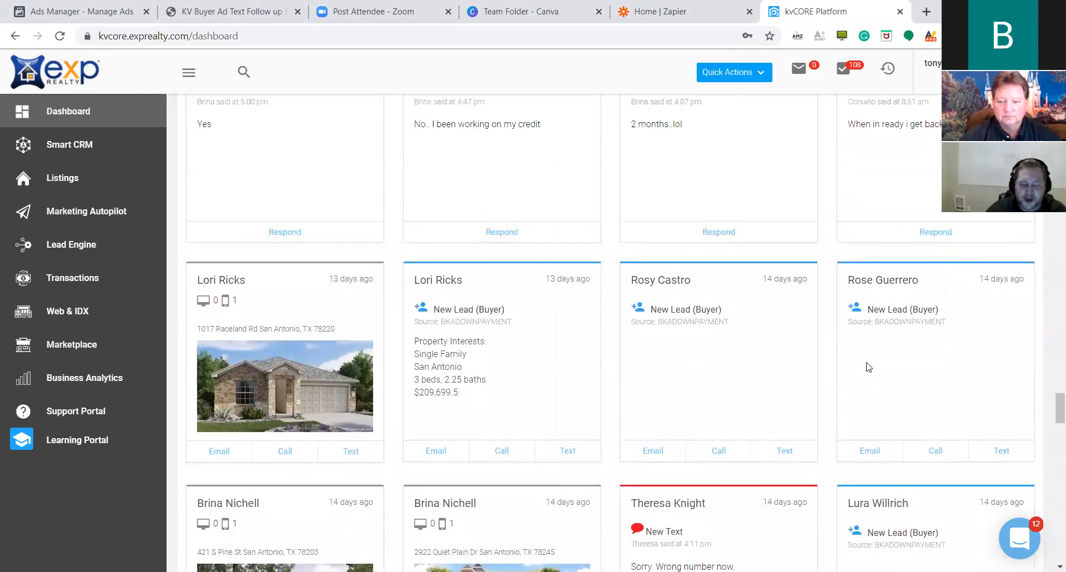
Scan the dashboard activity feed and open the seller lead who texted back.
scroll(913, 347, "up", 1)
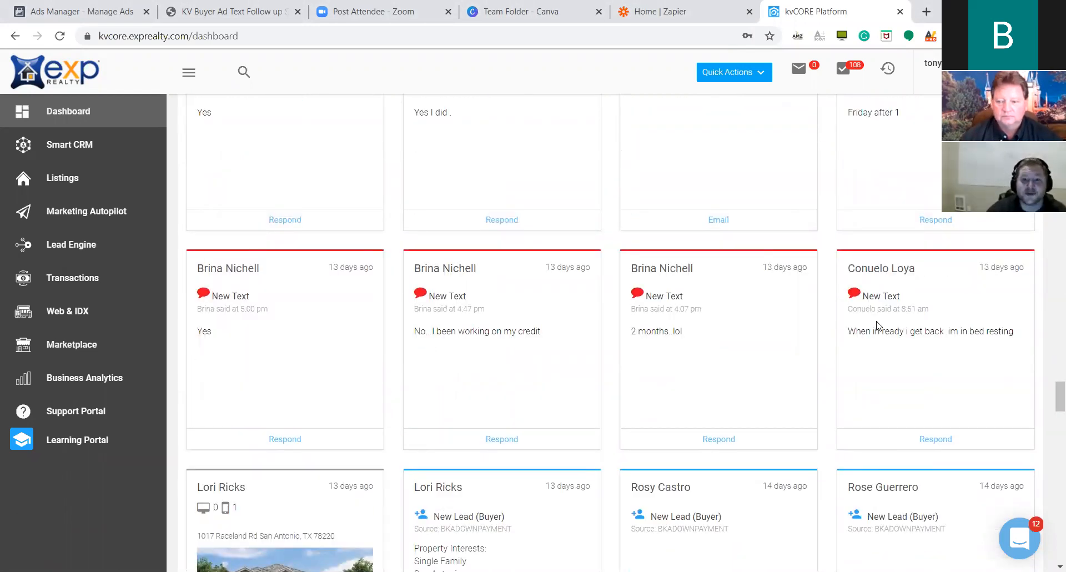
scroll(876, 328, "up", 5)
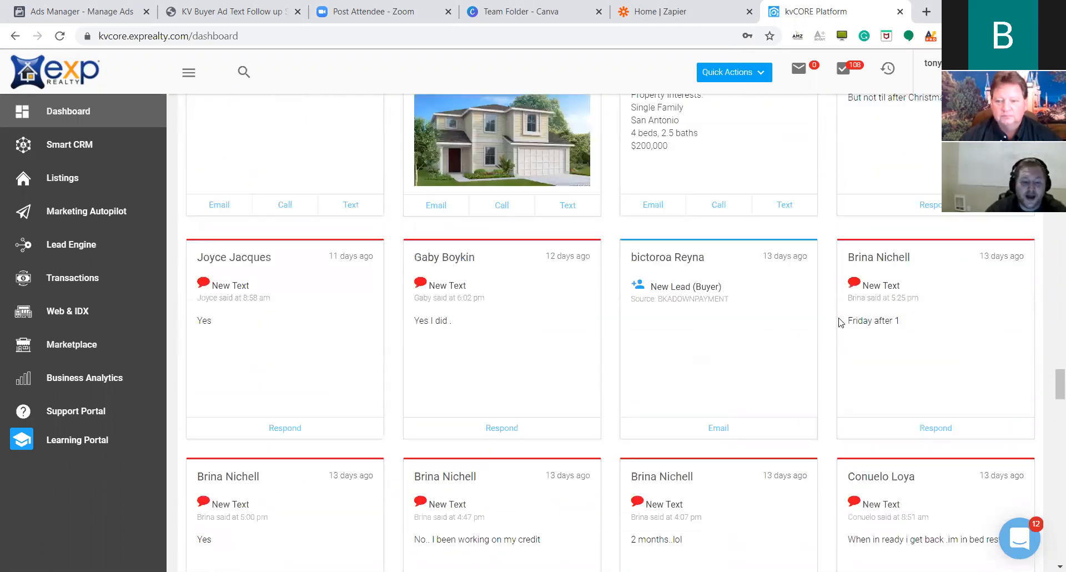
scroll(828, 358, "up", 6)
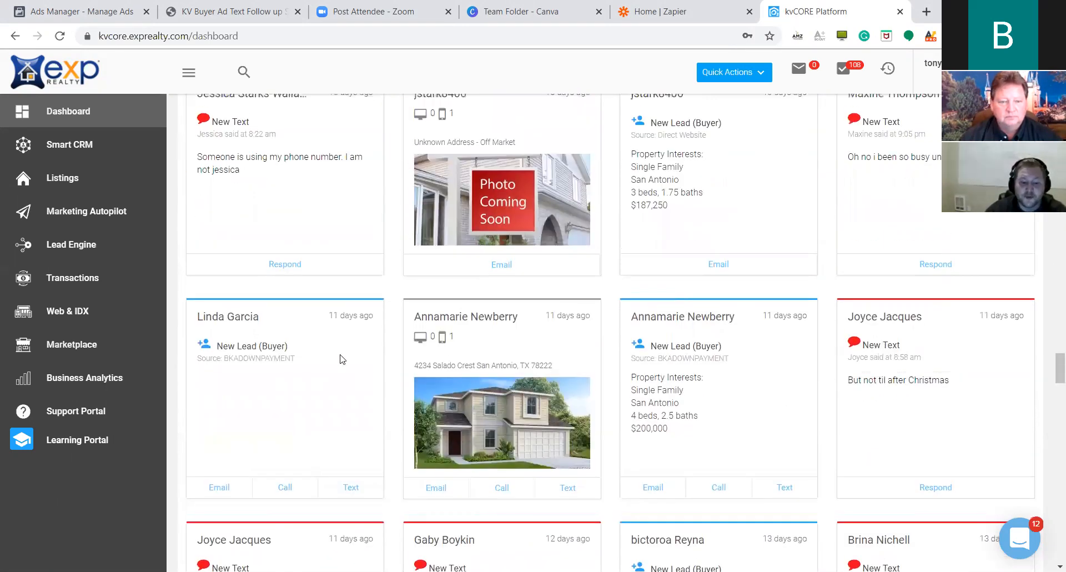
scroll(855, 337, "up", 5)
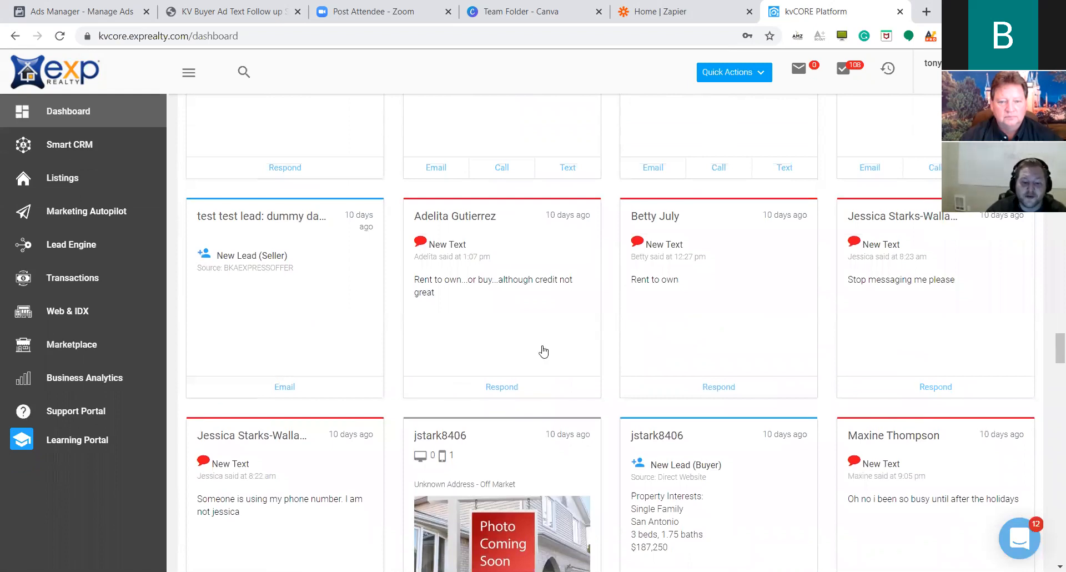
scroll(339, 343, "up", 4)
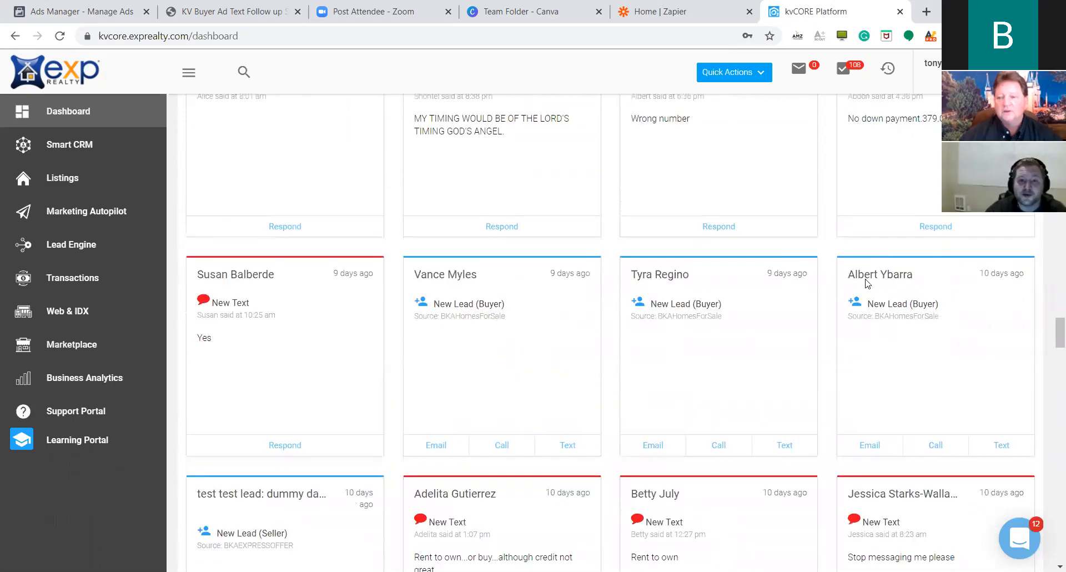
scroll(870, 283, "up", 6)
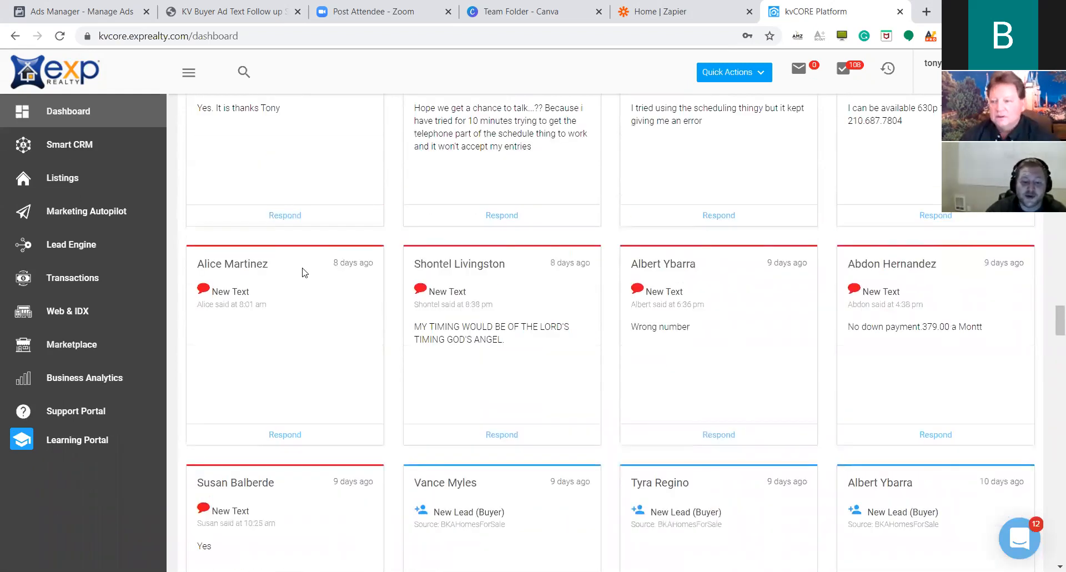
scroll(955, 277, "up", 4)
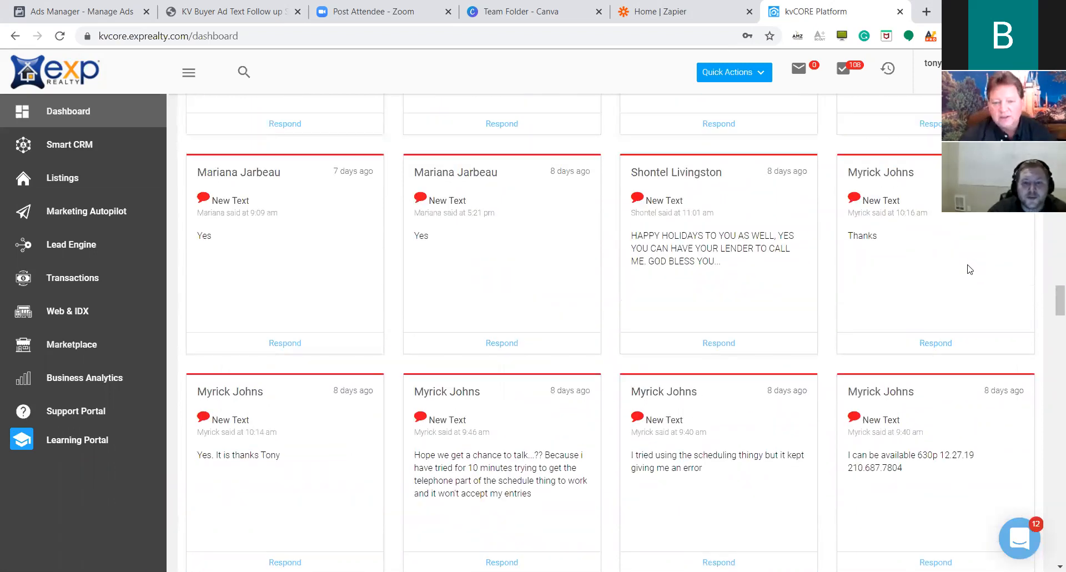
scroll(966, 266, "up", 1)
scroll(459, 298, "up", 4)
scroll(973, 297, "up", 6)
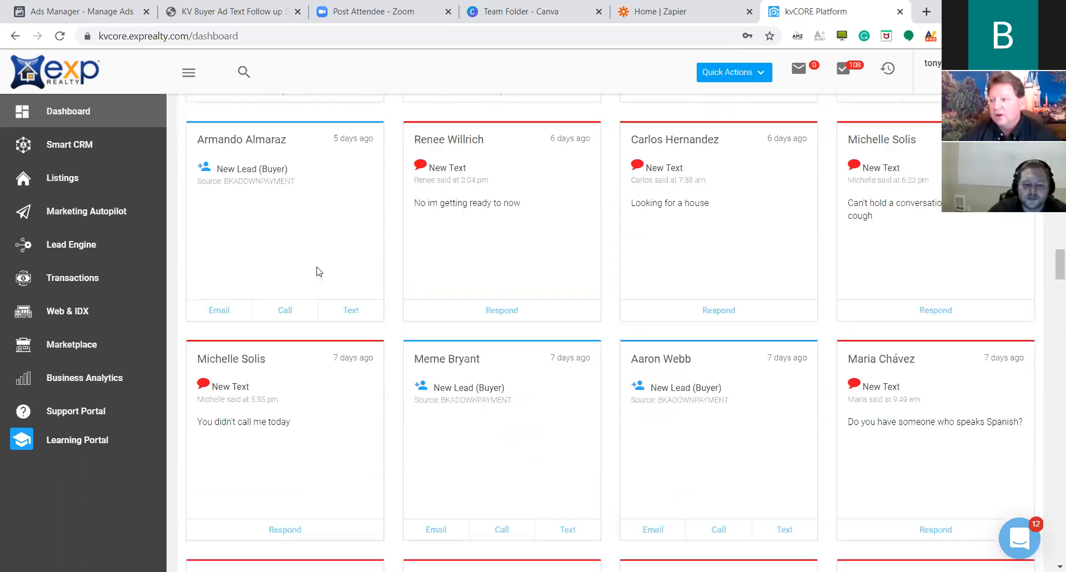
scroll(974, 272, "up", 4)
scroll(847, 254, "up", 1)
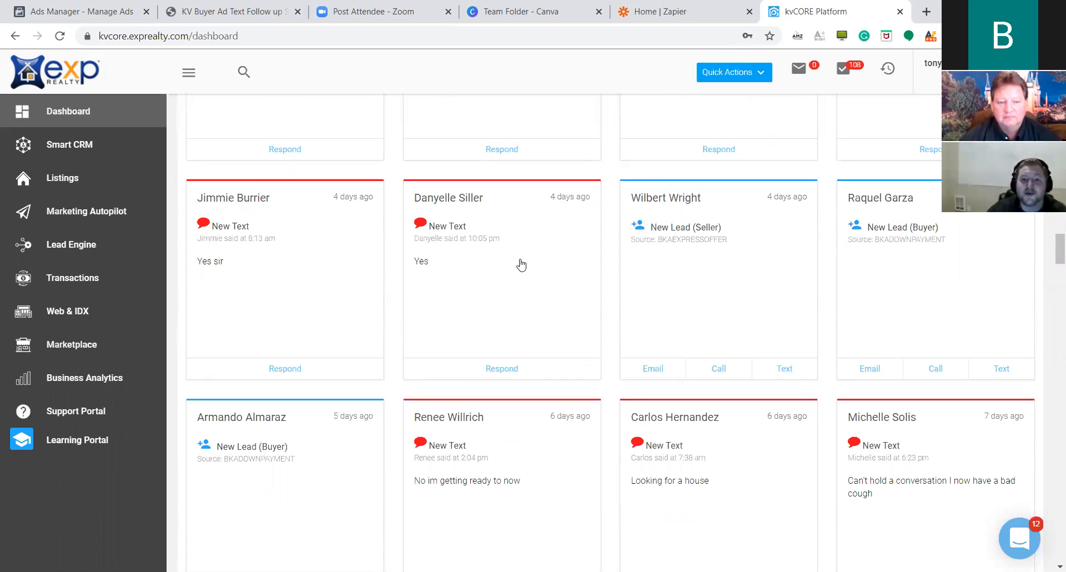
scroll(524, 300, "up", 4)
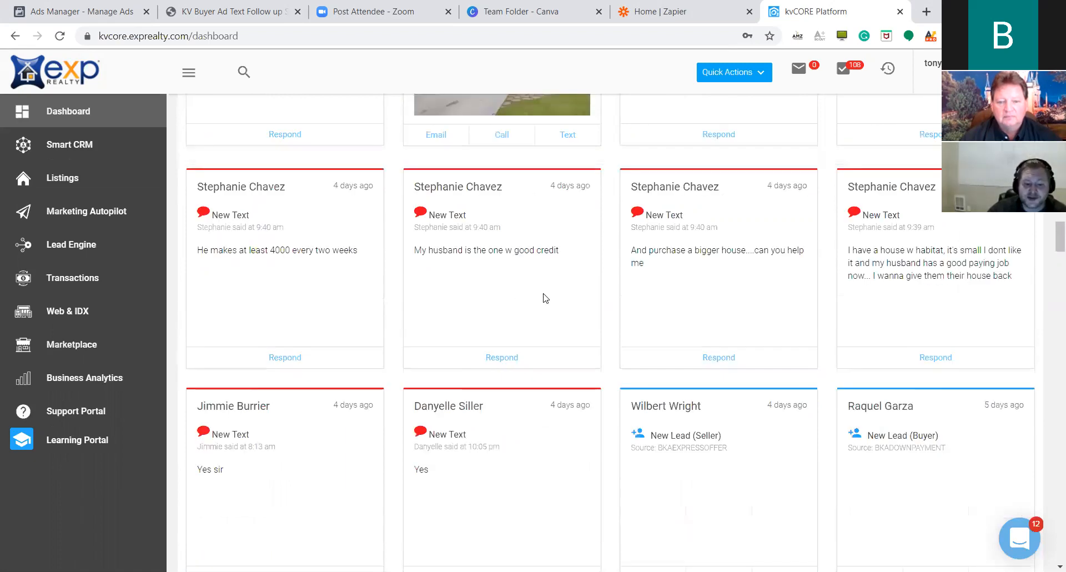
scroll(613, 308, "up", 5)
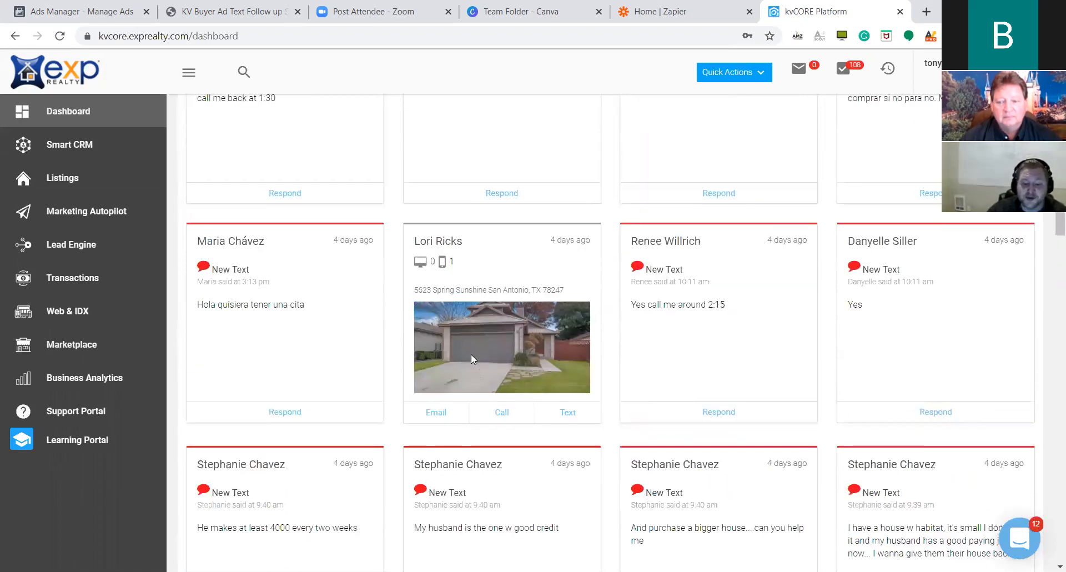
scroll(339, 349, "up", 4)
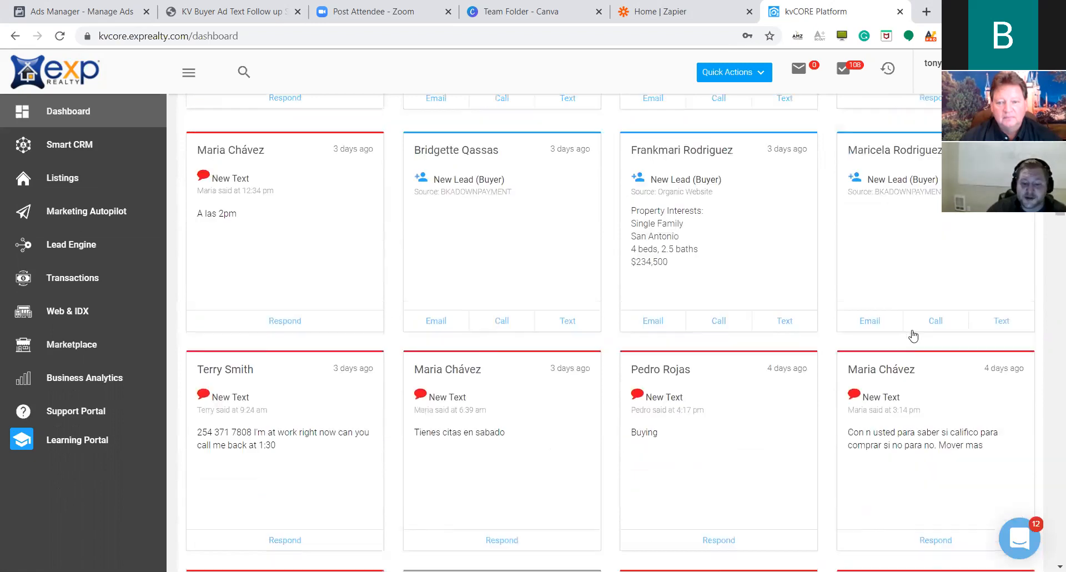
scroll(910, 321, "up", 6)
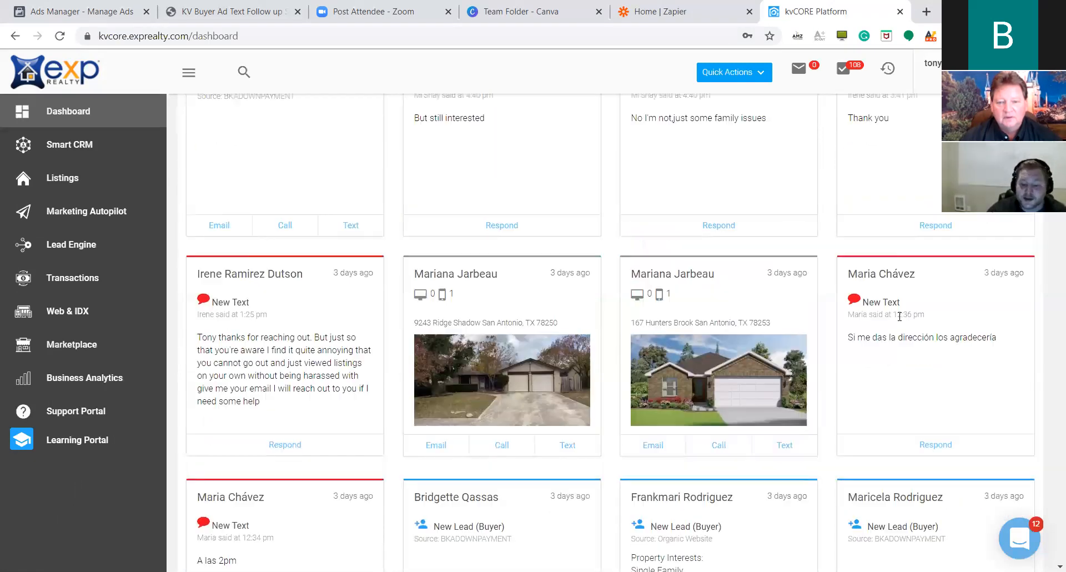
scroll(482, 340, "up", 2)
scroll(948, 331, "up", 4)
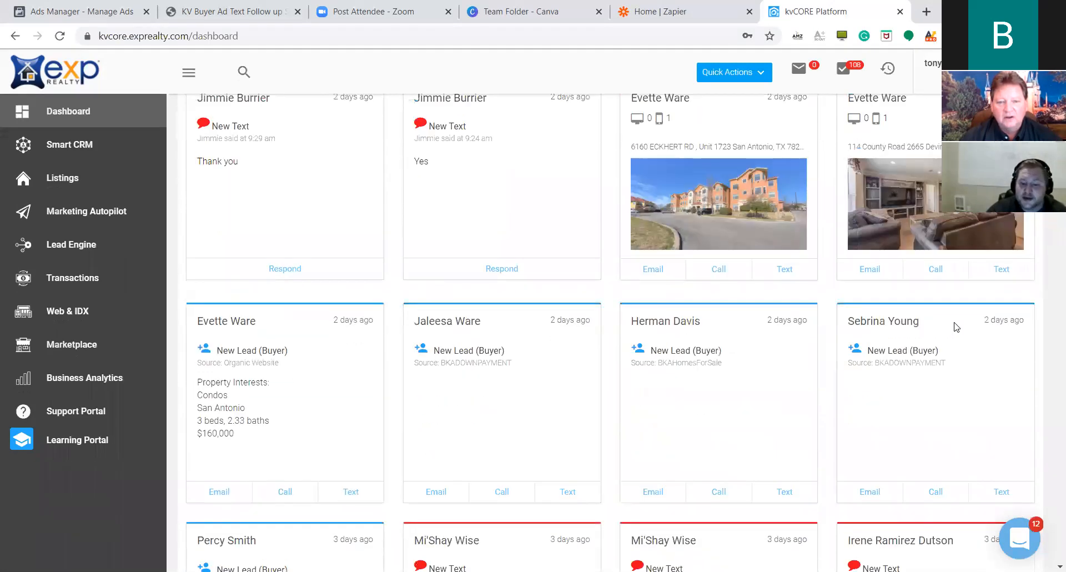
scroll(526, 336, "up", 3)
scroll(488, 350, "up", 2)
scroll(964, 352, "up", 2)
scroll(519, 371, "up", 3)
scroll(416, 290, "up", 4)
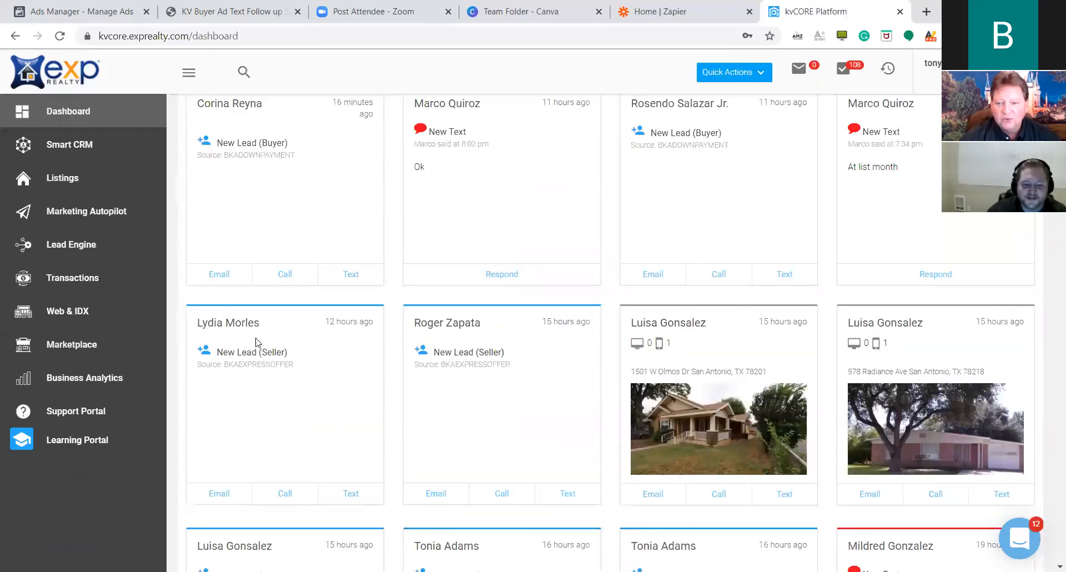
scroll(843, 329, "up", 2)
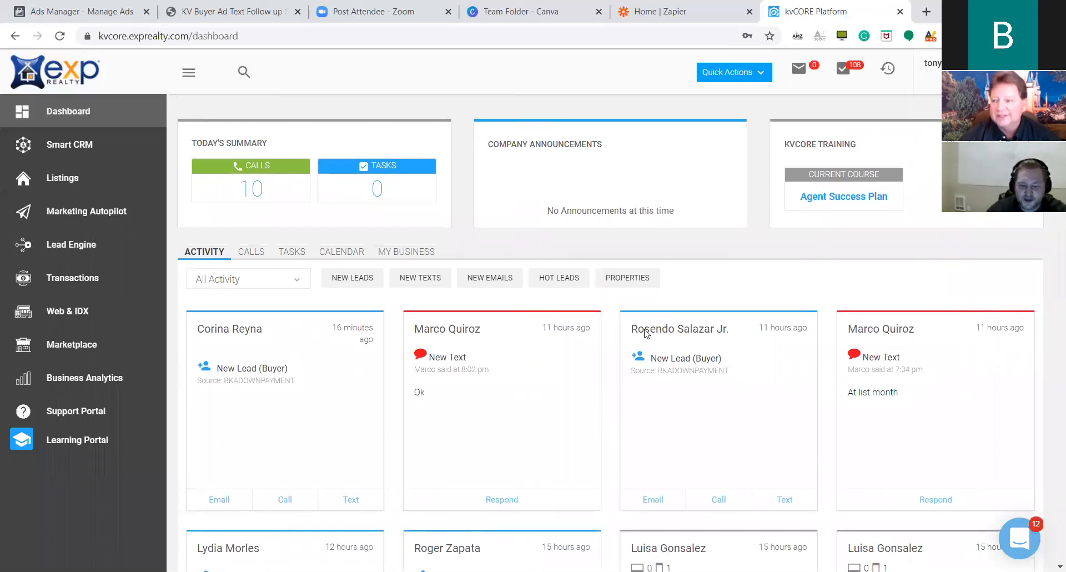
scroll(522, 283, "down", 5)
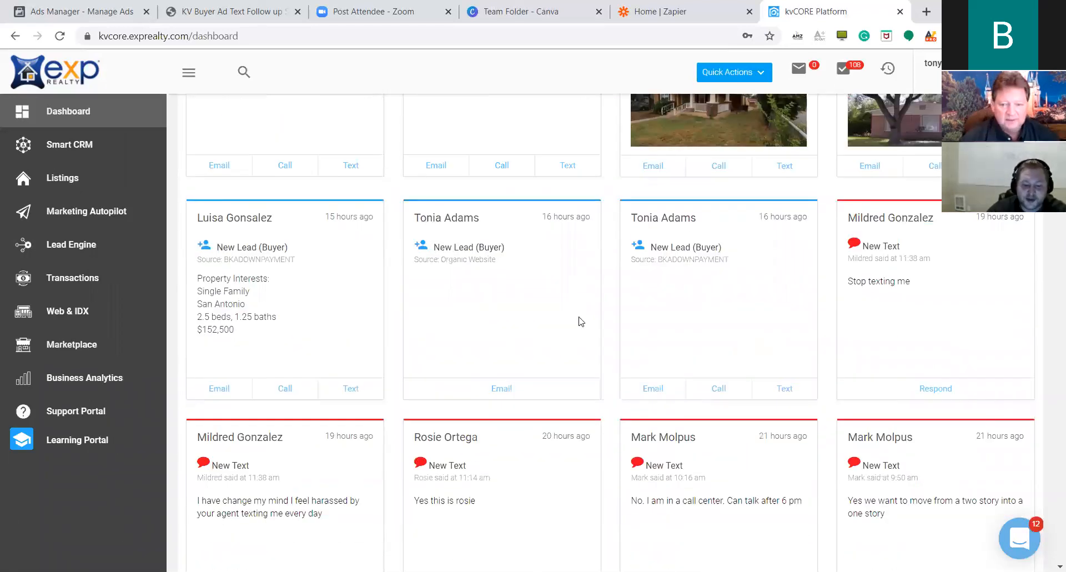
left_click(704, 302)
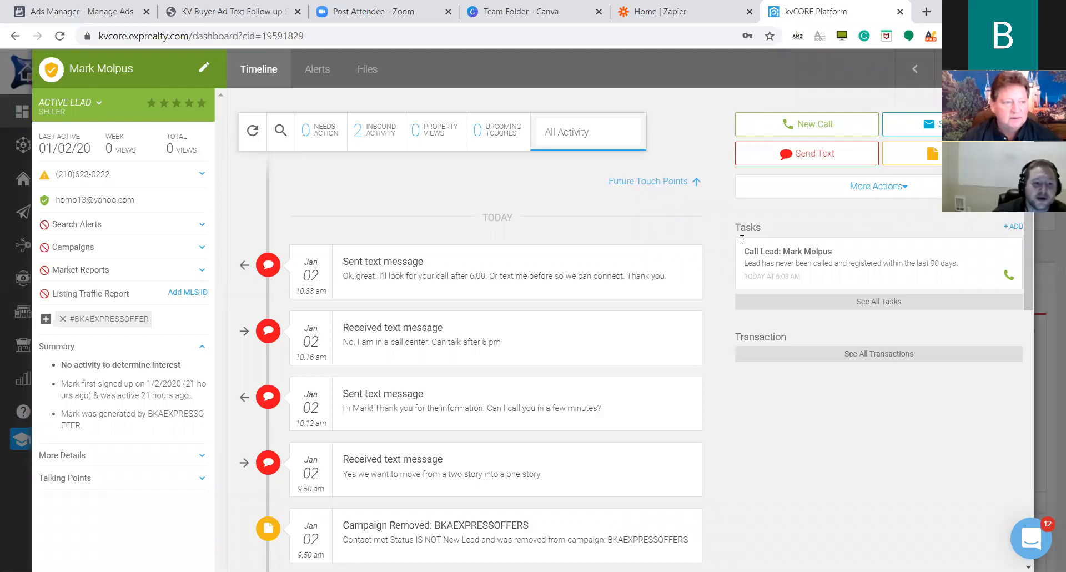
Read down the lead's timeline and highlight the BKAEXPRESSOFFER Hashtag Added entry.
scroll(383, 319, "down", 4)
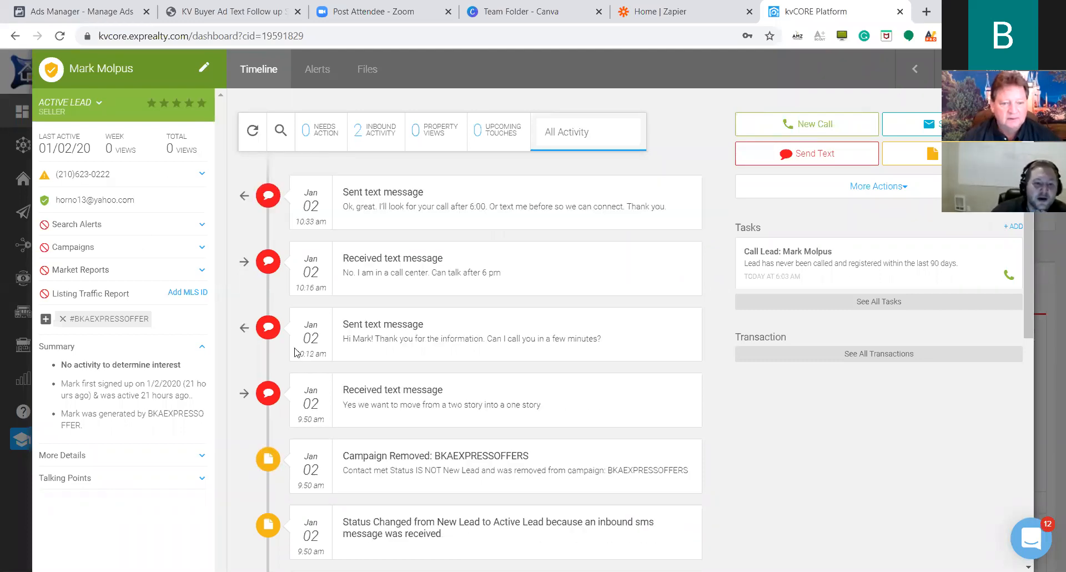
scroll(409, 343, "down", 8)
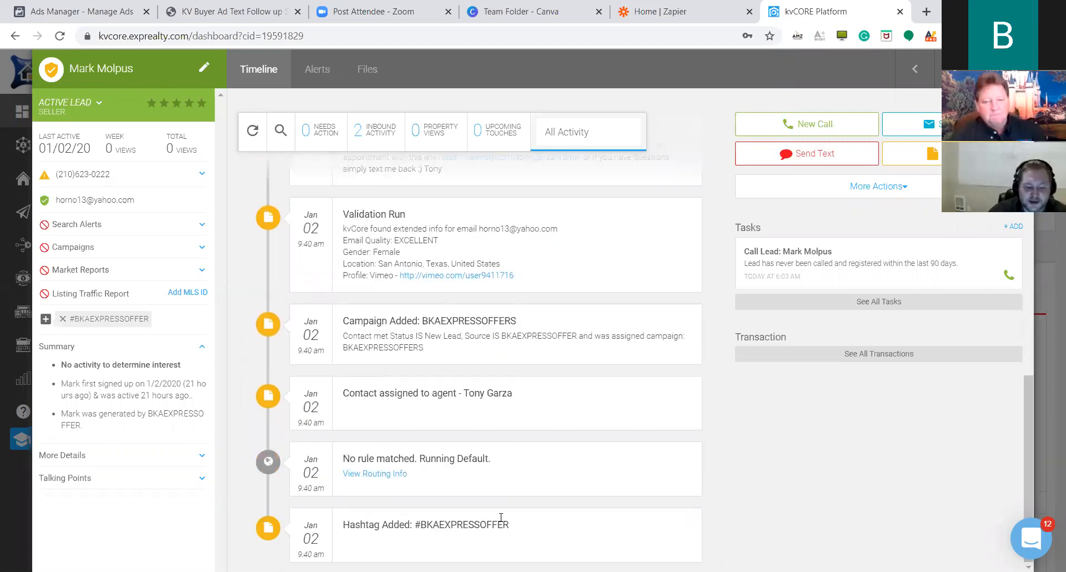
double_click(434, 523)
left_click(435, 522)
triple_click(470, 519)
left_click(536, 484)
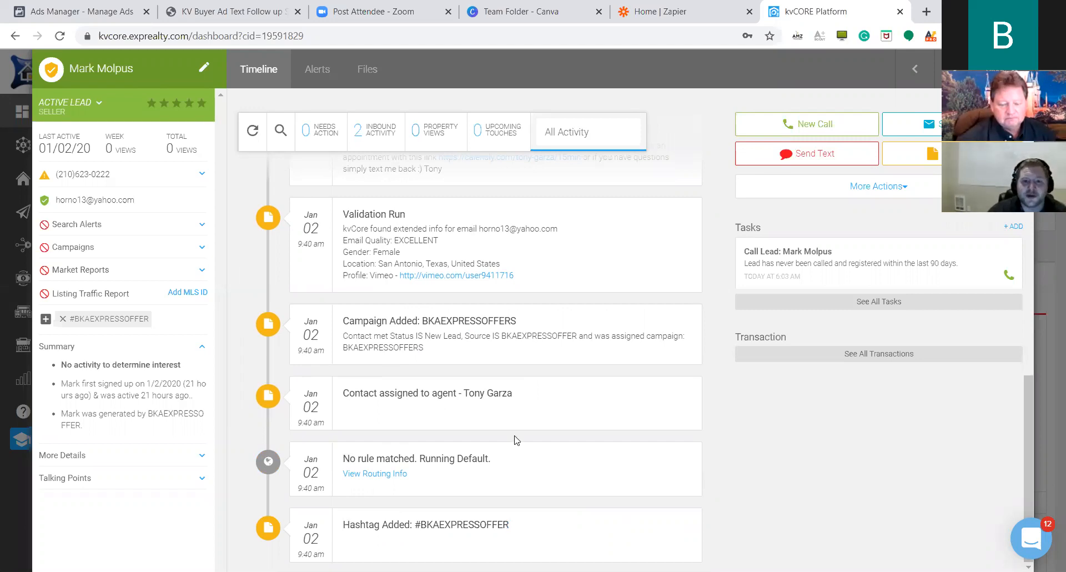
Highlight the lead's reply about wanting a one-story home, then close the profile.
scroll(521, 442, "up", 5)
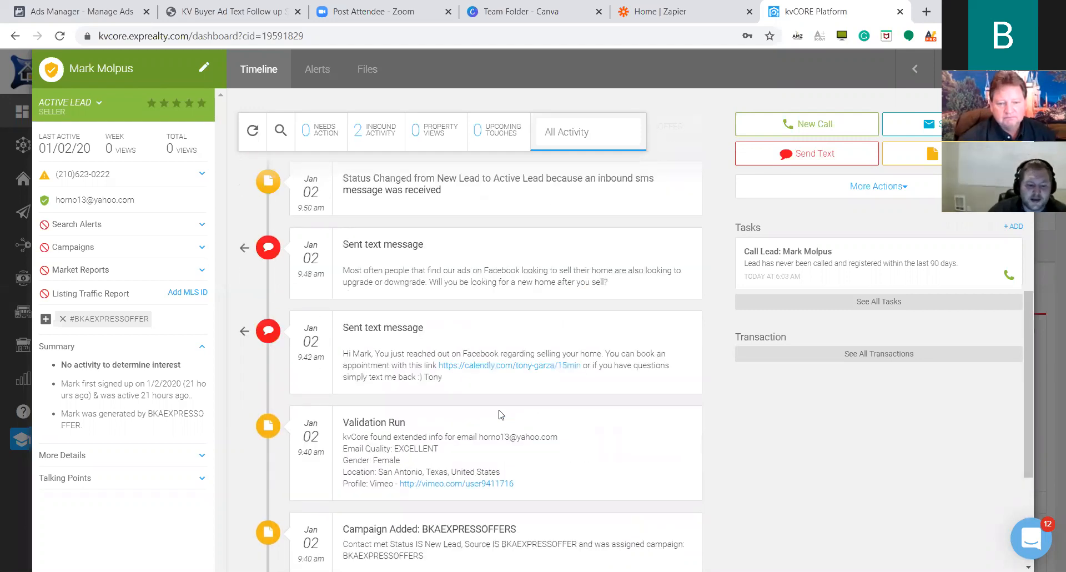
scroll(498, 416, "up", 2)
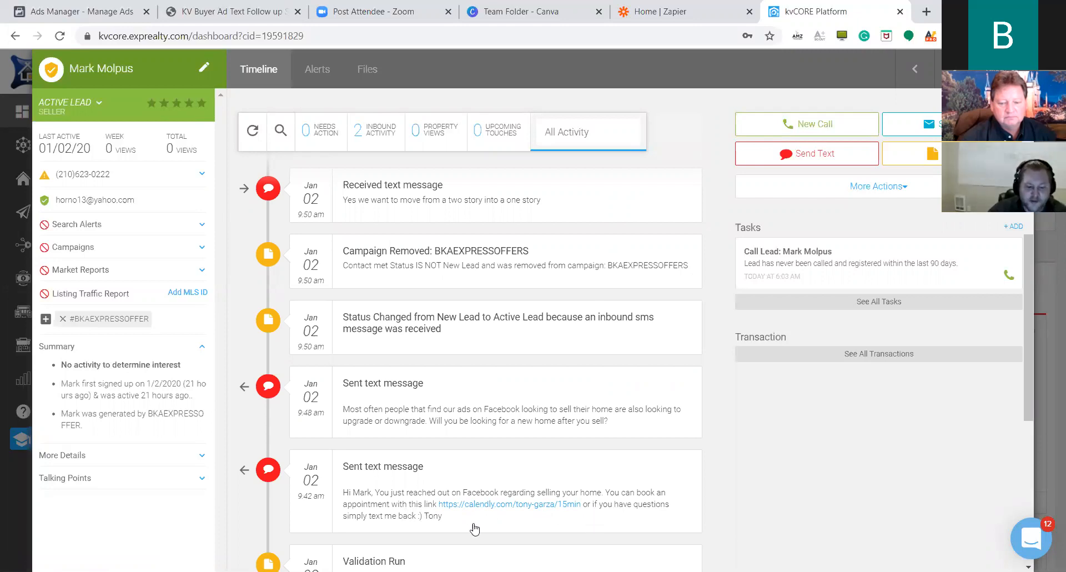
scroll(600, 517, "up", 2)
scroll(616, 516, "up", 1)
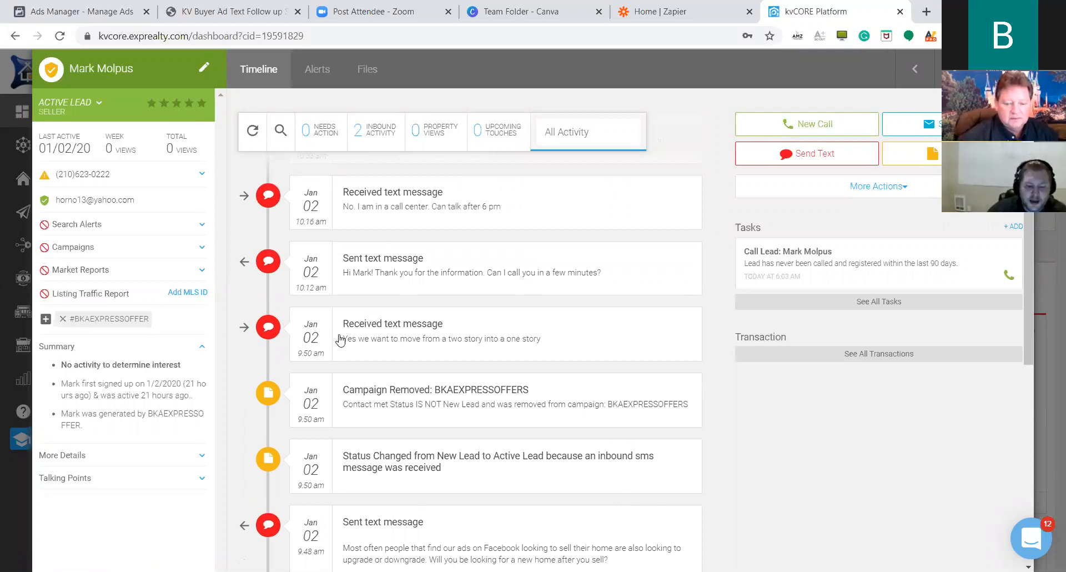
left_click_drag(343, 339, 545, 348)
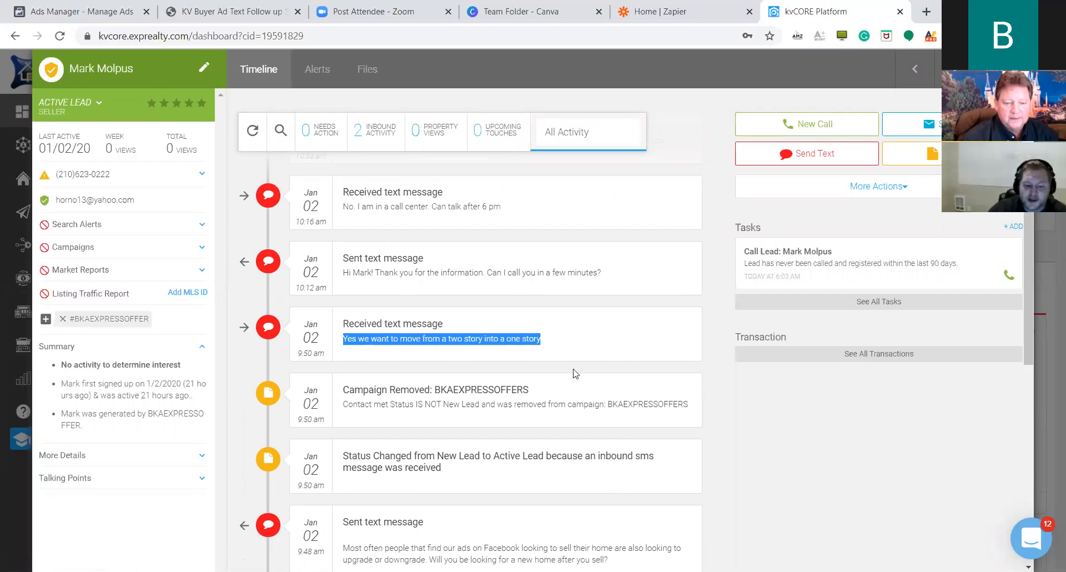
left_click(552, 348)
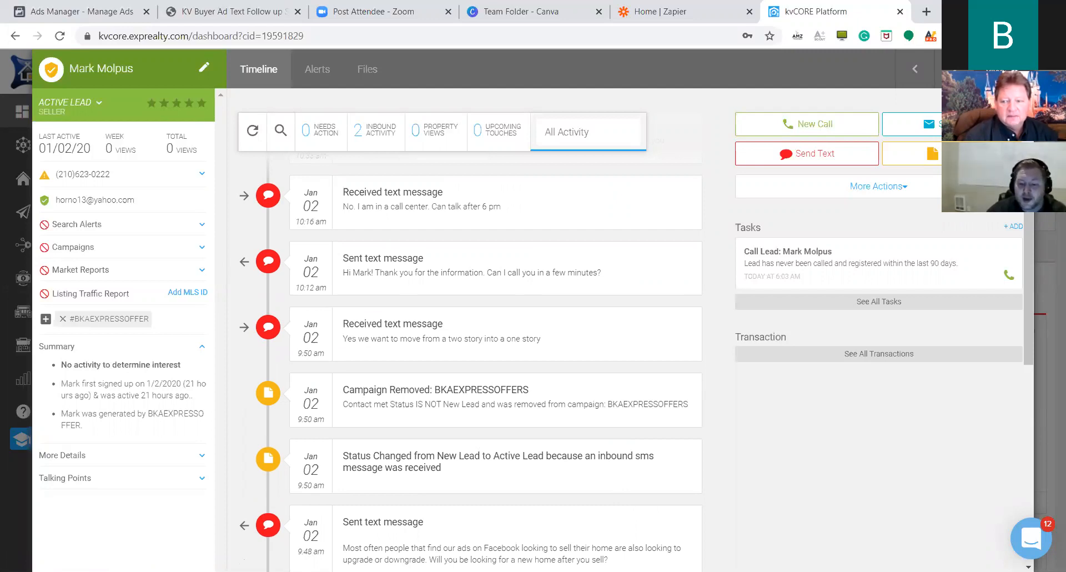
left_click(1013, 69)
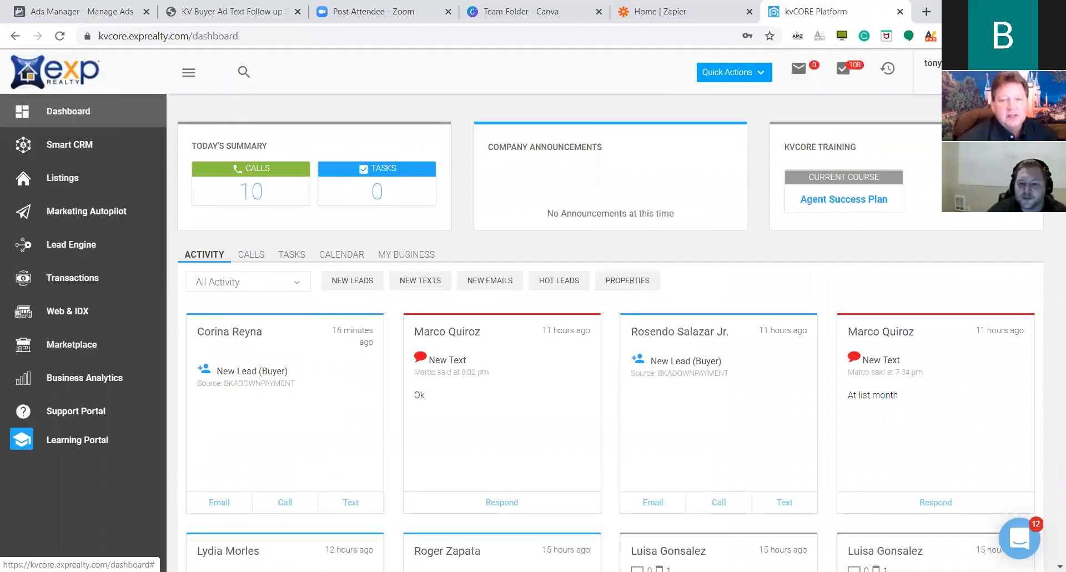
Log out of kvCORE and log back in with another agent's saved Chrome login.
left_click(974, 67)
left_click(967, 445)
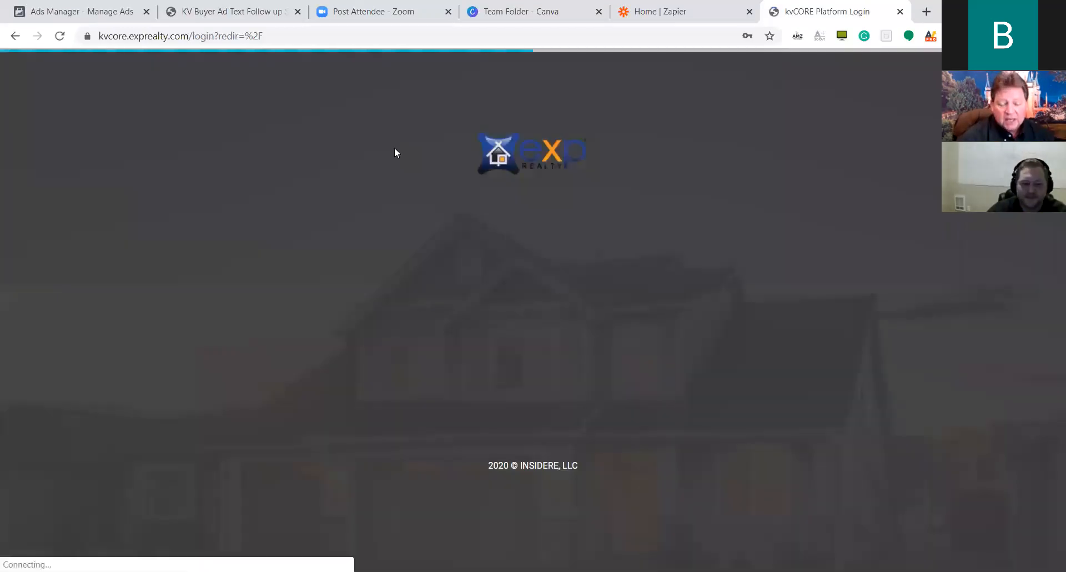
left_click(539, 285)
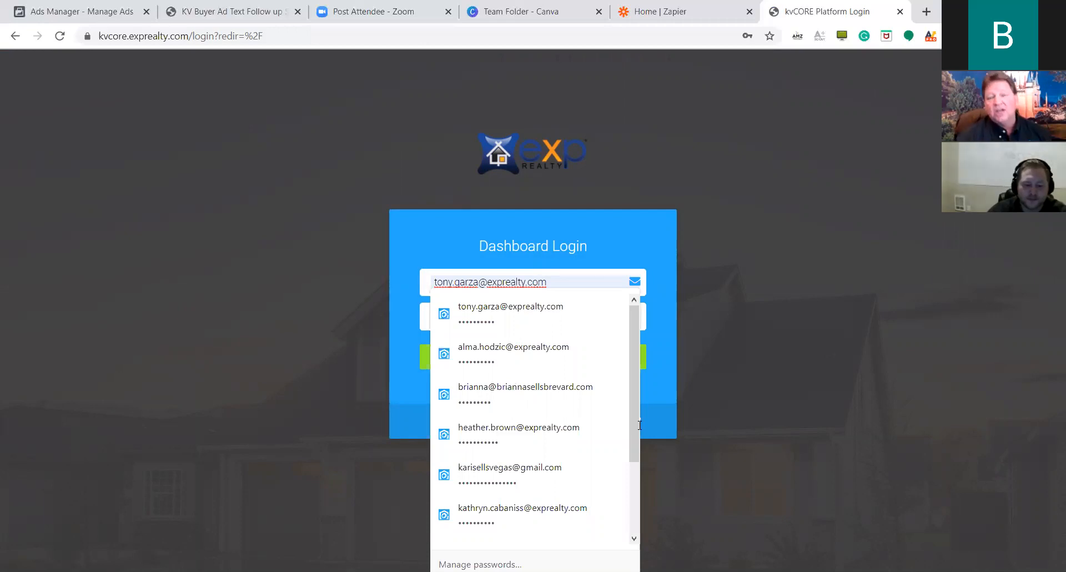
scroll(633, 421, "down", 3)
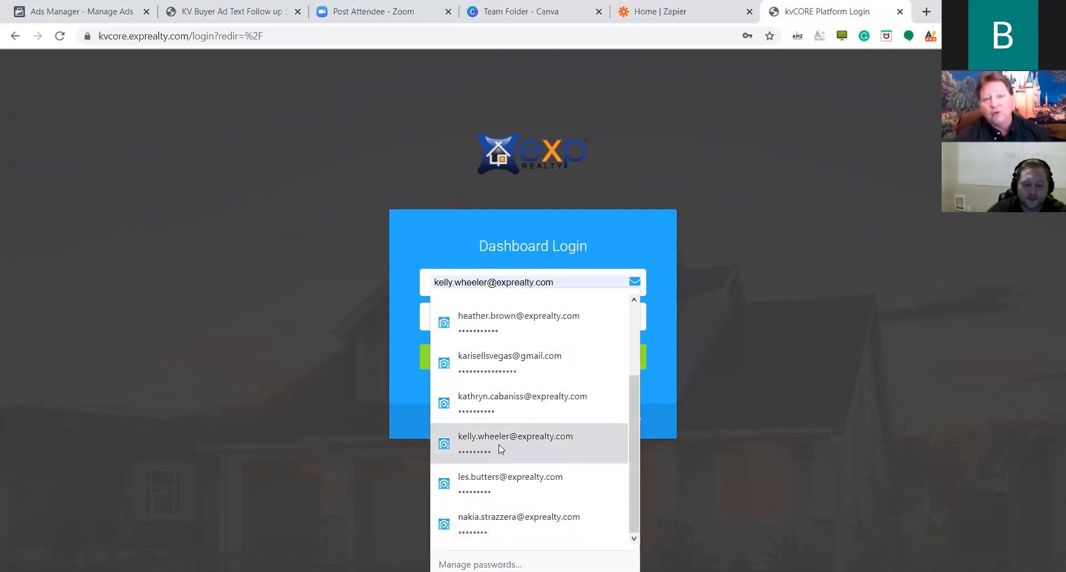
left_click(500, 444)
left_click(571, 357)
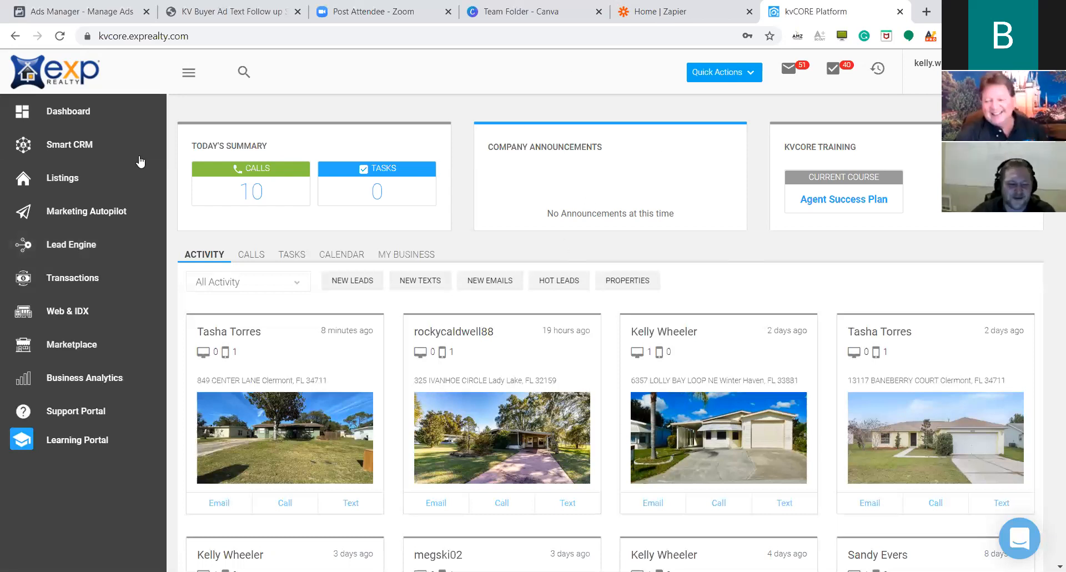
Copy the Zapier key from the Lead Dropbox sync page in Lead Engine.
left_click(111, 246)
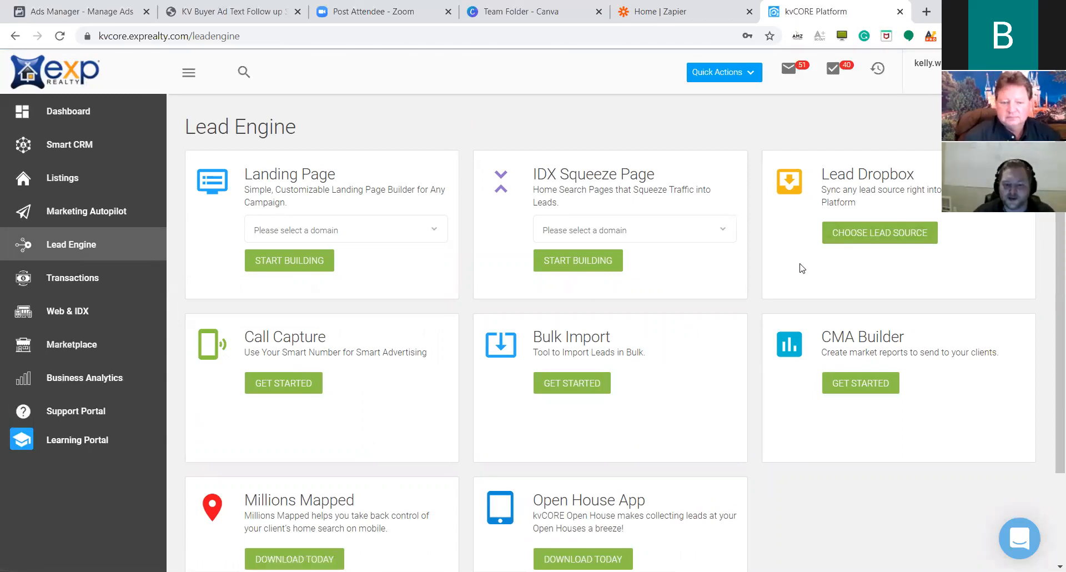
left_click(878, 233)
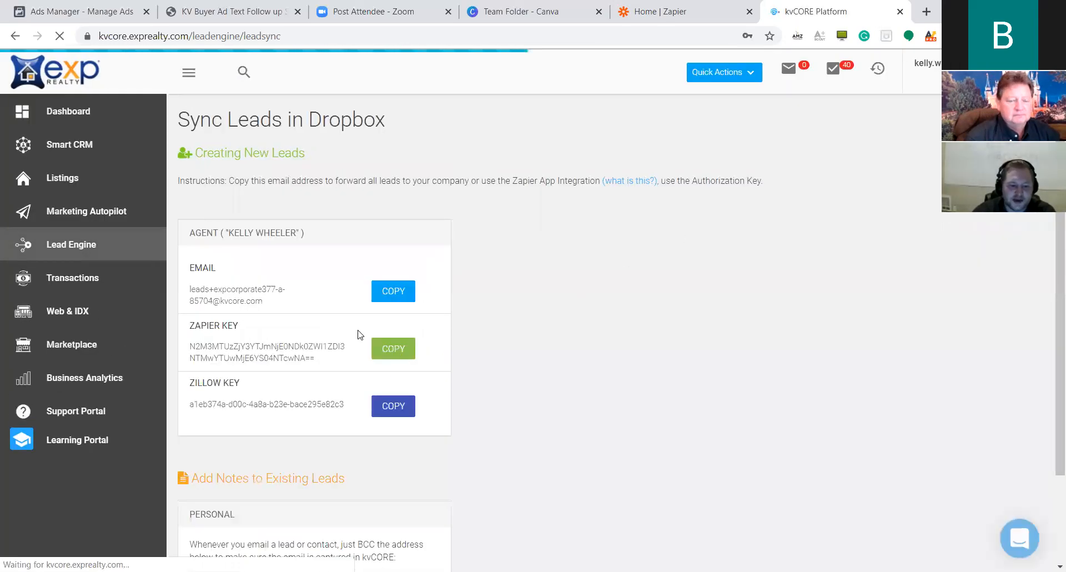
left_click_drag(181, 326, 315, 359)
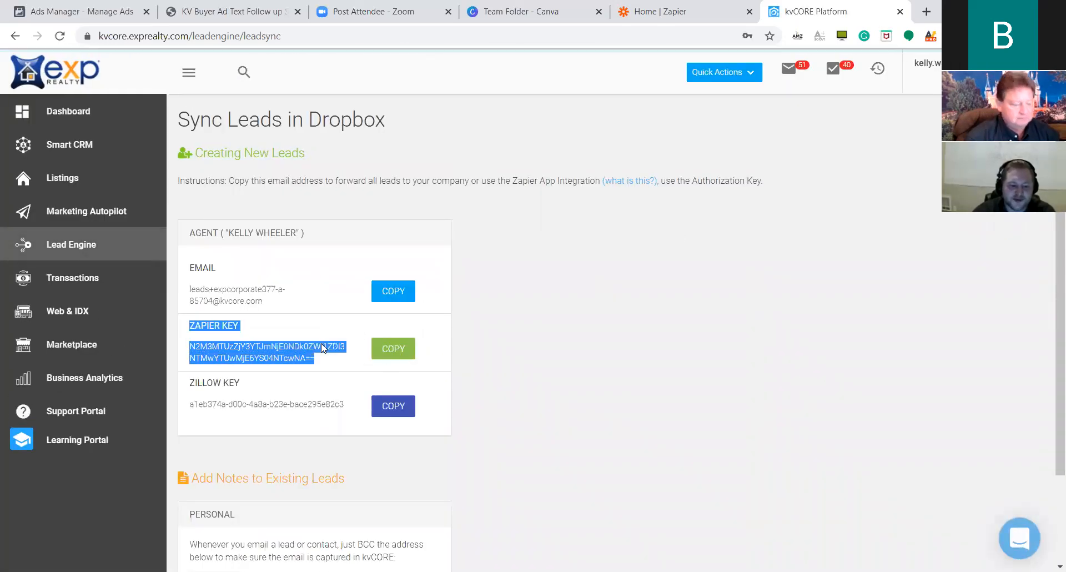
left_click(394, 349)
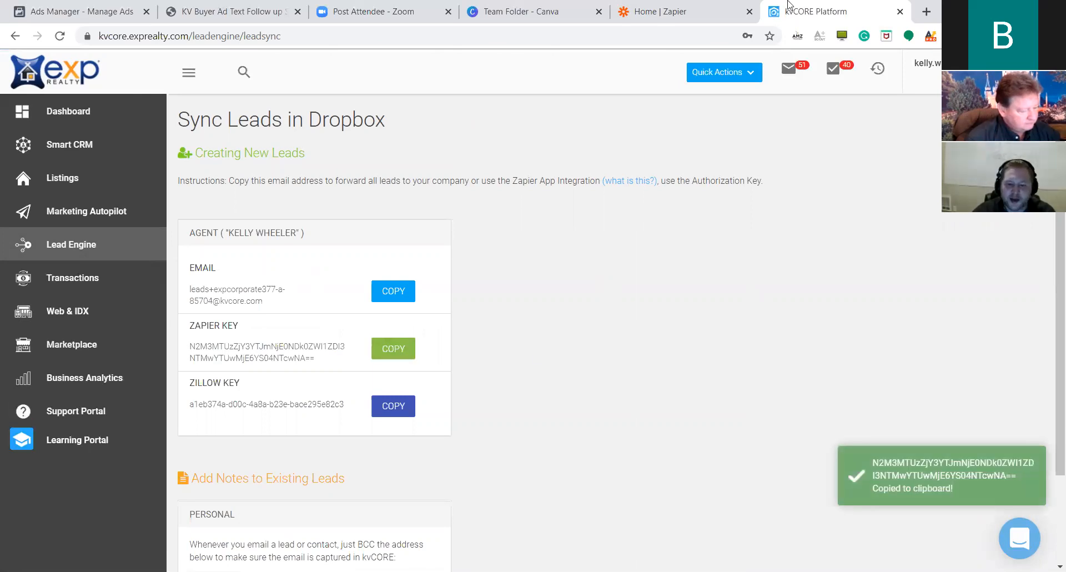
left_click(704, 8)
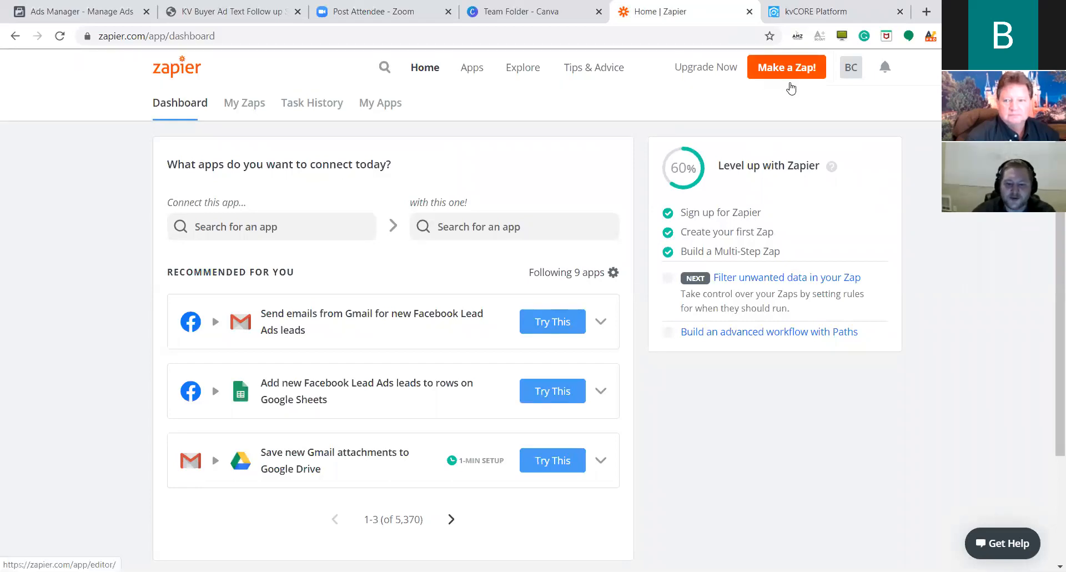
Start a new Zap with a Facebook Lead Ads New Lead trigger and its connected account.
left_click(826, 71)
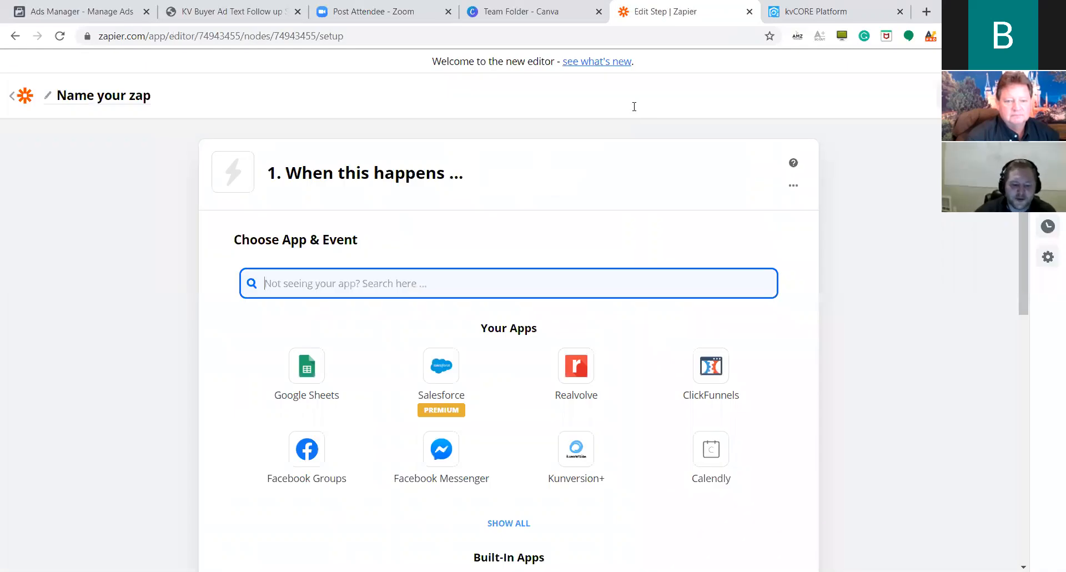
scroll(583, 411, "down", 3)
left_click(531, 372)
scroll(628, 342, "down", 1)
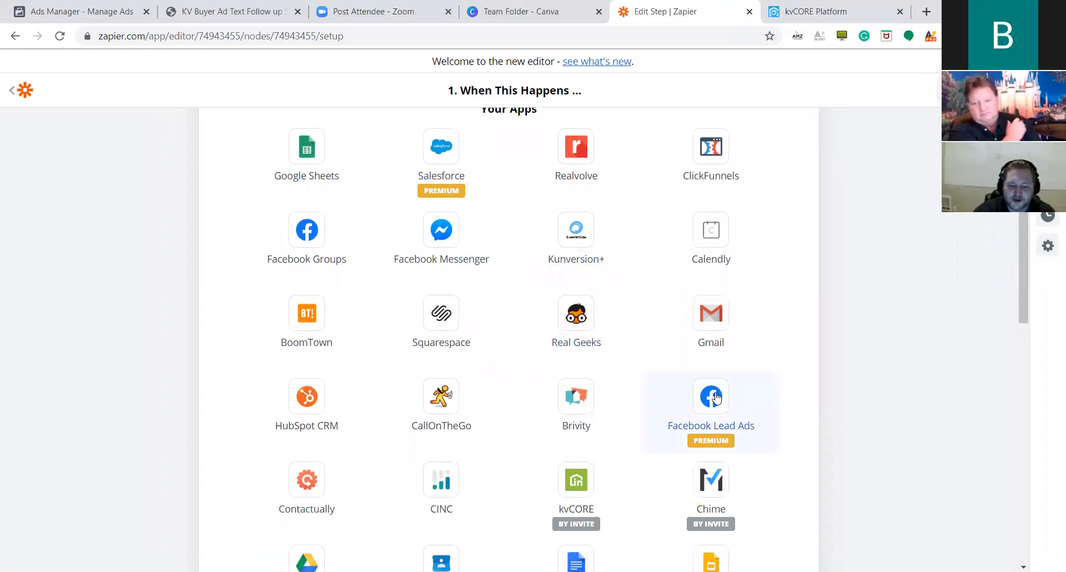
left_click(709, 418)
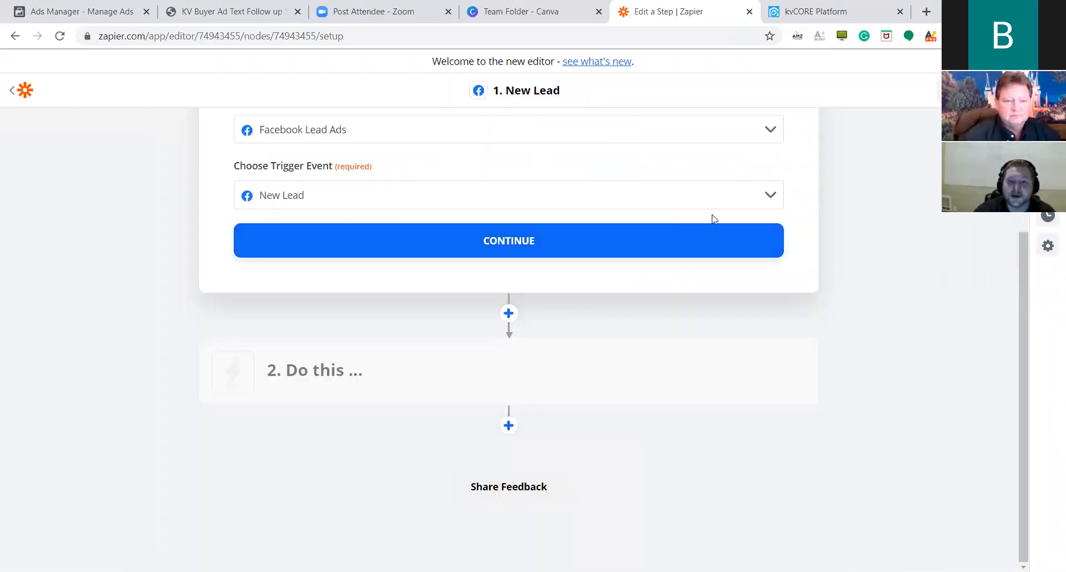
left_click(591, 241)
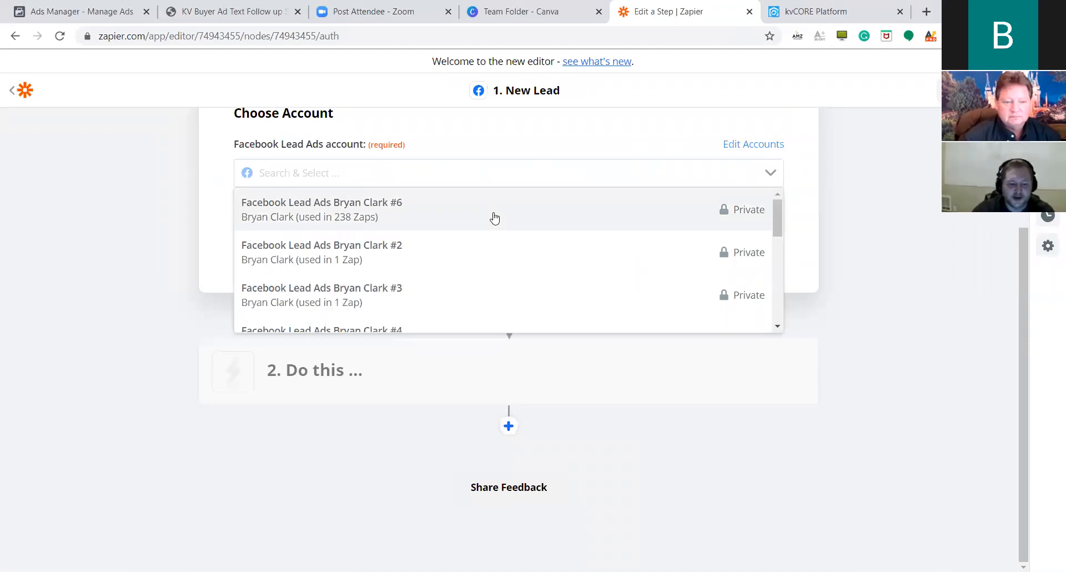
left_click(495, 217)
left_click(490, 244)
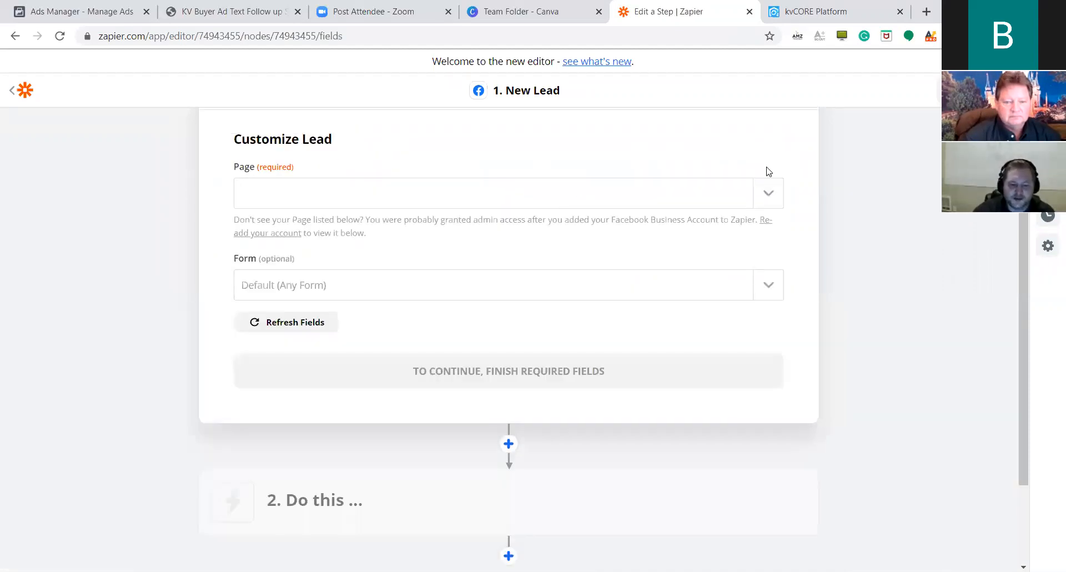
Browse the trigger's Facebook Page list, closing it without making a choice.
left_click(776, 185)
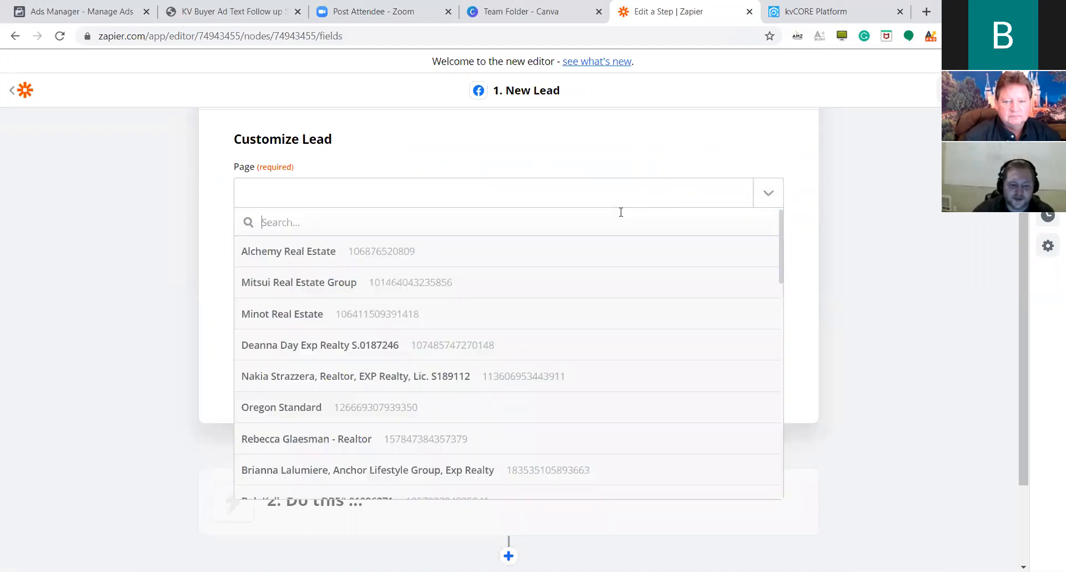
scroll(602, 270, "down", 9)
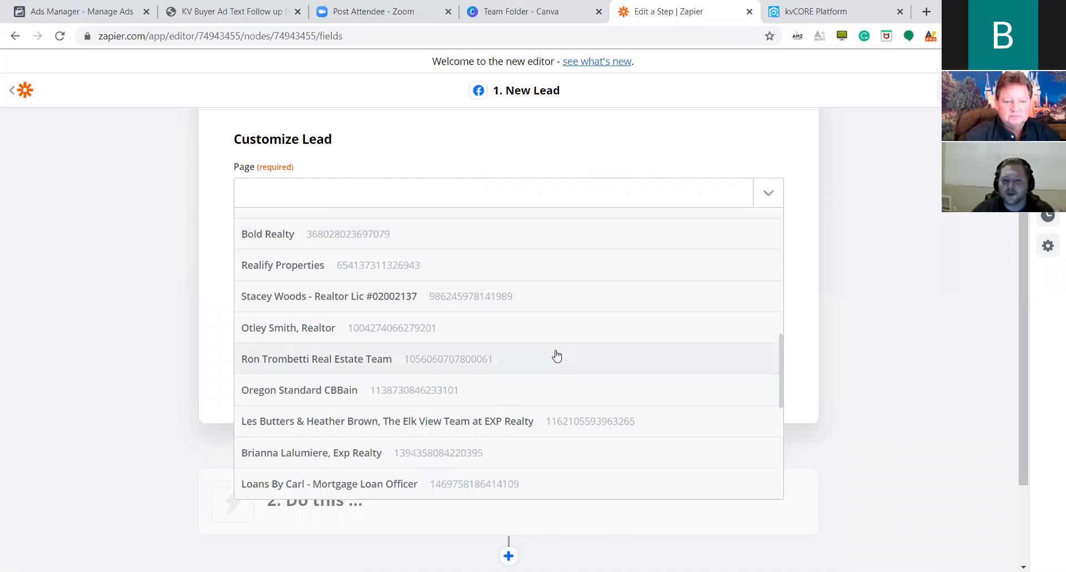
scroll(547, 357, "down", 6)
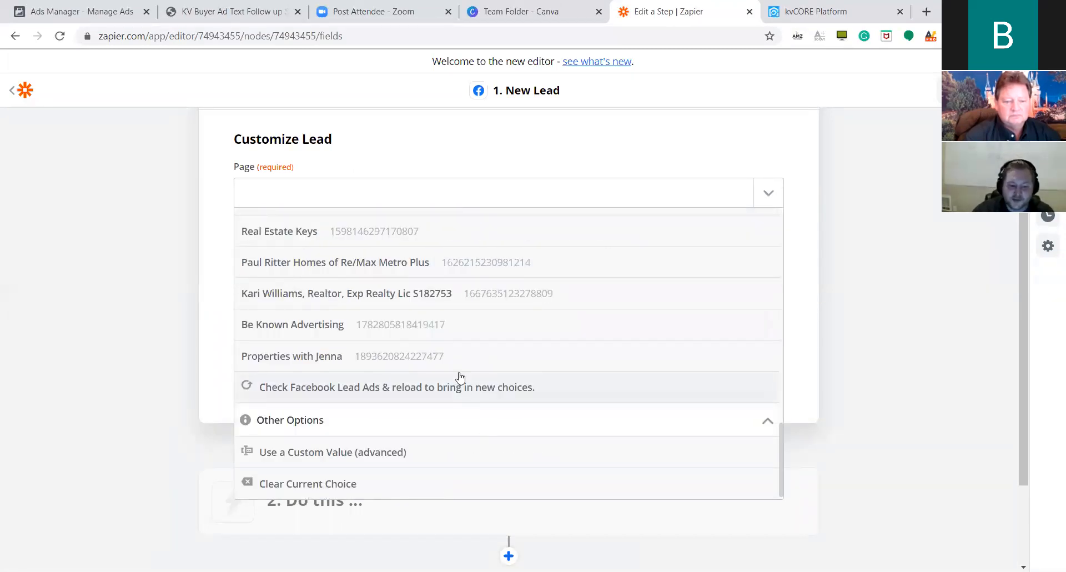
scroll(465, 341, "up", 2)
scroll(465, 340, "up", 5)
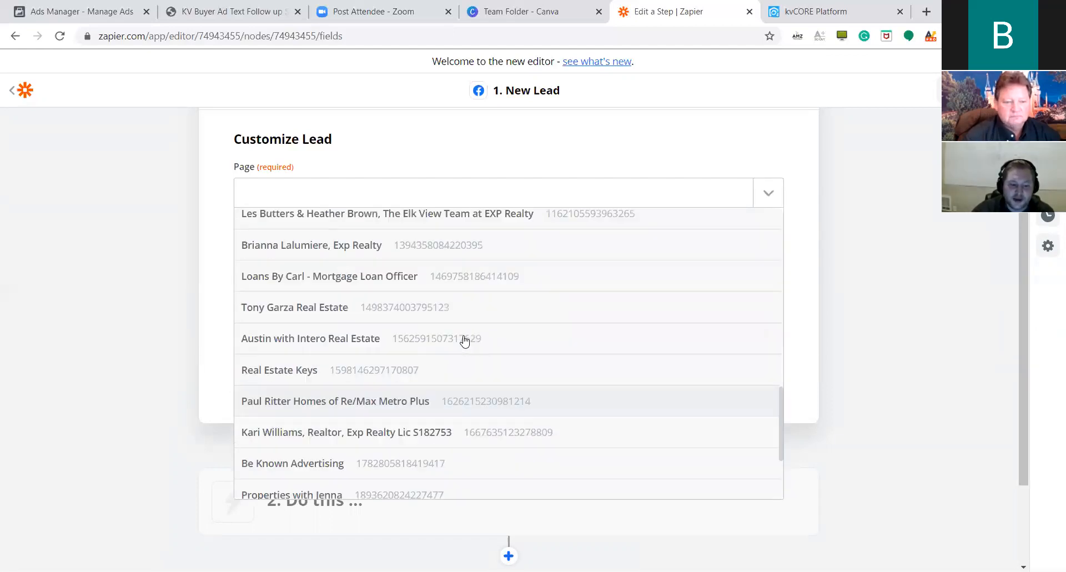
scroll(464, 341, "up", 5)
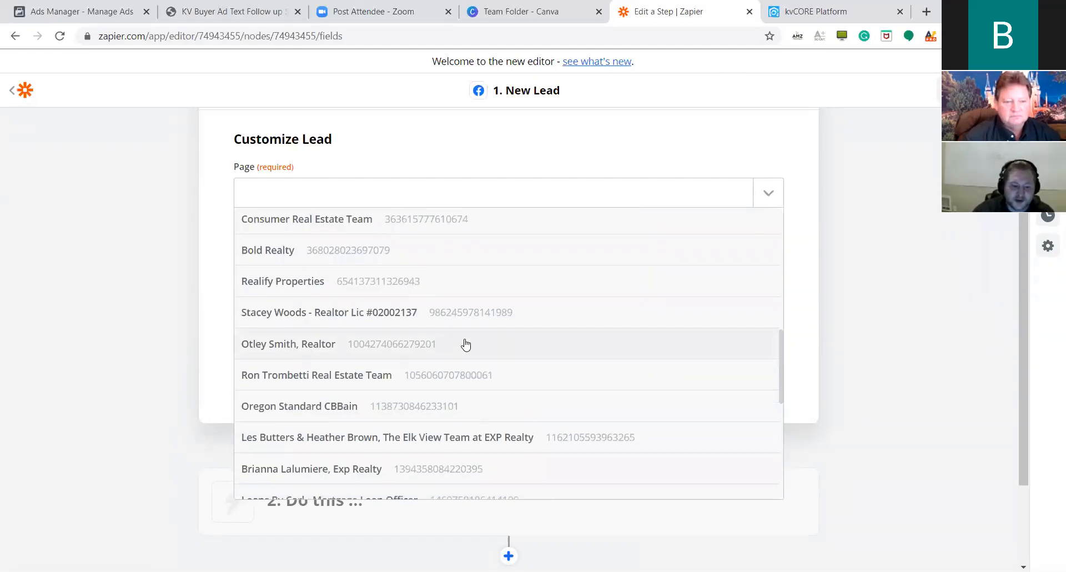
scroll(518, 317, "up", 5)
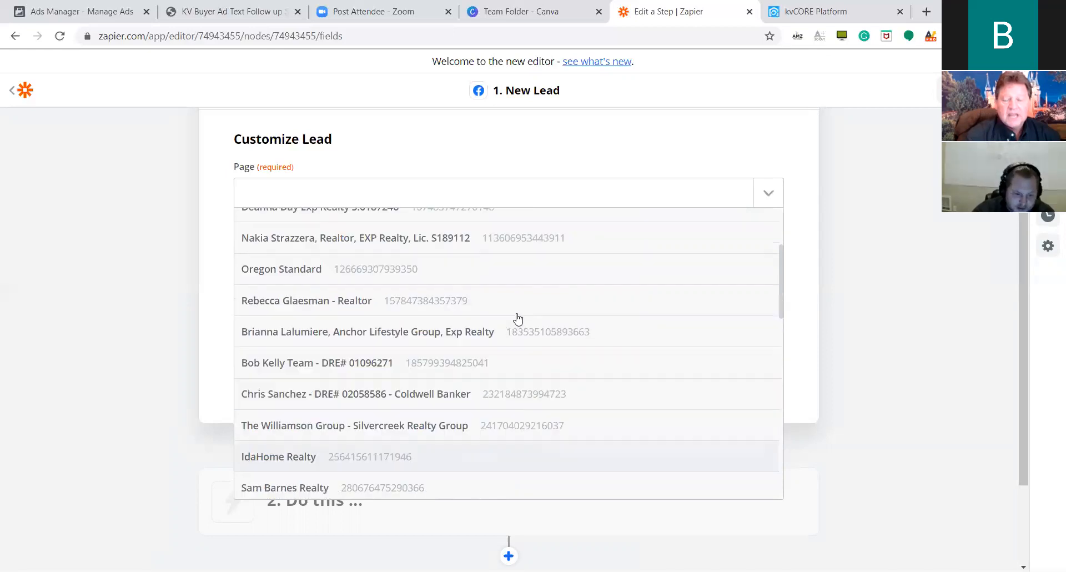
scroll(519, 288, "down", 3)
scroll(473, 294, "down", 6)
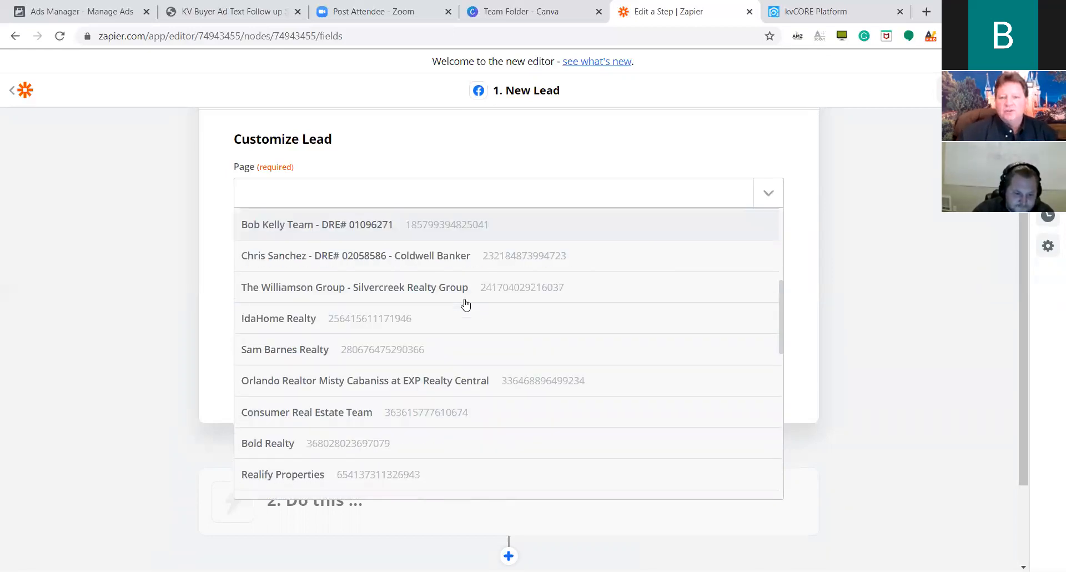
scroll(424, 327, "down", 5)
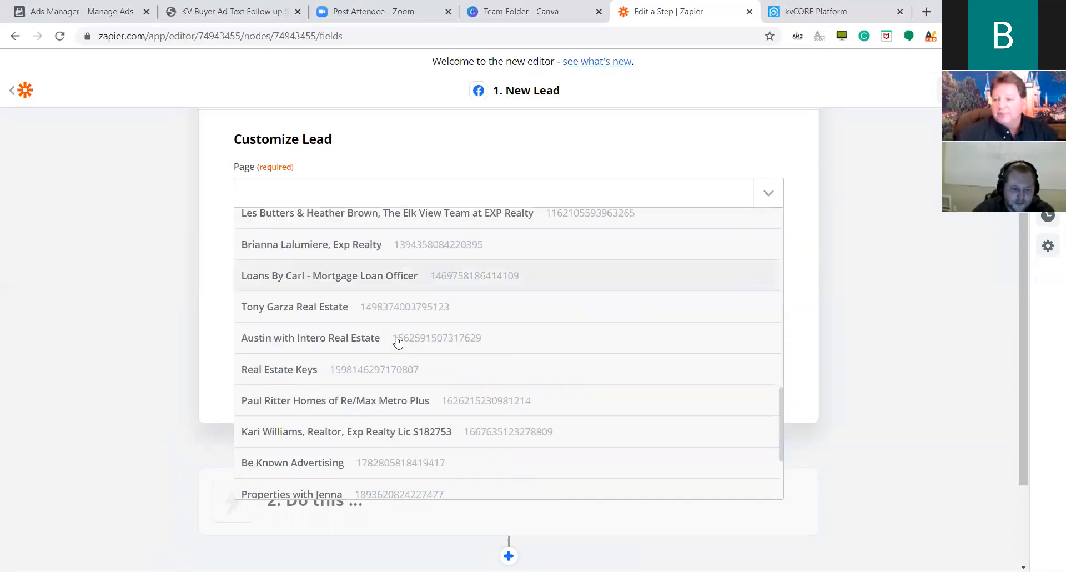
scroll(352, 292, "down", 2)
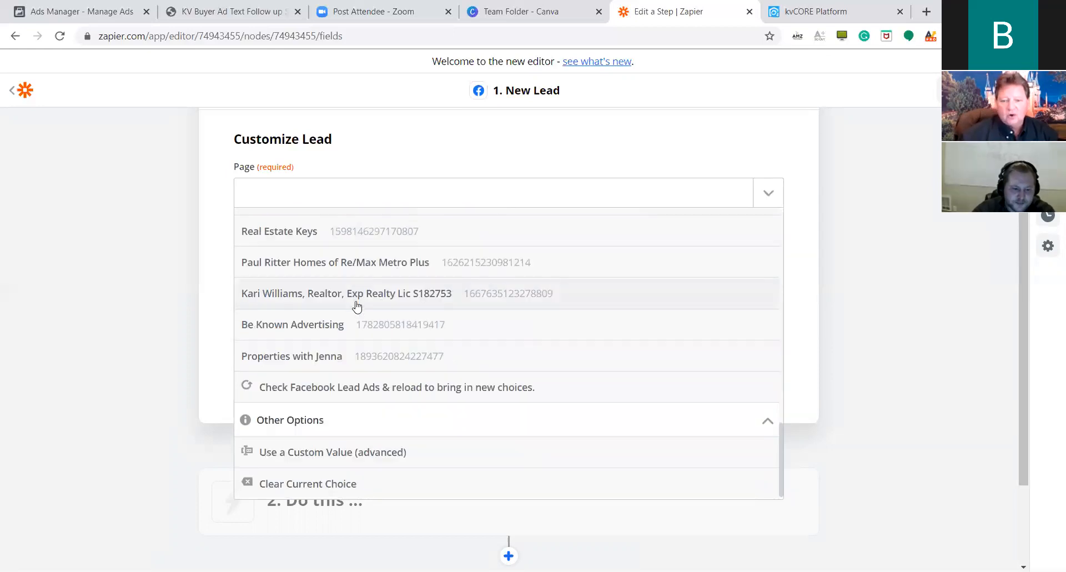
left_click(451, 203)
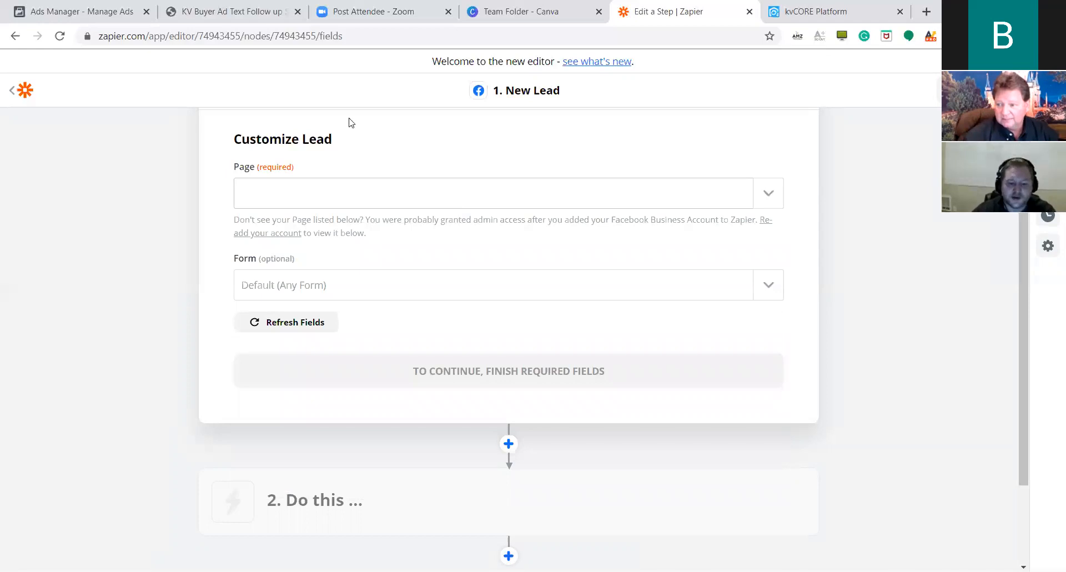
Reload the Facebook pages and choose Real Estate Keys as the trigger's page.
left_click(752, 192)
scroll(544, 294, "down", 3)
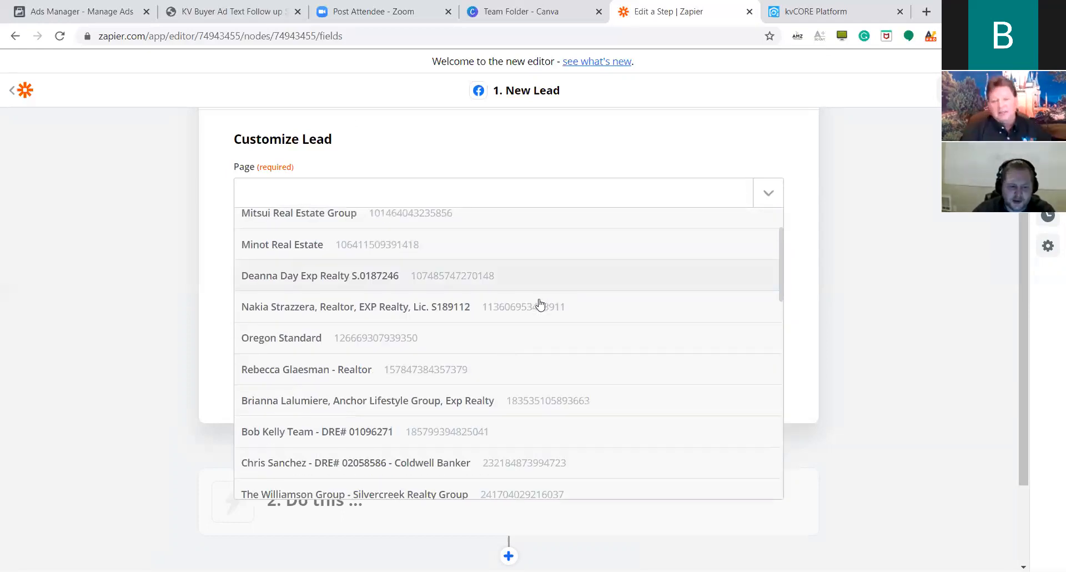
scroll(478, 328, "down", 5)
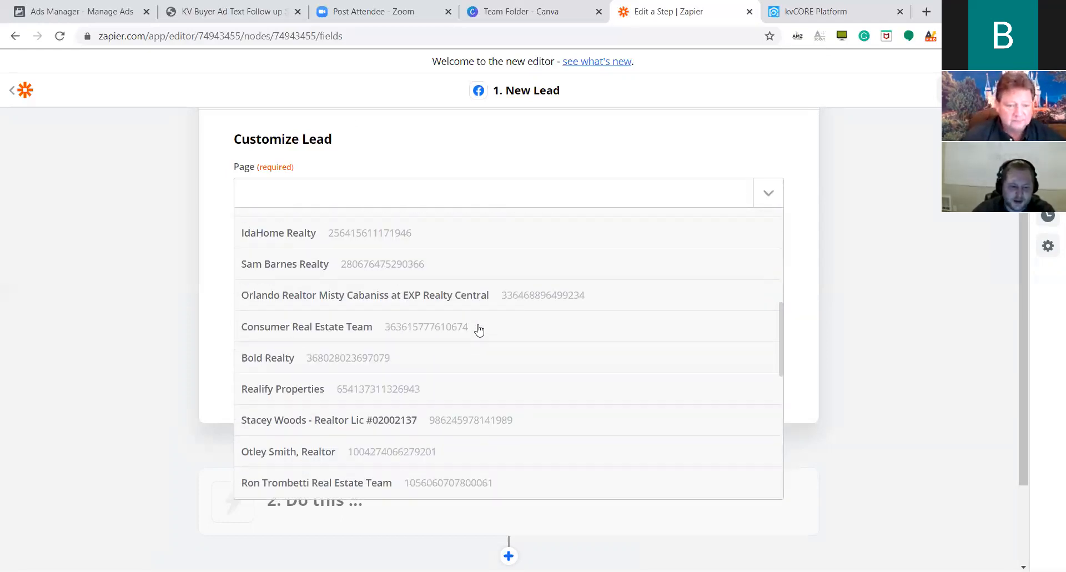
scroll(371, 323, "down", 5)
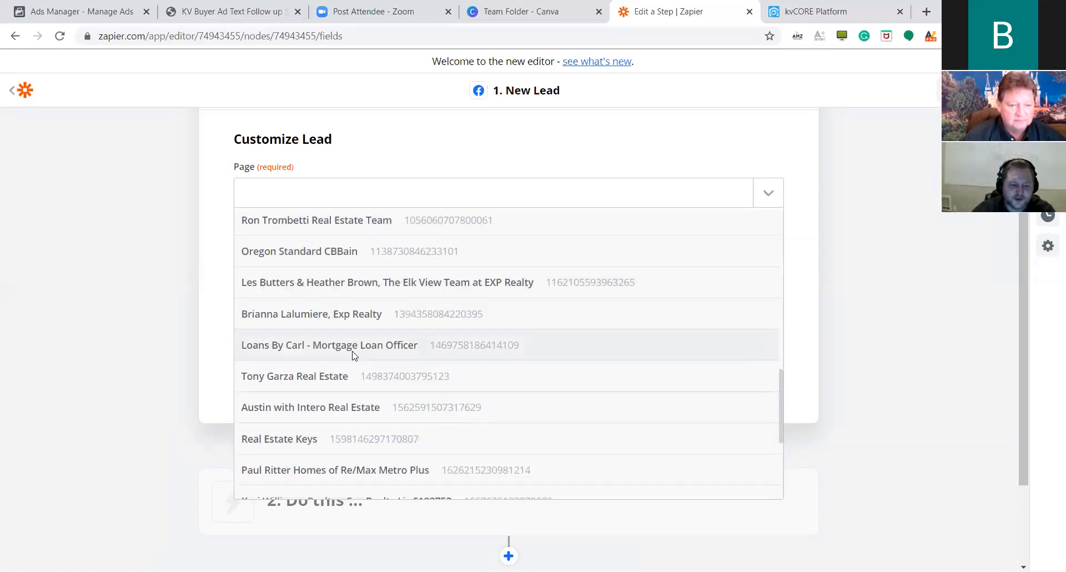
scroll(352, 364, "down", 3)
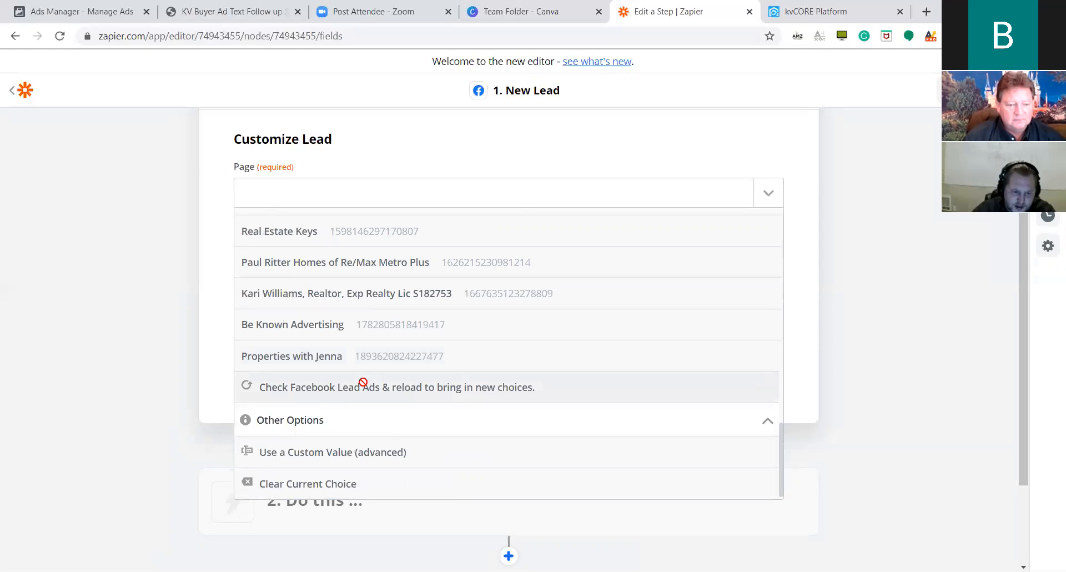
left_click(327, 387)
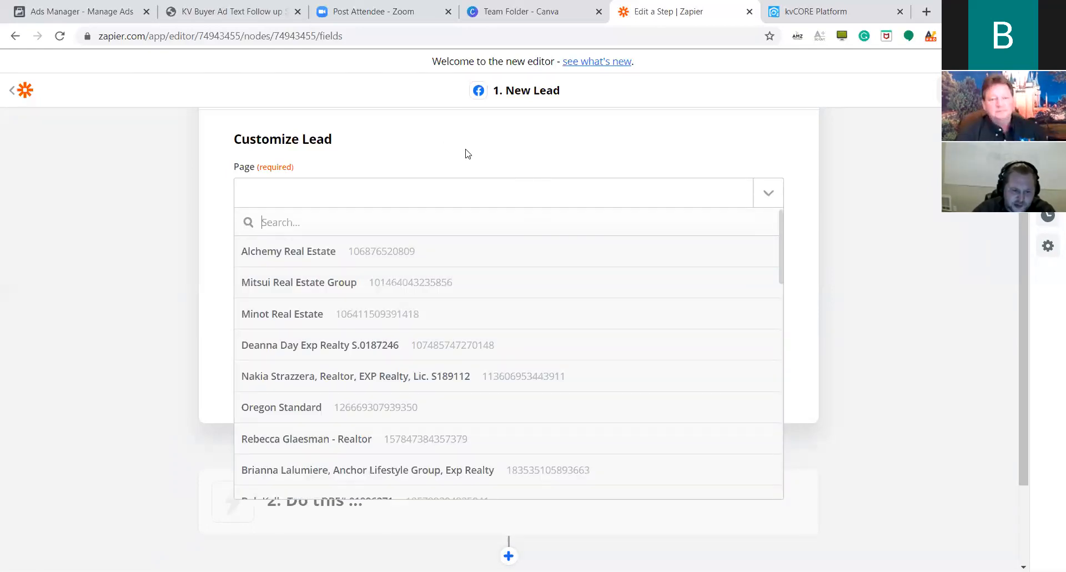
scroll(355, 289, "down", 1)
scroll(315, 298, "down", 4)
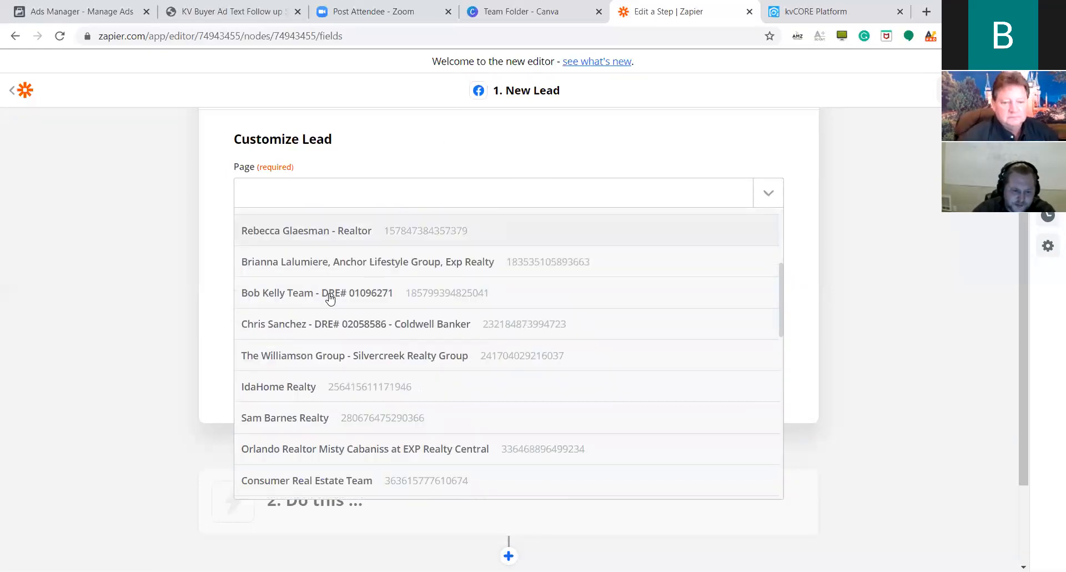
scroll(281, 317, "down", 2)
scroll(282, 332, "down", 4)
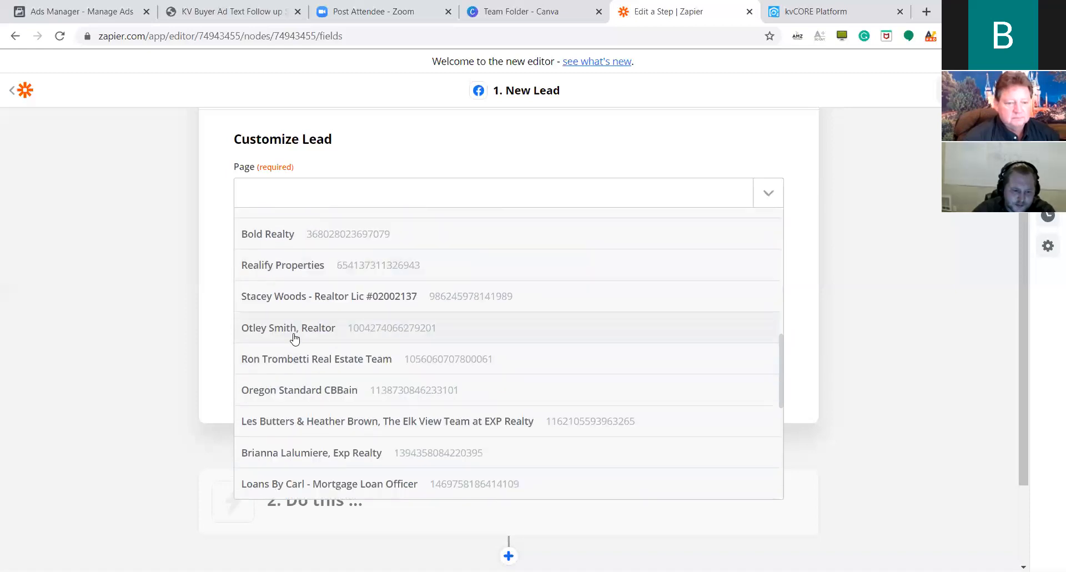
scroll(355, 309, "down", 1)
scroll(342, 322, "down", 3)
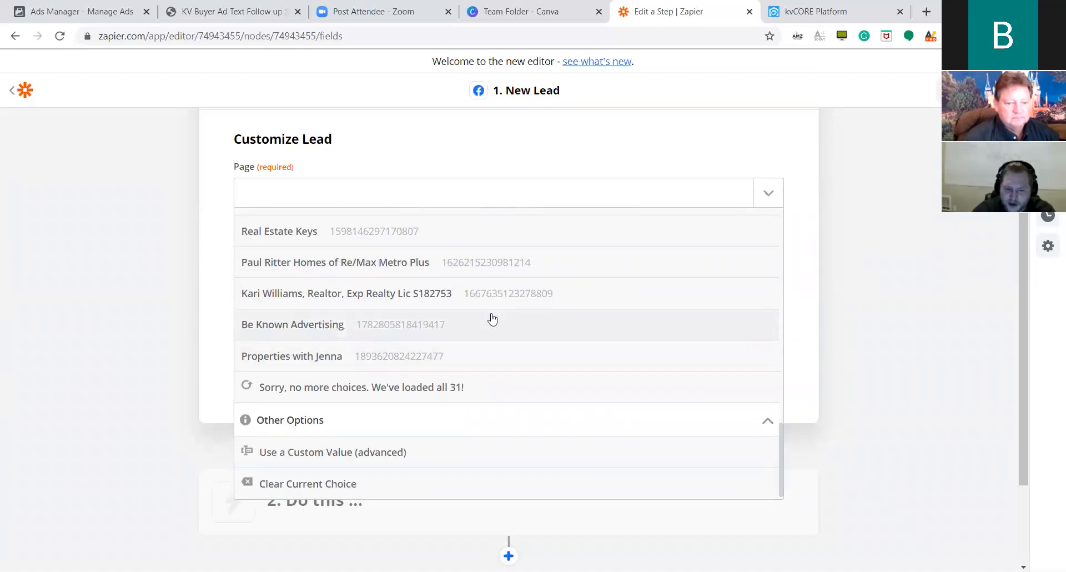
scroll(491, 319, "up", 1)
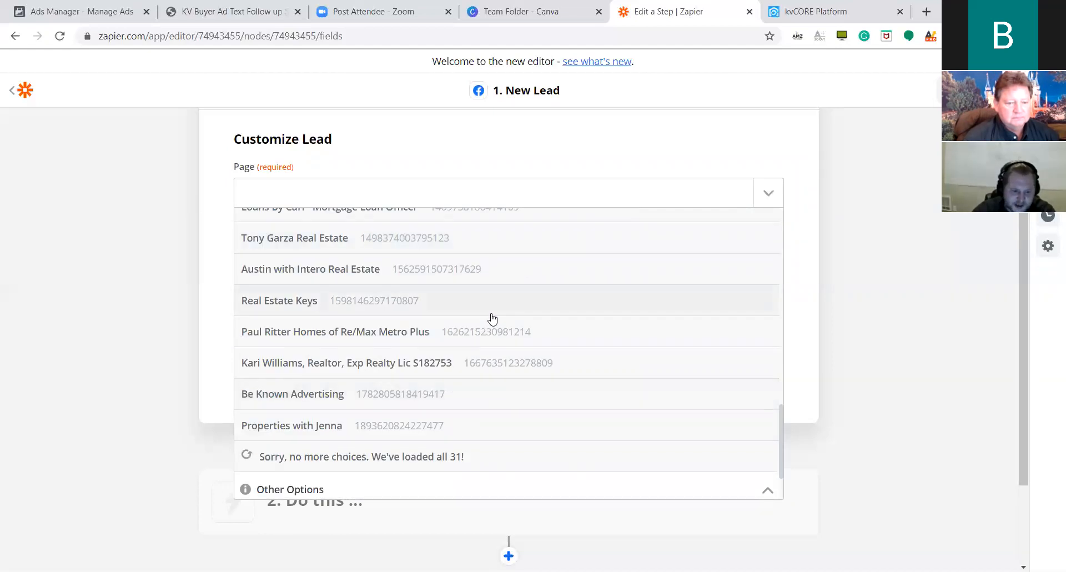
scroll(492, 319, "up", 2)
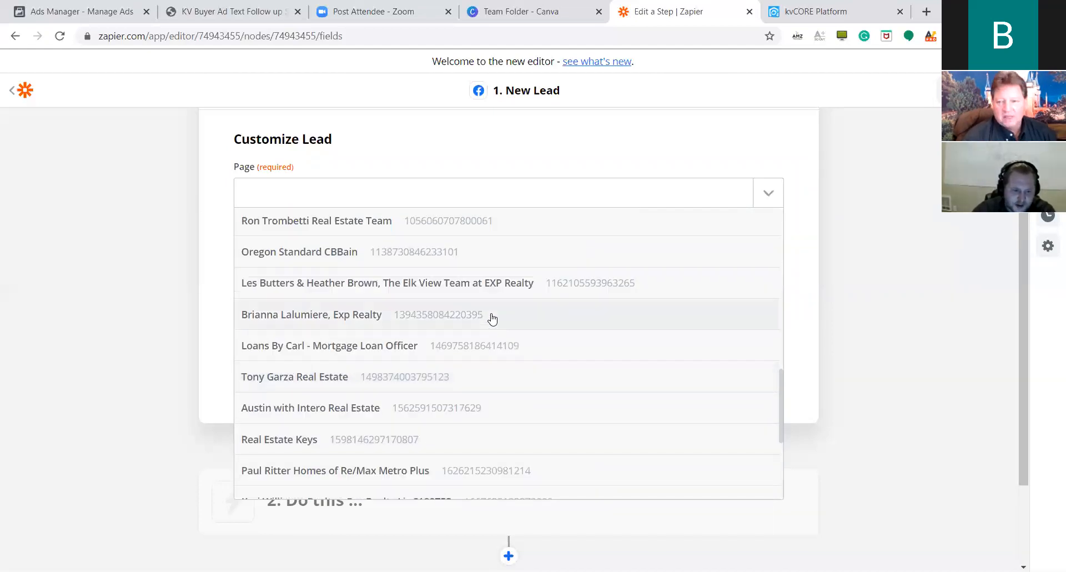
scroll(491, 317, "up", 1)
scroll(486, 324, "down", 3)
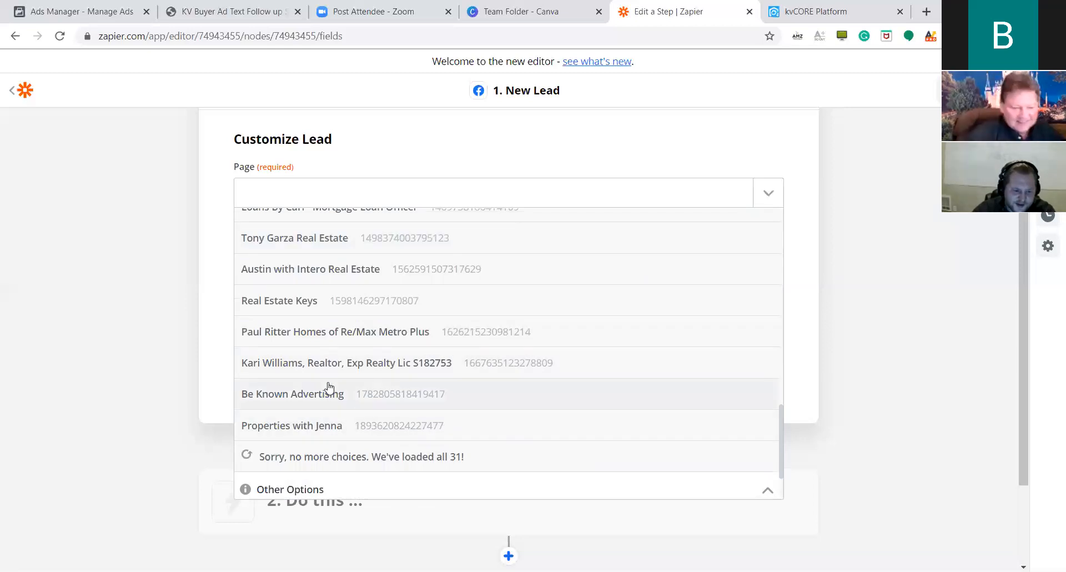
scroll(326, 357, "up", 1)
scroll(326, 357, "down", 3)
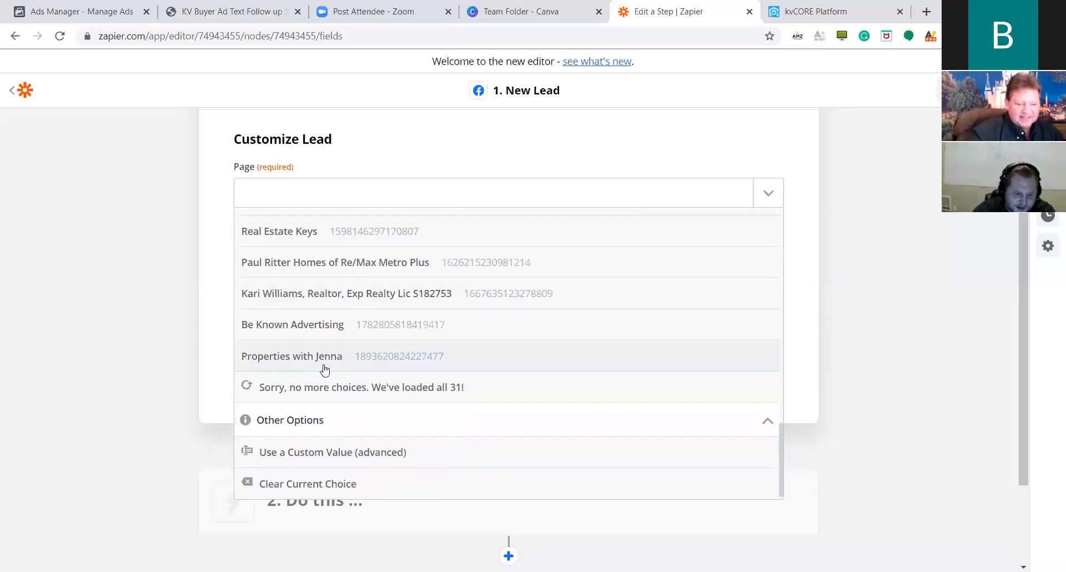
left_click(317, 236)
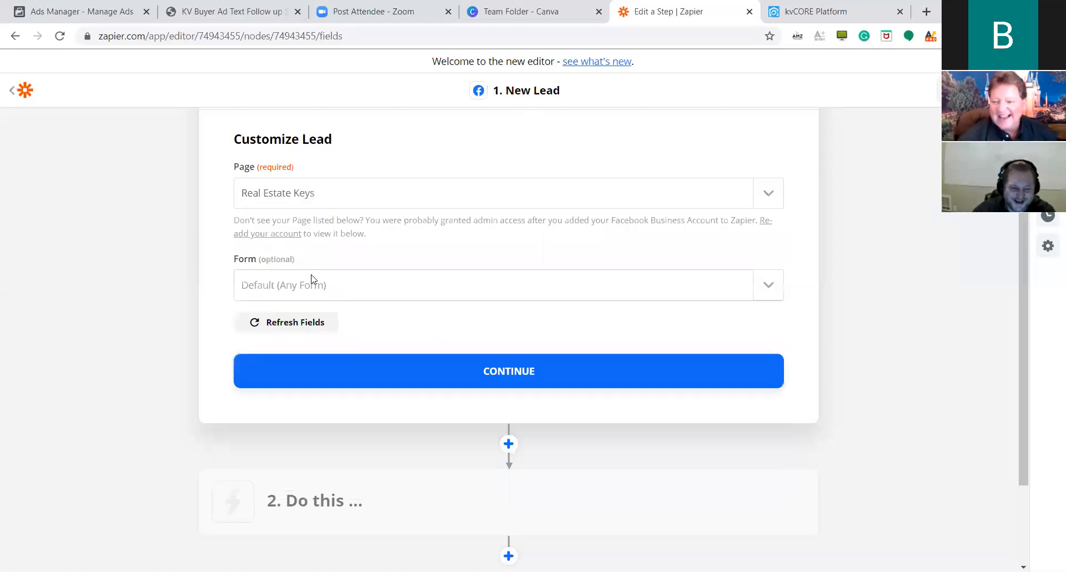
left_click(424, 280)
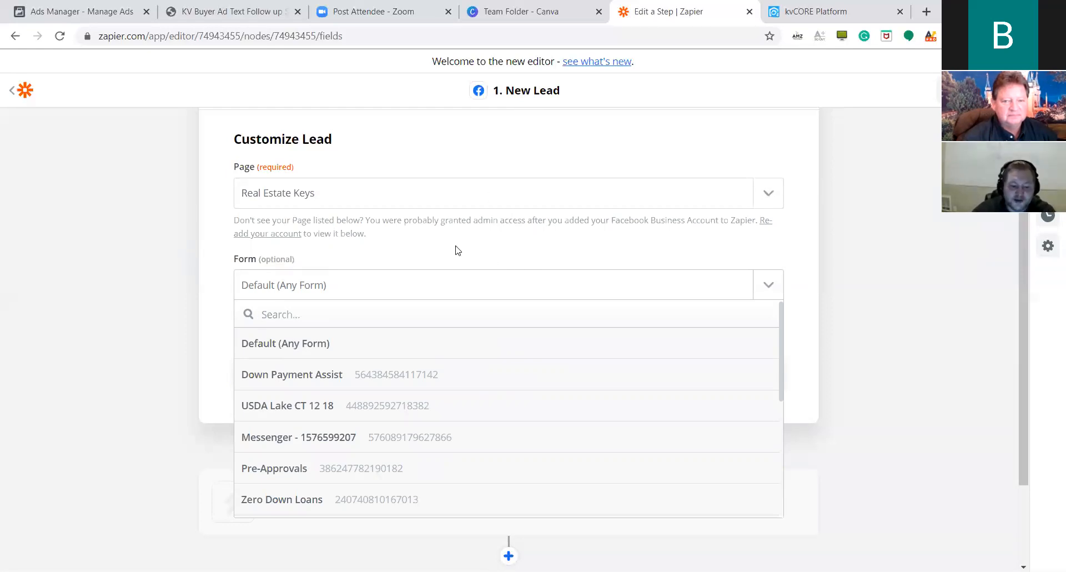
Choose the Down Payment Assist form and continue to the trigger test.
scroll(488, 283, "down", 1)
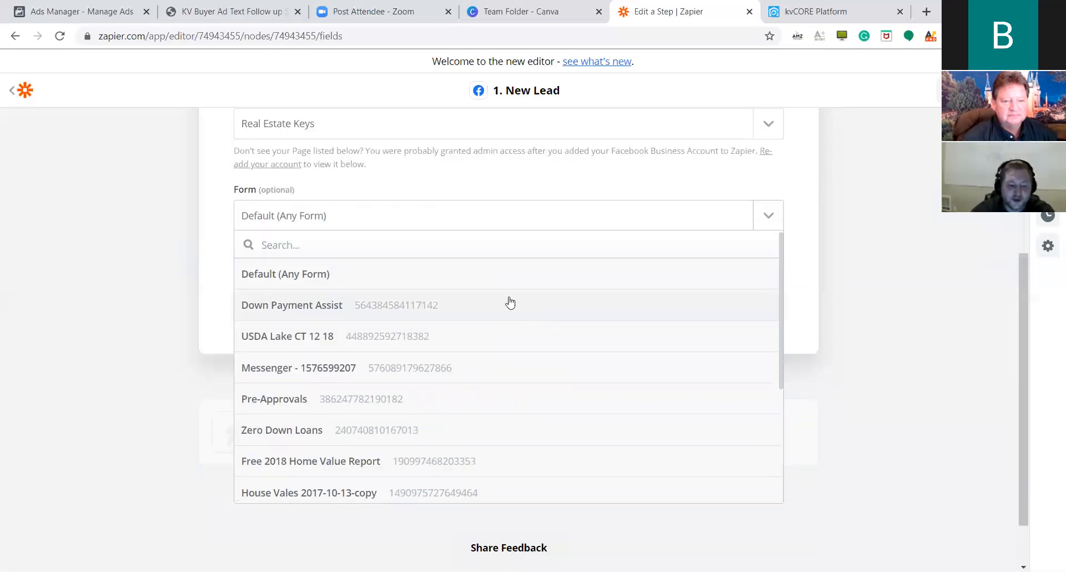
left_click(424, 312)
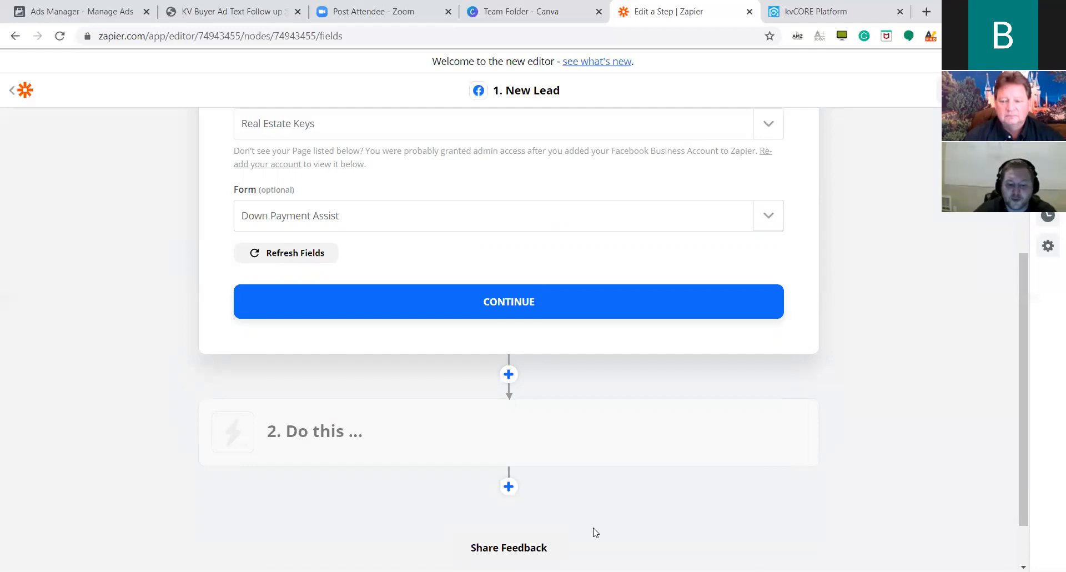
left_click(492, 309)
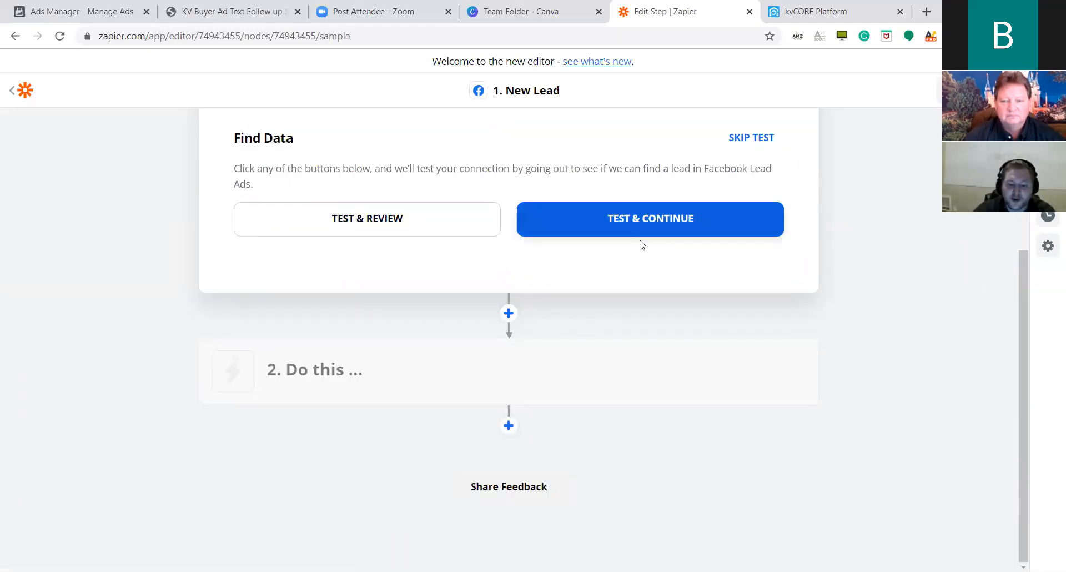
Test the trigger and add a second step using the kvCORE app.
left_click(585, 228)
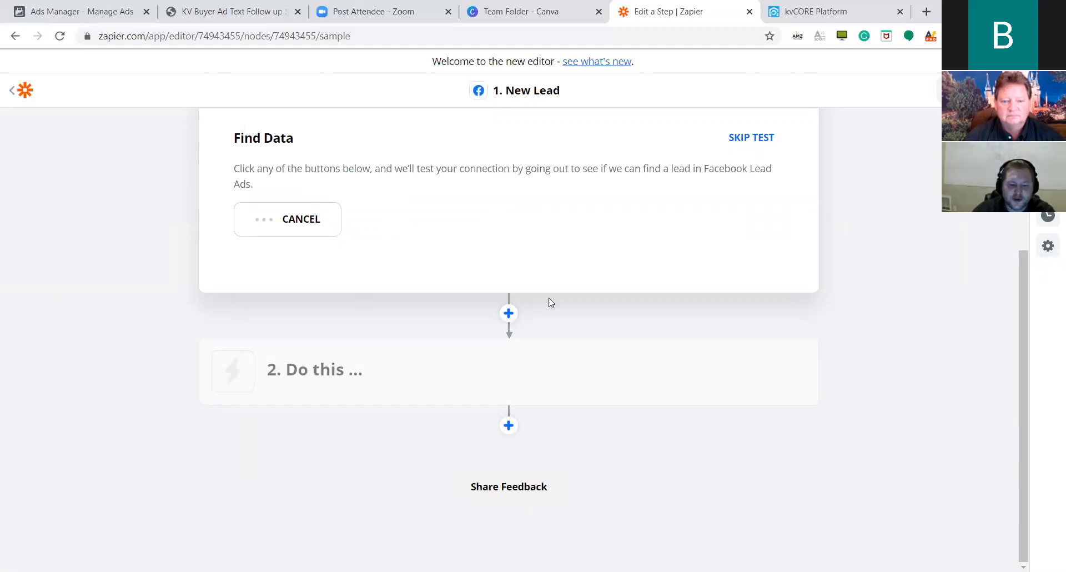
scroll(395, 240, "up", 3)
scroll(503, 287, "down", 3)
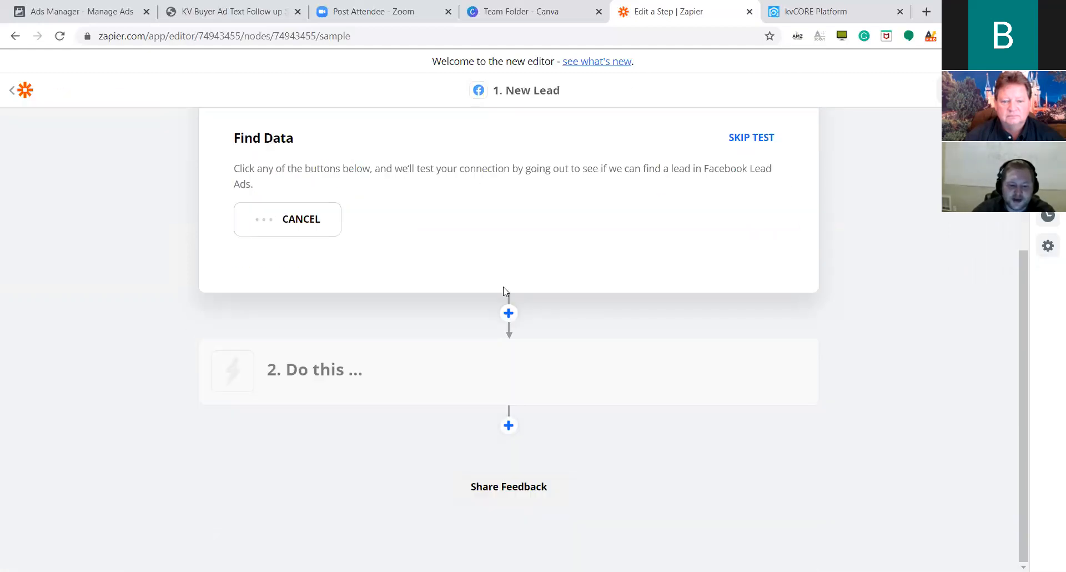
left_click(509, 313)
scroll(557, 331, "down", 6)
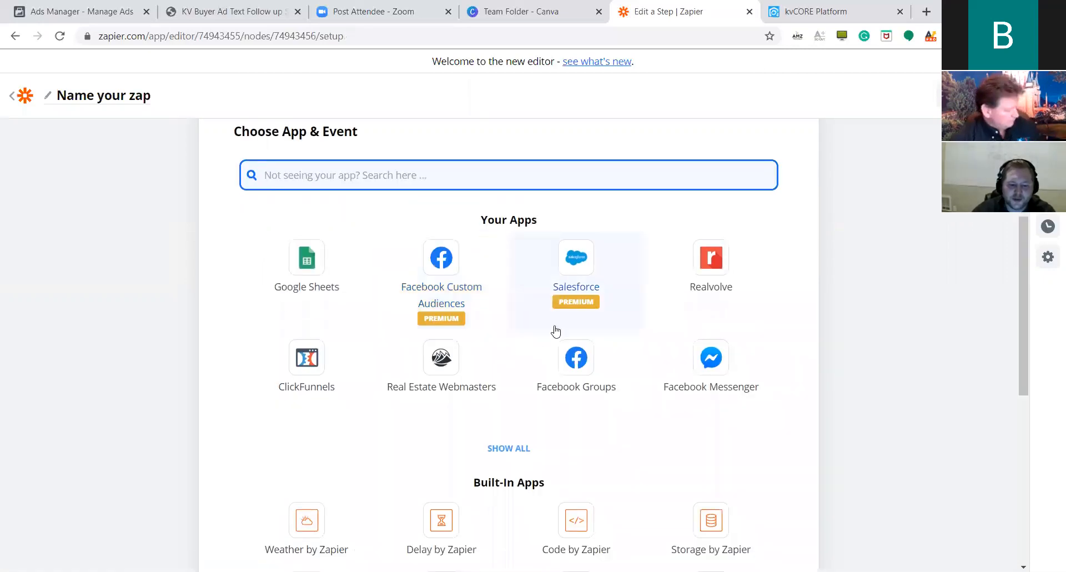
scroll(551, 307, "up", 8)
scroll(519, 299, "down", 1)
scroll(516, 299, "down", 1)
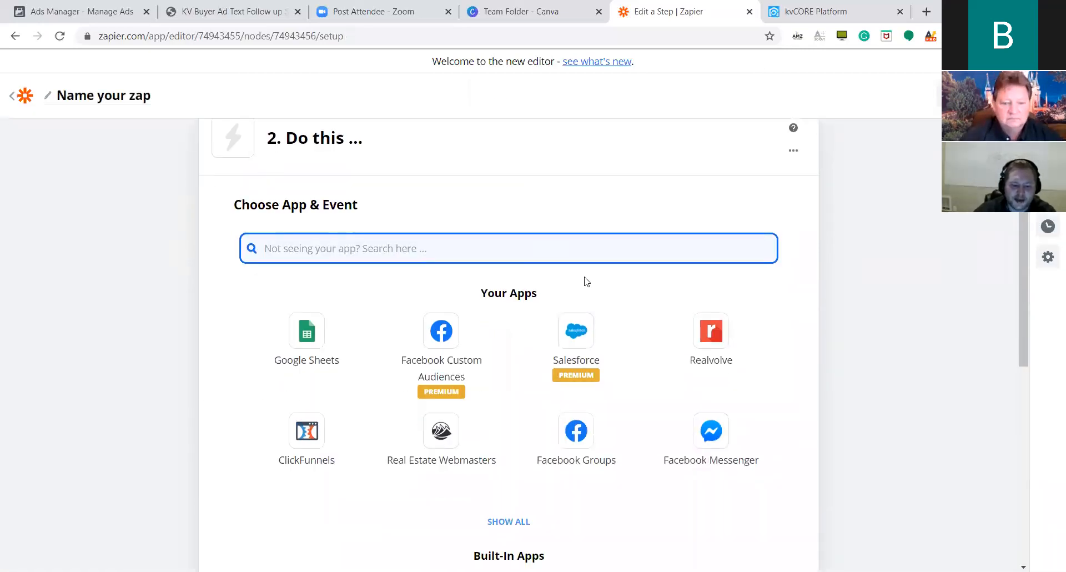
type("kv cor")
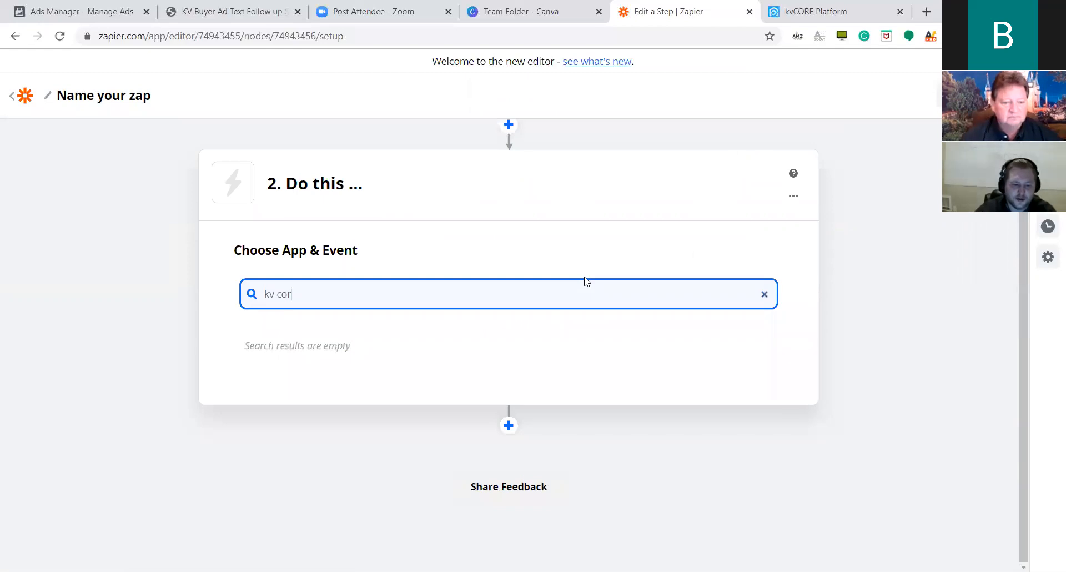
key("BackSpace")
key("BackSpace")
left_click(316, 305)
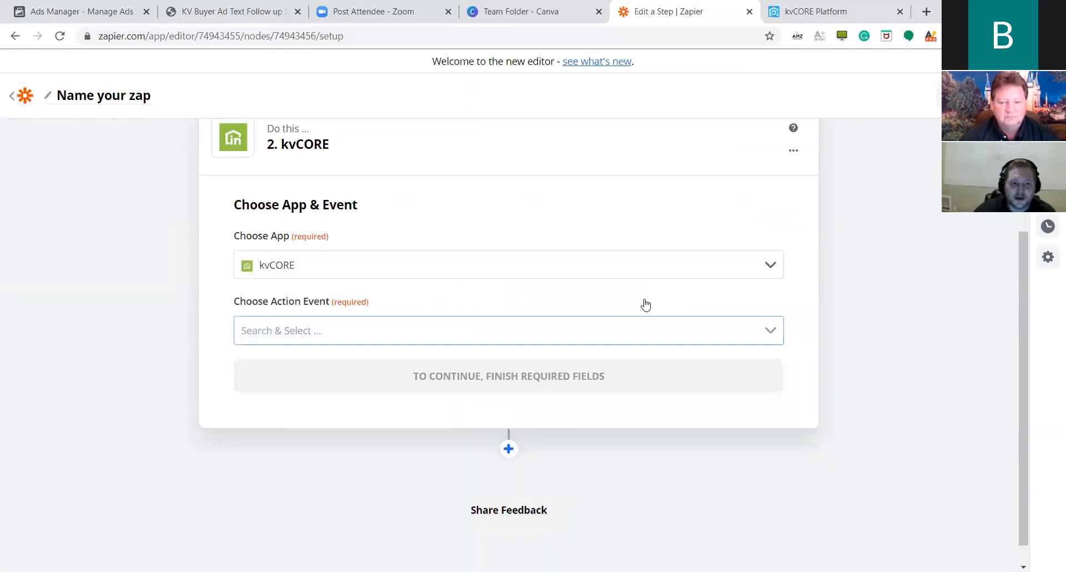
Set the kvCORE action event to Create Contact (Post) and continue.
left_click(769, 331)
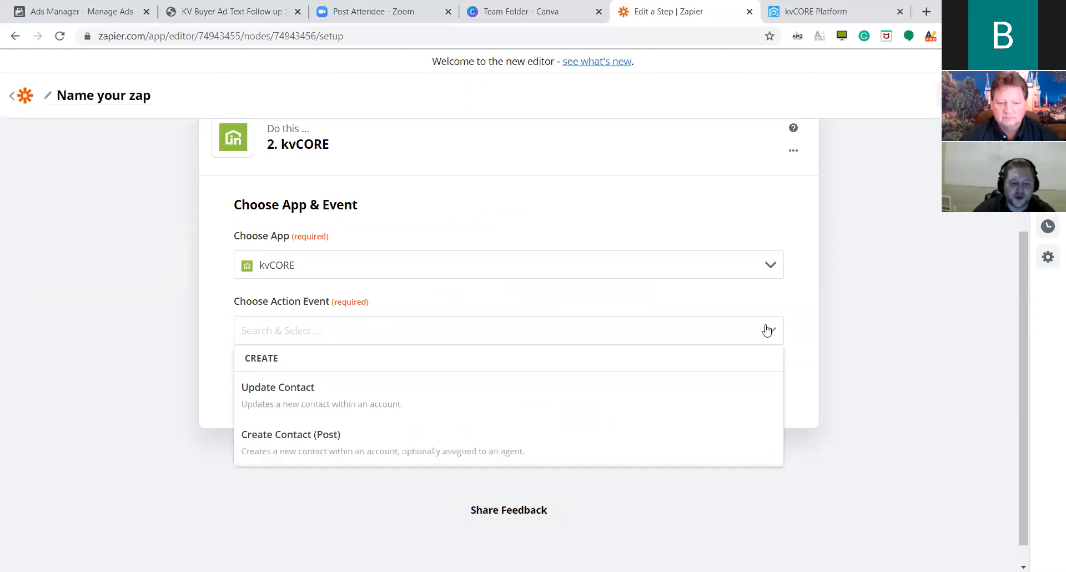
left_click(512, 394)
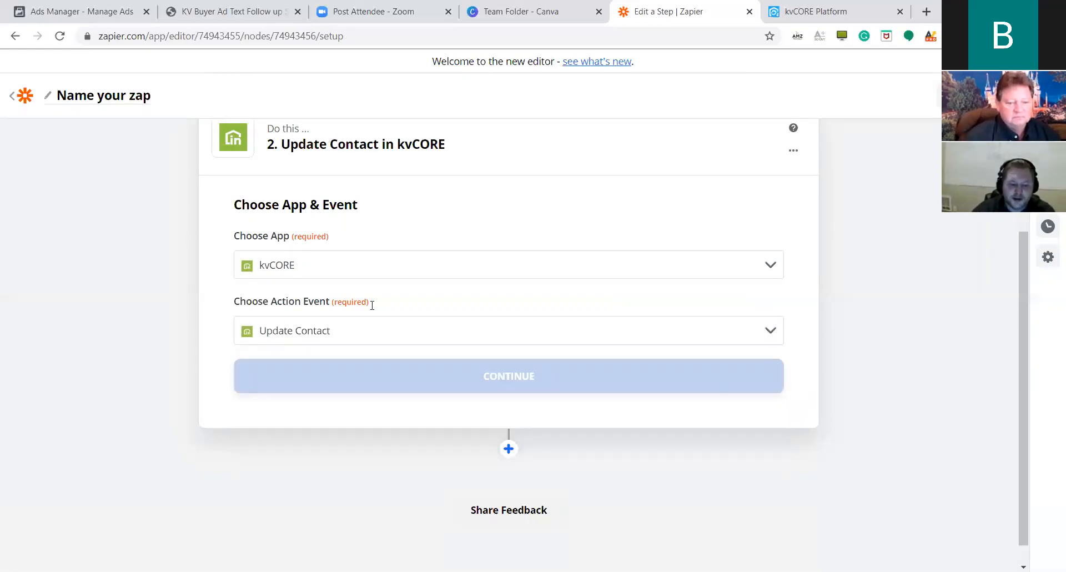
left_click(764, 331)
left_click(479, 447)
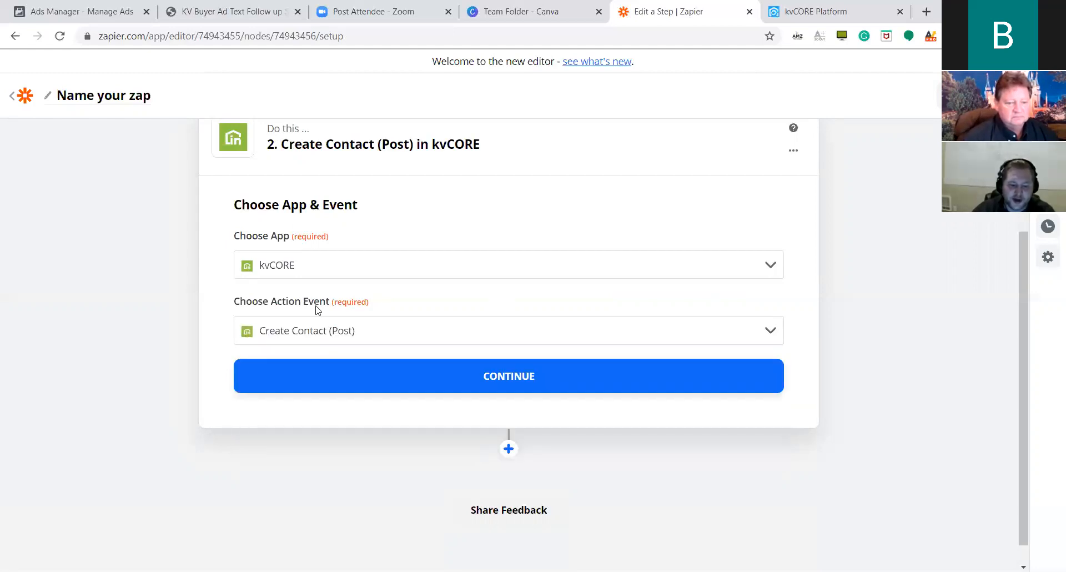
left_click(528, 376)
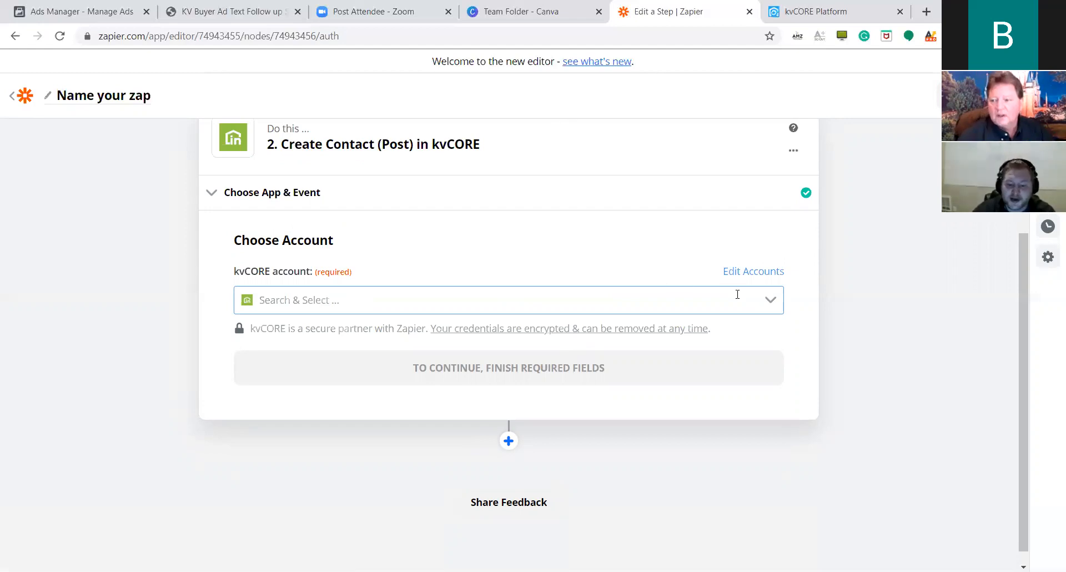
Connect the new kvCORE #2 account to the step and continue to contact fields.
left_click(764, 303)
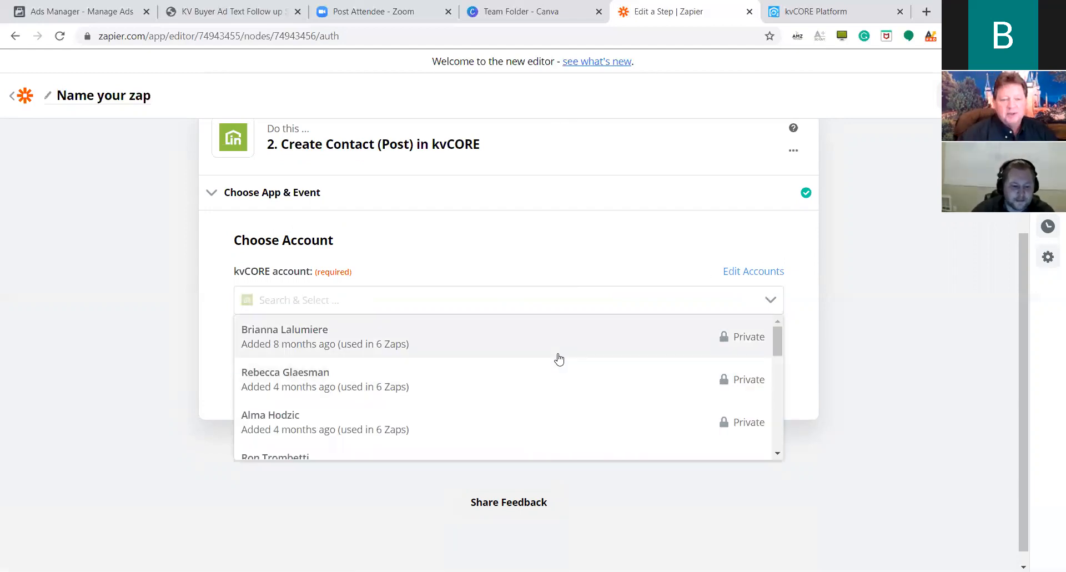
scroll(550, 363, "down", 4)
scroll(536, 370, "down", 5)
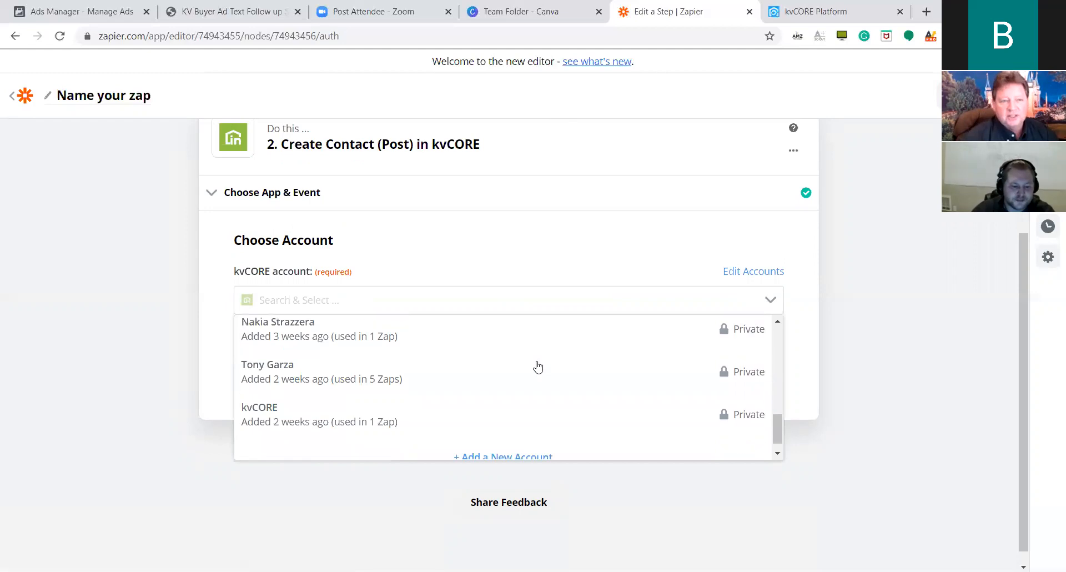
scroll(362, 399, "up", 5)
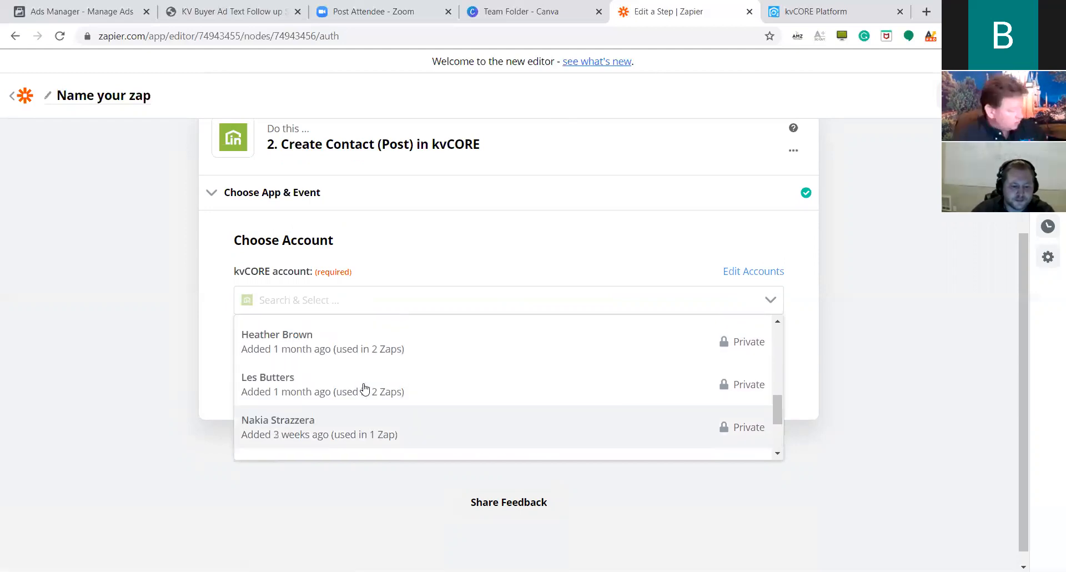
scroll(366, 388, "up", 4)
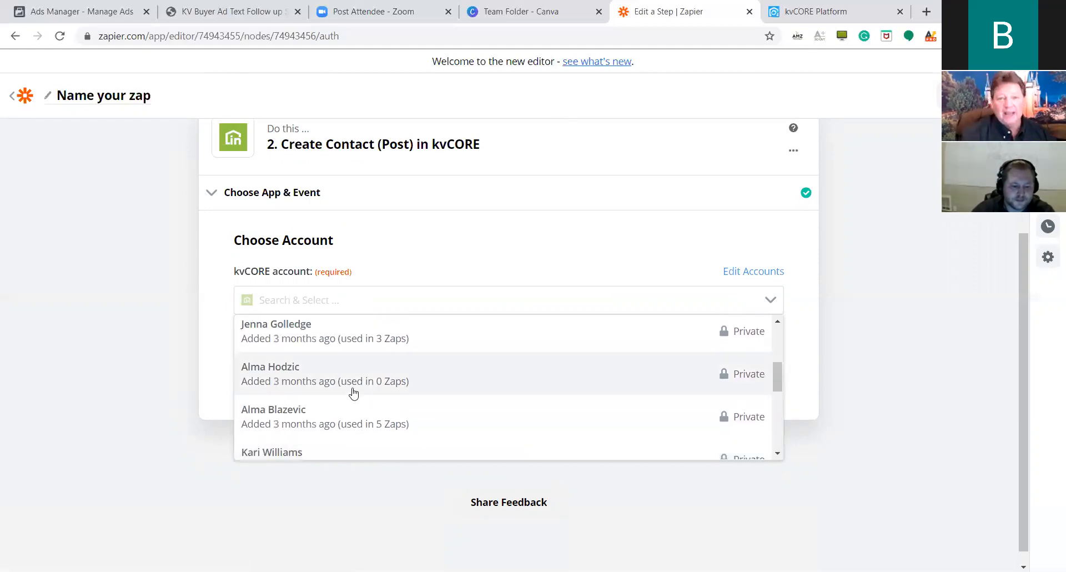
scroll(356, 389, "up", 1)
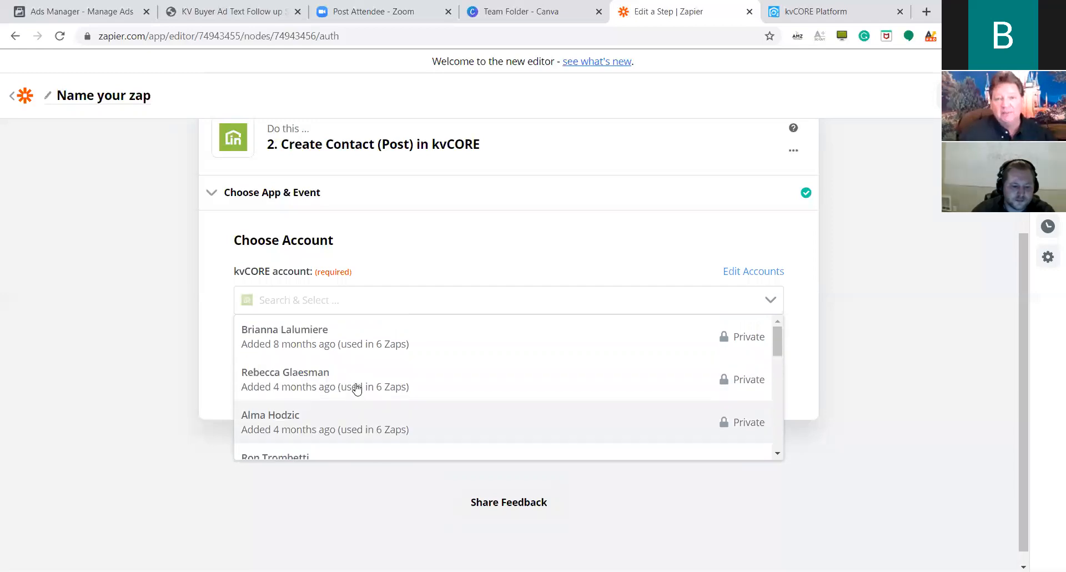
scroll(356, 389, "down", 6)
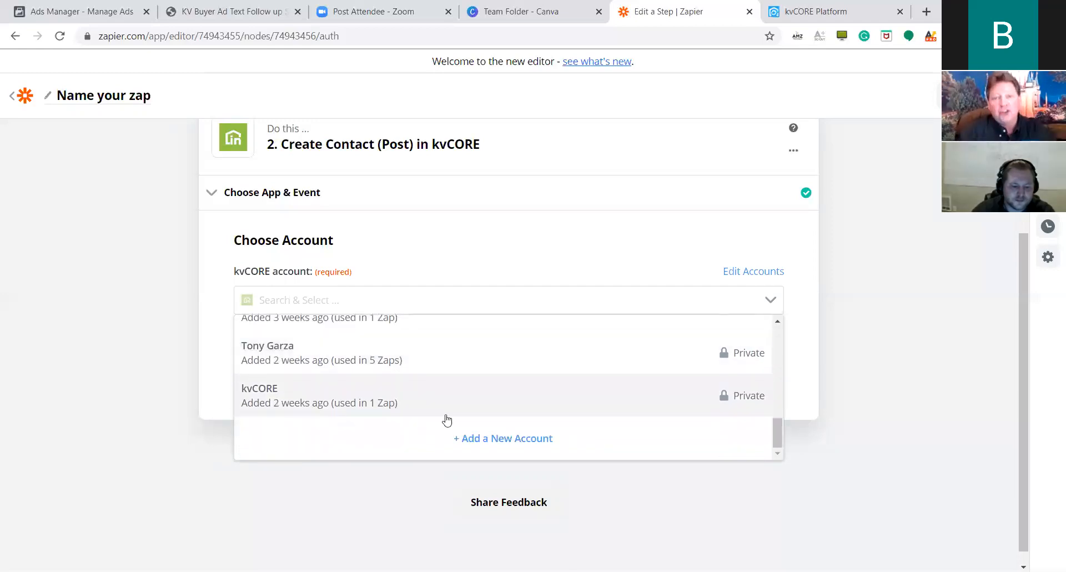
left_click(519, 456)
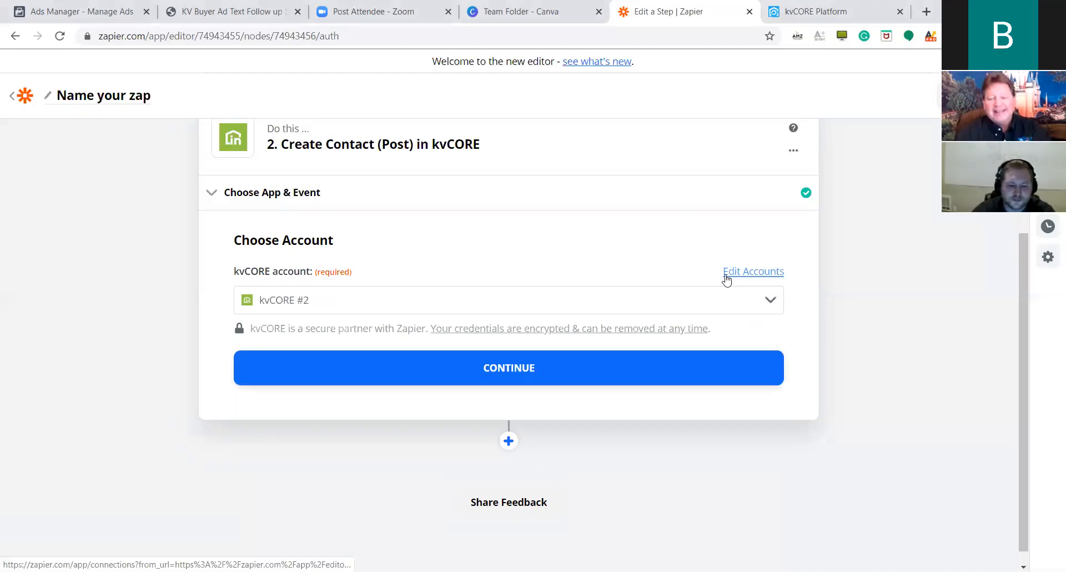
left_click(540, 351)
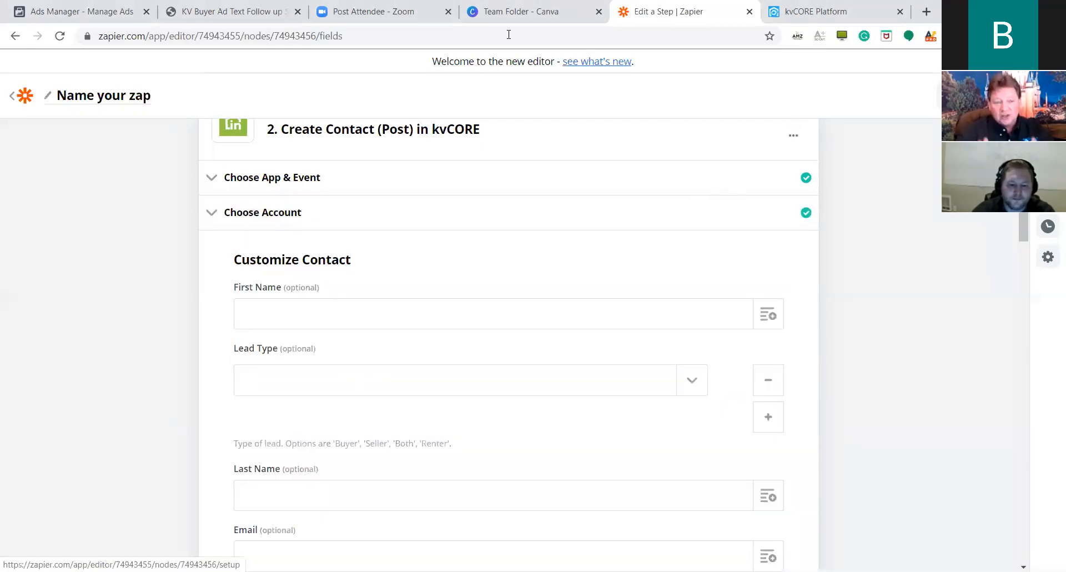
scroll(561, 186, "up", 2)
scroll(444, 243, "down", 2)
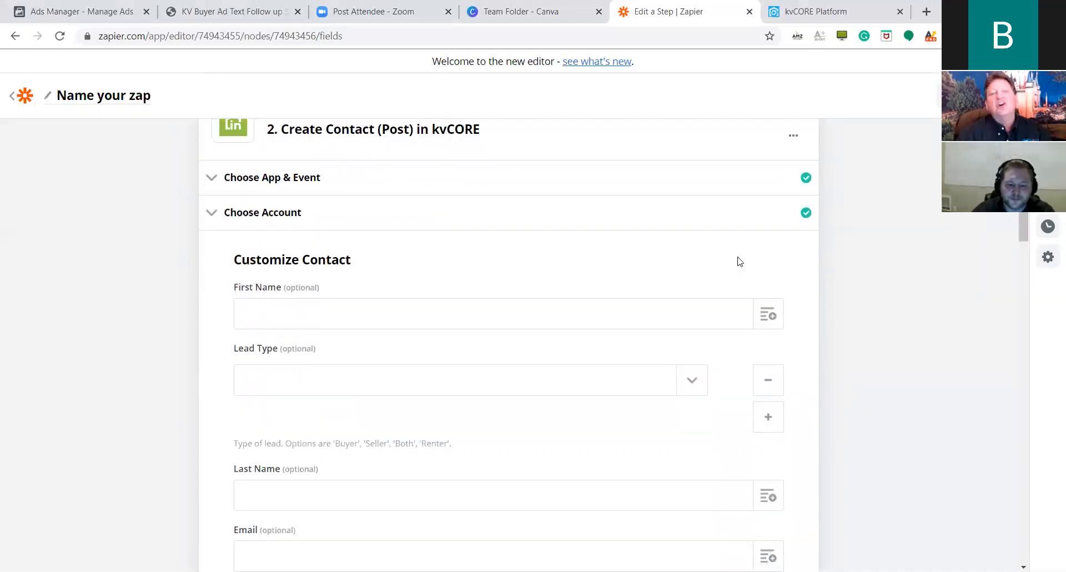
left_click(768, 315)
scroll(555, 233, "down", 1)
left_click(567, 218)
scroll(676, 238, "up", 2)
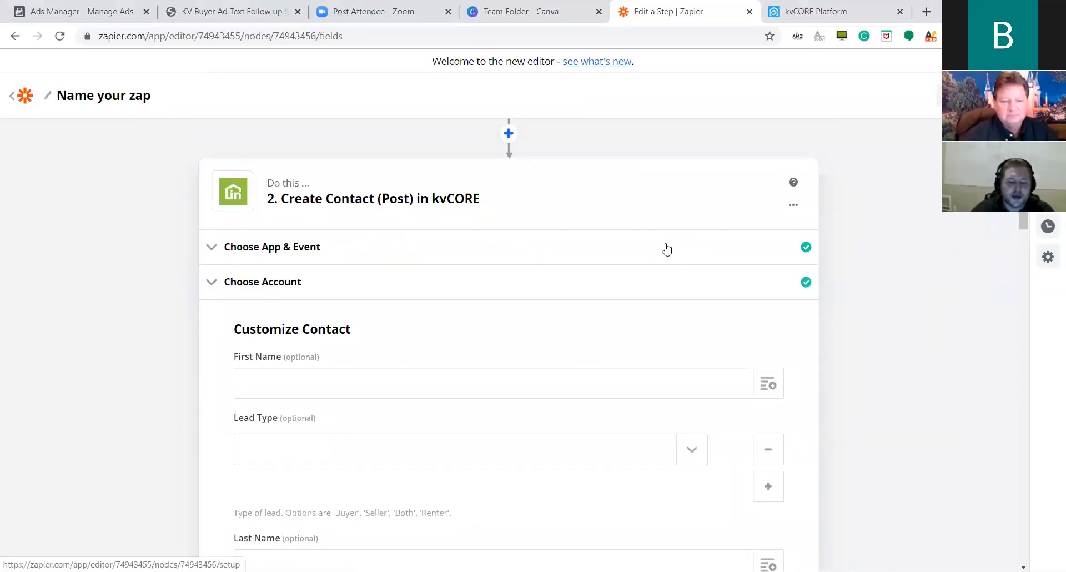
scroll(639, 266, "up", 2)
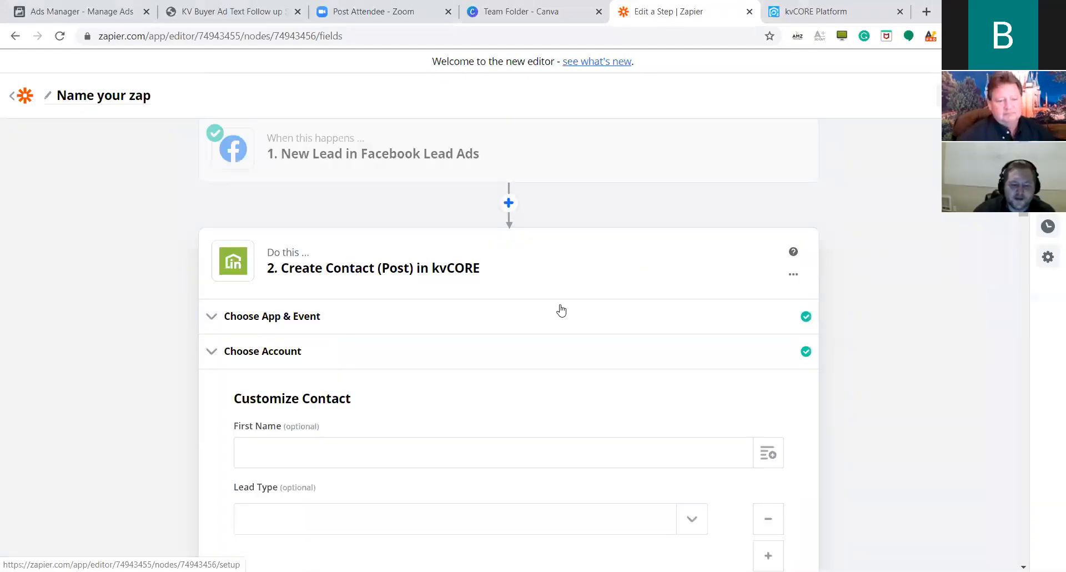
scroll(561, 309, "down", 1)
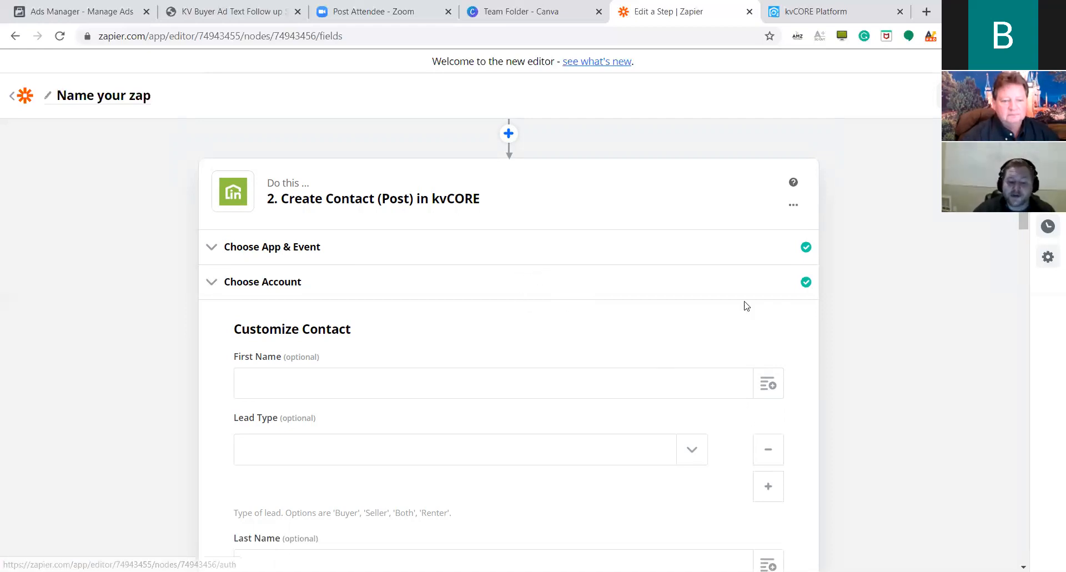
scroll(775, 330, "down", 1)
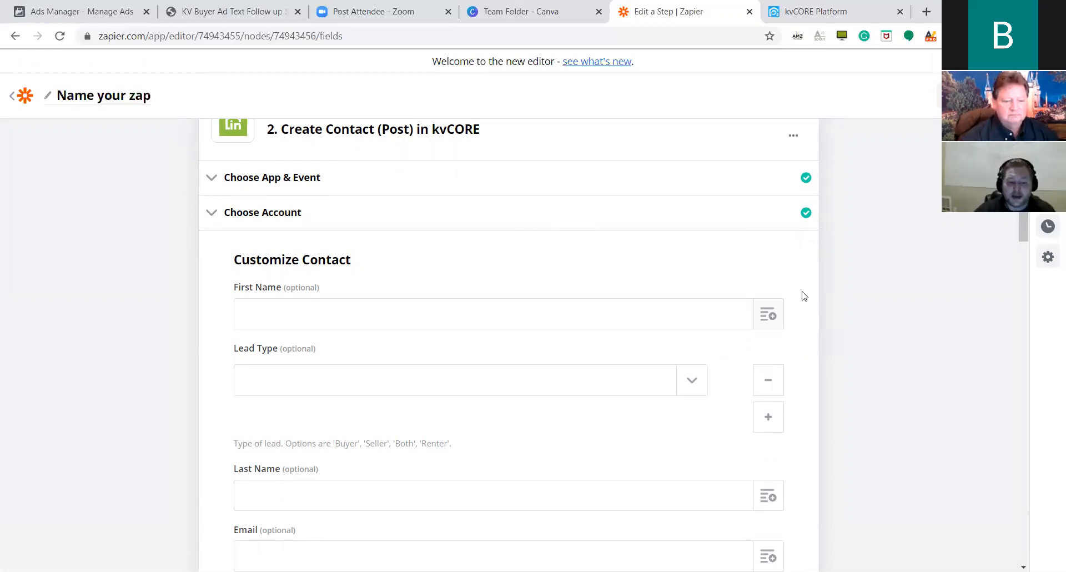
Map First Name to the lead's first name and set Lead Type to Buyer.
left_click(725, 303)
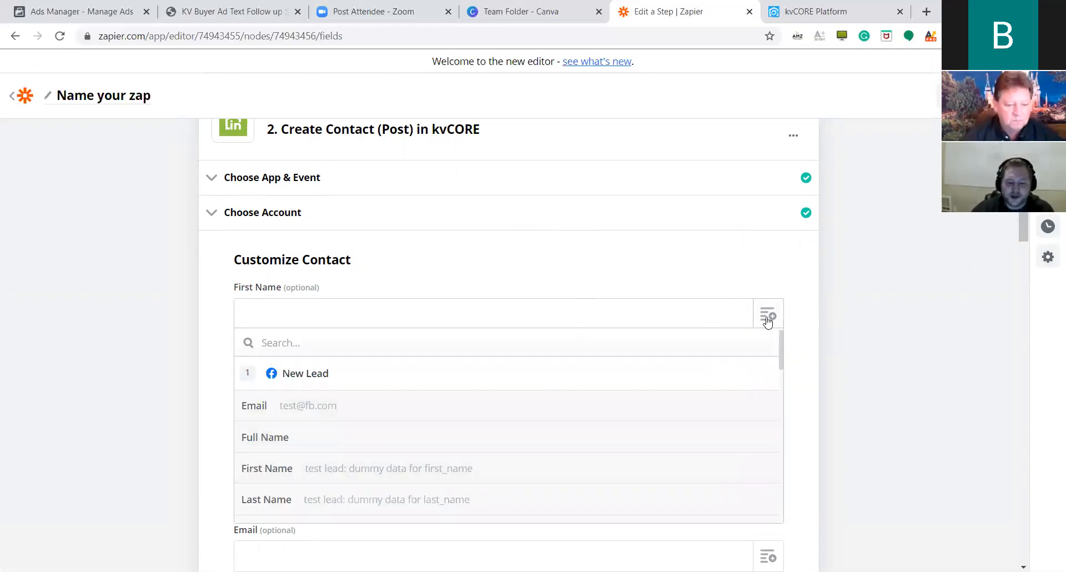
scroll(638, 372, "down", 1)
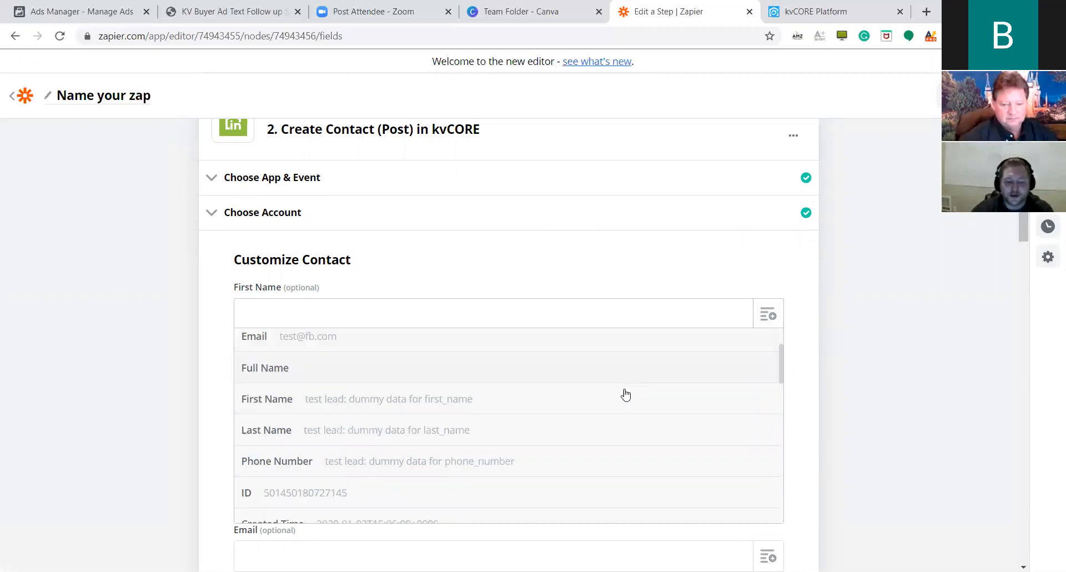
left_click(599, 402)
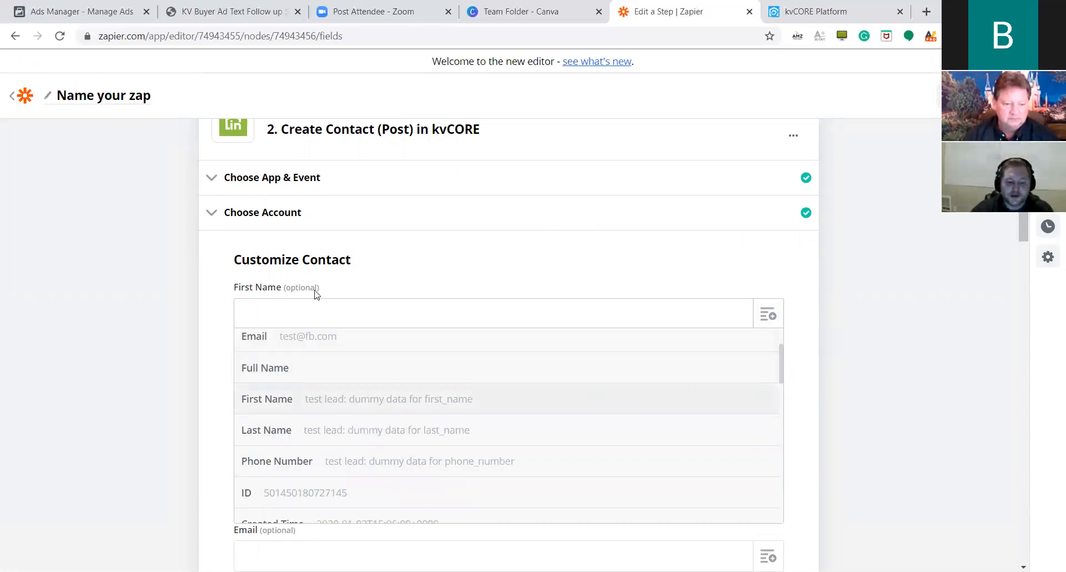
scroll(683, 329, "down", 1)
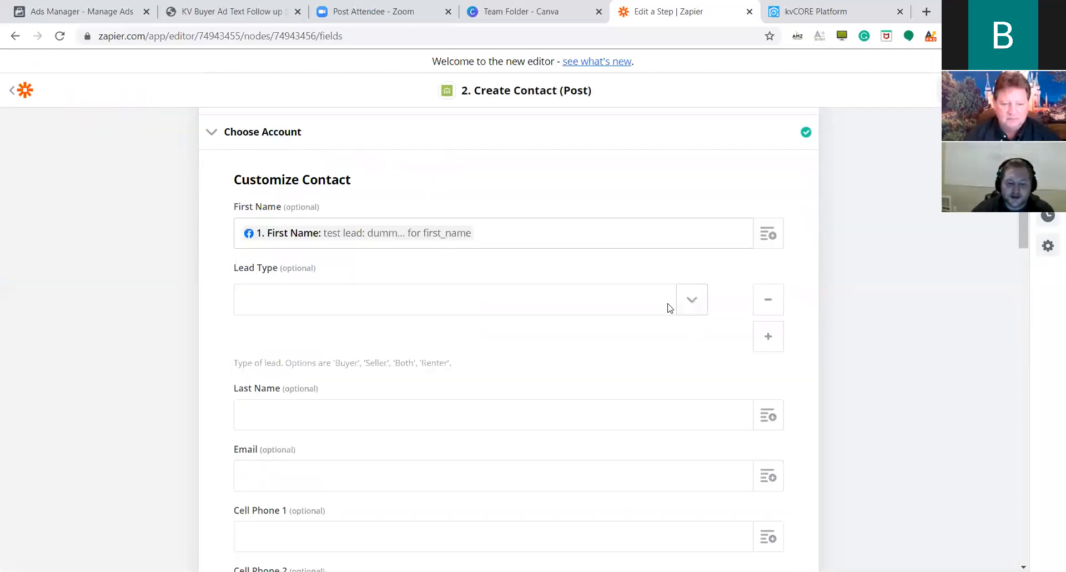
left_click(669, 304)
left_click(384, 366)
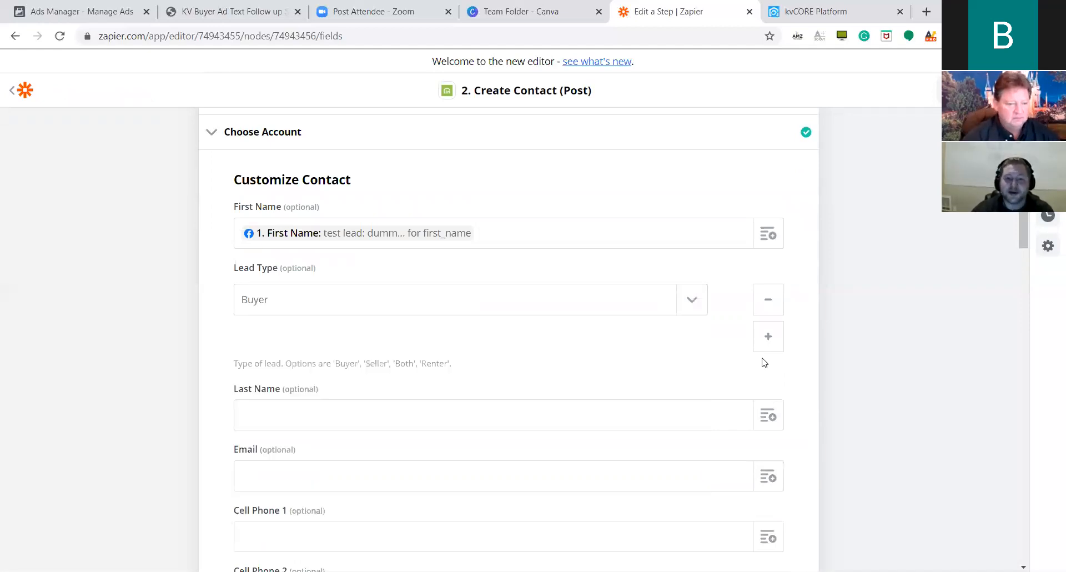
Map Last Name, Email and Cell Phone 1 to the lead's last name, email and phone number.
left_click(767, 412)
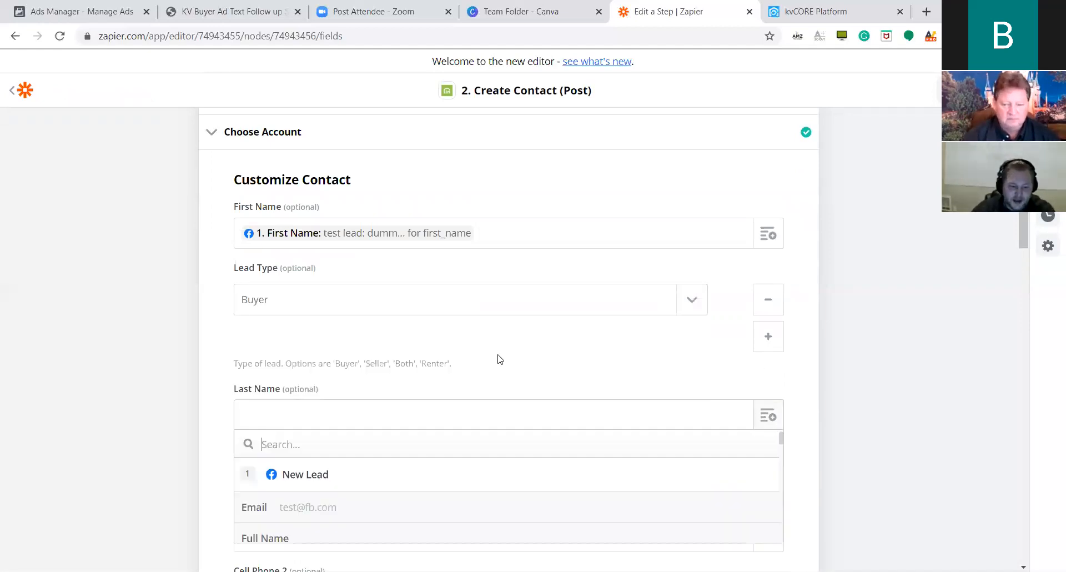
scroll(472, 376, "down", 1)
scroll(348, 465, "down", 1)
left_click(349, 466)
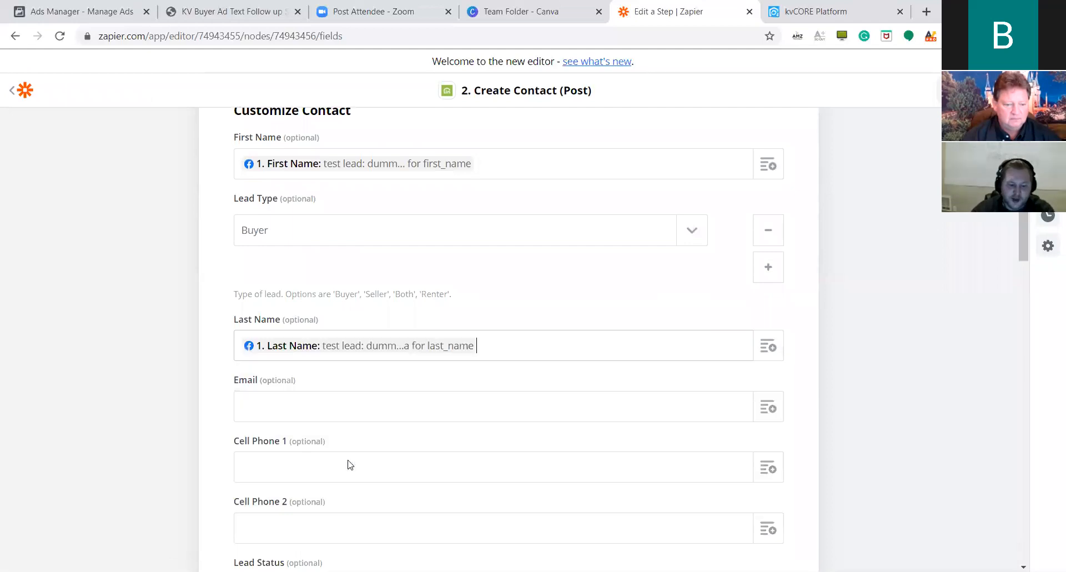
scroll(936, 238, "down", 5)
scroll(441, 266, "up", 3)
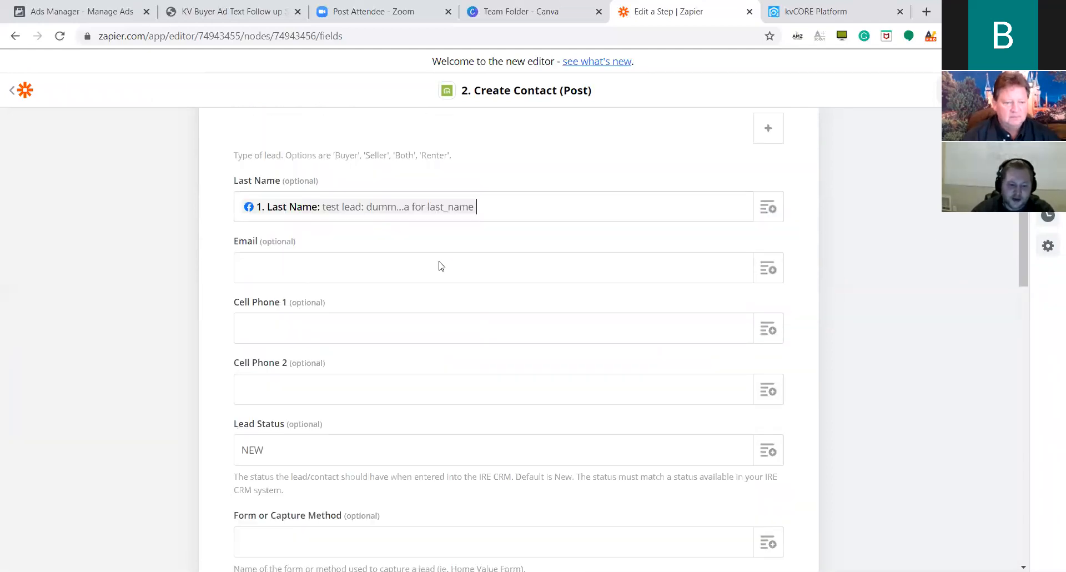
left_click(767, 271)
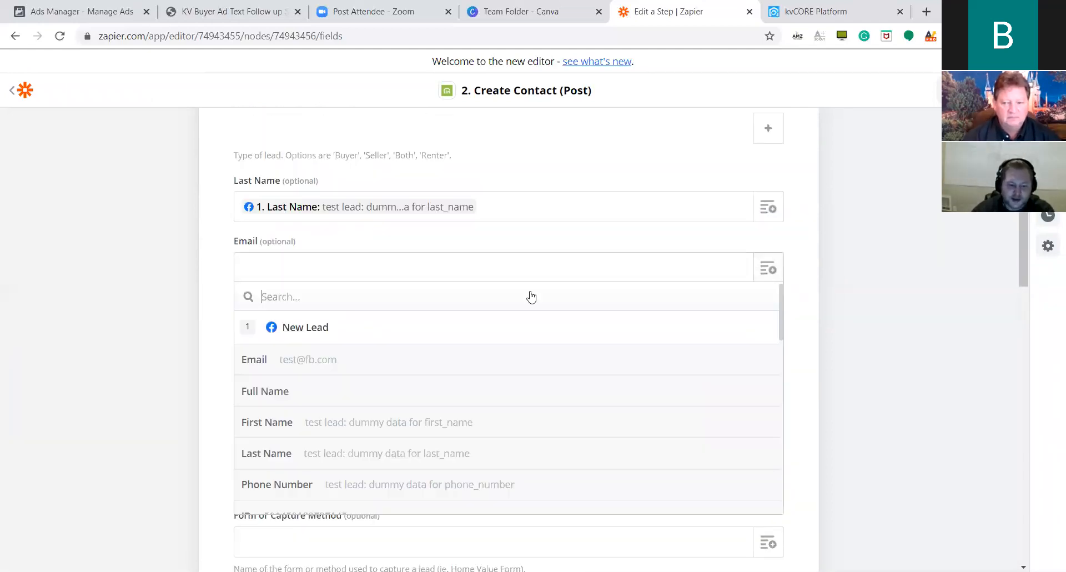
left_click(447, 364)
scroll(888, 211, "down", 1)
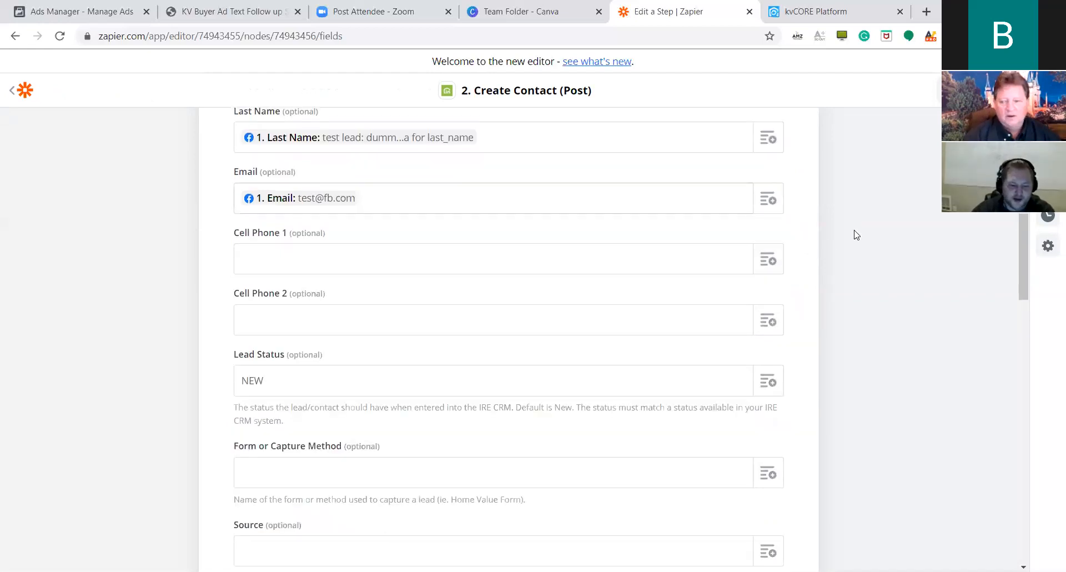
left_click(769, 259)
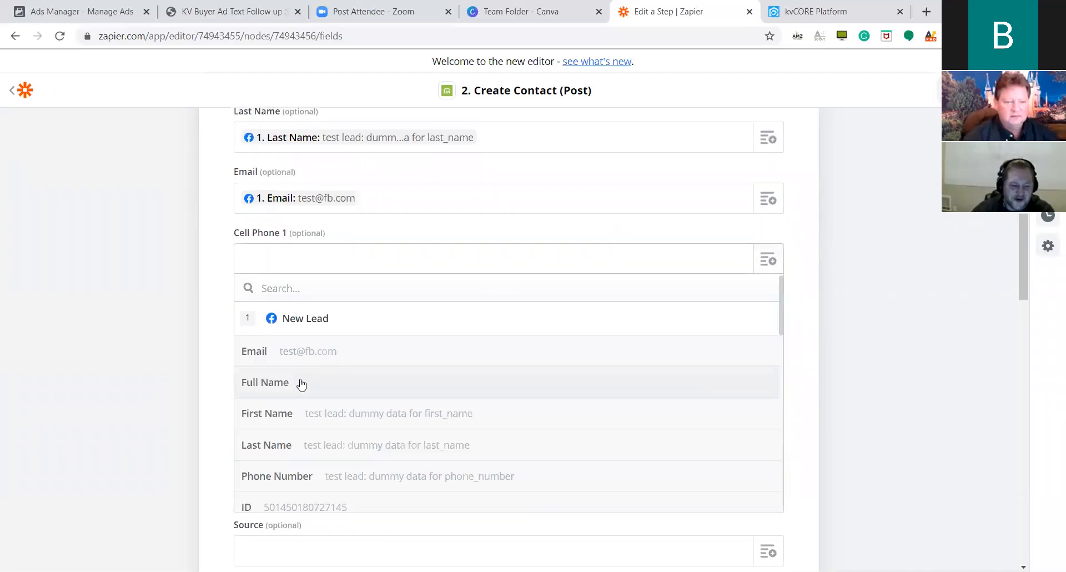
scroll(391, 411, "down", 1)
left_click(389, 412)
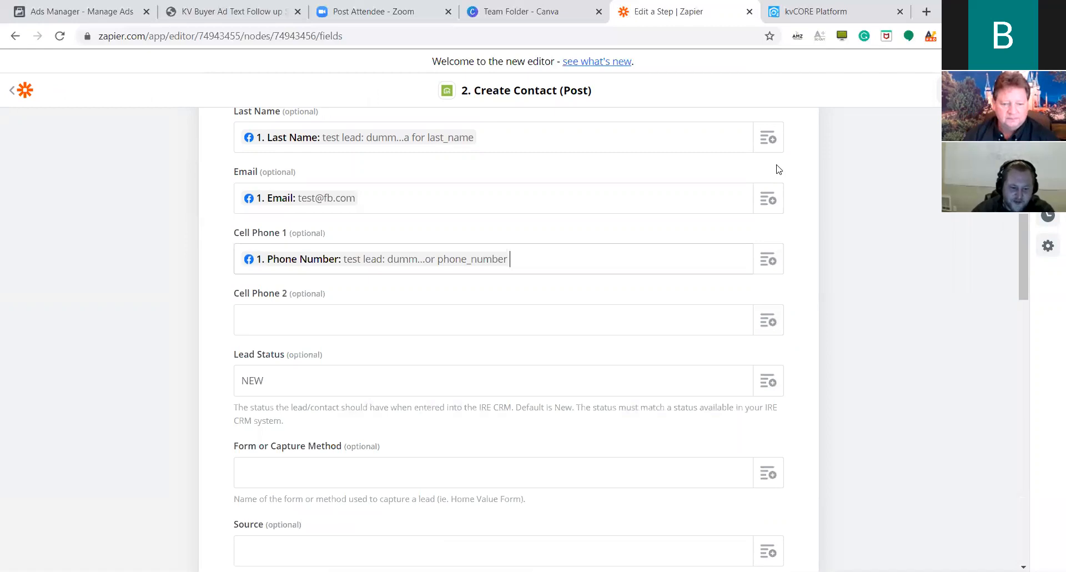
scroll(821, 162, "down", 1)
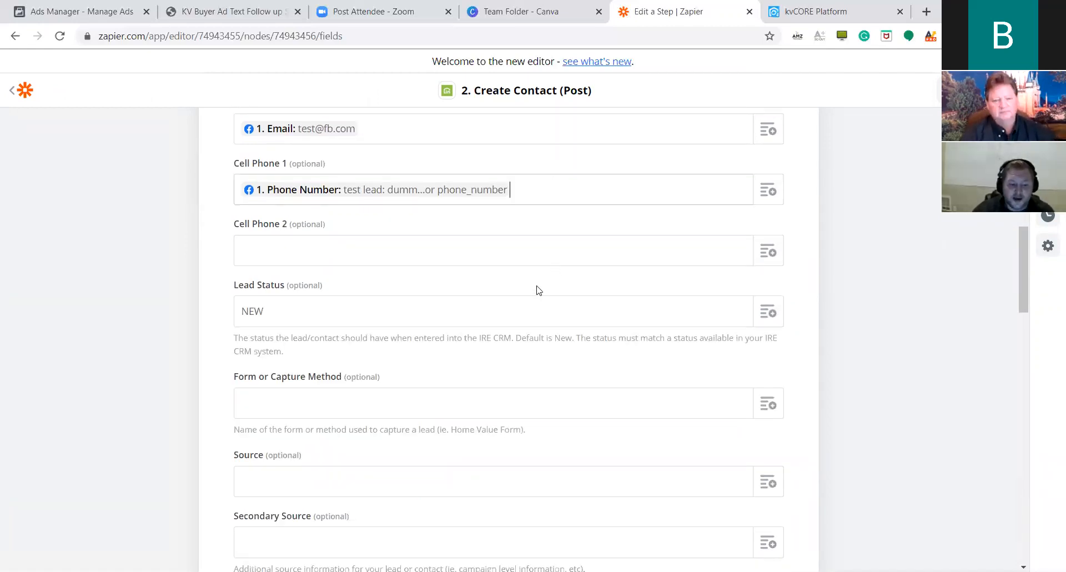
scroll(537, 284, "down", 1)
scroll(610, 311, "down", 1)
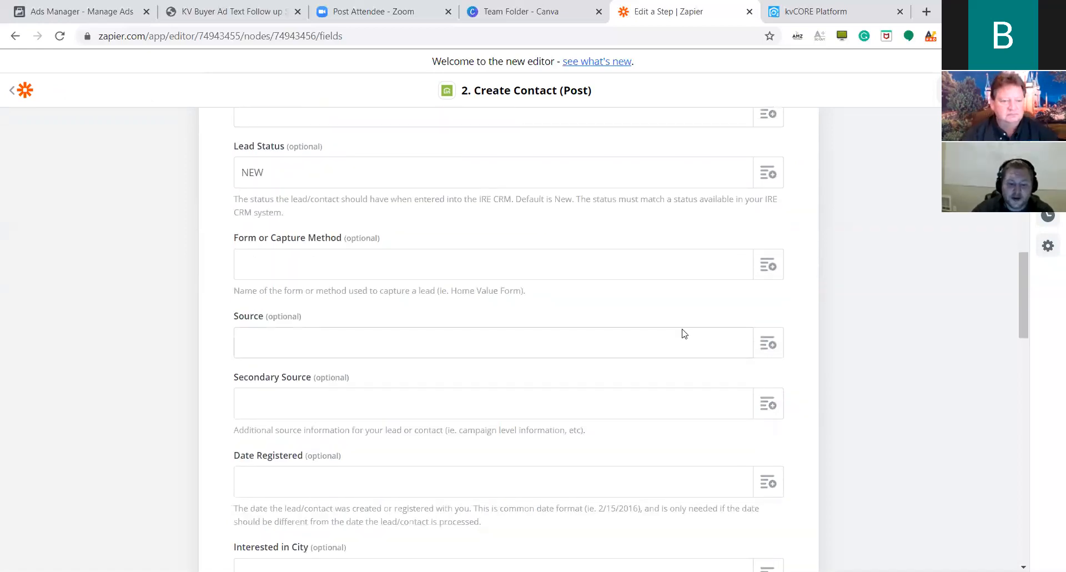
Enter BKADownPay as the kvCORE contact's Source, leaving Lead Status at NEW.
left_click(637, 348)
type("BKAD")
type("WN")
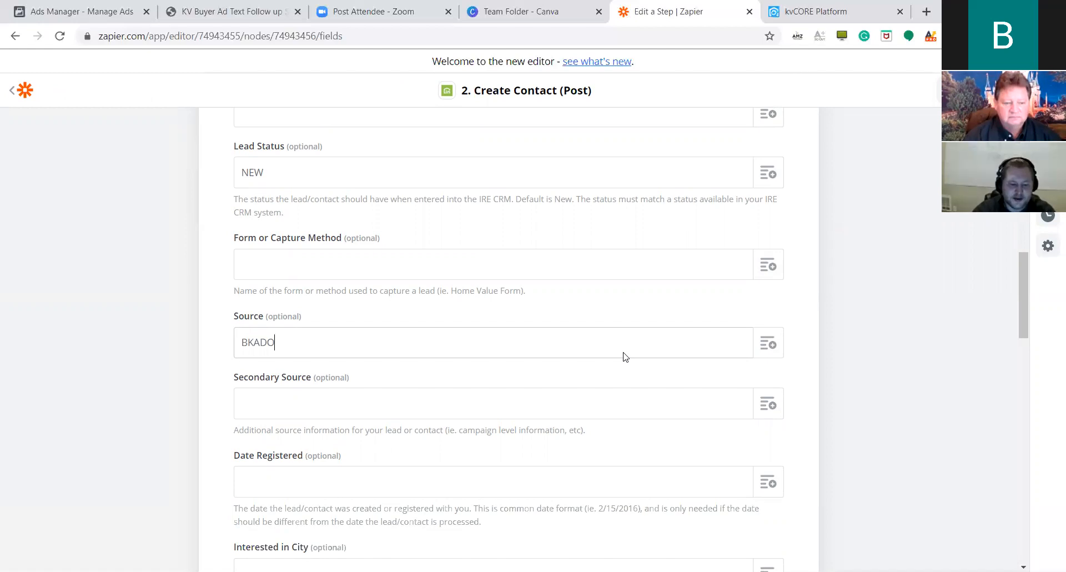
key("BackSpace")
key("BackSpace")
type("w")
key("BackSpace")
type("ownPay")
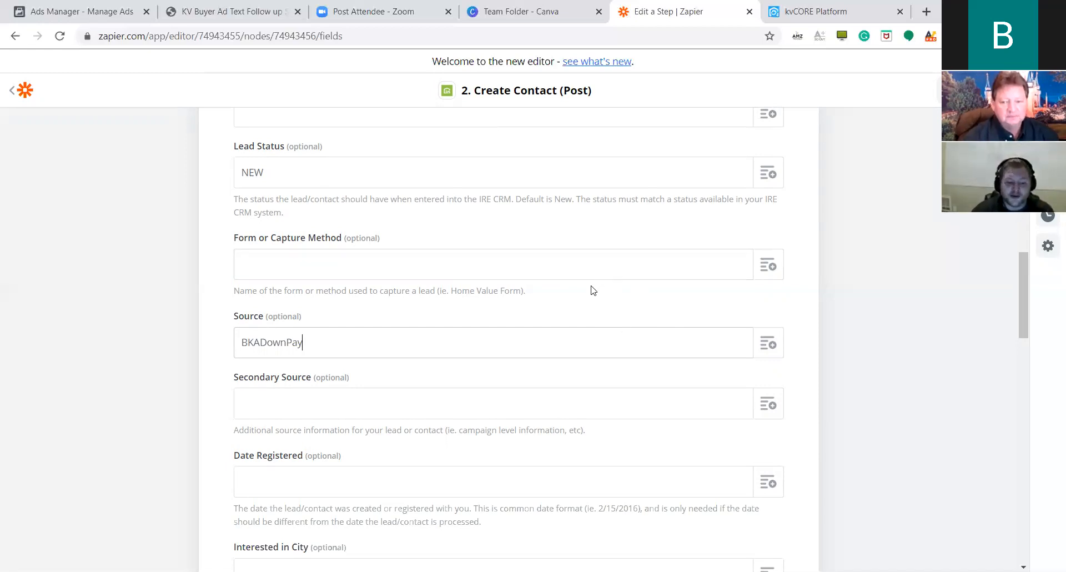
Select the BKADownPay text in the Source field to reuse it.
scroll(597, 290, "down", 4)
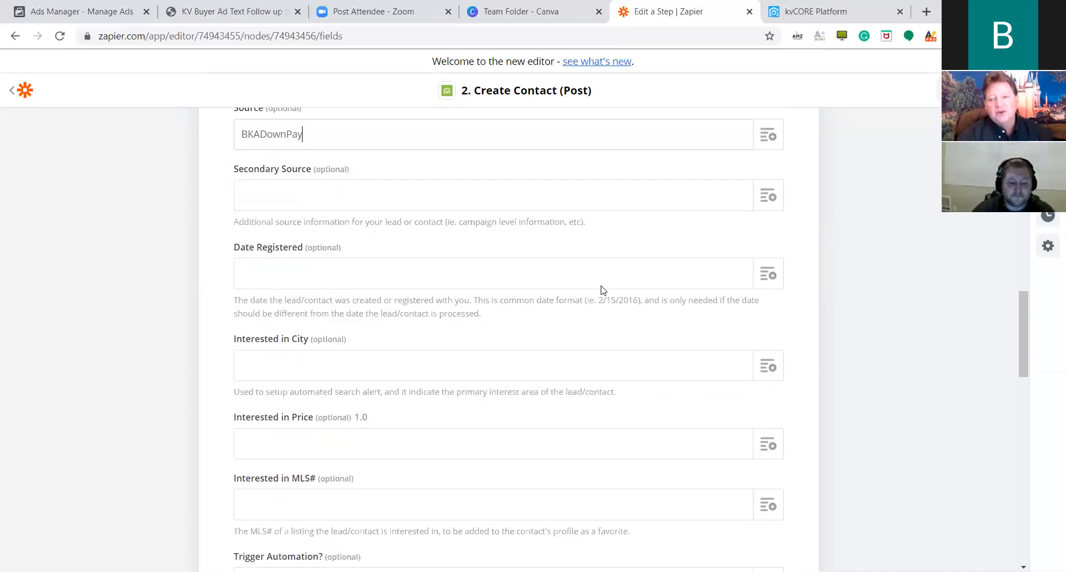
scroll(450, 285, "down", 5)
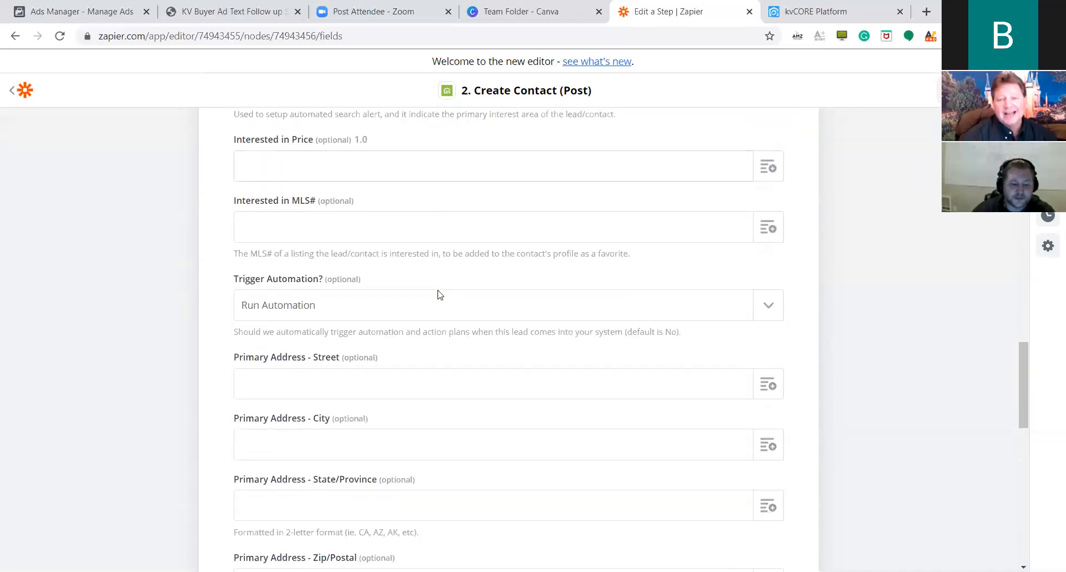
scroll(444, 291, "down", 1)
scroll(461, 286, "down", 1)
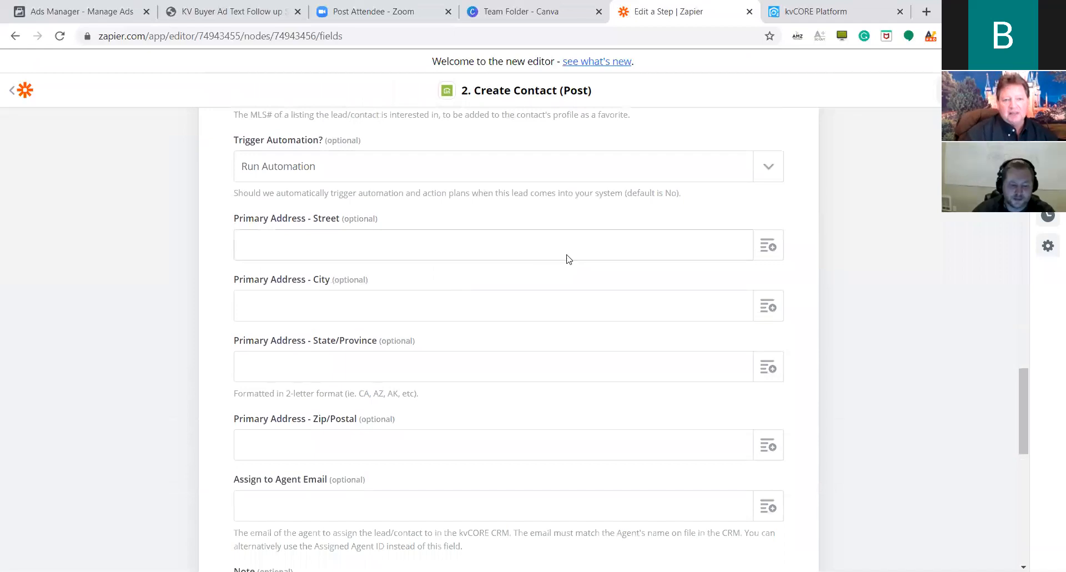
scroll(566, 259, "down", 6)
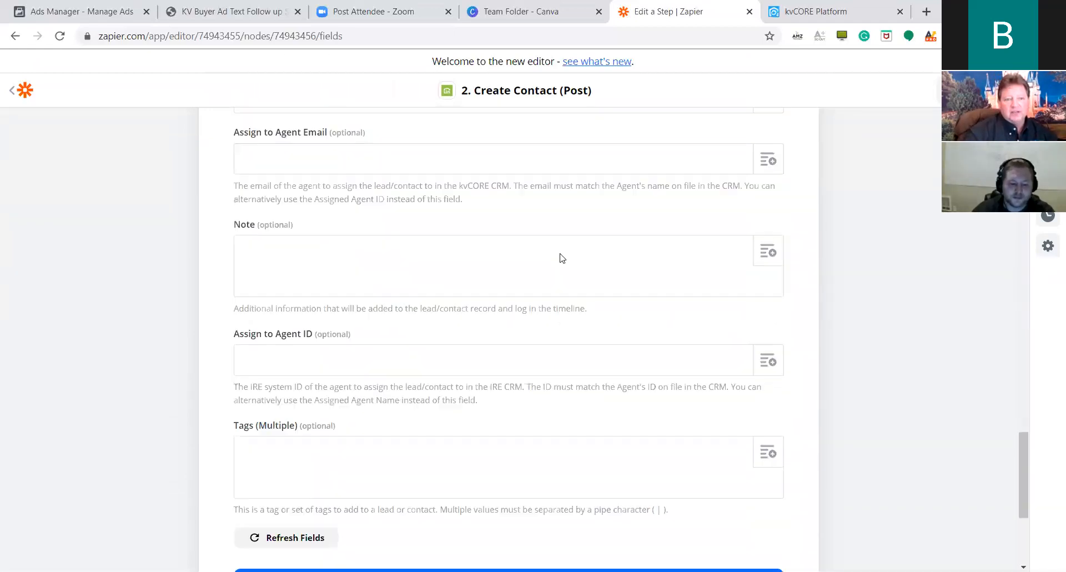
scroll(562, 258, "down", 1)
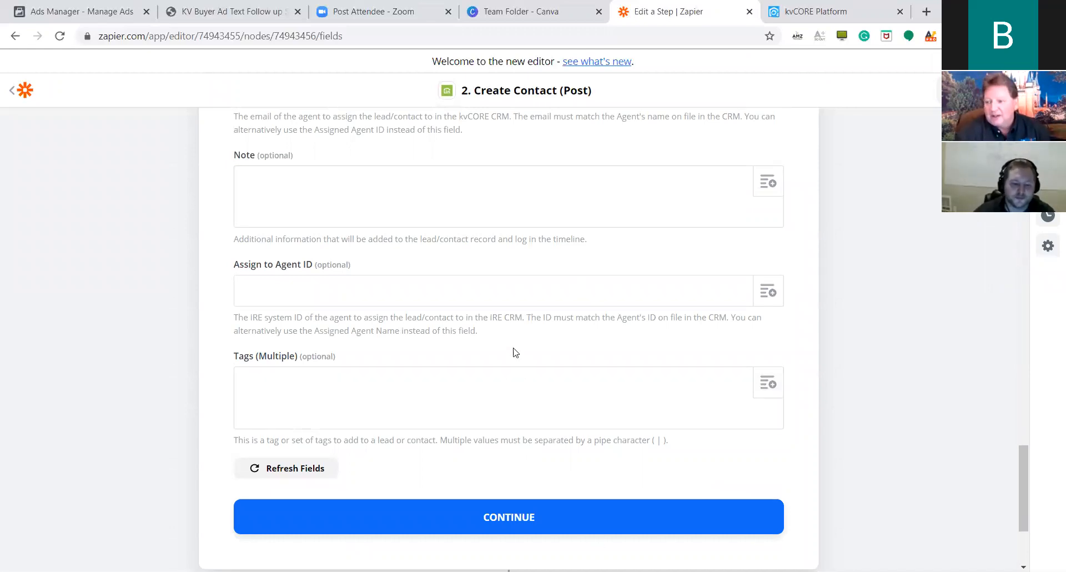
scroll(455, 345, "up", 6)
scroll(456, 345, "up", 8)
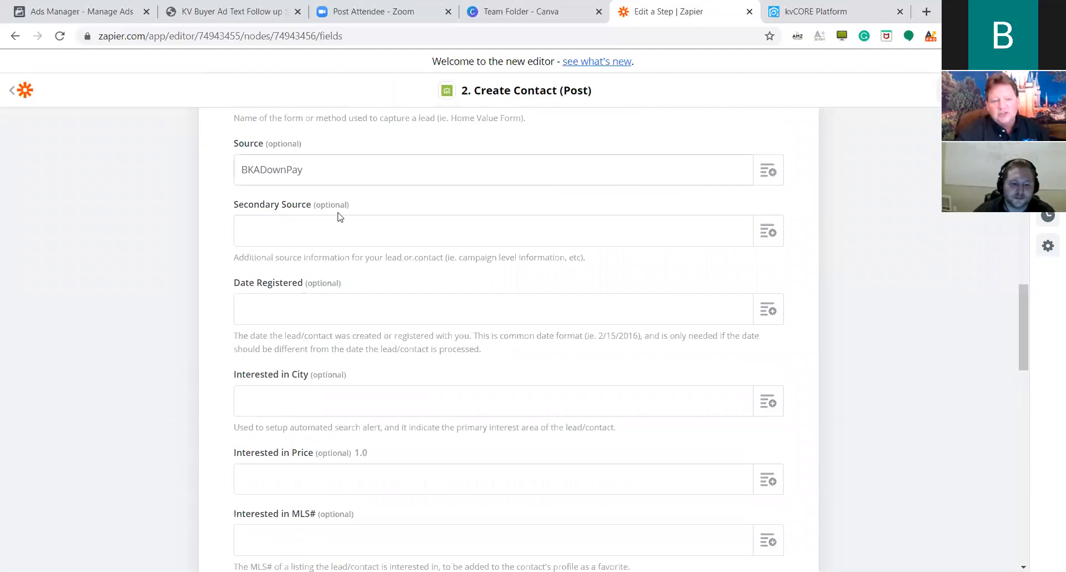
double_click(284, 268)
key("ctrl+c")
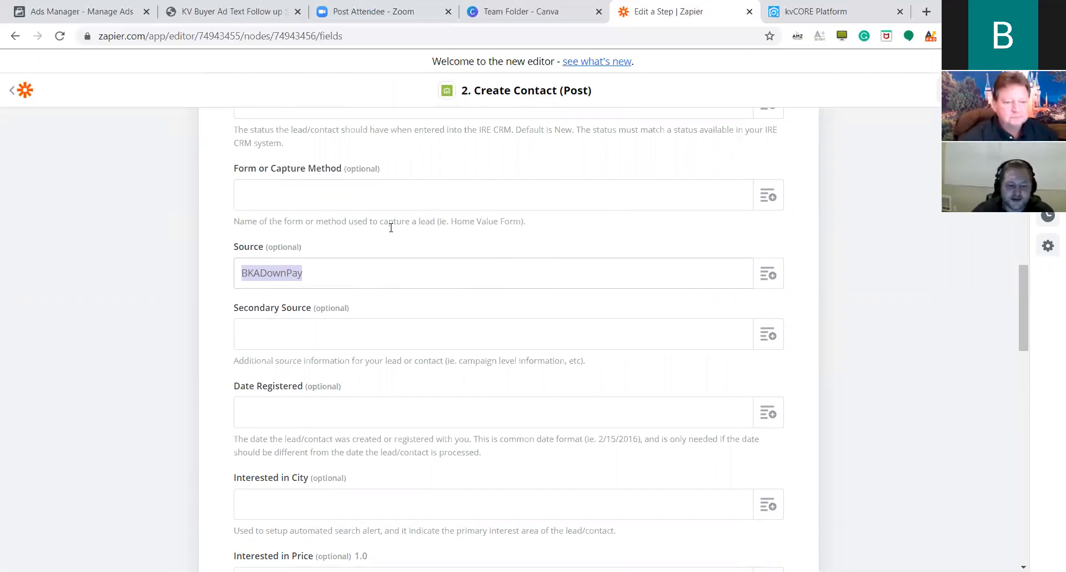
Paste BKADownPay into the Tags (Multiple) field, followed by a comma.
scroll(435, 252, "down", 7)
scroll(435, 252, "down", 10)
left_click(302, 262)
key("ctrl+v")
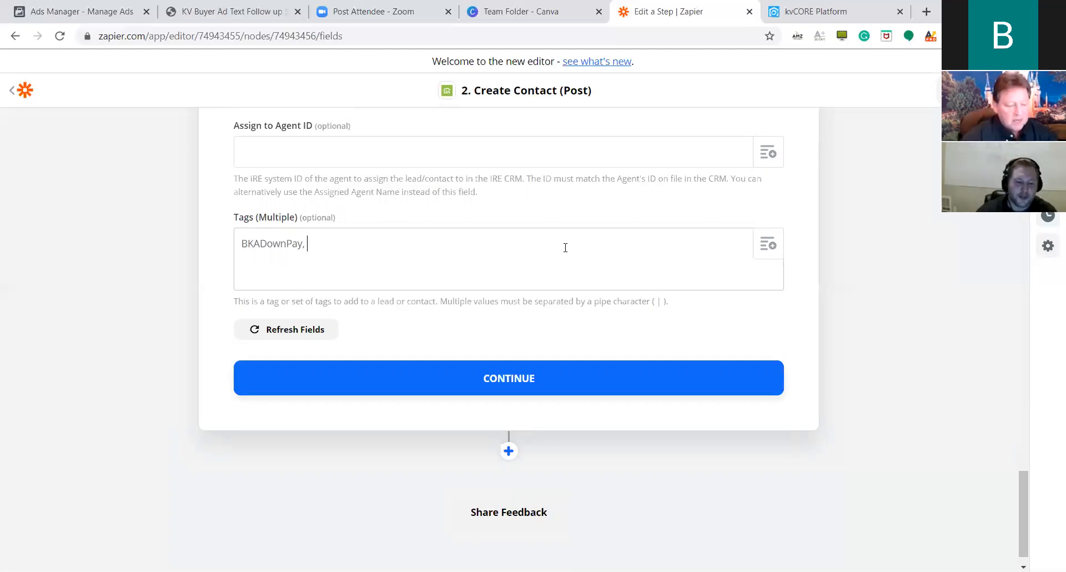
Bring up the insert-data list beside Tags and browse the Facebook New Lead answer fields.
left_click(767, 245)
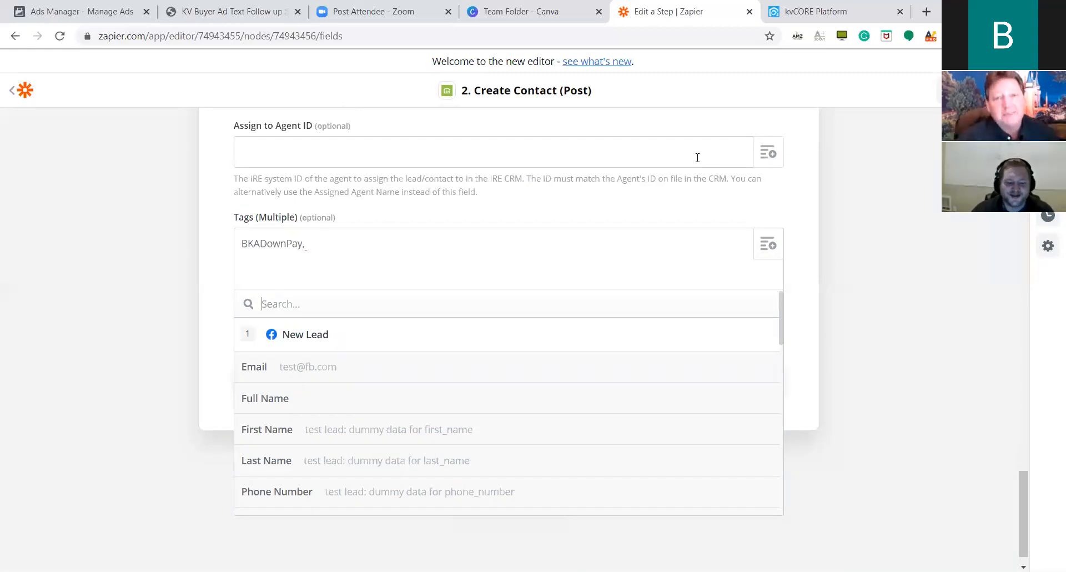
scroll(672, 169, "down", 1)
scroll(571, 394, "down", 4)
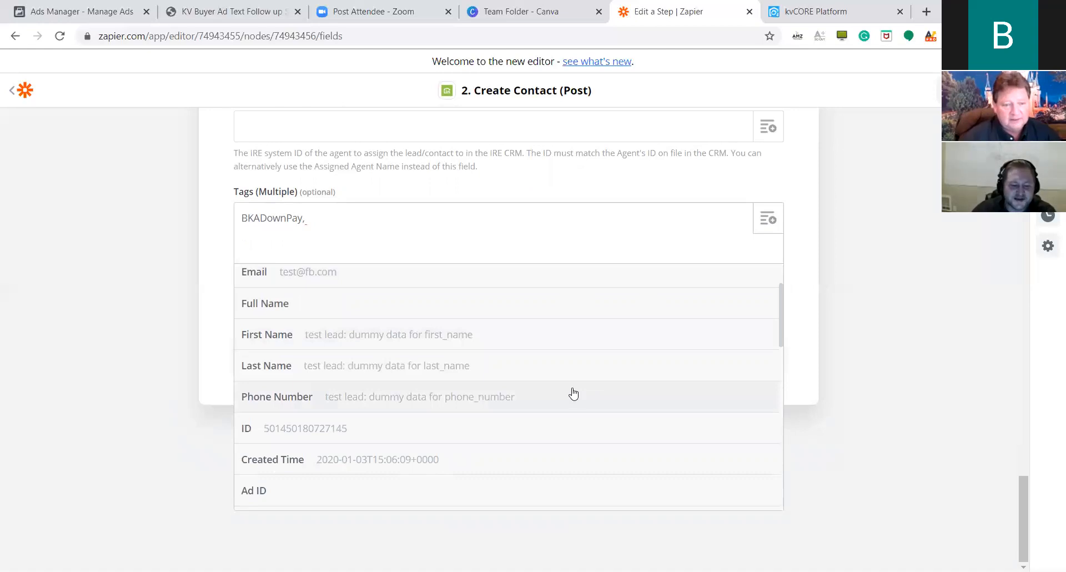
scroll(573, 393, "down", 8)
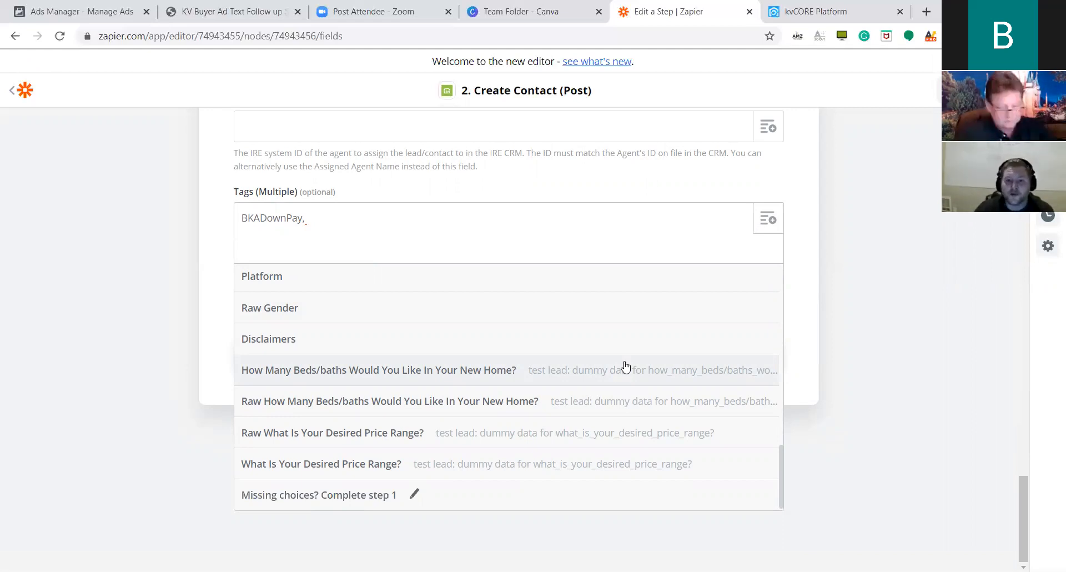
Add the How Many Beds/baths and What Is Your Desired Price Range answers as tags.
left_click(551, 372)
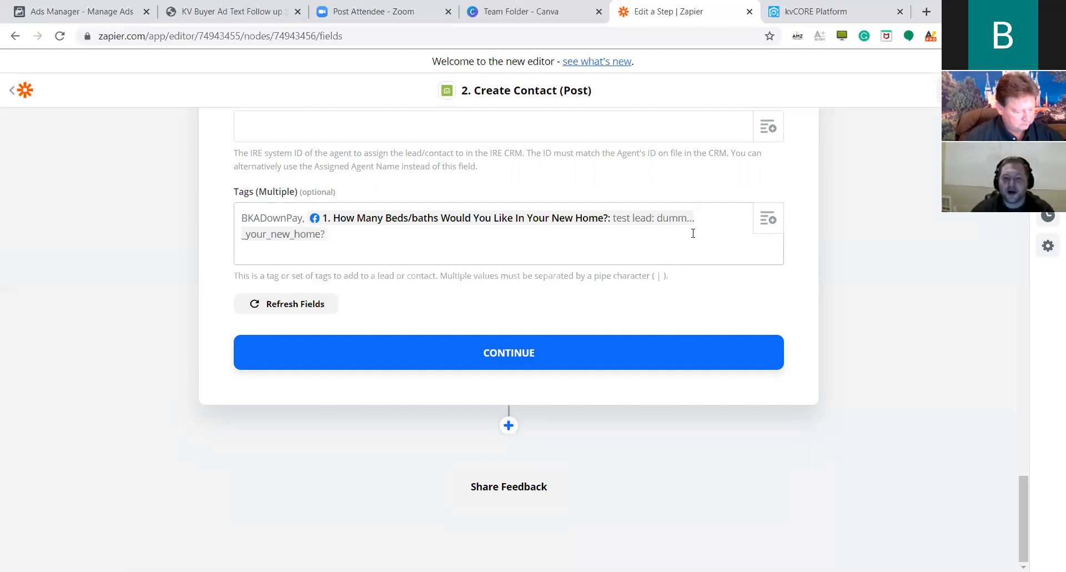
left_click(758, 224)
scroll(473, 392, "down", 5)
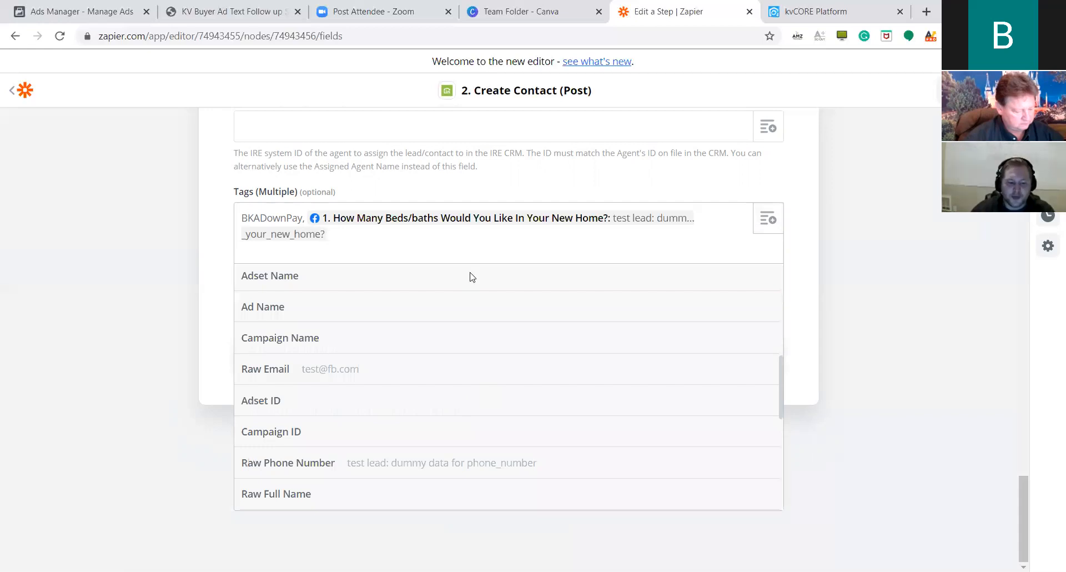
scroll(478, 376, "down", 4)
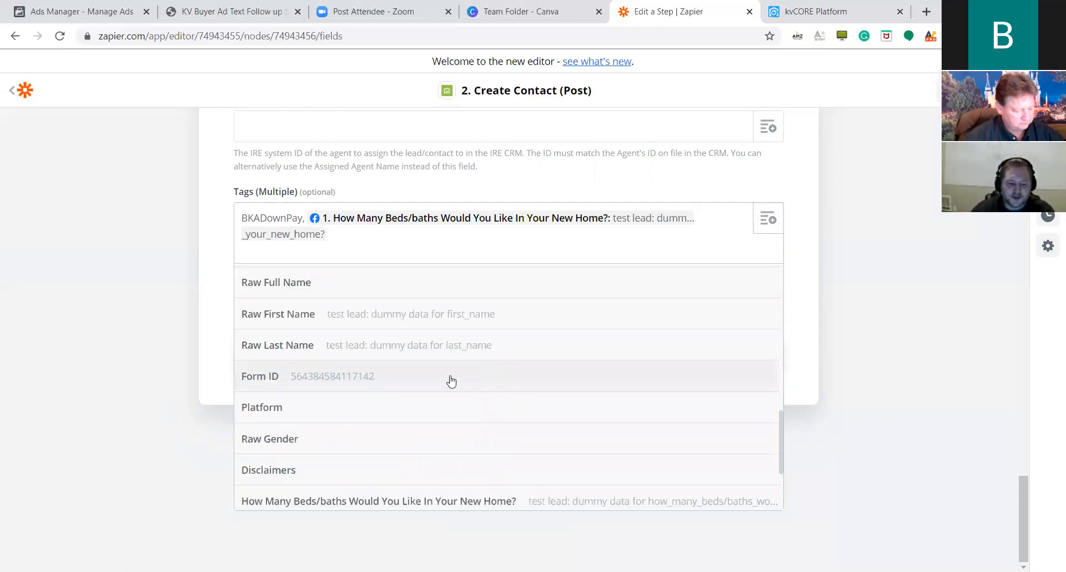
scroll(451, 381, "down", 3)
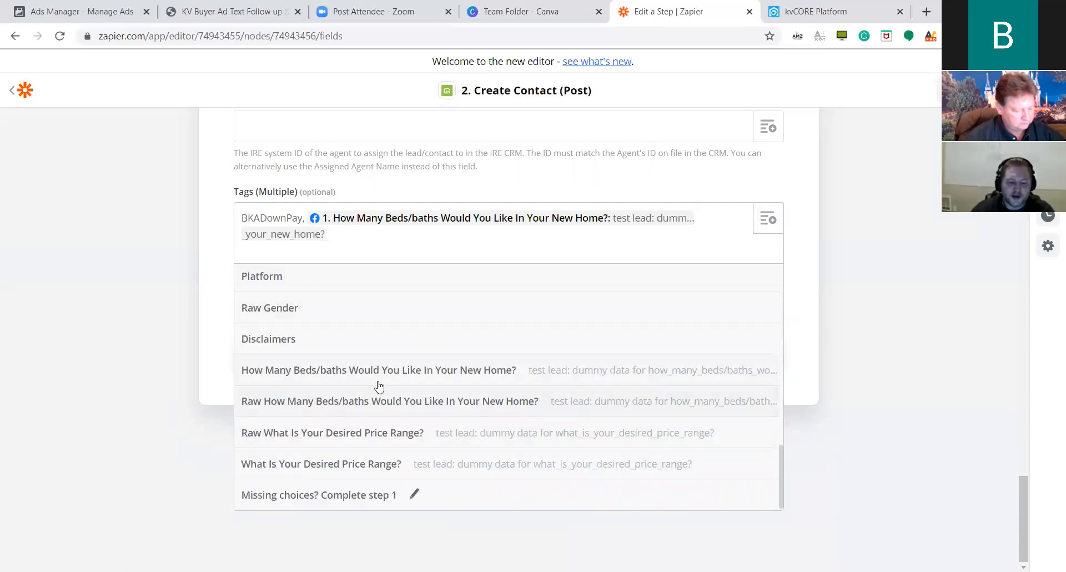
left_click(324, 465)
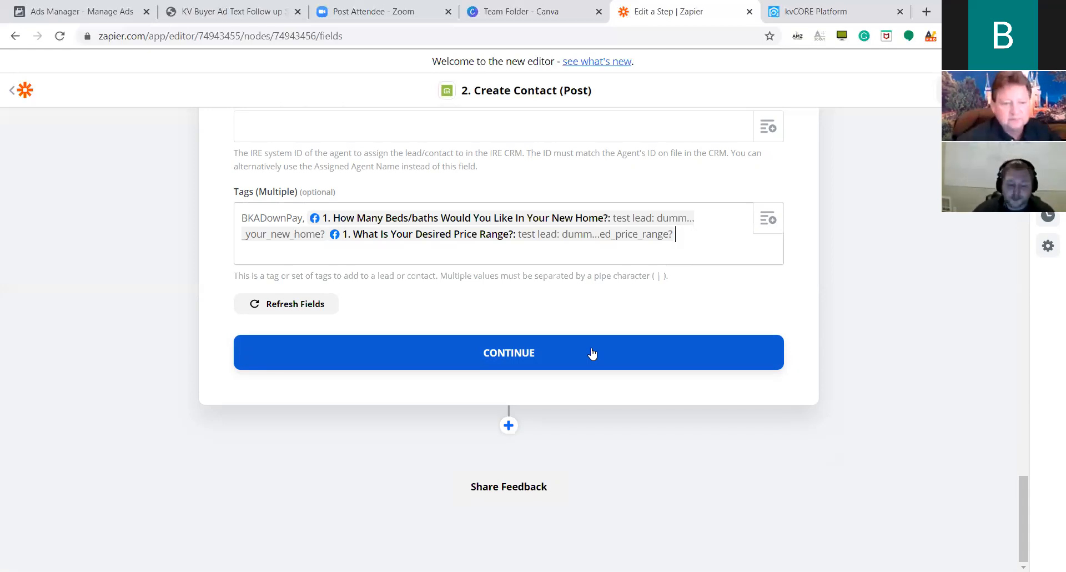
Test the Create Contact step and turn the Facebook-to-kvCORE zap on.
left_click(597, 354)
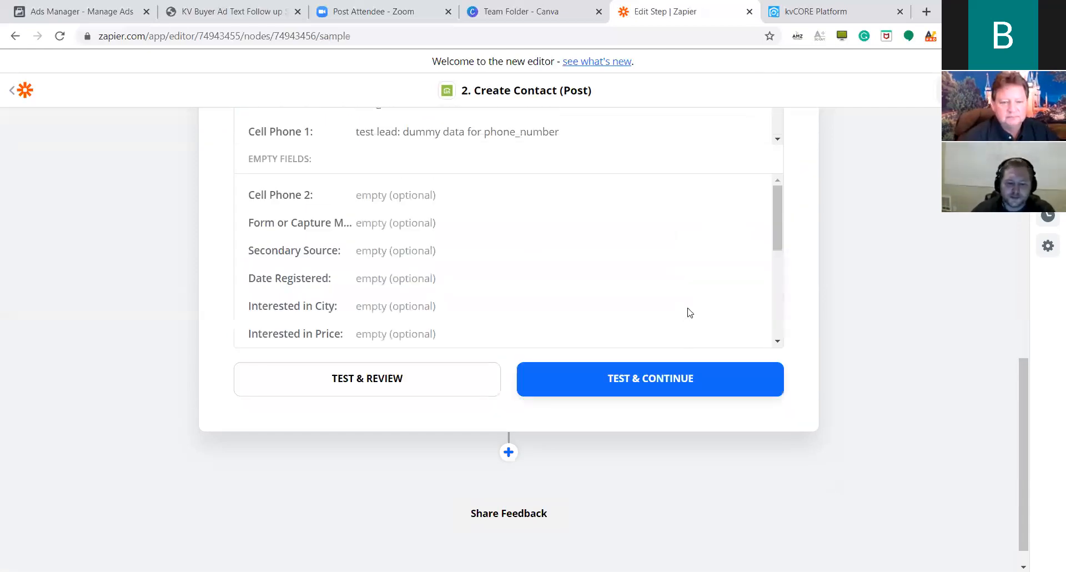
scroll(624, 296, "down", 5)
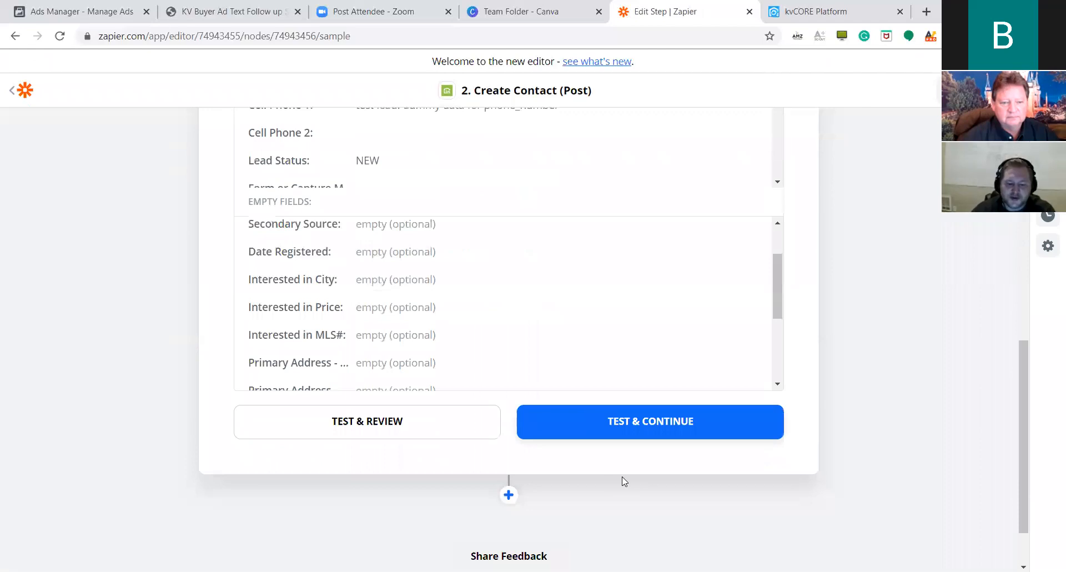
left_click(659, 433)
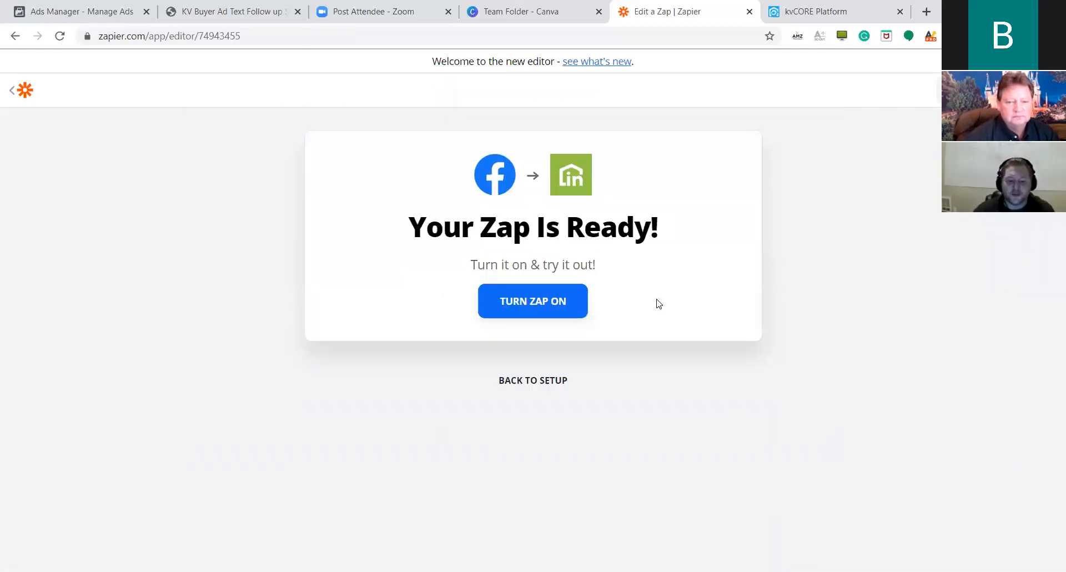
left_click(529, 303)
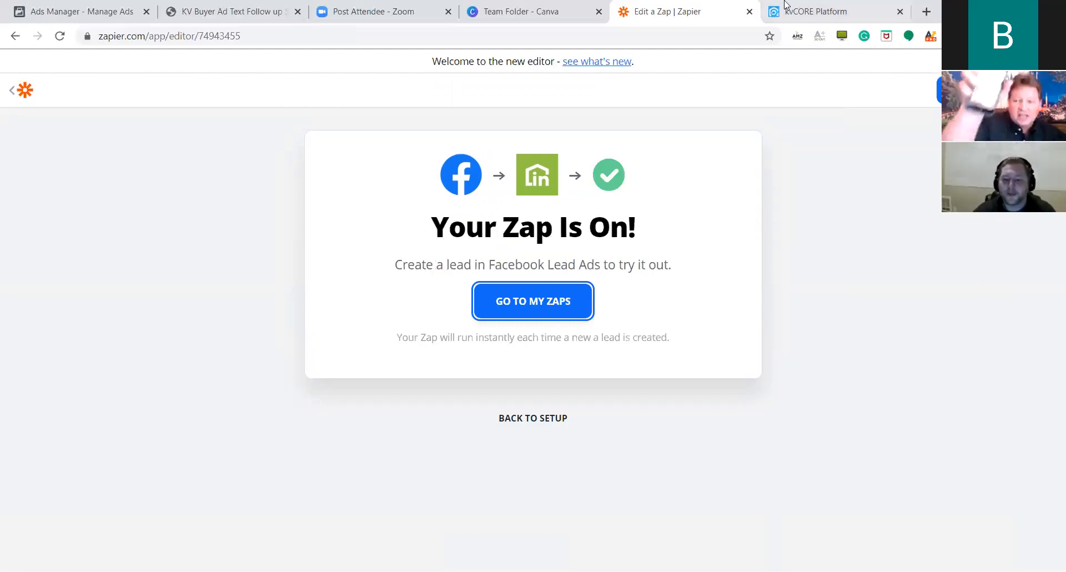
left_click(810, 11)
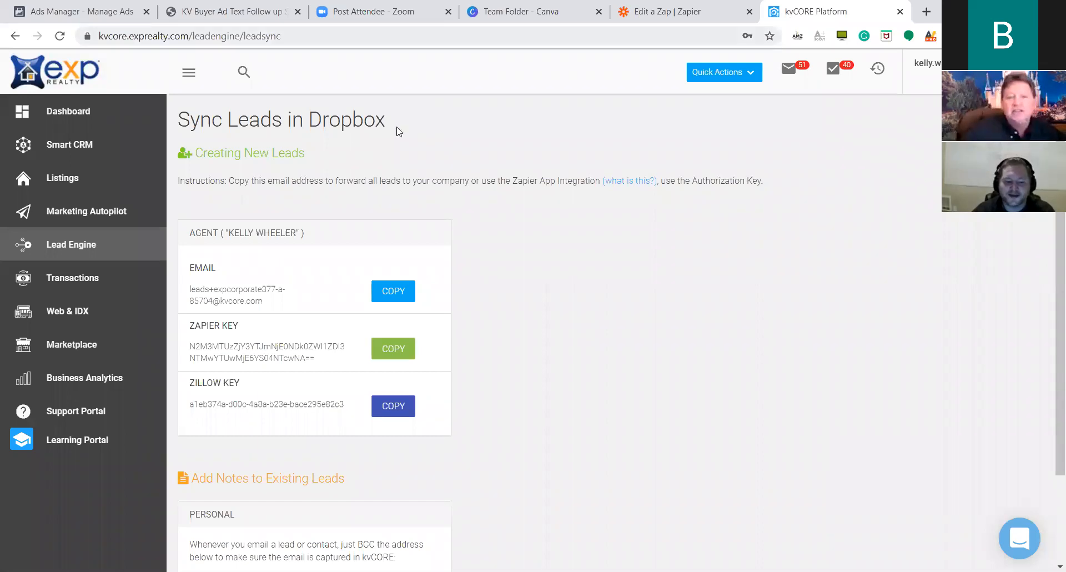
Reload Smart CRM and check the newest test lead arrived with source and tag BKADownPay.
left_click(61, 147)
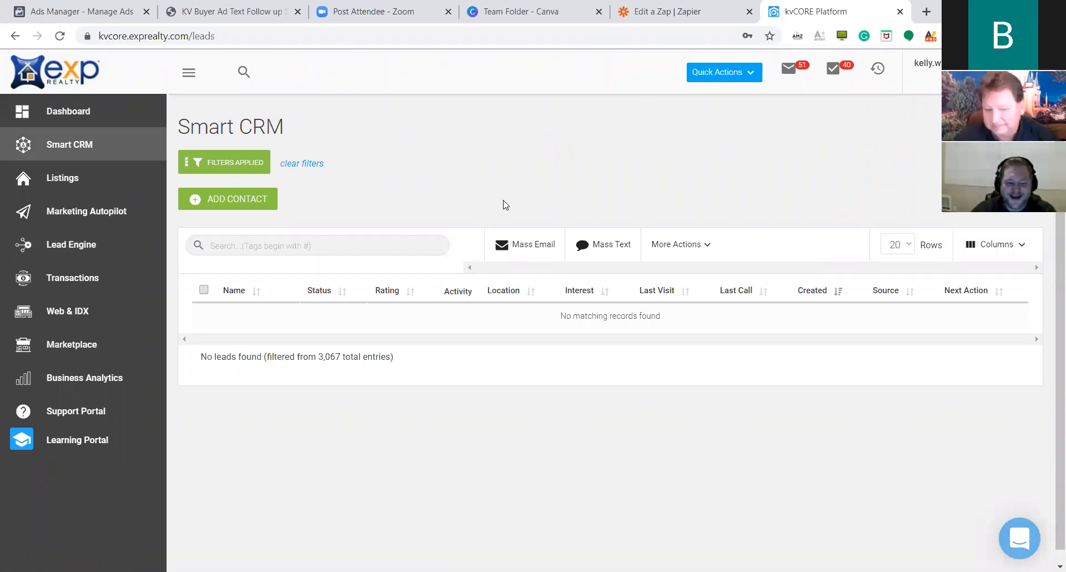
scroll(524, 222, "down", 1)
scroll(528, 214, "up", 1)
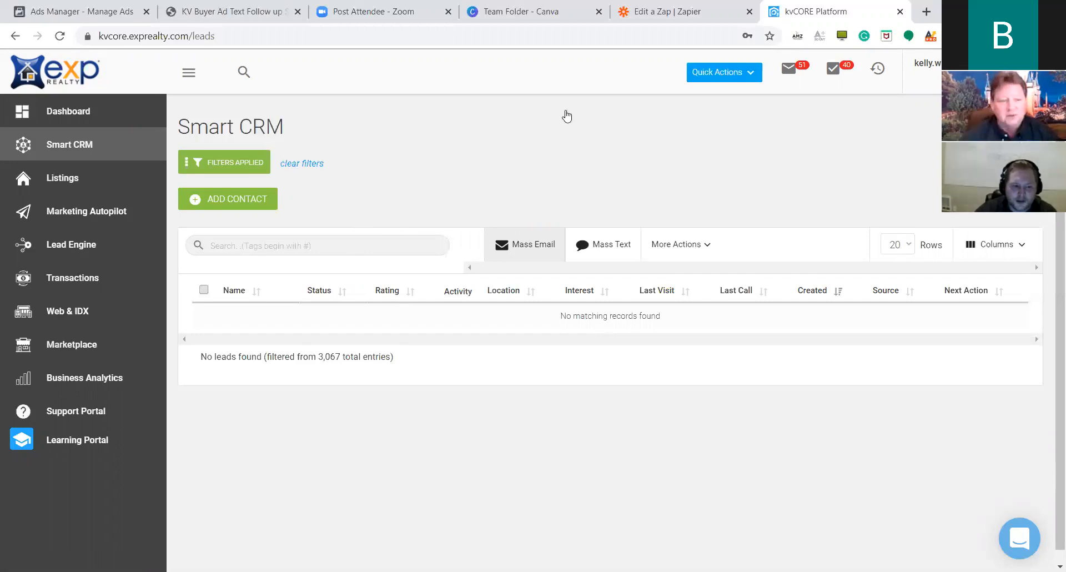
left_click(61, 36)
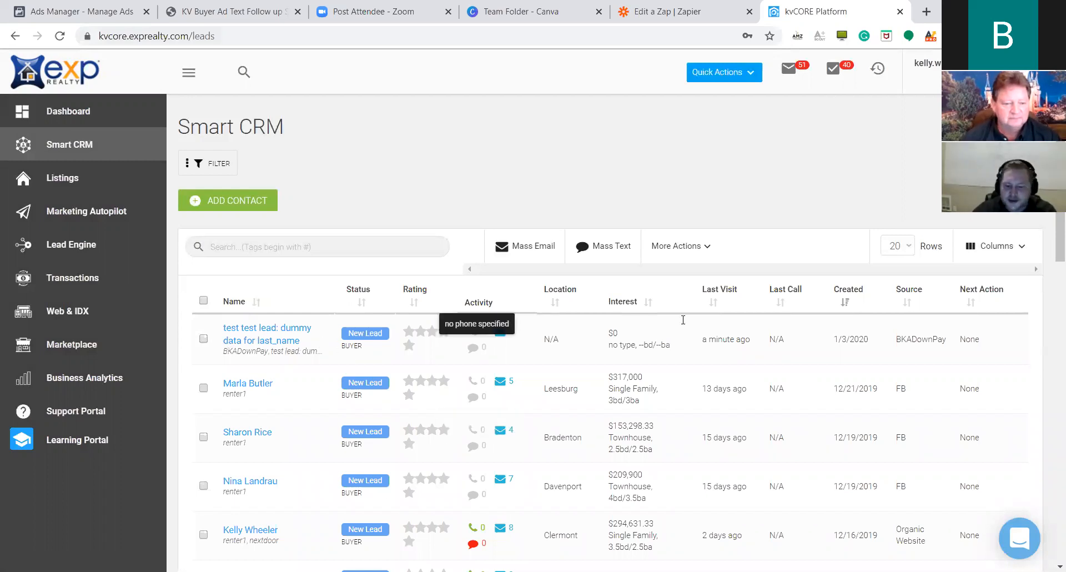
left_click(257, 347)
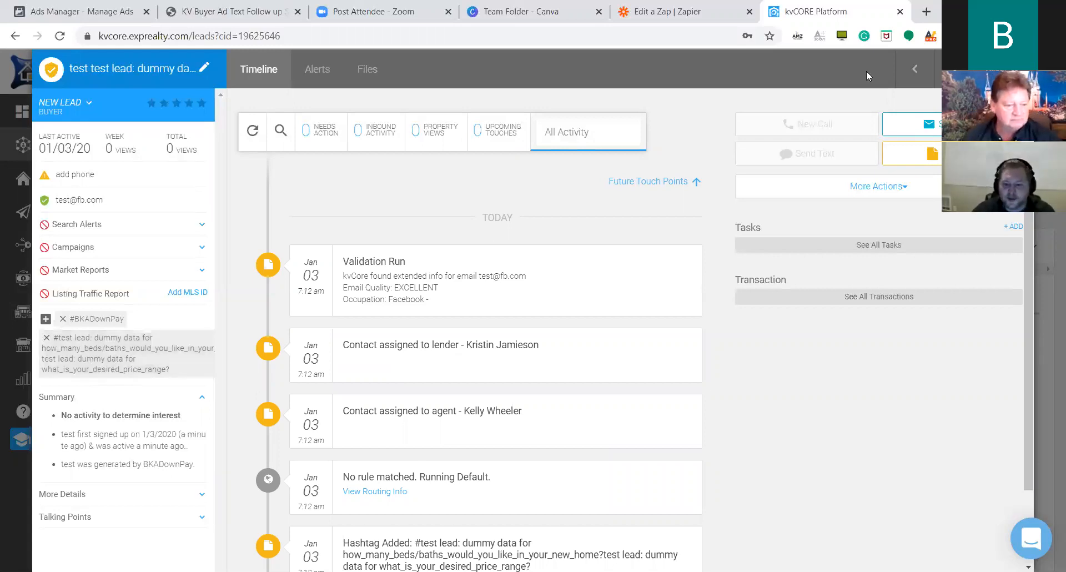
left_click(23, 153)
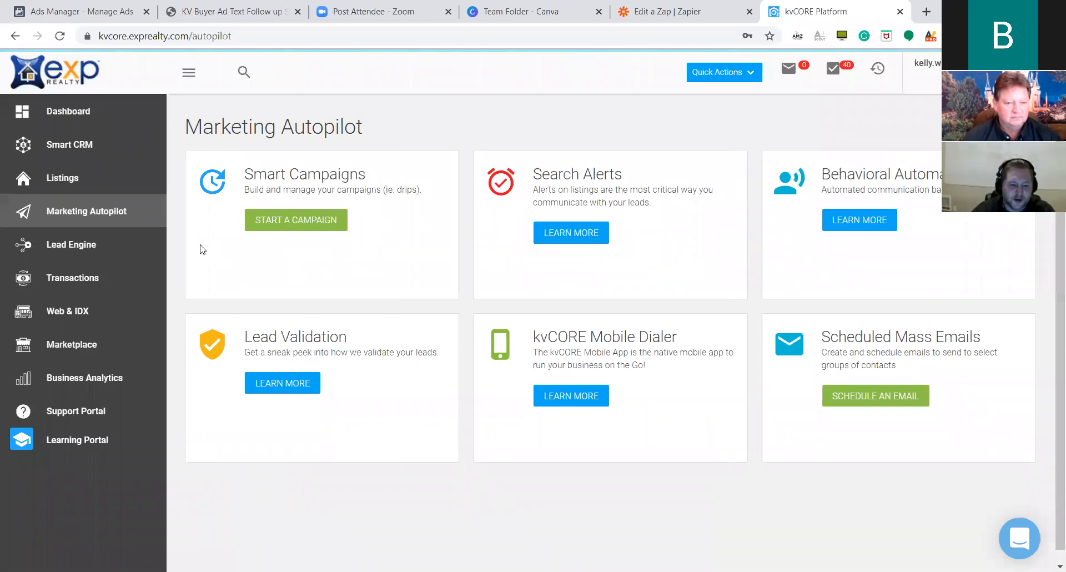
Start a new campaign from kvCORE's Smart Campaigns section.
left_click(267, 221)
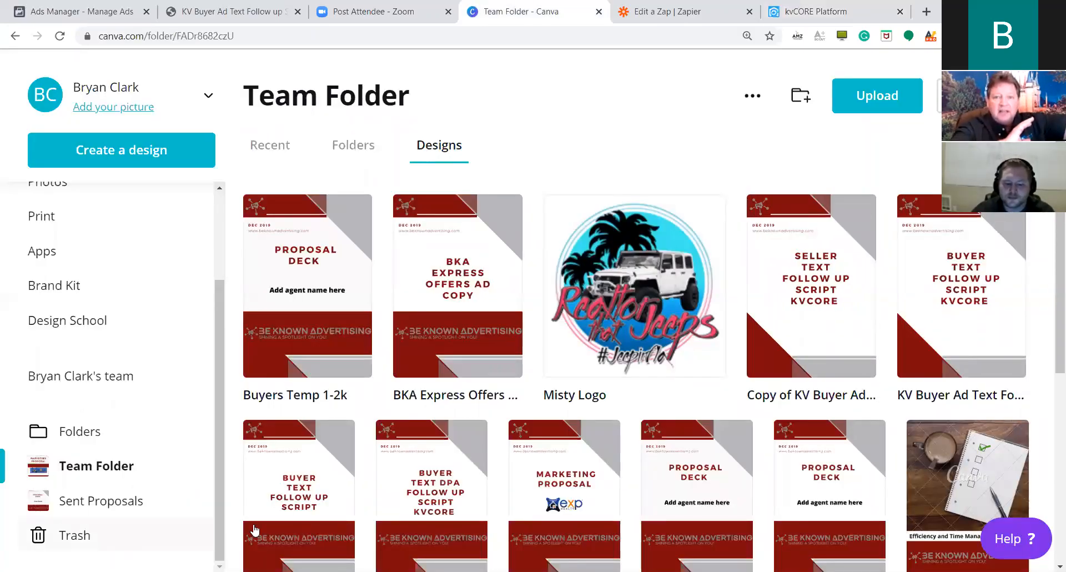
Download the KV Buyer Ad DPA Text Follow up Scripts design from Canva as a PDF.
scroll(339, 444, "down", 1)
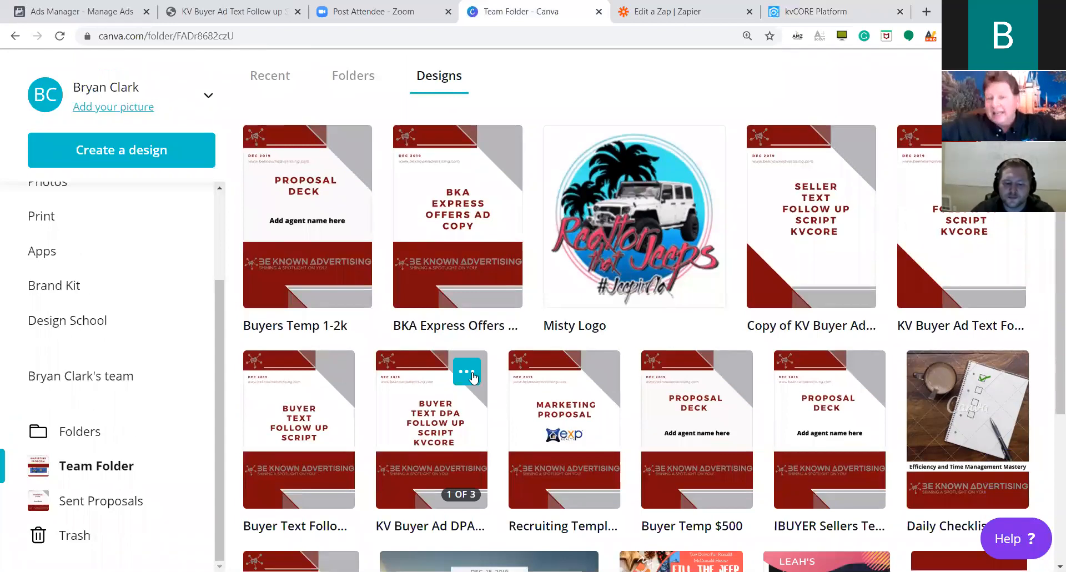
left_click(472, 378)
left_click(535, 227)
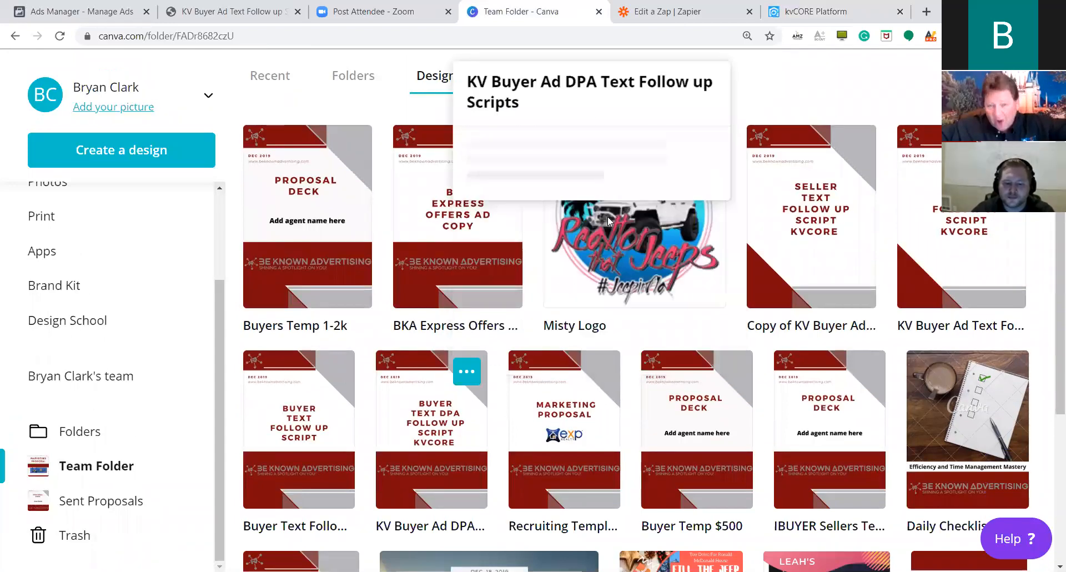
left_click(593, 356)
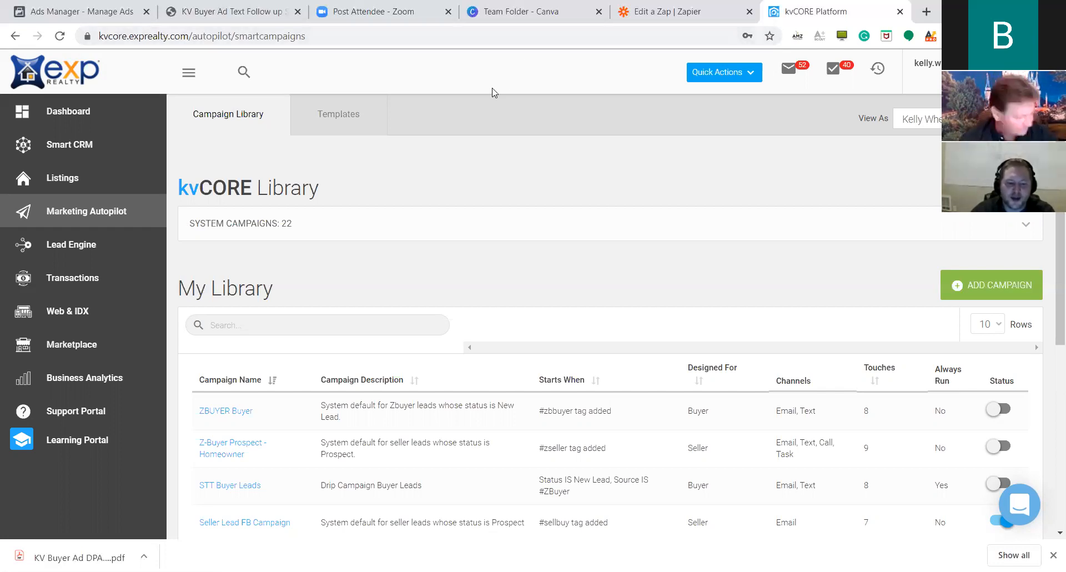
Show kvCORE's campaign Templates, then open the downloaded follow-up scripts PDF.
left_click(354, 108)
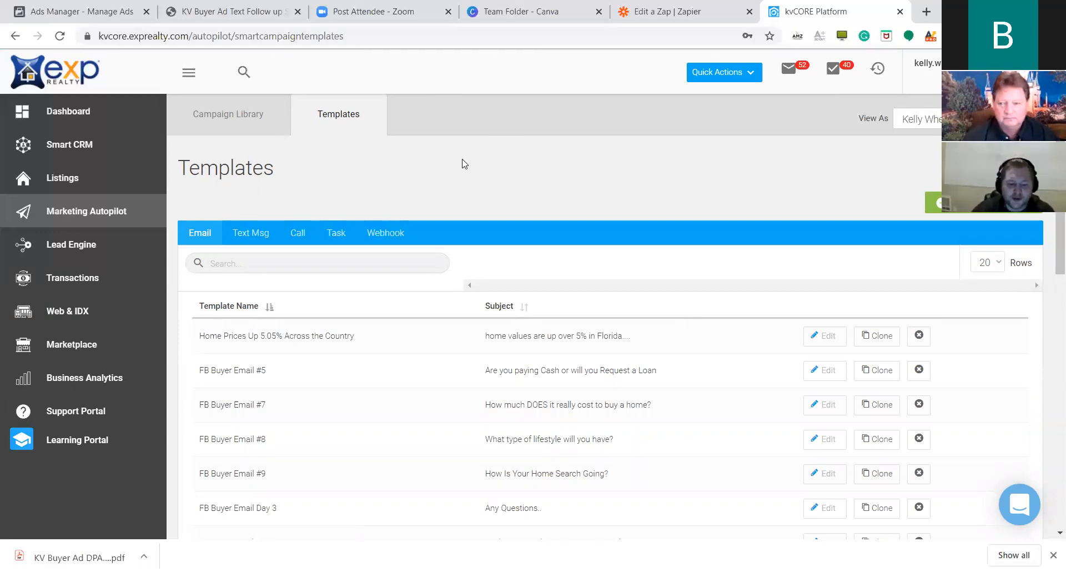
left_click(109, 556)
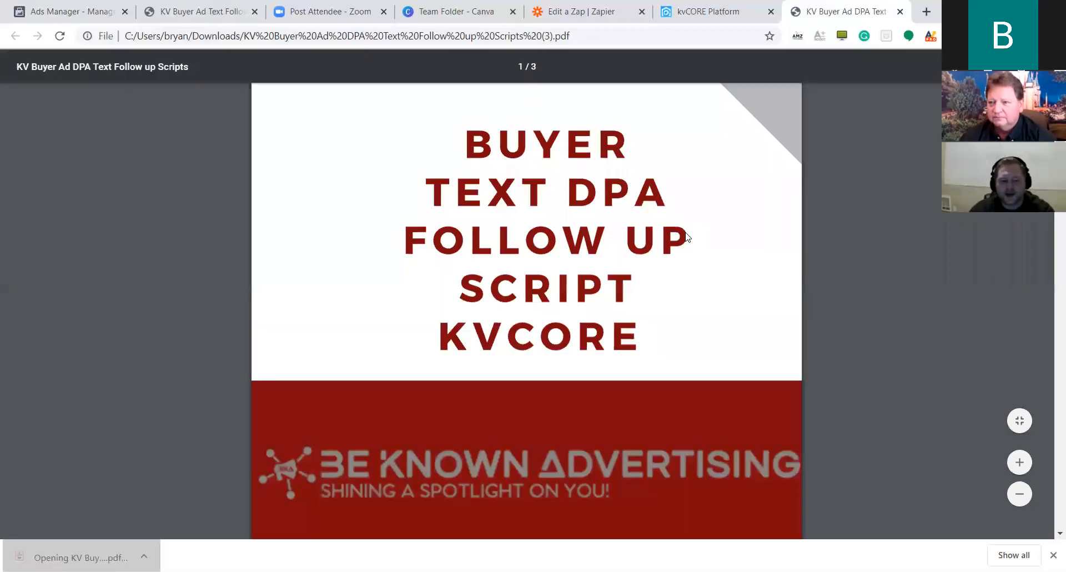
Copy the DAY 0 6:22pm text message from the script PDF and return to kvCORE.
scroll(689, 231, "down", 2)
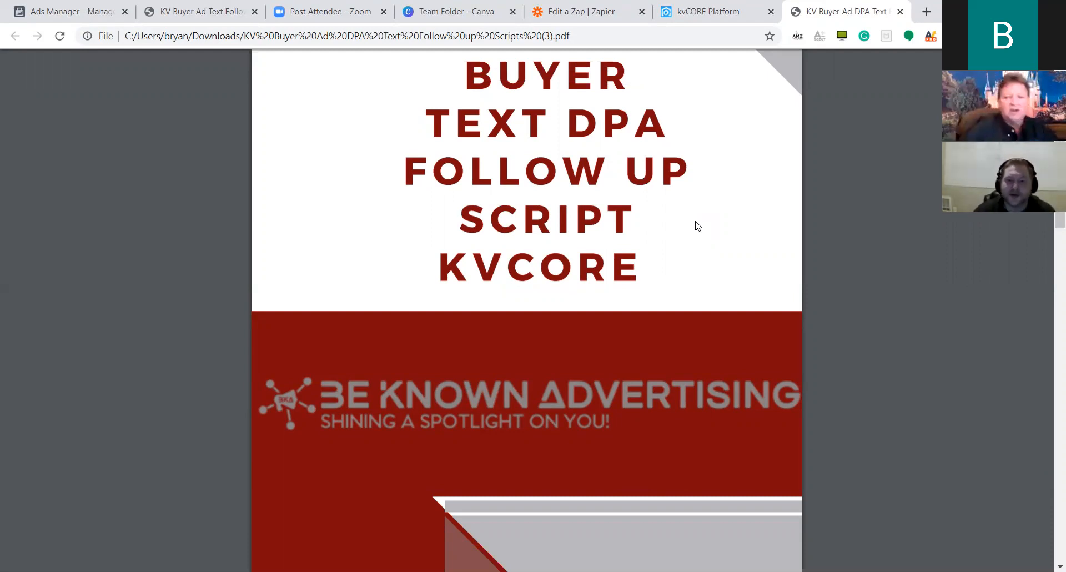
scroll(761, 163, "down", 4)
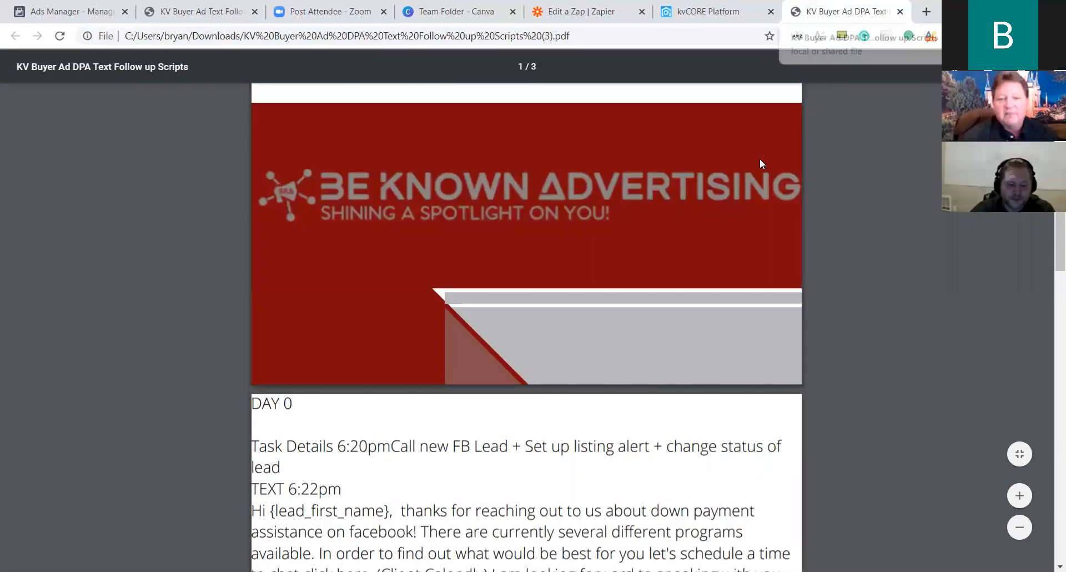
scroll(633, 225, "down", 5)
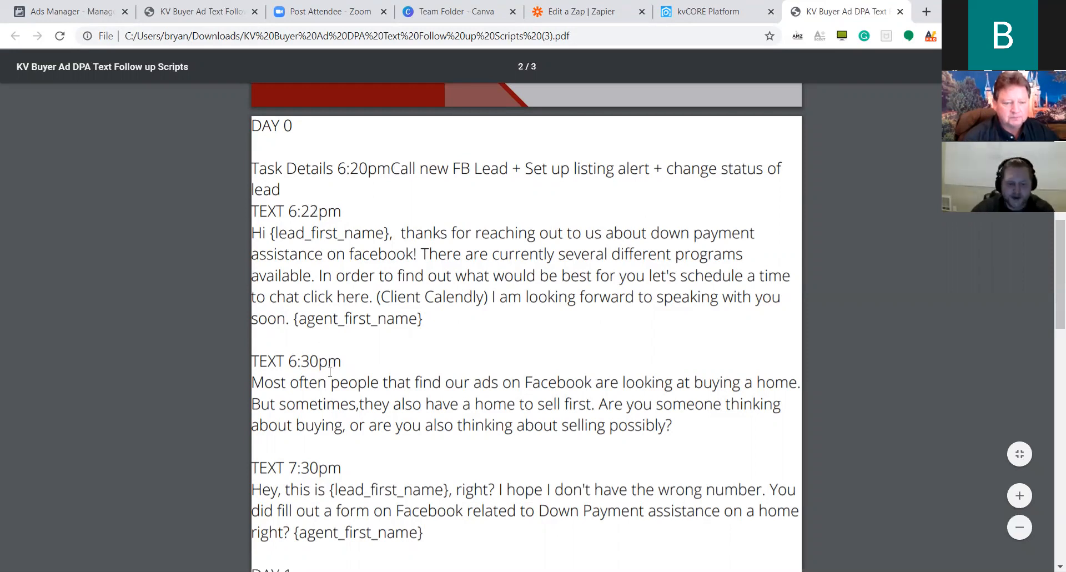
scroll(323, 493, "down", 2)
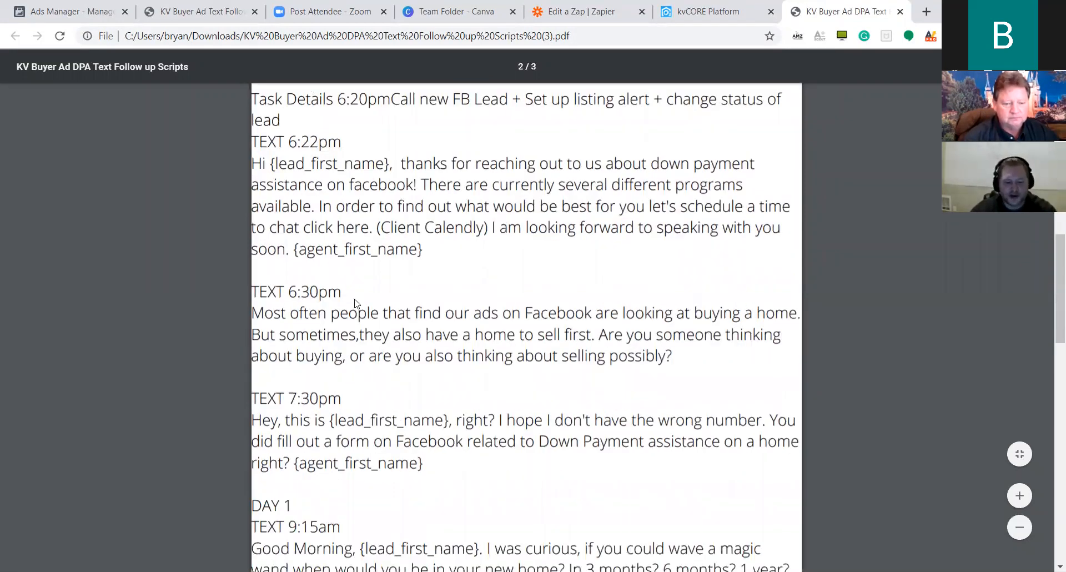
scroll(527, 328, "down", 2)
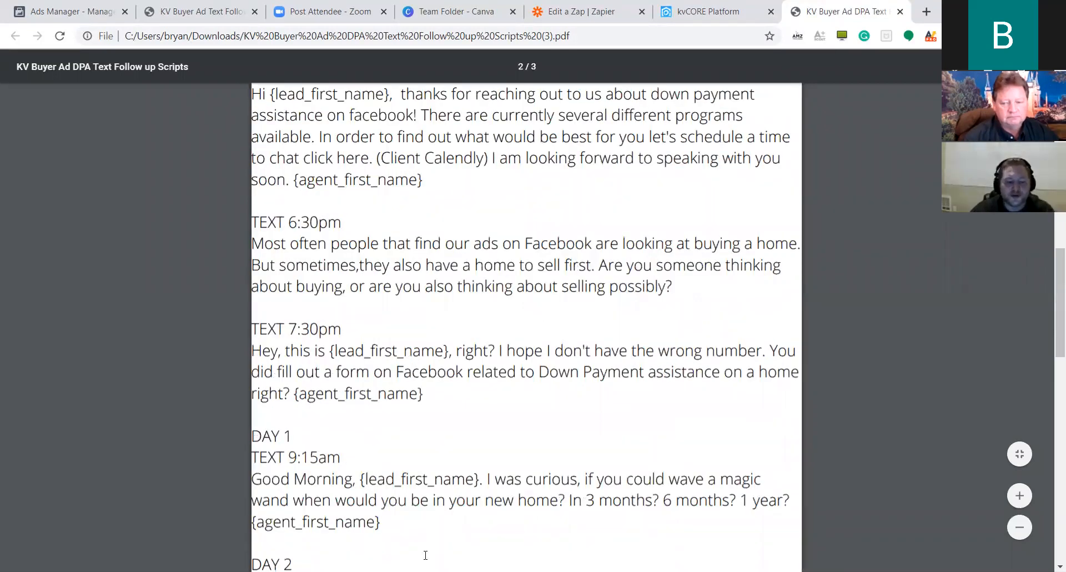
scroll(426, 556, "up", 4)
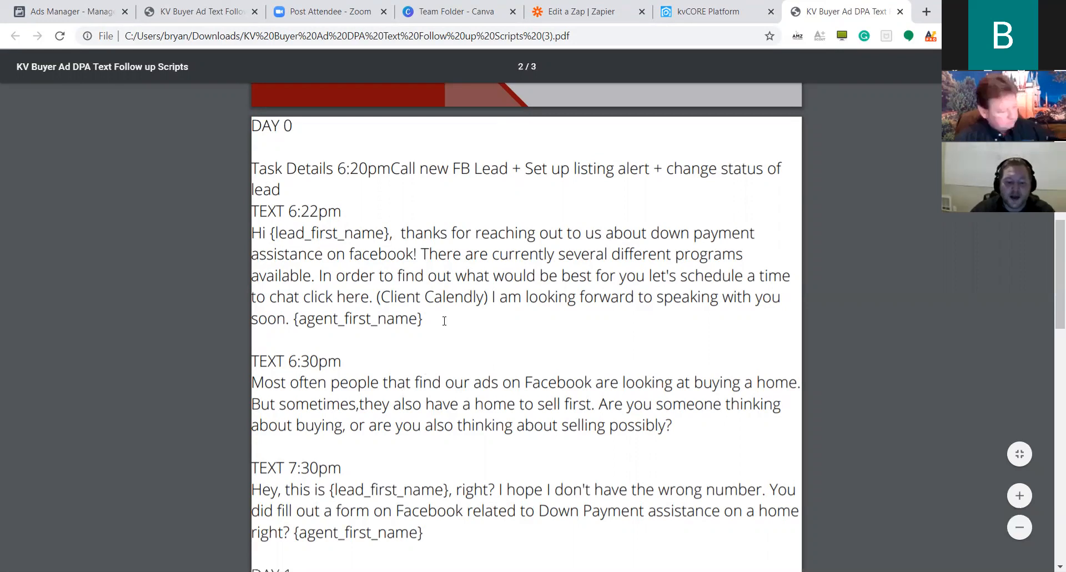
left_click_drag(253, 233, 429, 324)
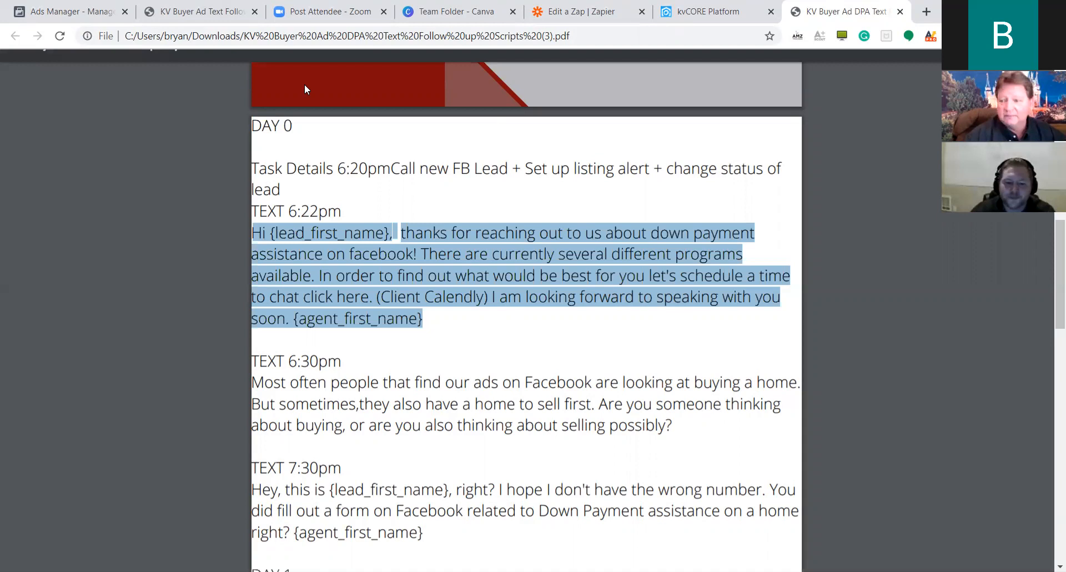
left_click(712, 13)
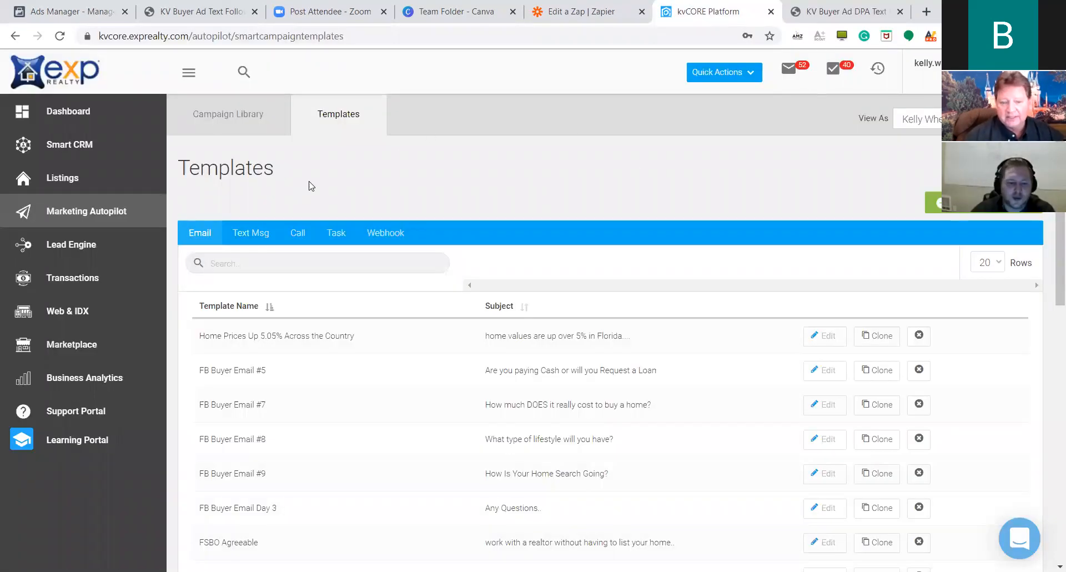
Add a new SMS template in kvCORE and name it BKADownPay.
left_click(1001, 213)
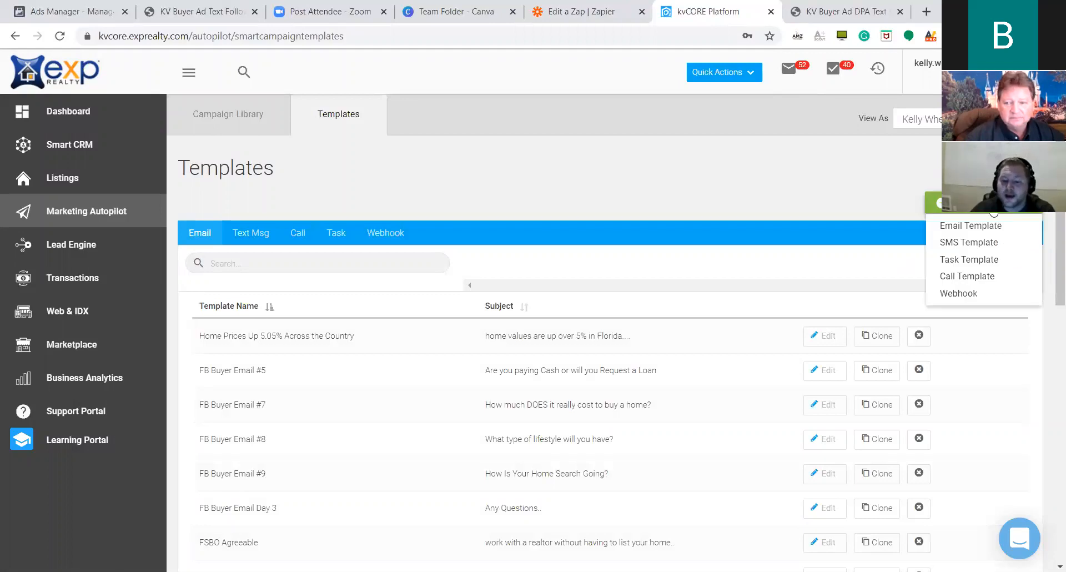
left_click(969, 243)
left_click(408, 128)
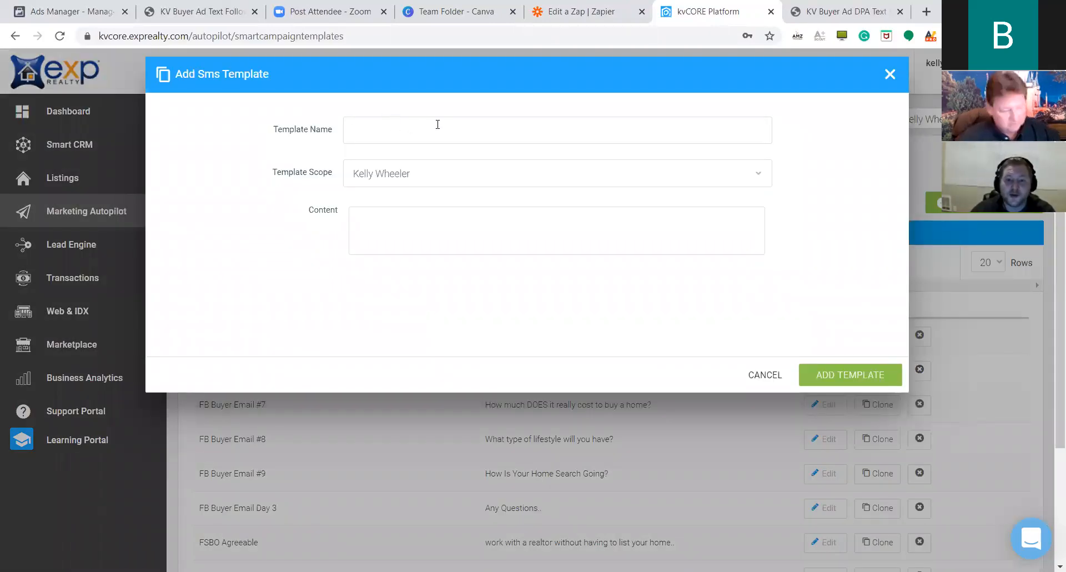
type("BKADownPay")
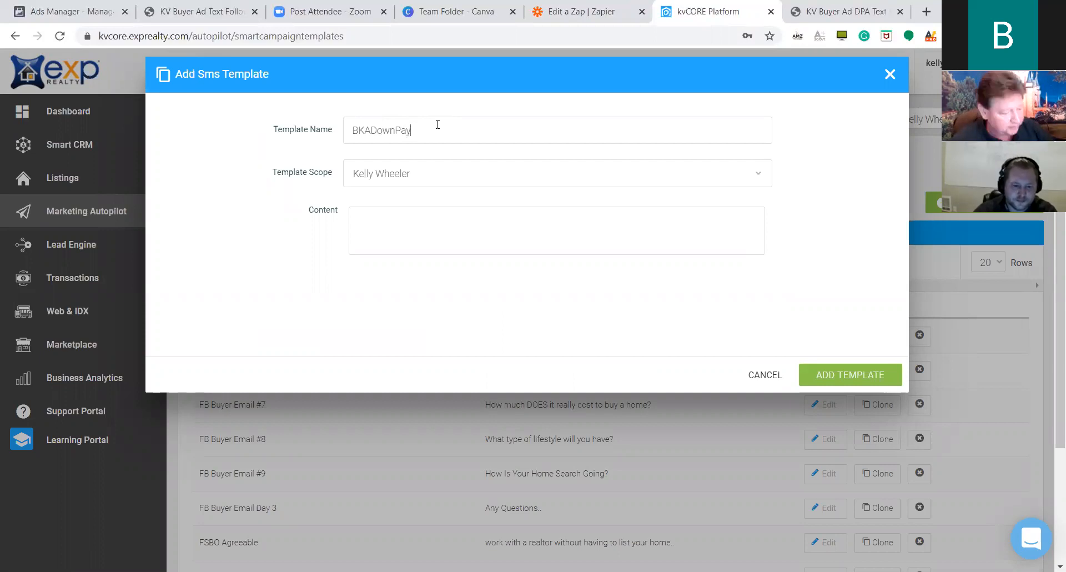
Keep the agent as template scope, paste the Day 0 welcome message into Content, and open a new tab.
key("Tab")
left_click(460, 225)
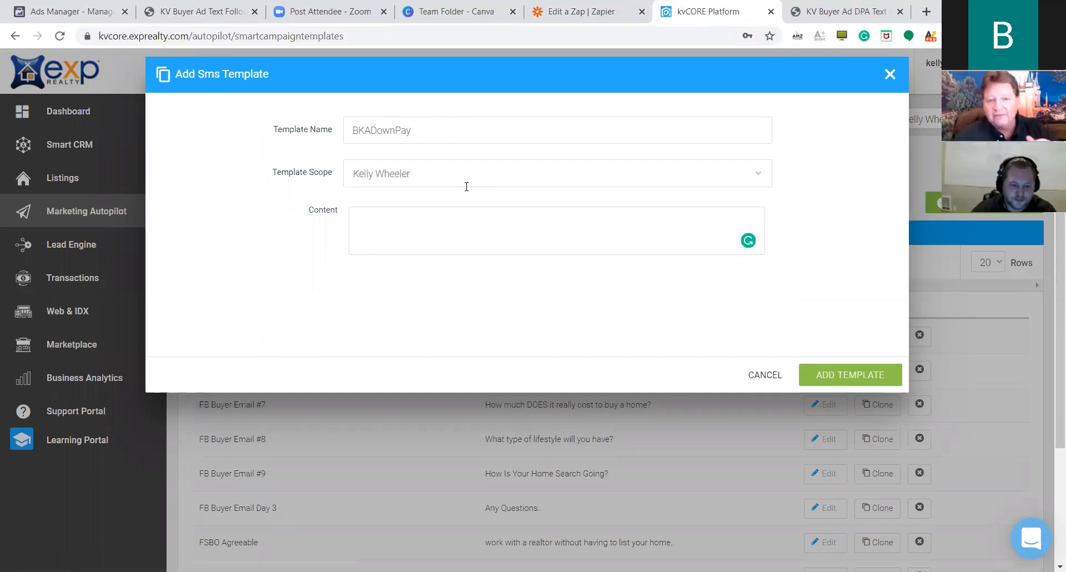
key("ctrl+v")
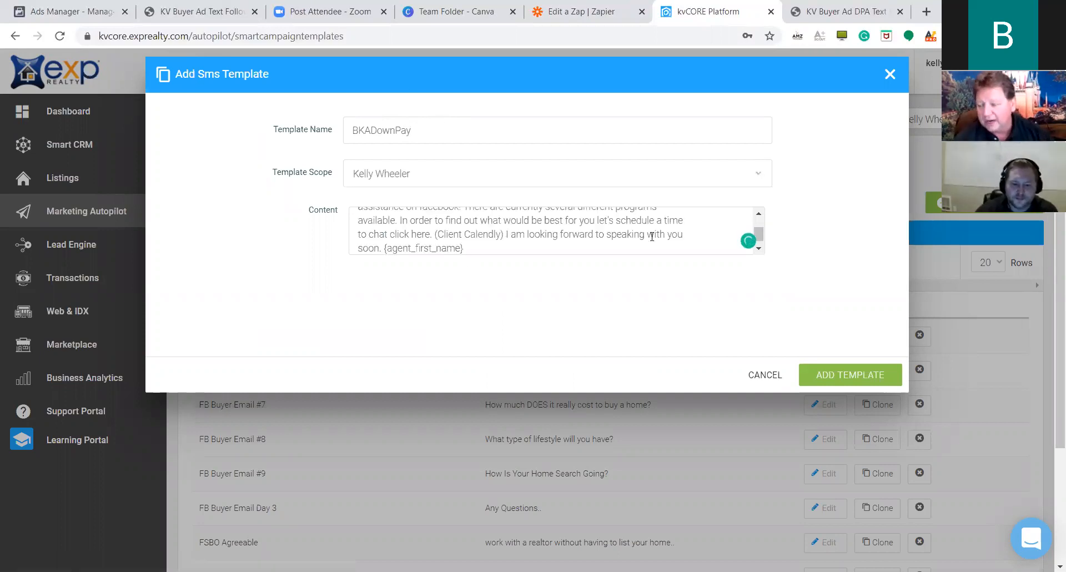
scroll(655, 234, "up", 2)
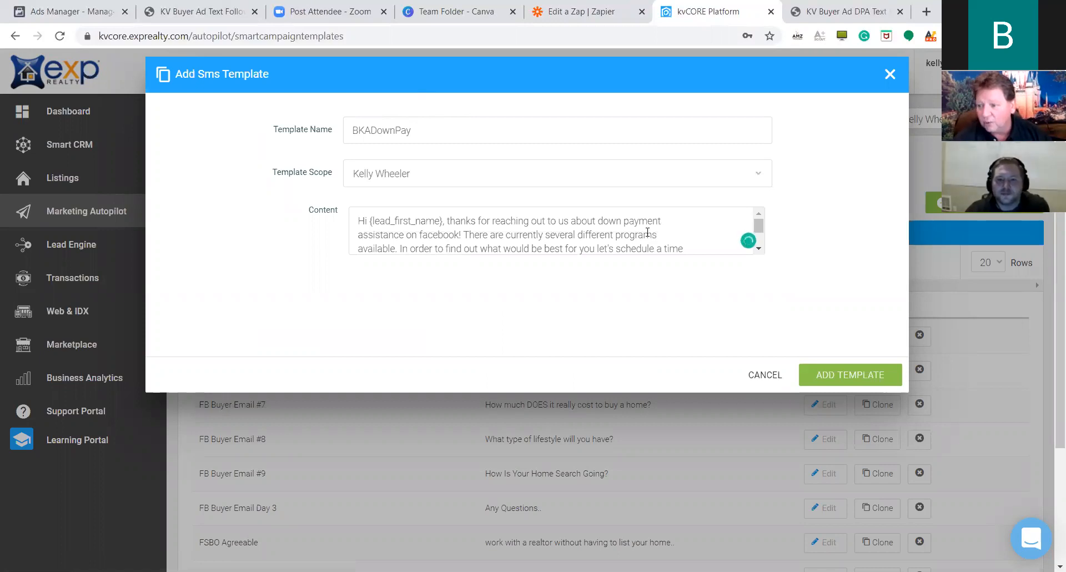
left_click(924, 11)
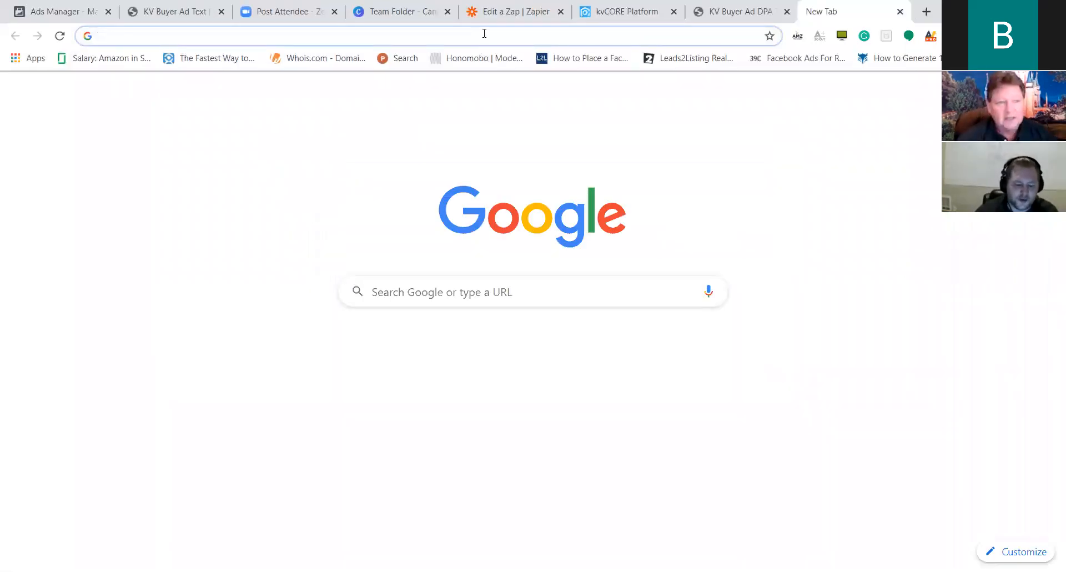
Load the phonecallwithkelly Calendly booking page, copy its URL, and go back to the kvCORE template.
type("phonecallwit")
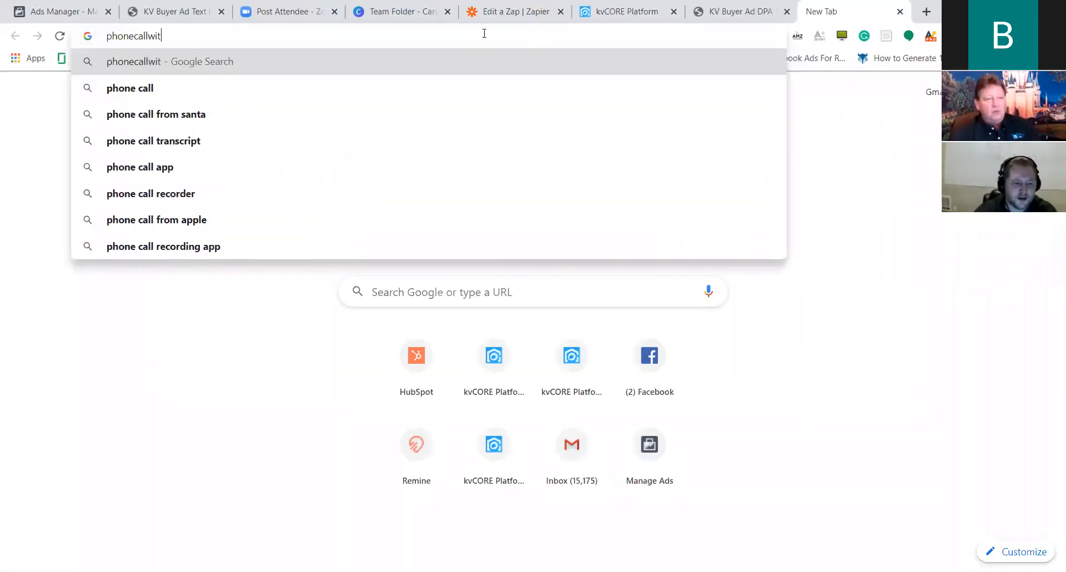
type("hkelly.")
key("ctrl+Return")
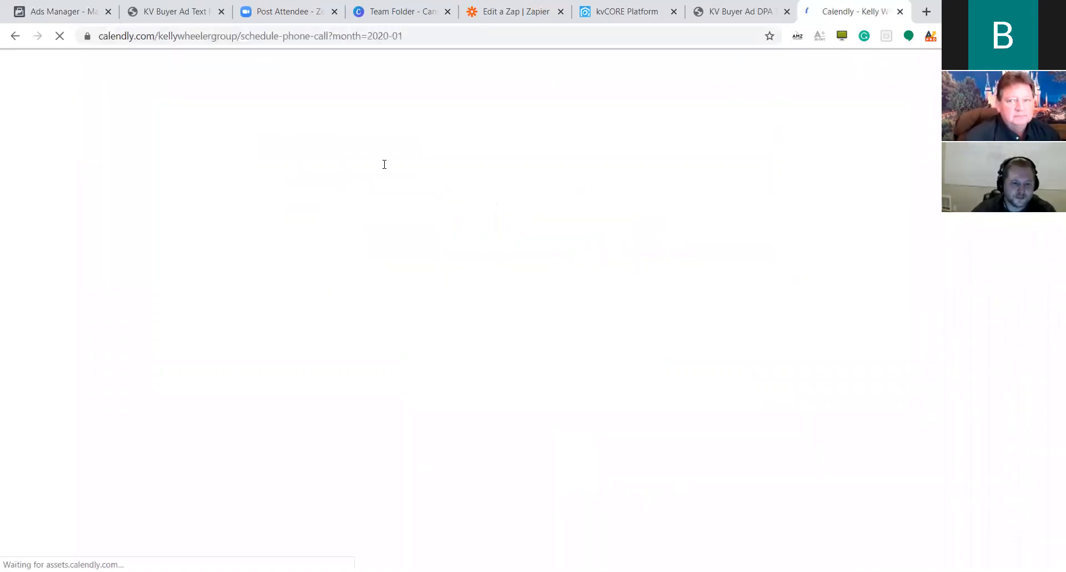
left_click(363, 35)
key("ctrl+c")
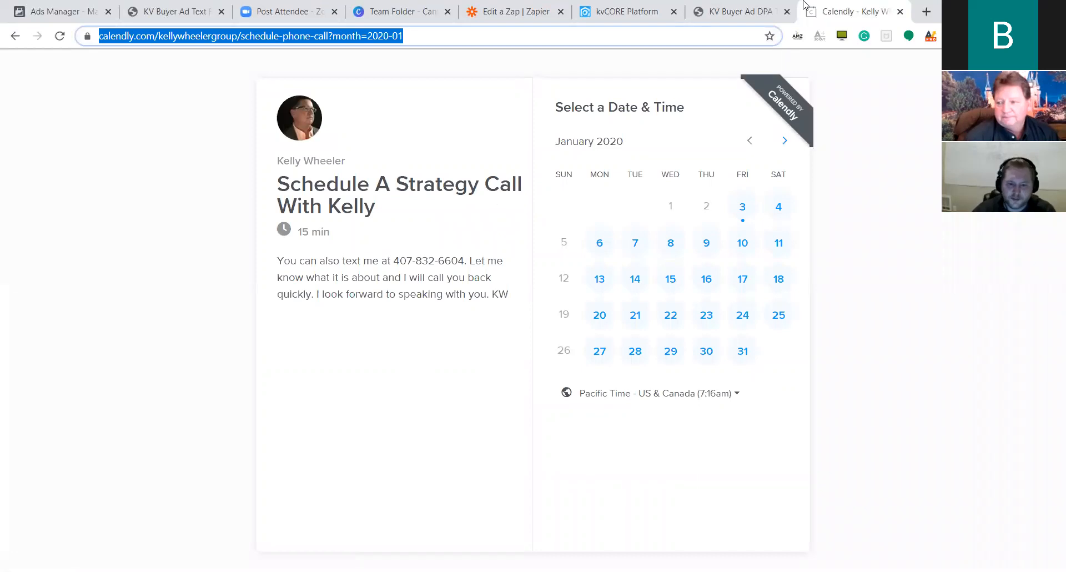
left_click(740, 11)
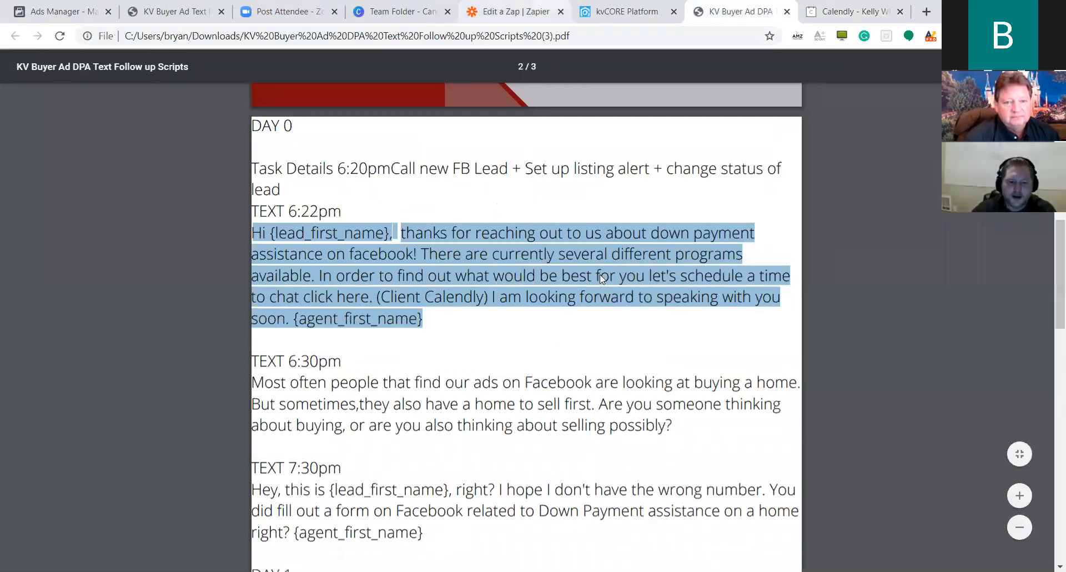
left_click(619, 11)
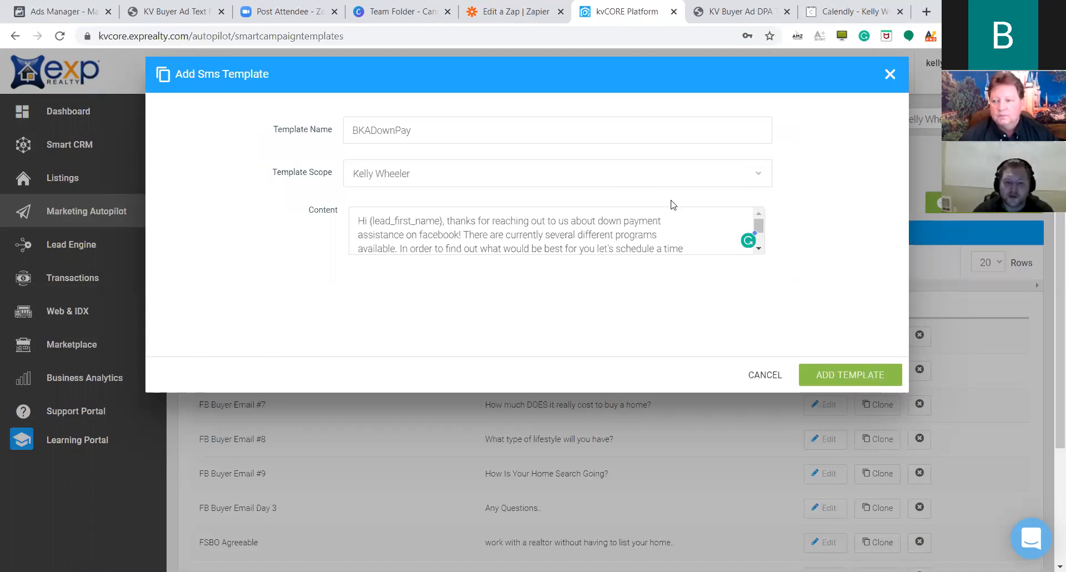
Set the template scope to the agent's account and replace '(Client Calendly)' with the Calendly link.
left_click(756, 176)
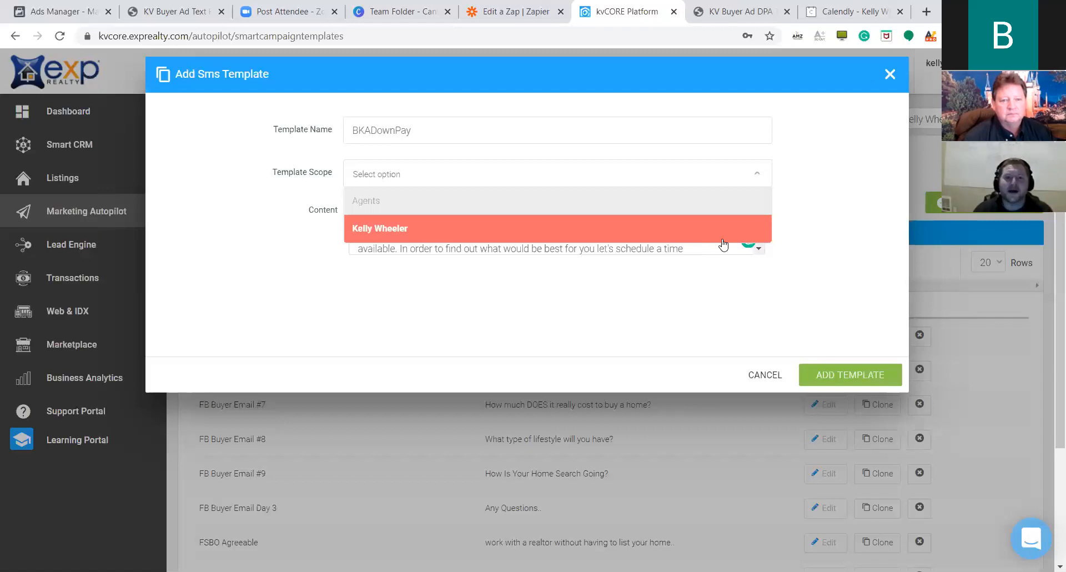
left_click(688, 237)
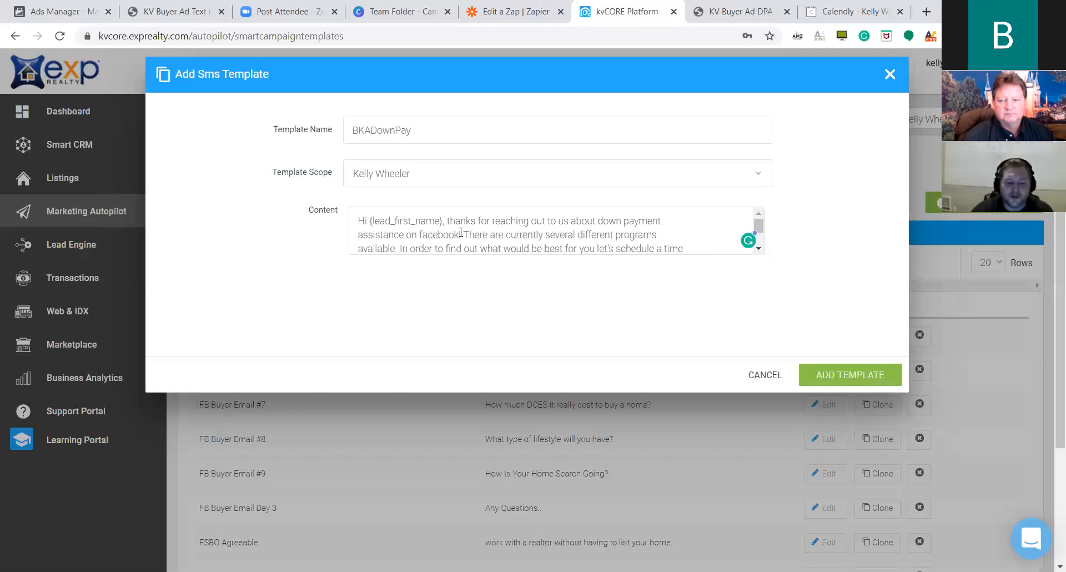
scroll(571, 238, "down", 2)
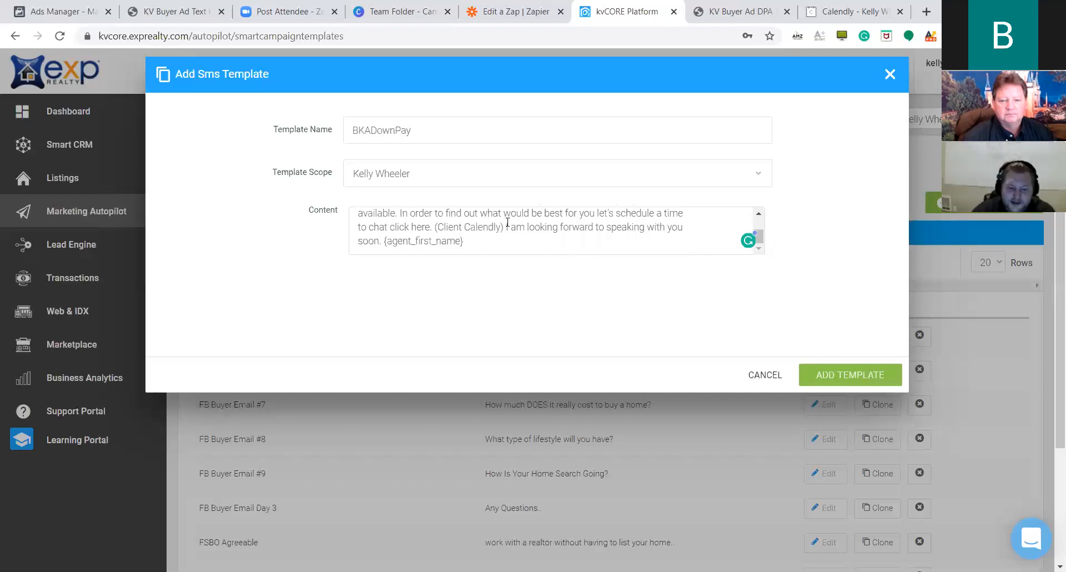
left_click_drag(482, 227, 447, 224)
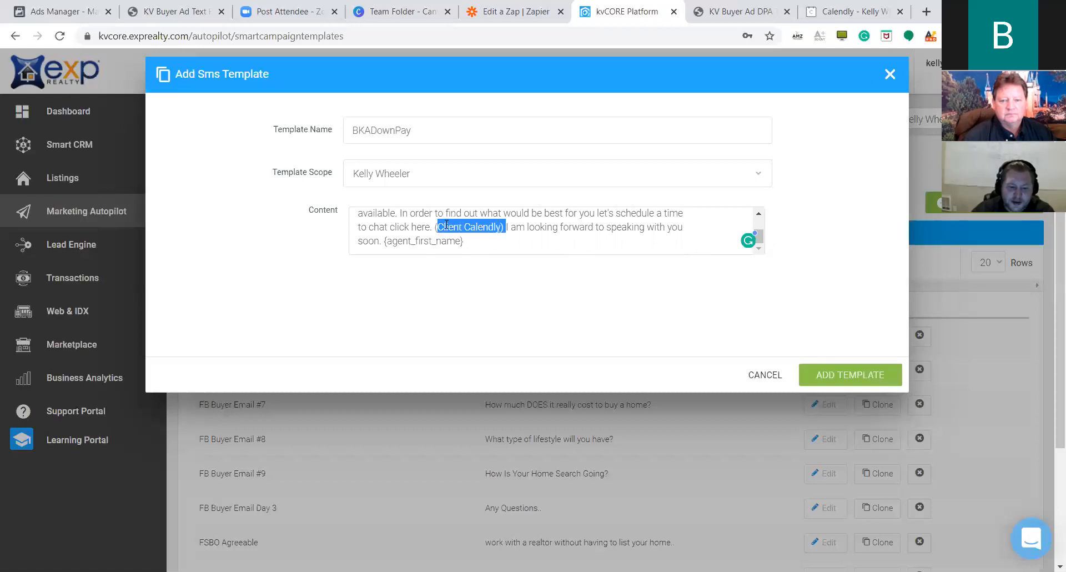
key("ctrl+v")
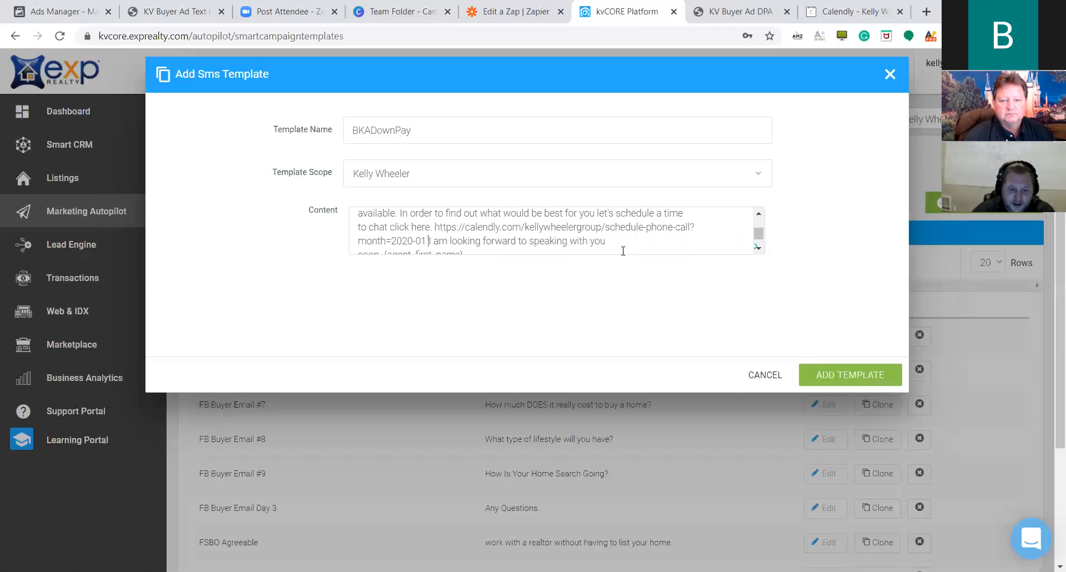
Check the message's closing line and the lead_first_name placeholder.
scroll(655, 225, "down", 1)
left_click(572, 239)
scroll(784, 210, "down", 2)
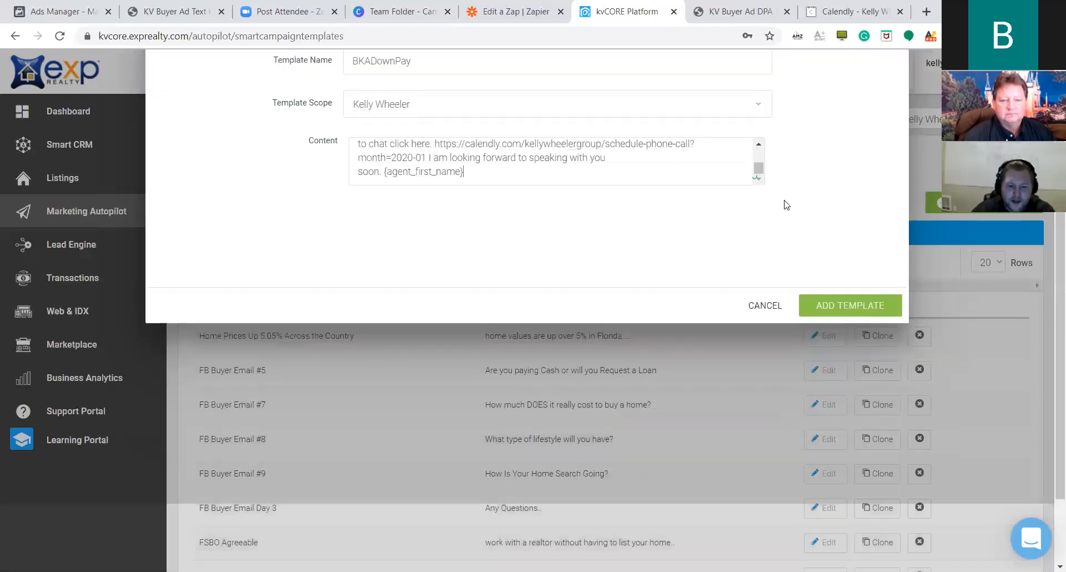
triple_click(443, 170)
left_click(488, 173)
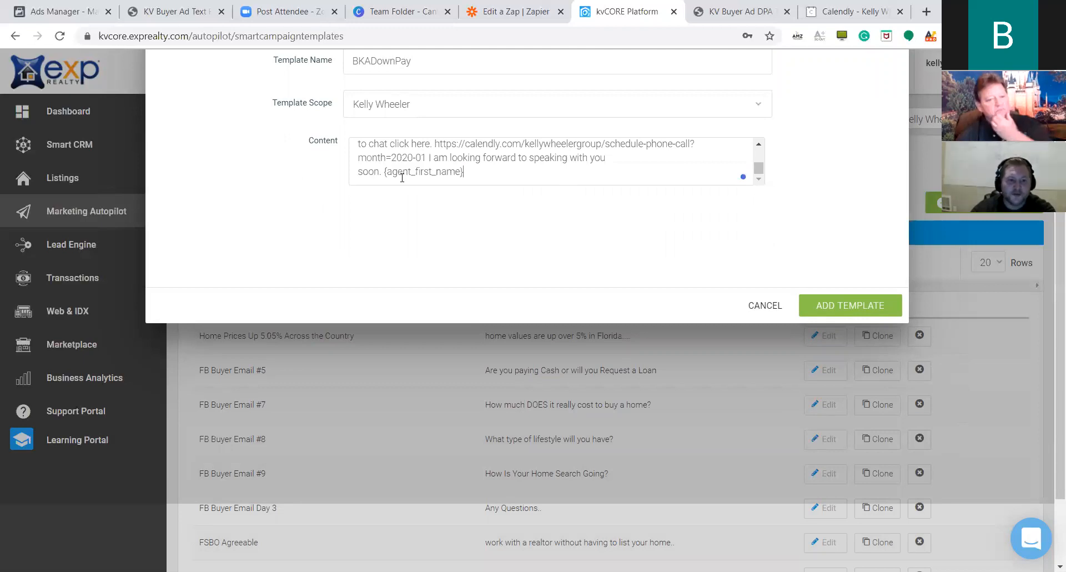
scroll(389, 167, "up", 3)
double_click(387, 152)
left_click(480, 151)
scroll(652, 163, "up", 2)
Rename the template BKADownPay1 and save it.
left_click(455, 134)
type("1")
key("ctrl+a")
key("ctrl+c")
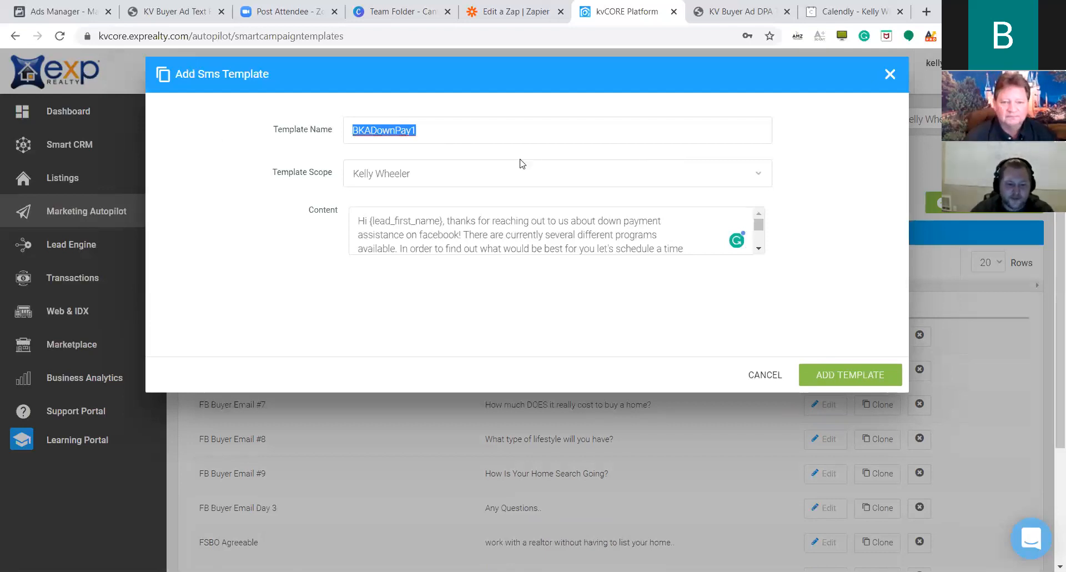
left_click(847, 377)
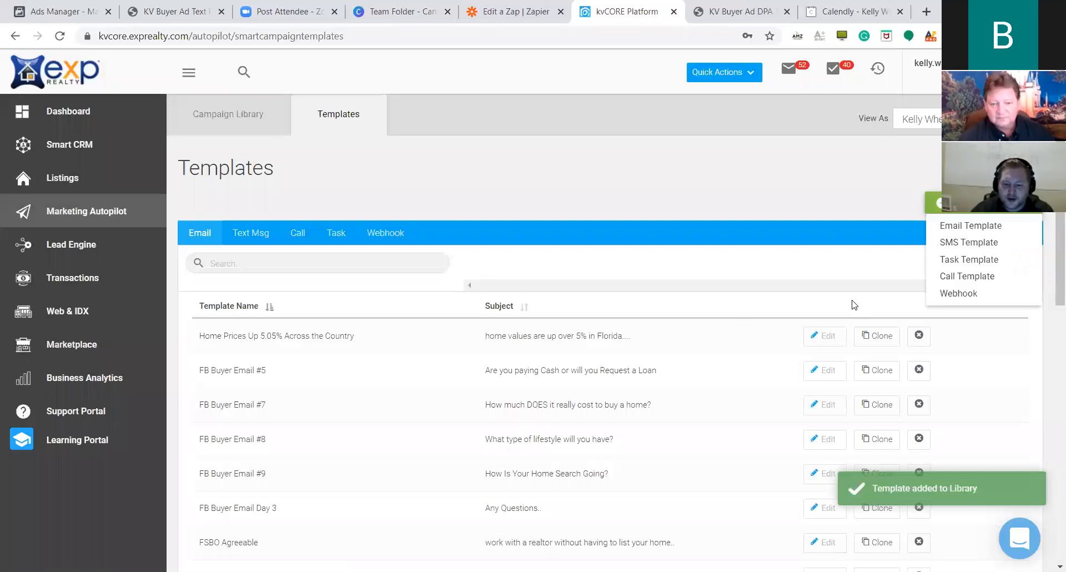
Start a new SMS template named BKADownPay2.
left_click(980, 244)
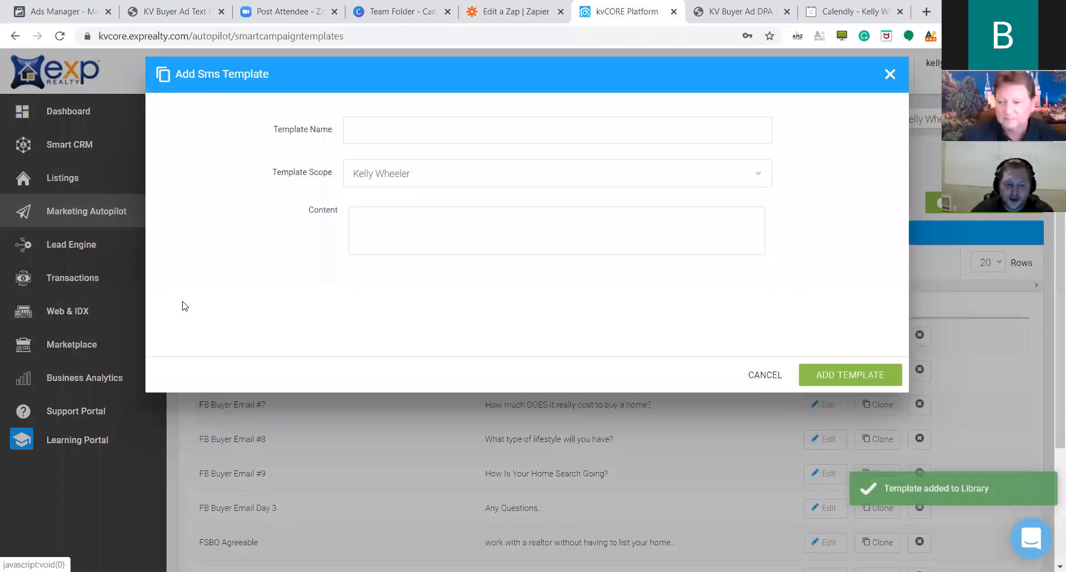
left_click(507, 132)
key("ctrl+v")
key("BackSpace")
type("2")
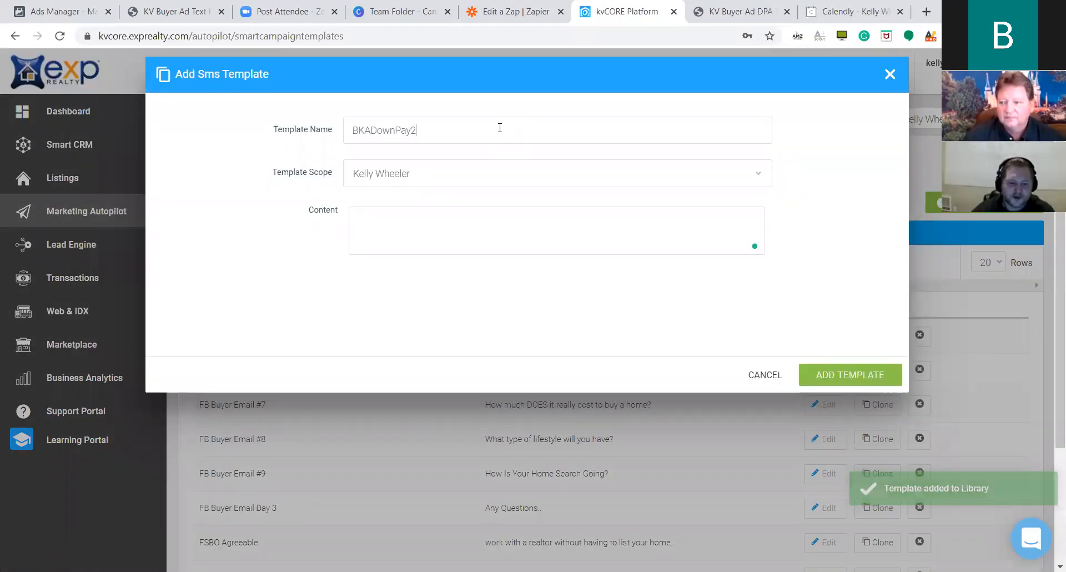
Paste the 6:30pm home-to-sell message from the PDF, add the comma after 'sometimes', and save.
left_click(570, 248)
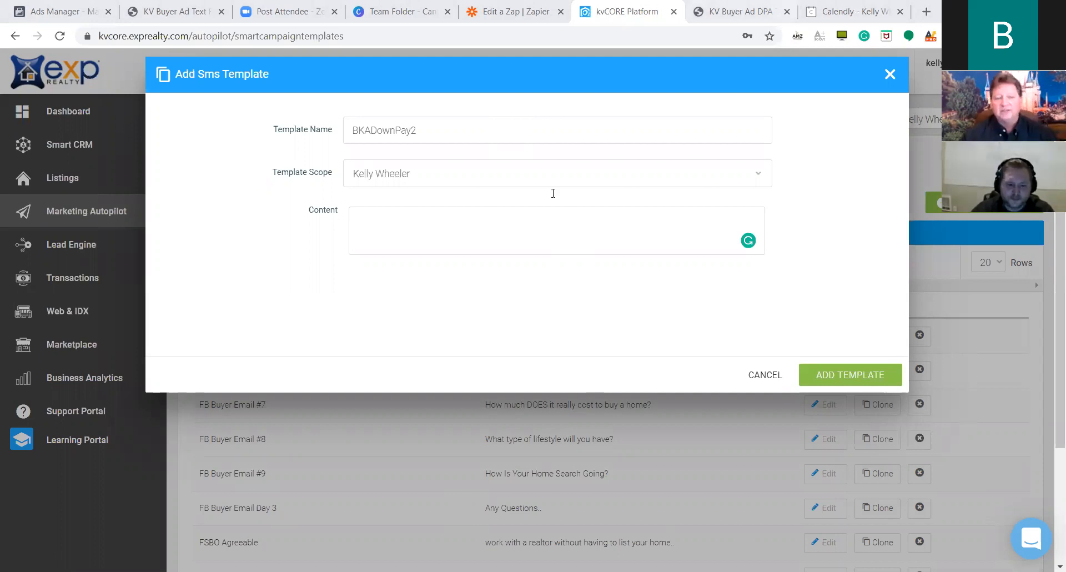
key("ctrl+Tab")
scroll(703, 205, "down", 5)
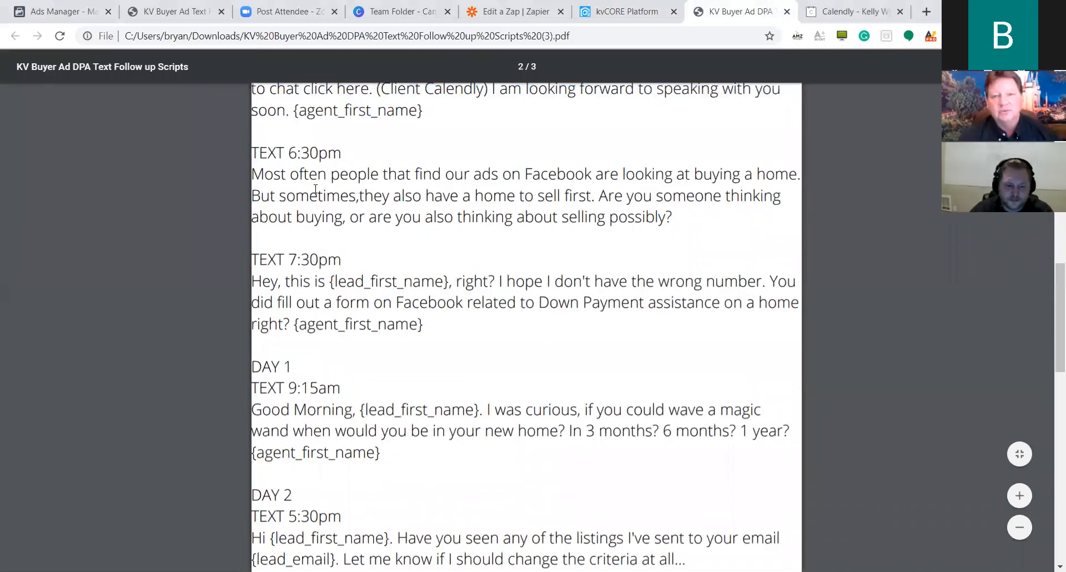
left_click_drag(253, 173, 709, 217)
key("ctrl+c")
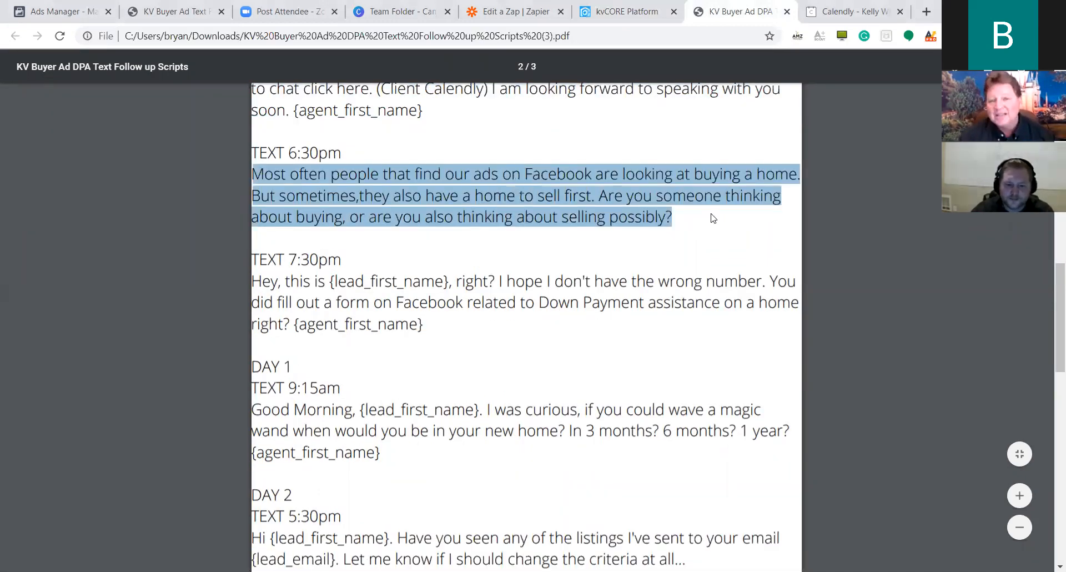
left_click(528, 11)
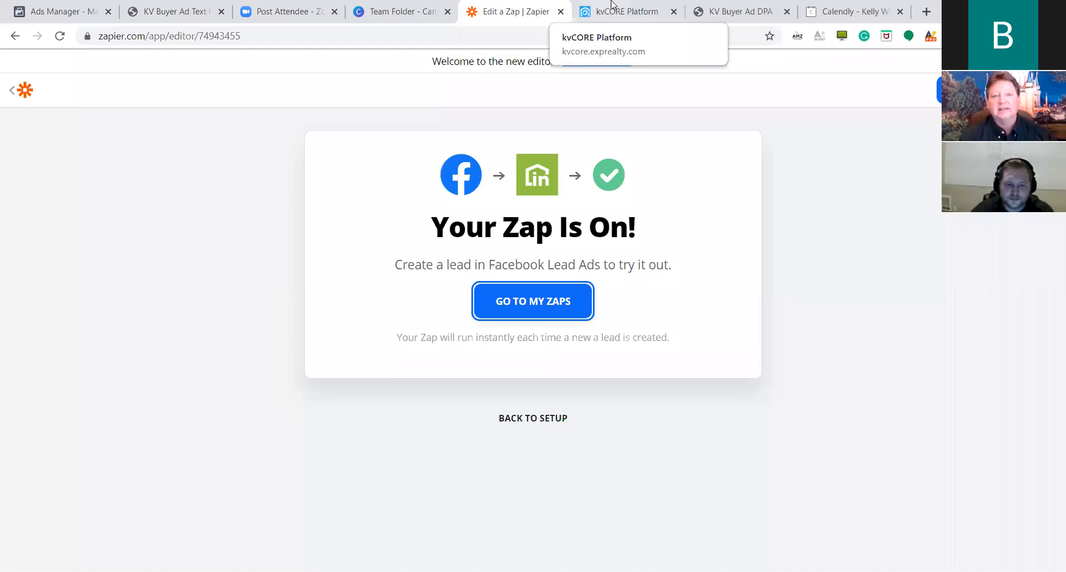
left_click(619, 11)
left_click(413, 239)
key("ctrl+v")
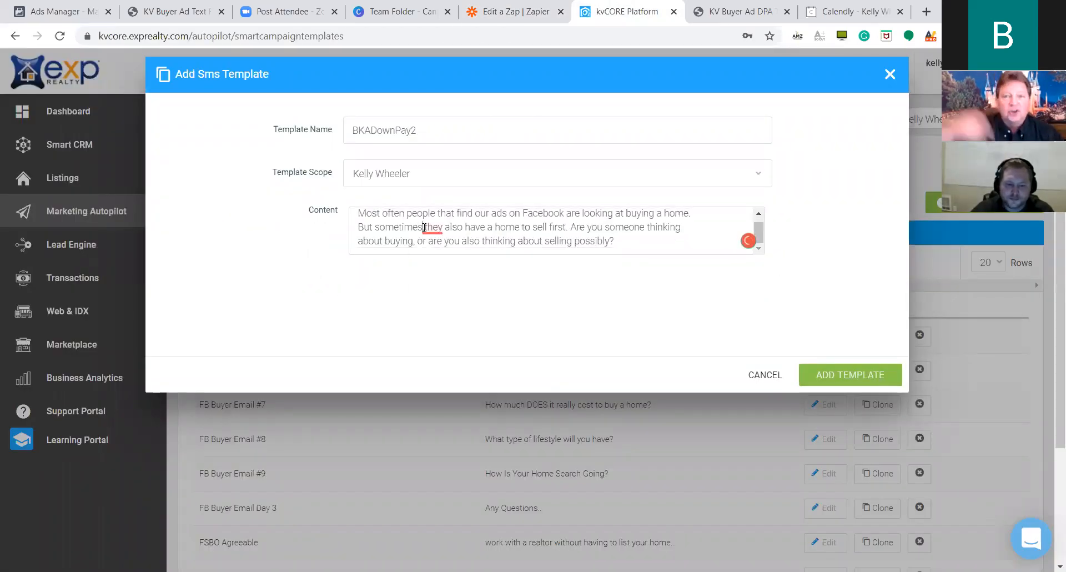
mouse_move(429, 232)
left_click(438, 271)
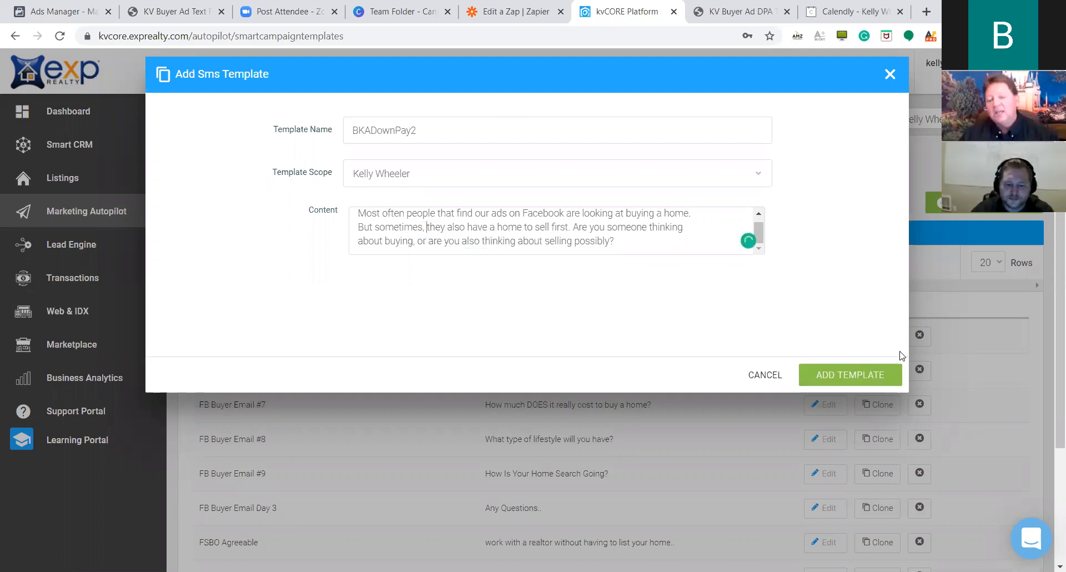
left_click(863, 378)
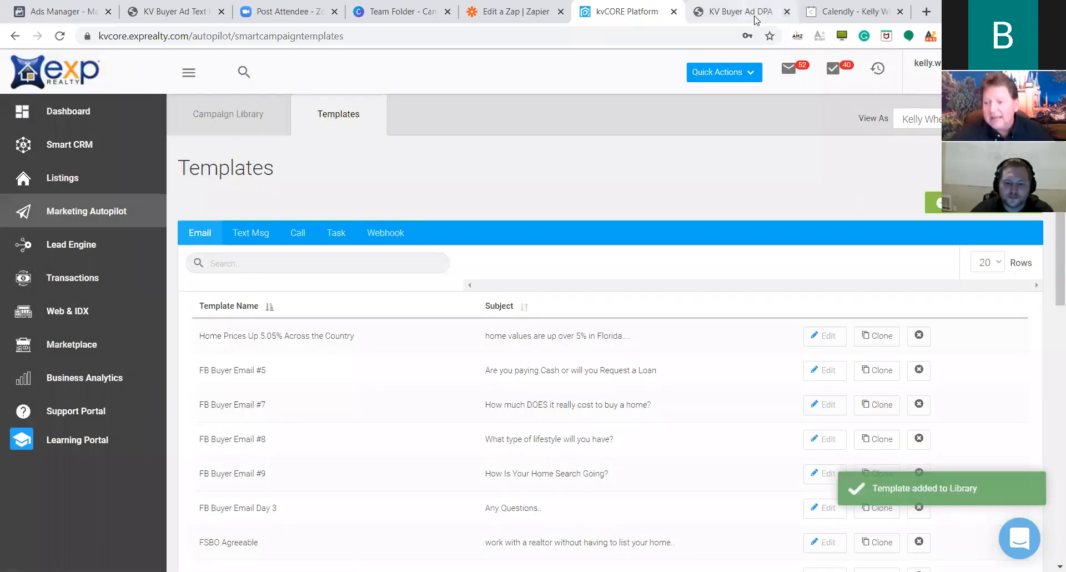
Select the 7:30pm message in the script PDF and start an SMS template named BKADownPay3.
left_click(756, 20)
left_click(301, 298)
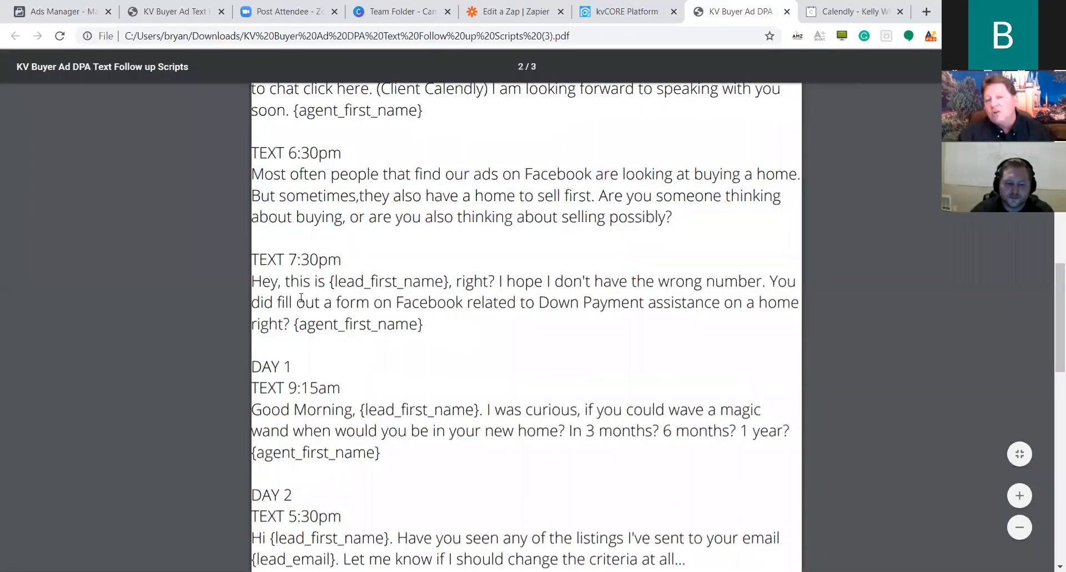
left_click_drag(424, 324, 253, 280)
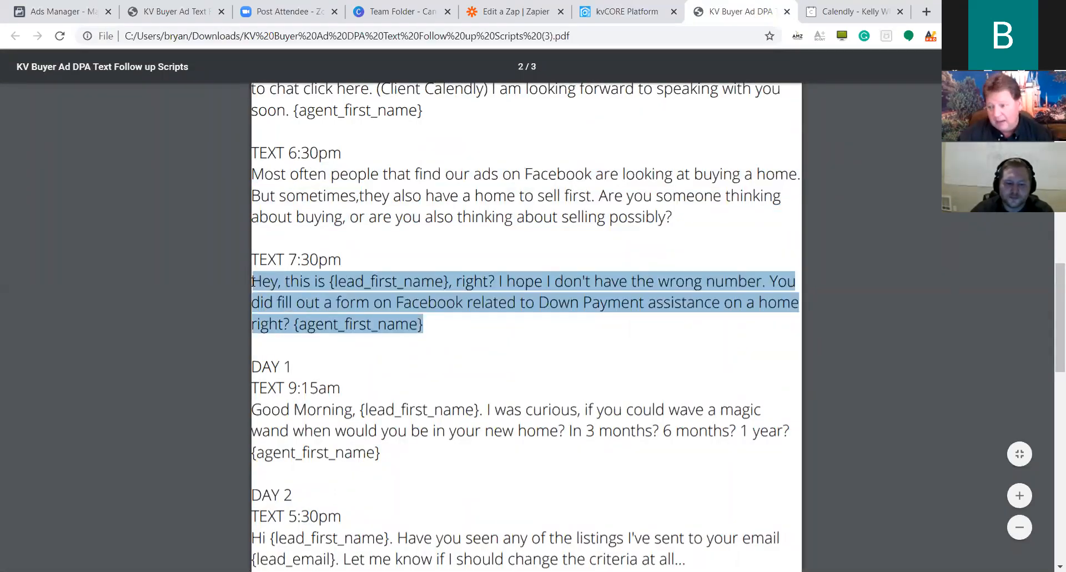
left_click(624, 14)
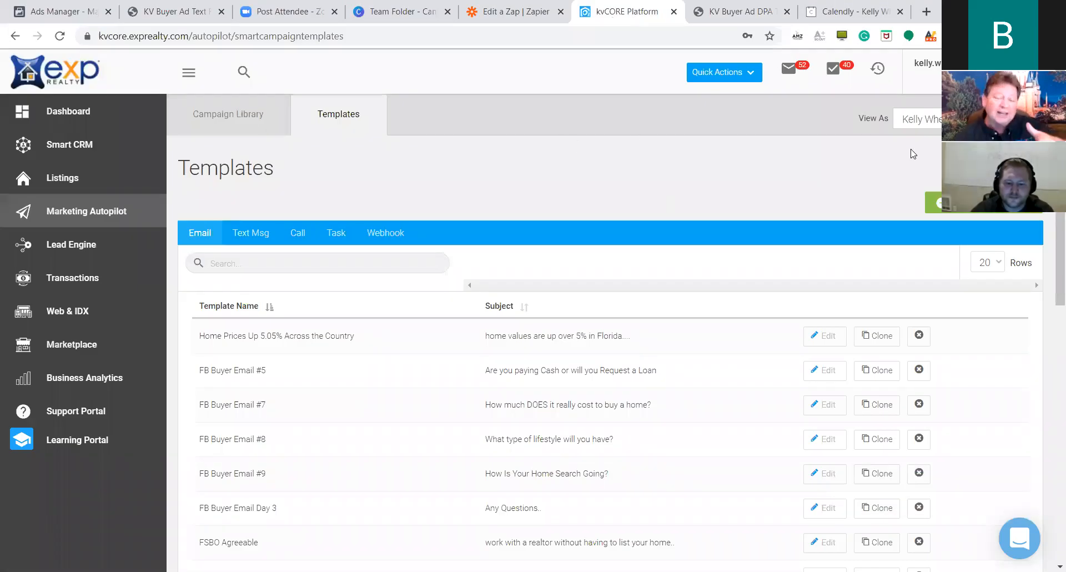
left_click(941, 203)
type("B")
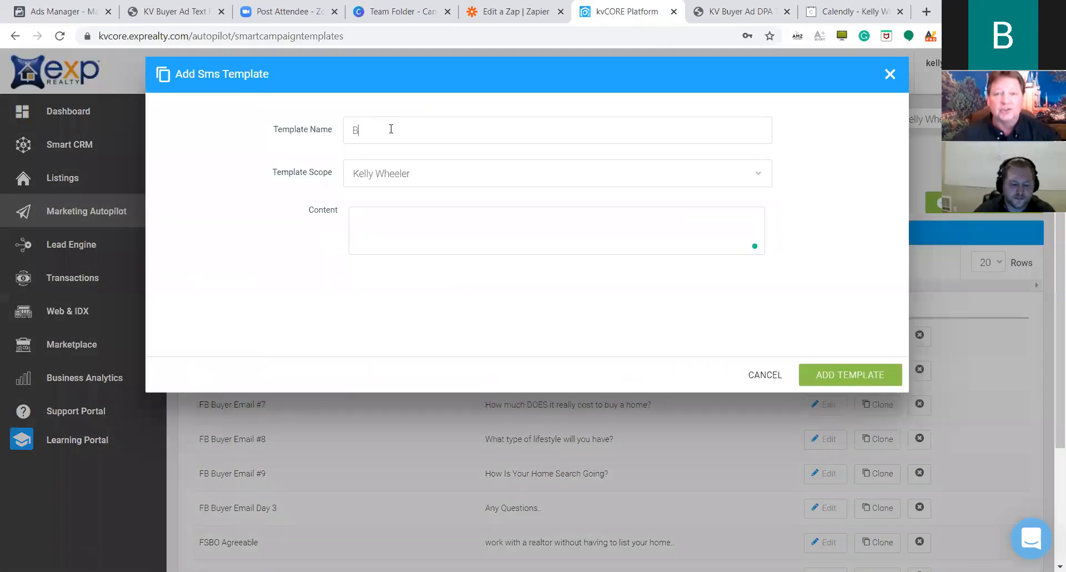
type("KADownPay3")
Paste the 7:30pm Facebook-form confirmation message into Content and save the template.
left_click(452, 238)
left_click(725, 17)
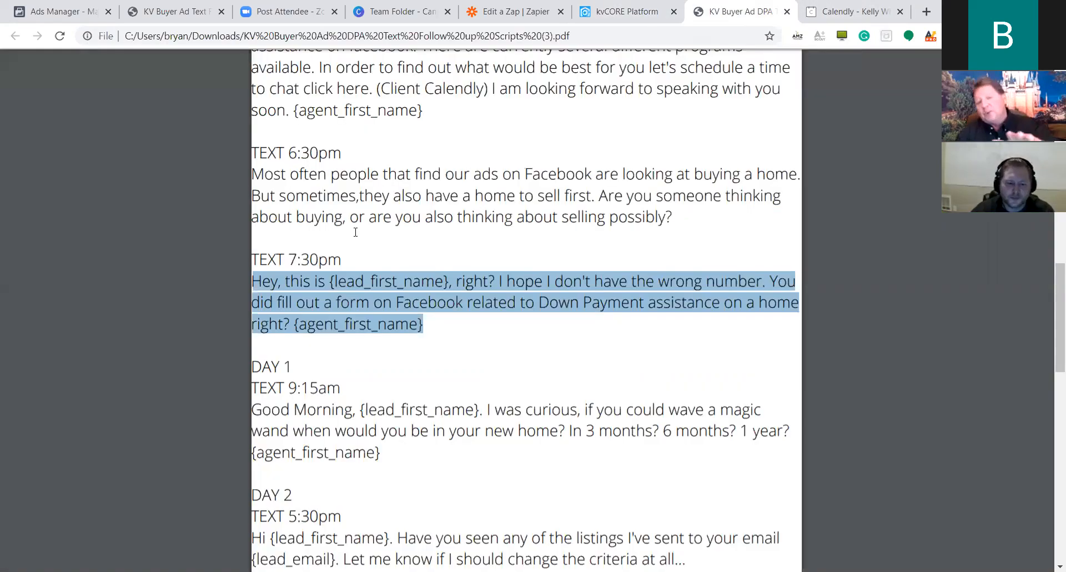
right_click(334, 270)
left_click(281, 302)
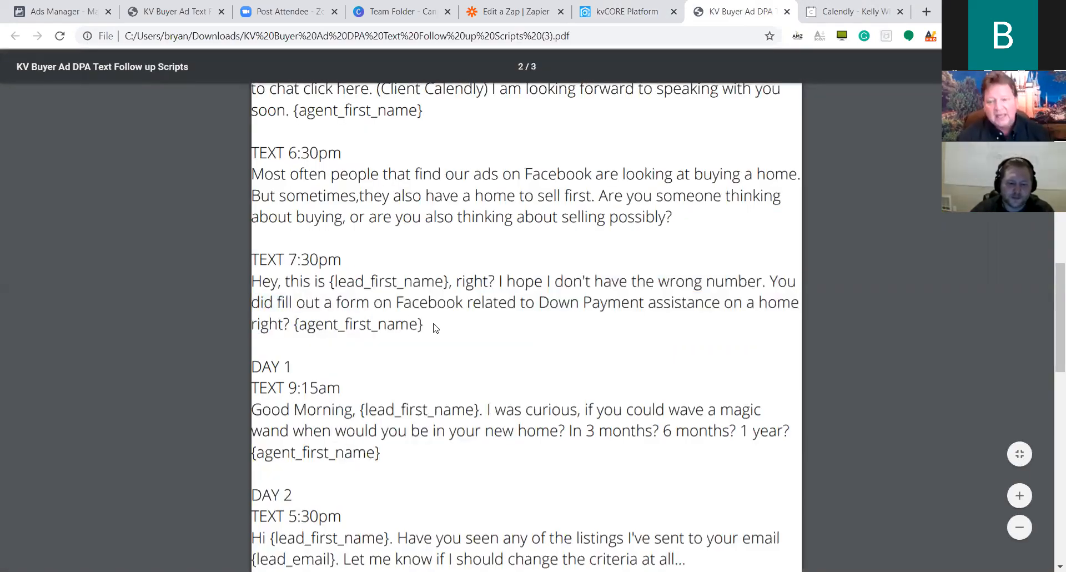
left_click_drag(427, 327, 243, 271)
key("ctrl+c")
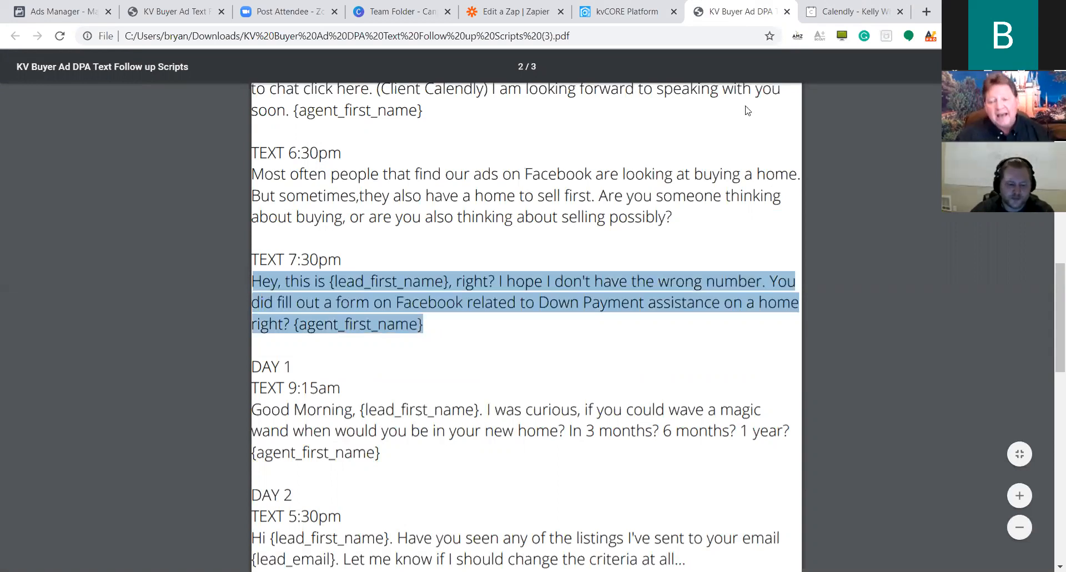
left_click(636, 11)
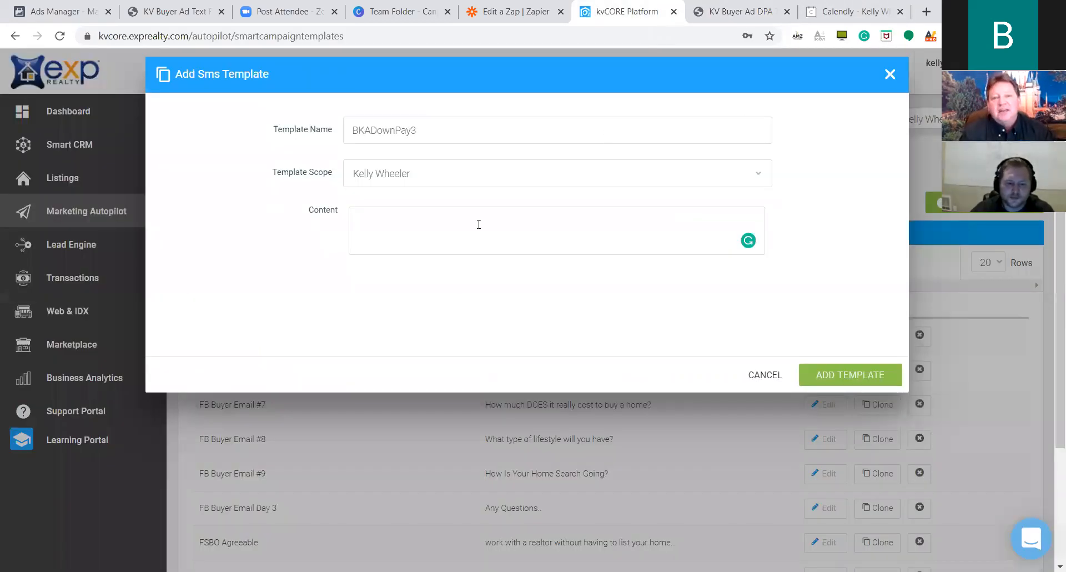
key("ctrl+v")
left_click(850, 371)
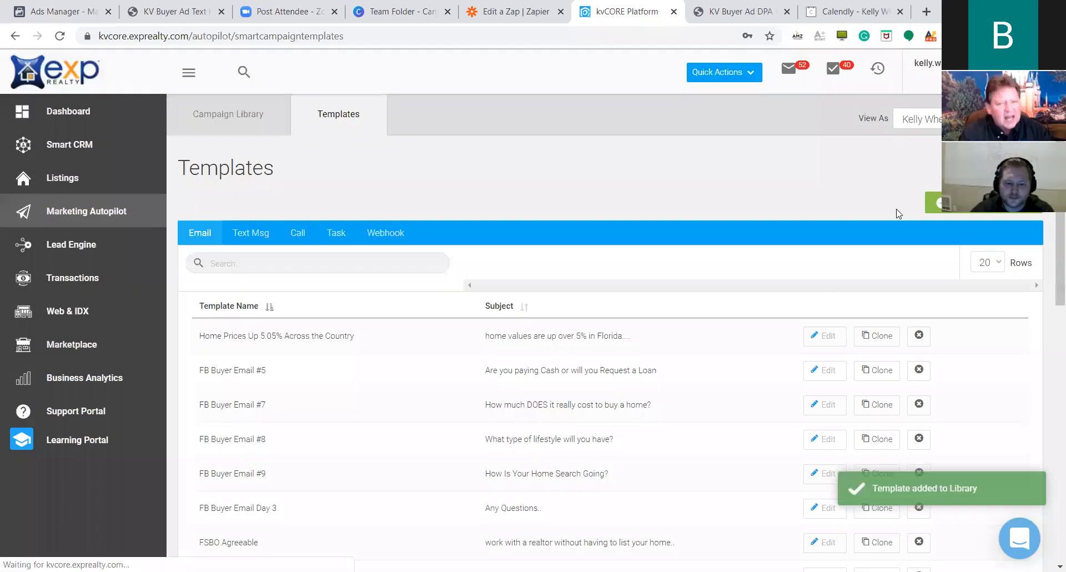
left_click(927, 209)
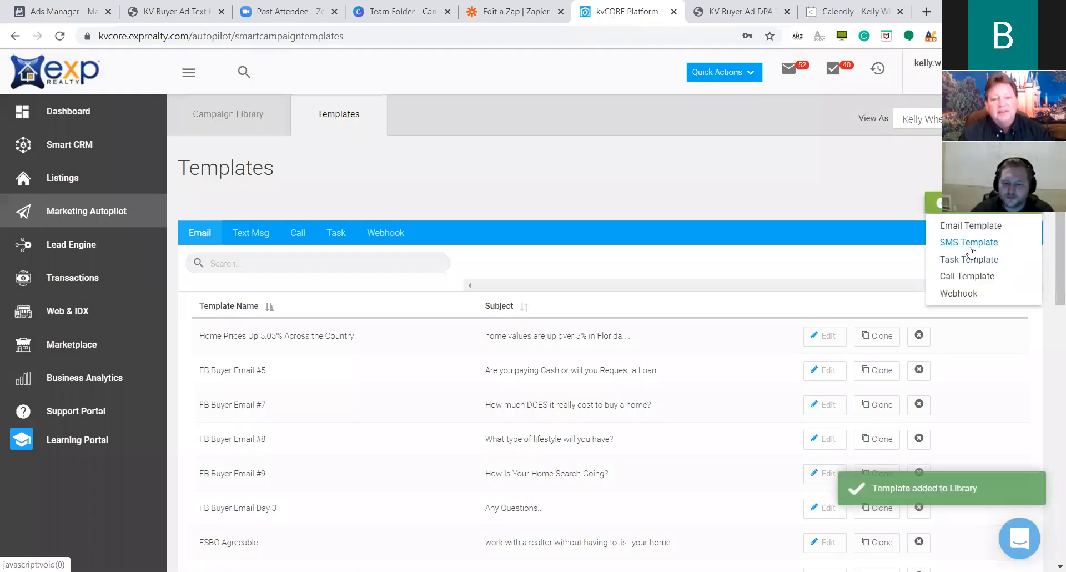
Start a new SMS template named BKADownPay4.
left_click(970, 253)
type("BKADpw")
key("BackSpace")
key("BackSpace")
key("BackSpace")
type("Down")
key("BackSpace")
type("Pay")
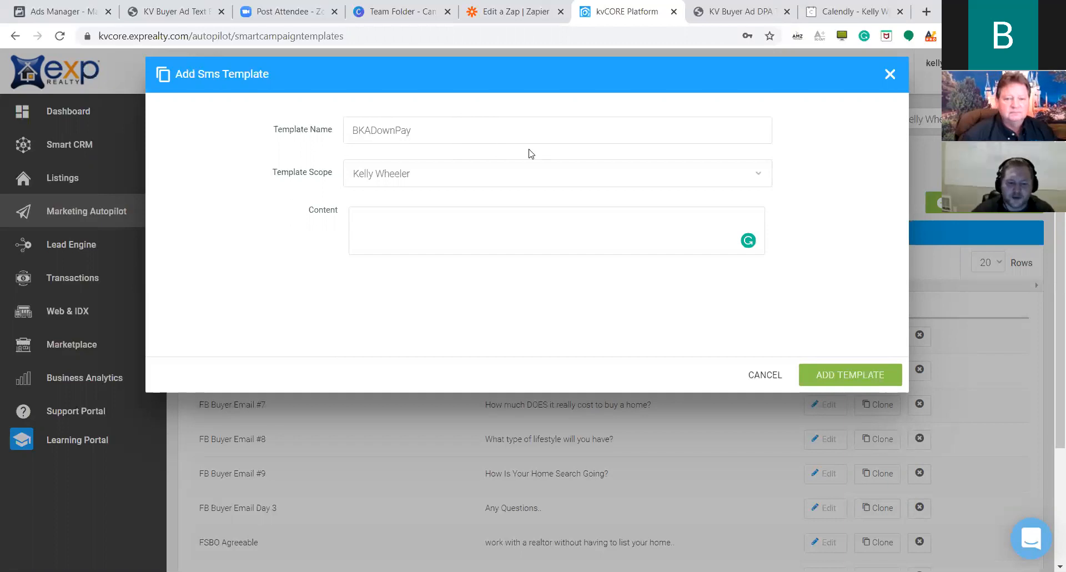
type("4")
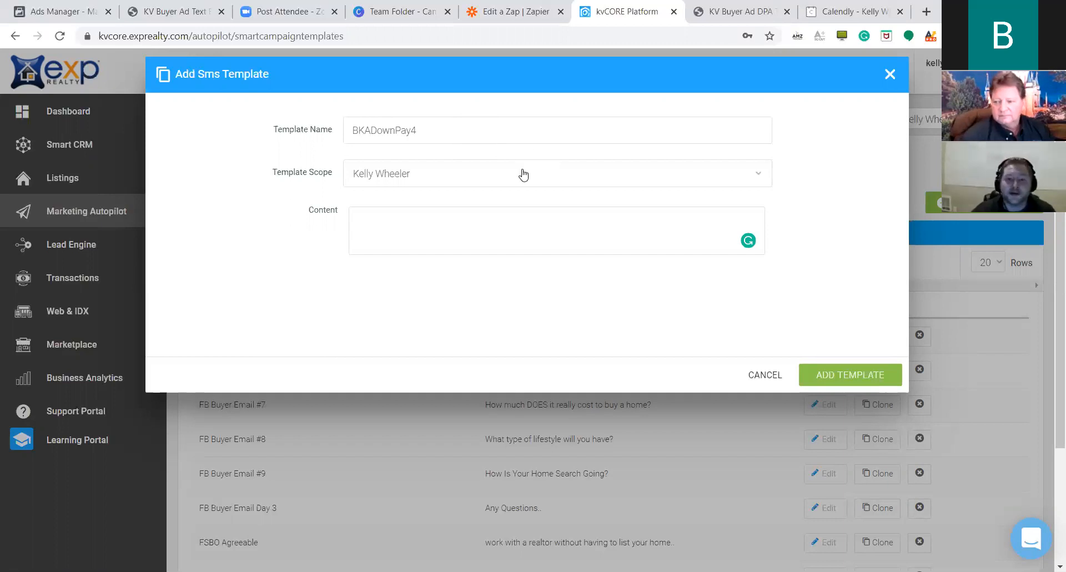
Paste the Day 1 9:15am magic-wand message, remove the comma after 'curious', and save.
left_click(725, 20)
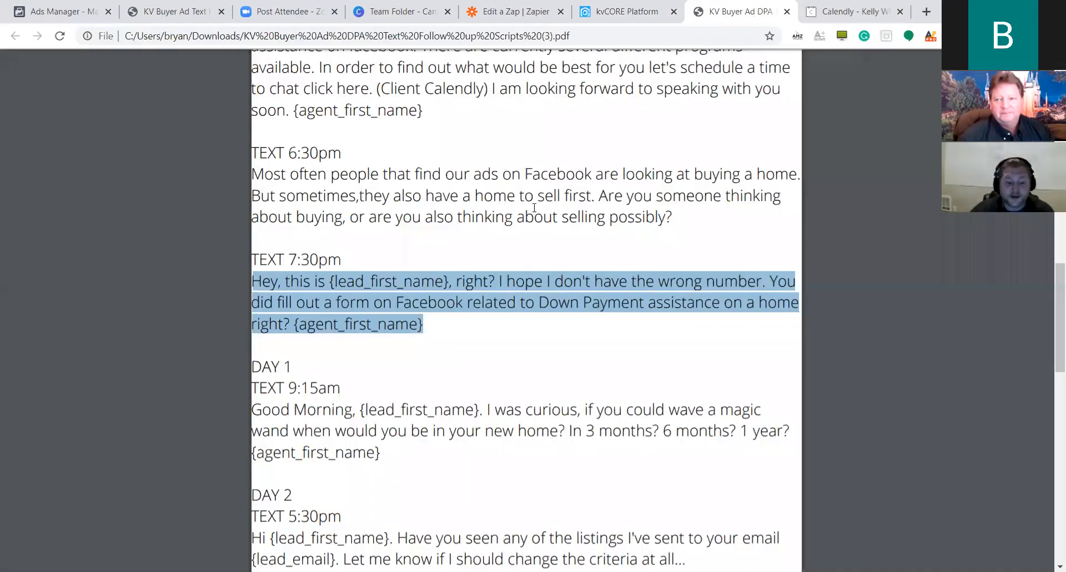
scroll(429, 316, "down", 2)
left_click(327, 305)
left_click_drag(381, 314, 271, 272)
key("ctrl+c")
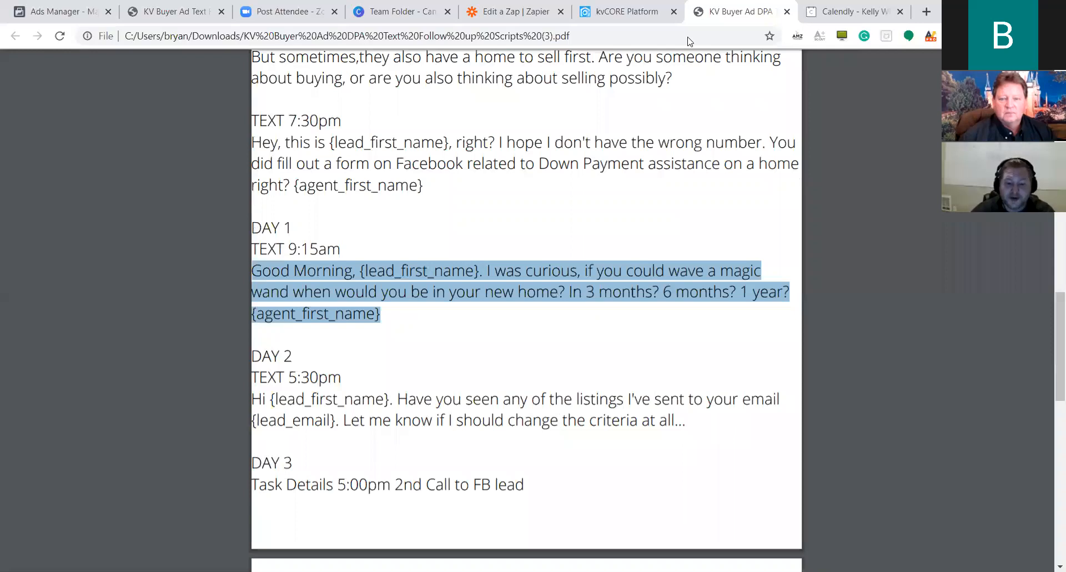
left_click(624, 20)
left_click(572, 243)
key("ctrl+v")
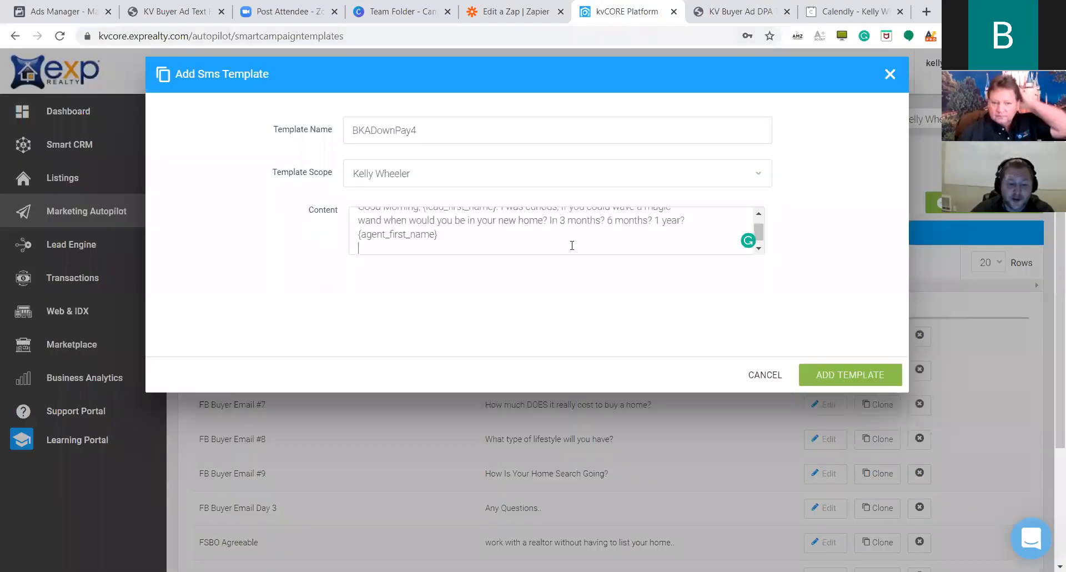
scroll(631, 227, "up", 1)
left_click(542, 222)
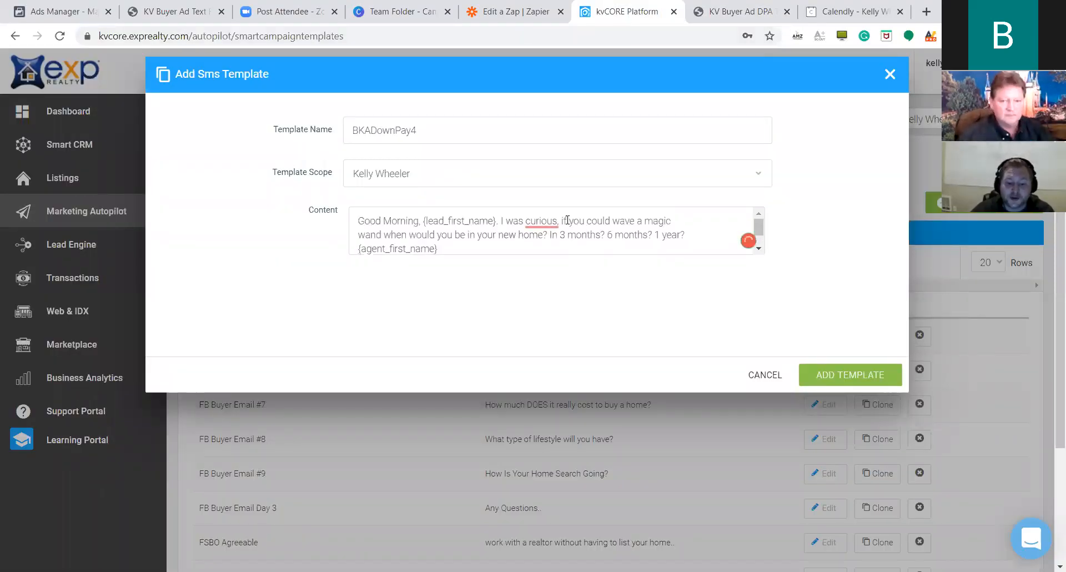
left_click(549, 265)
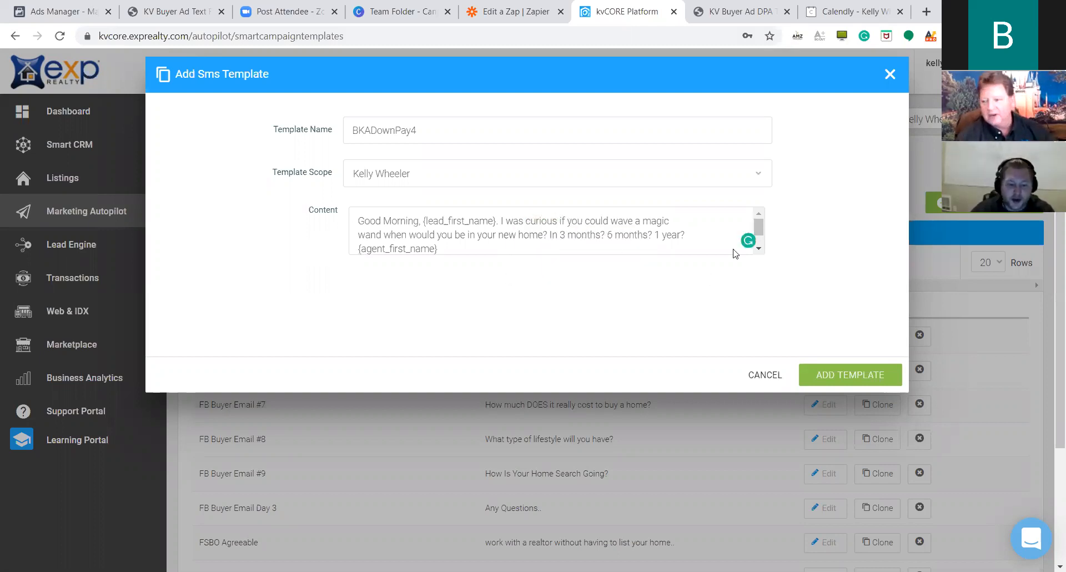
double_click(435, 131)
key("ctrl+c")
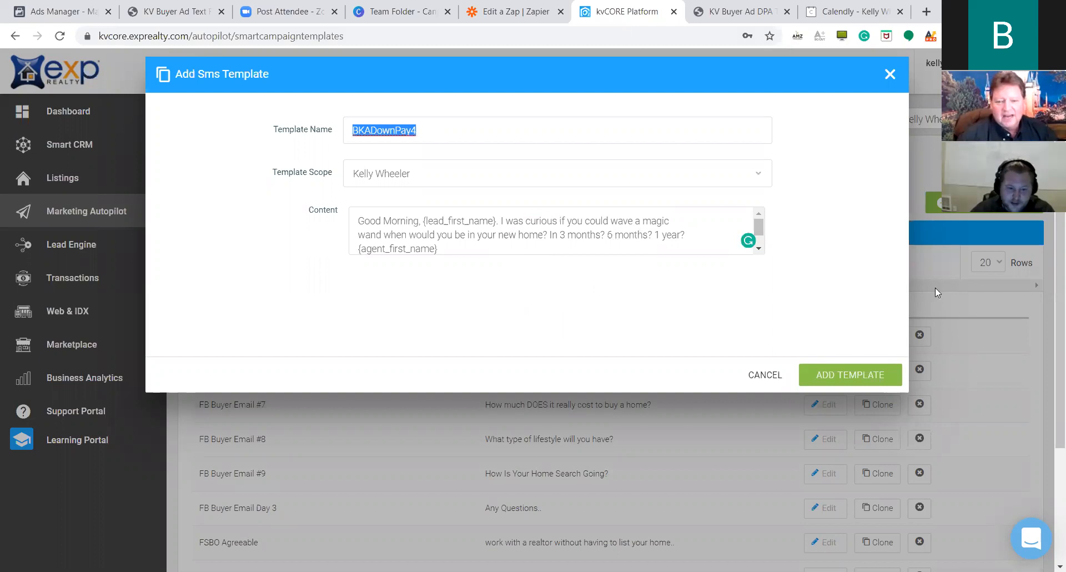
left_click(844, 374)
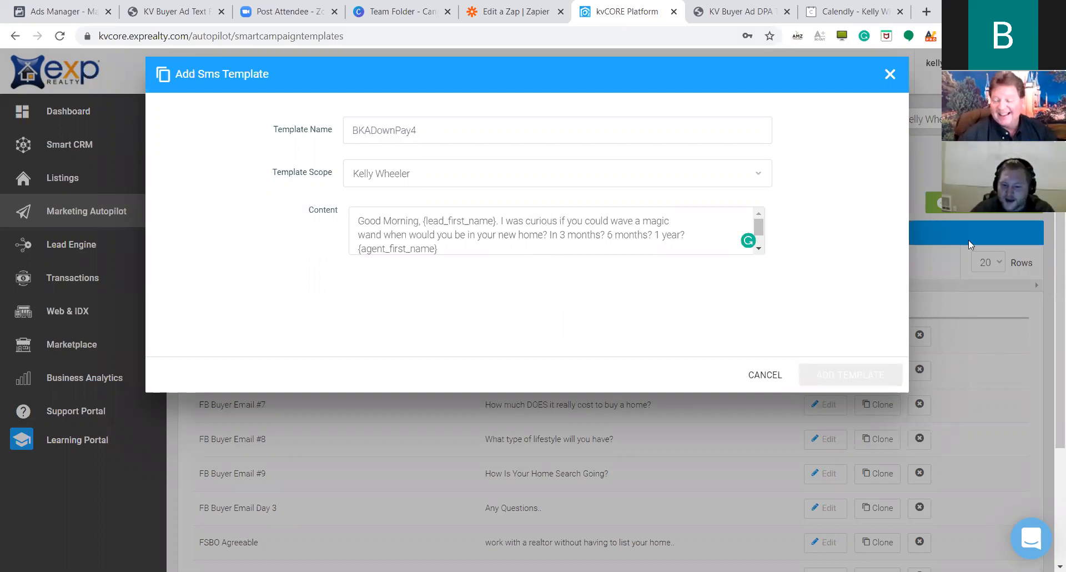
Name the next SMS template BKADownPay5.
left_click(481, 127)
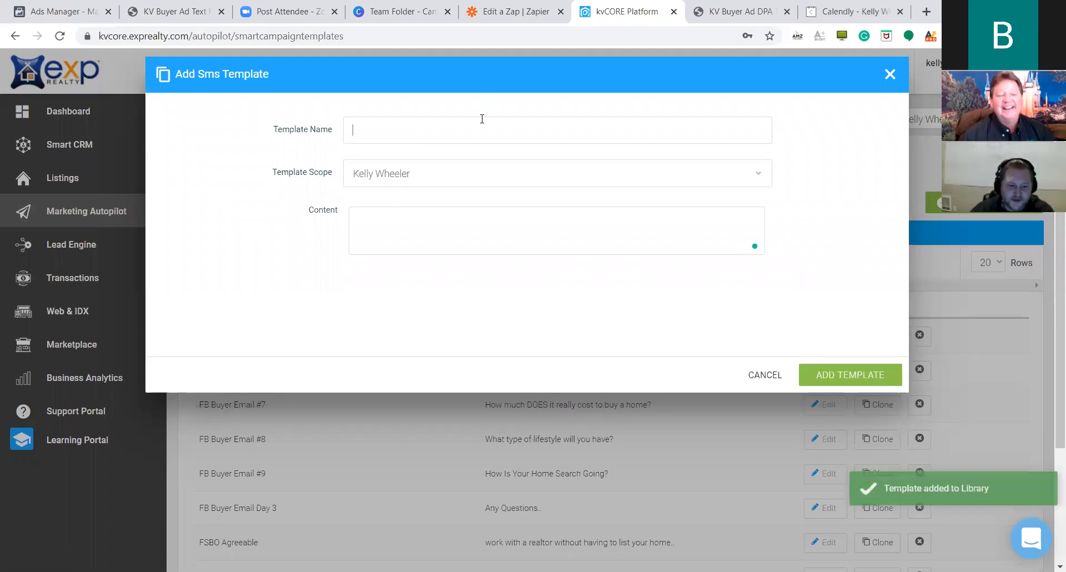
key("ctrl+v")
key("BackSpace")
type("5")
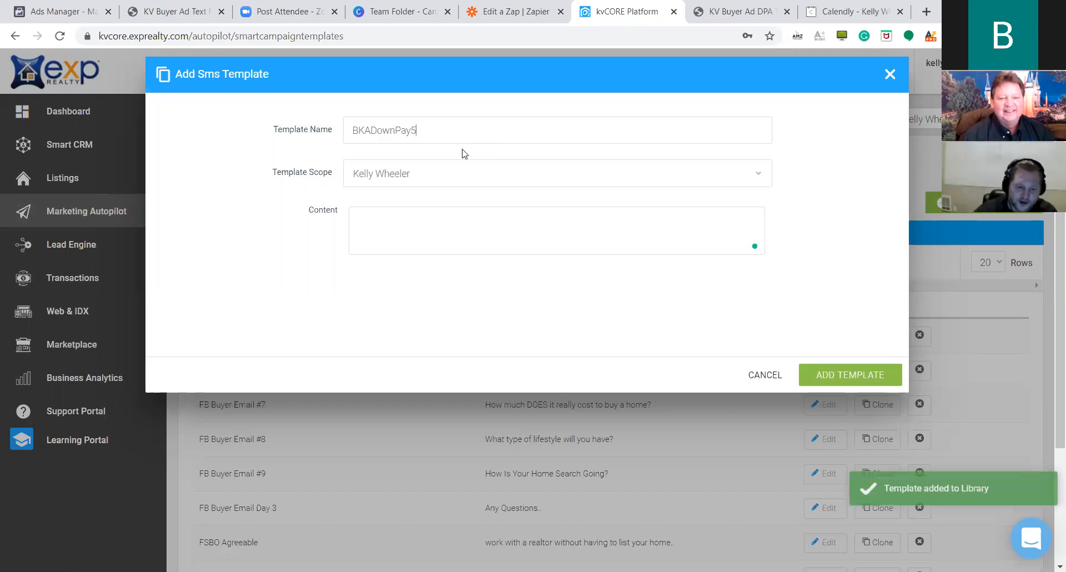
Paste the Day 2 5:30pm listings check-in message from the PDF into Content.
left_click(471, 221)
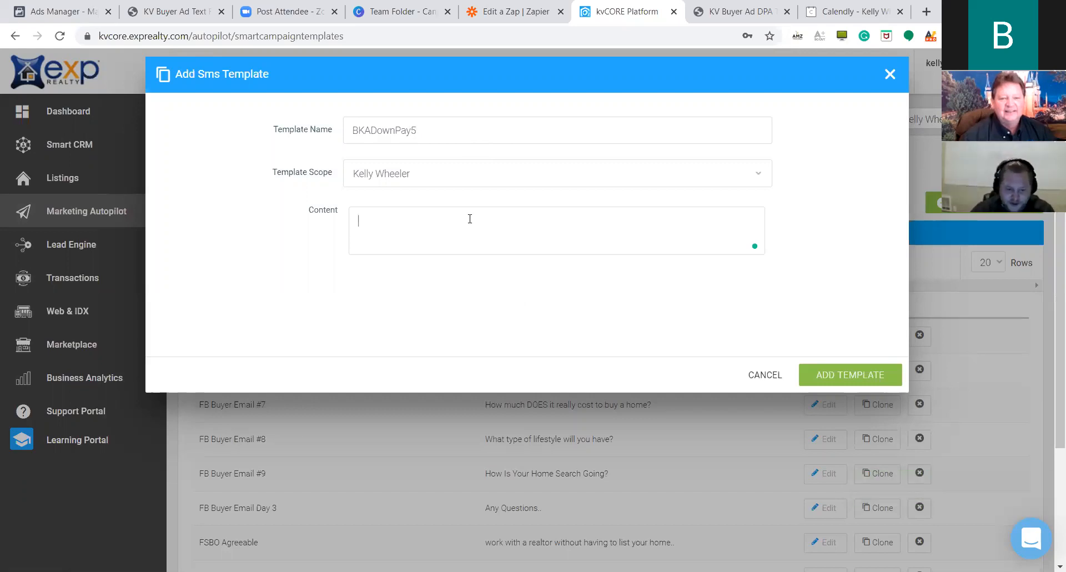
left_click(734, 11)
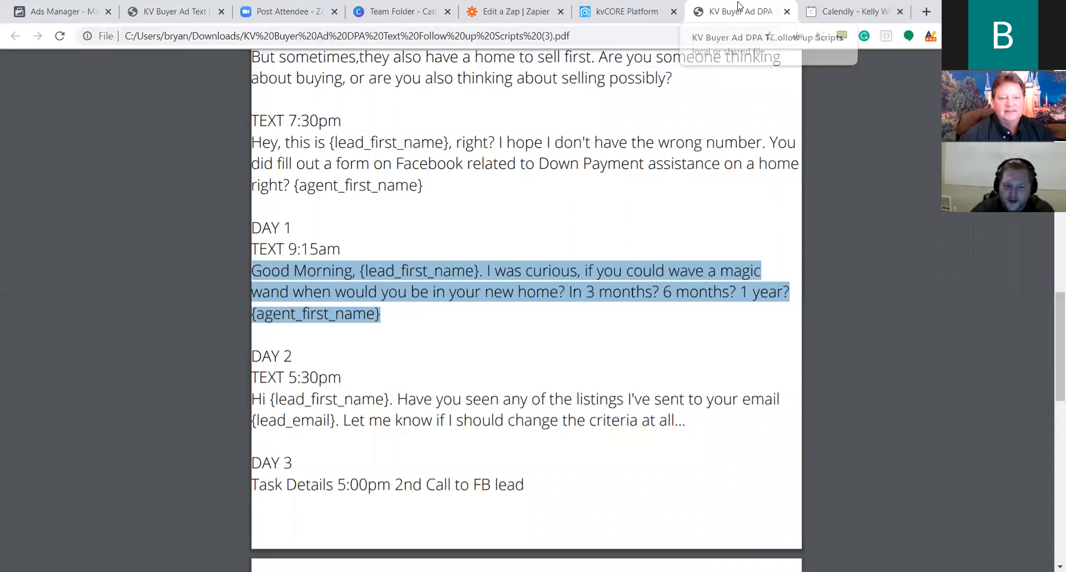
scroll(488, 280, "down", 4)
left_click(701, 284)
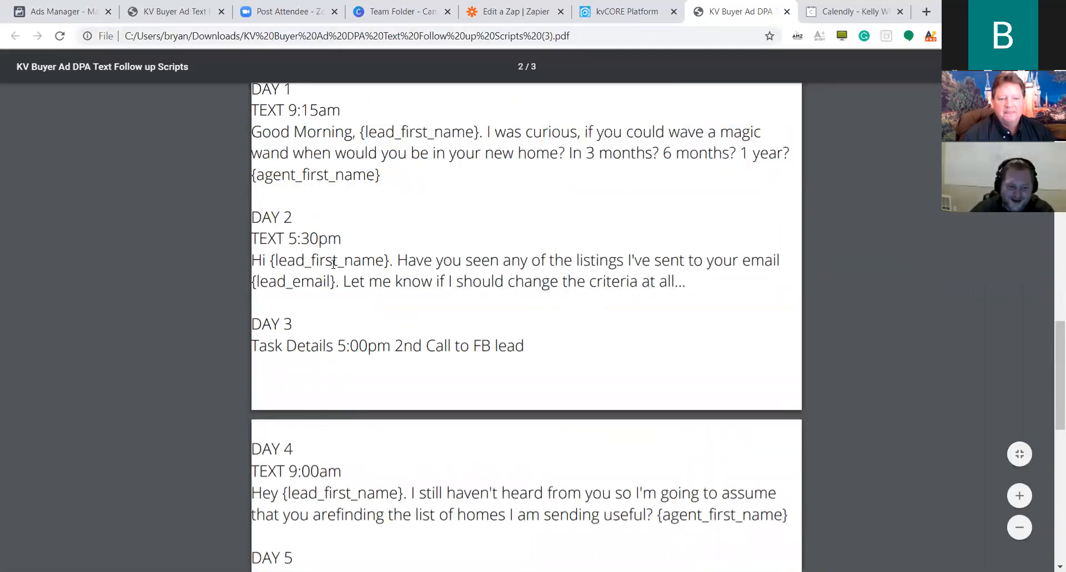
left_click_drag(257, 257, 714, 281)
key("ctrl+c")
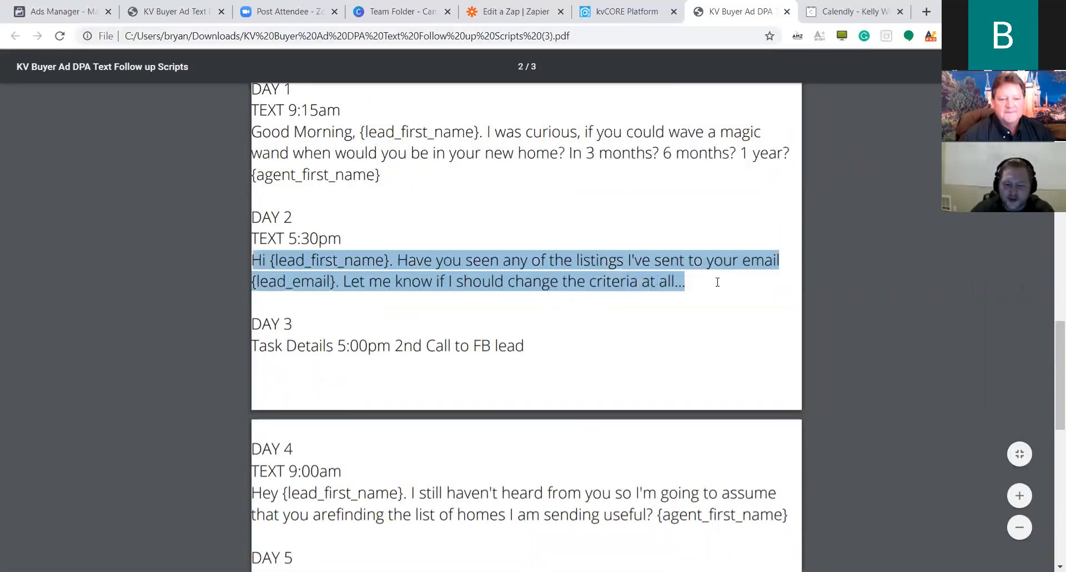
left_click(711, 281)
left_click(616, 11)
left_click(566, 219)
key("ctrl+v")
left_click_drag(415, 234, 483, 235)
left_click(581, 268)
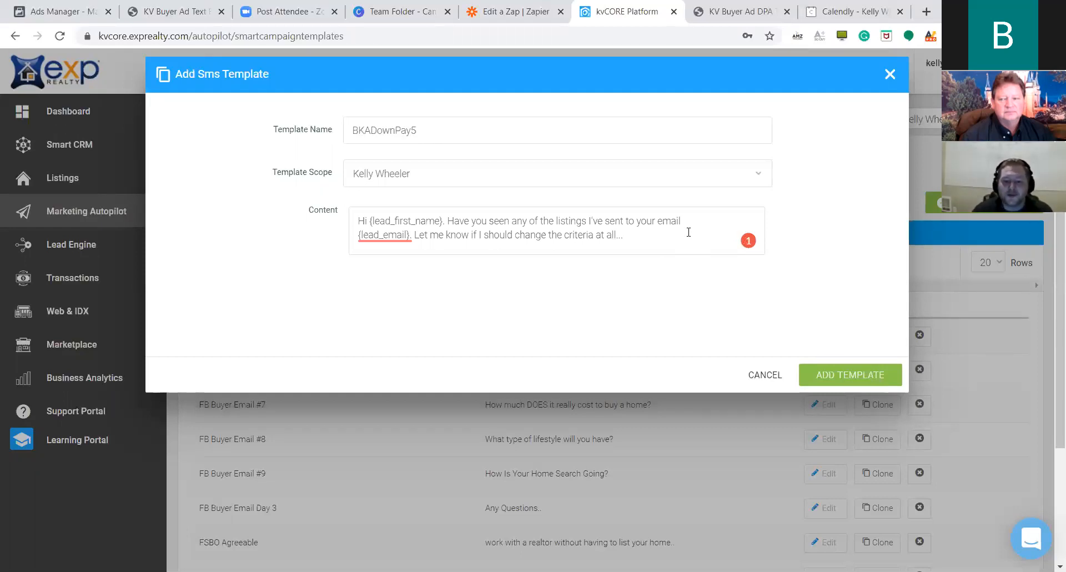
Compare against the script PDF and save the BKADownPay5 template.
left_click(733, 11)
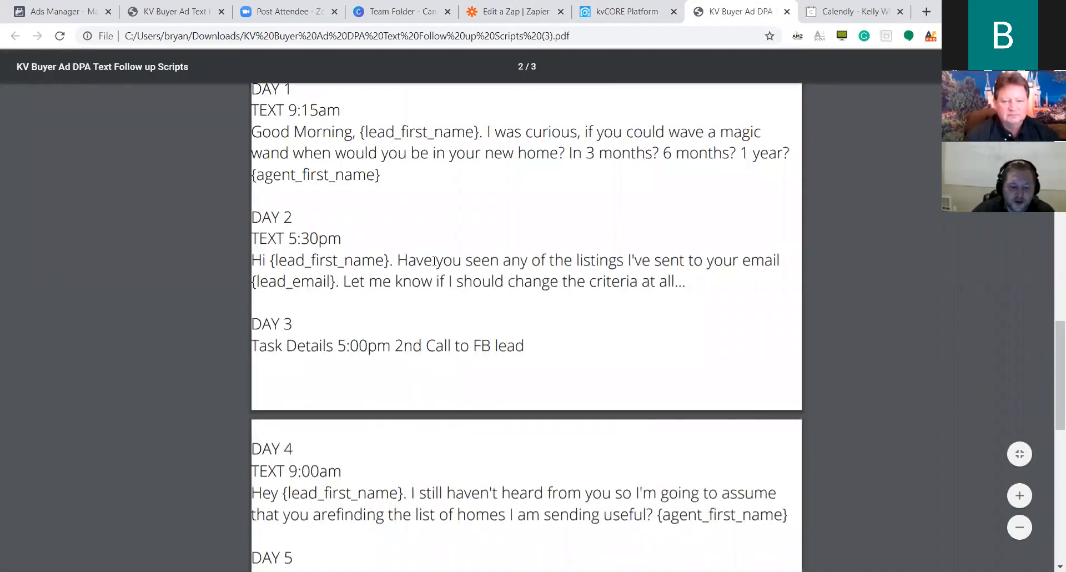
left_click(641, 11)
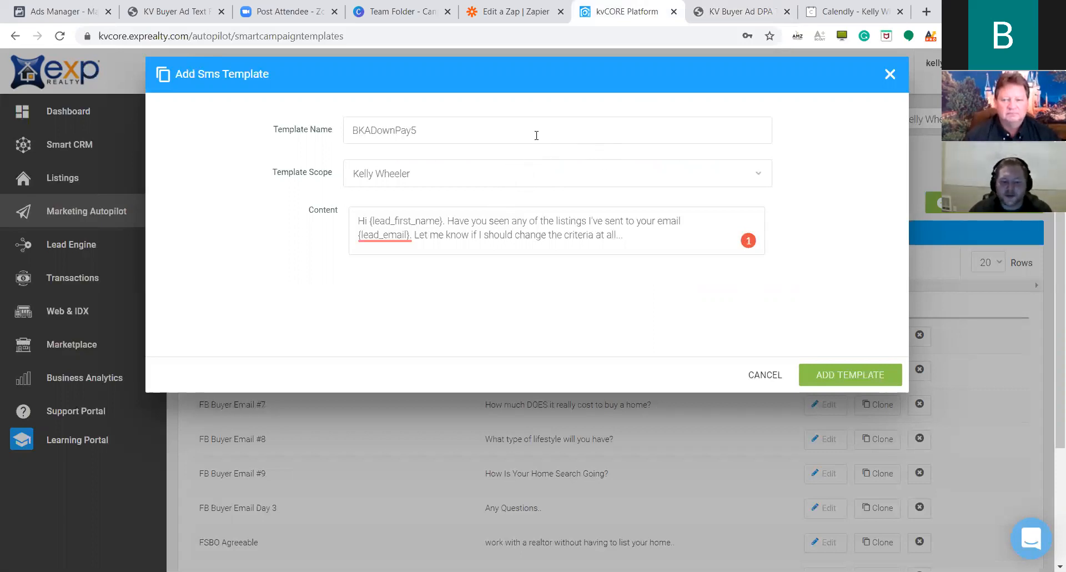
double_click(460, 131)
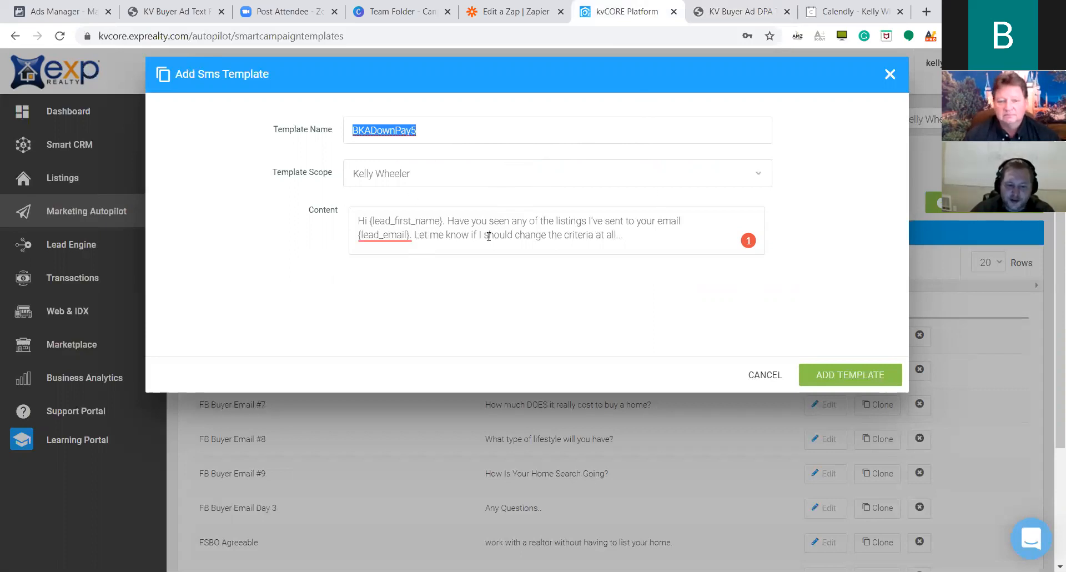
left_click(846, 375)
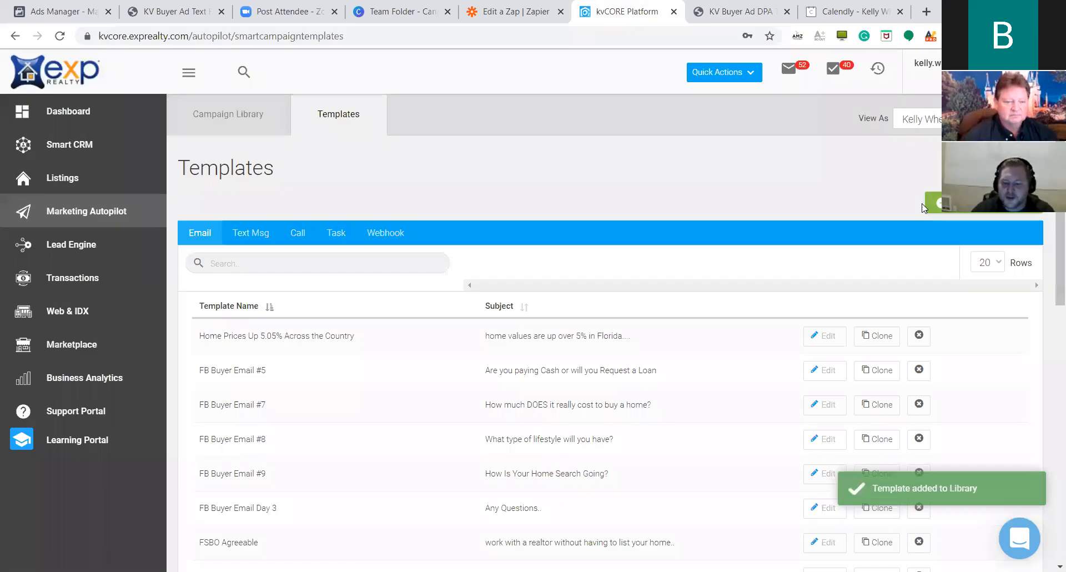
Start a new SMS template named BKADownPay6.
left_click(923, 207)
left_click(969, 242)
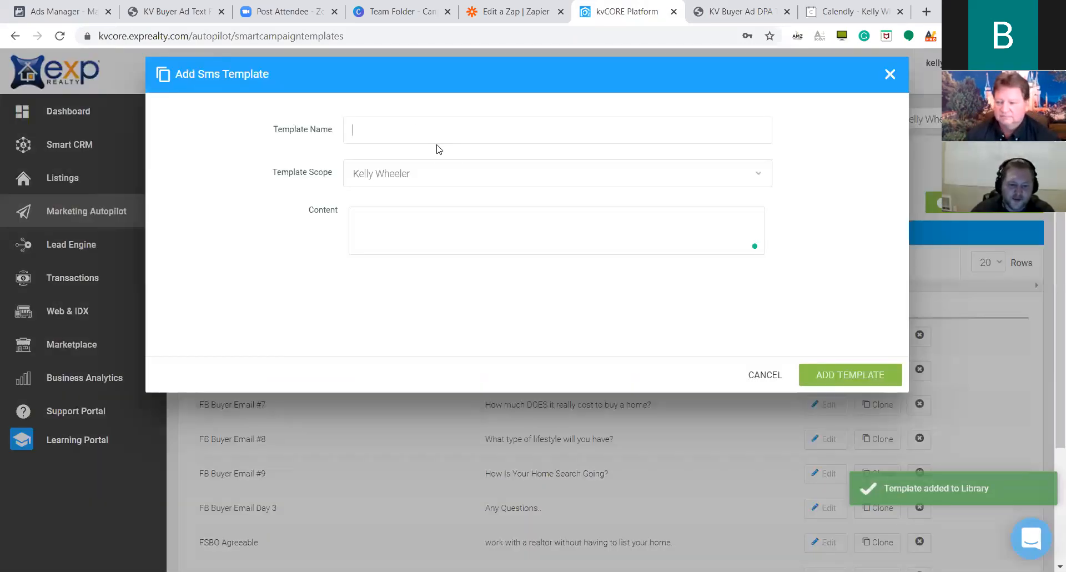
type("6")
Paste the Day 4 message, correct 'arefinding' to 'are finding', and save the template.
left_click(531, 231)
left_click(725, 6)
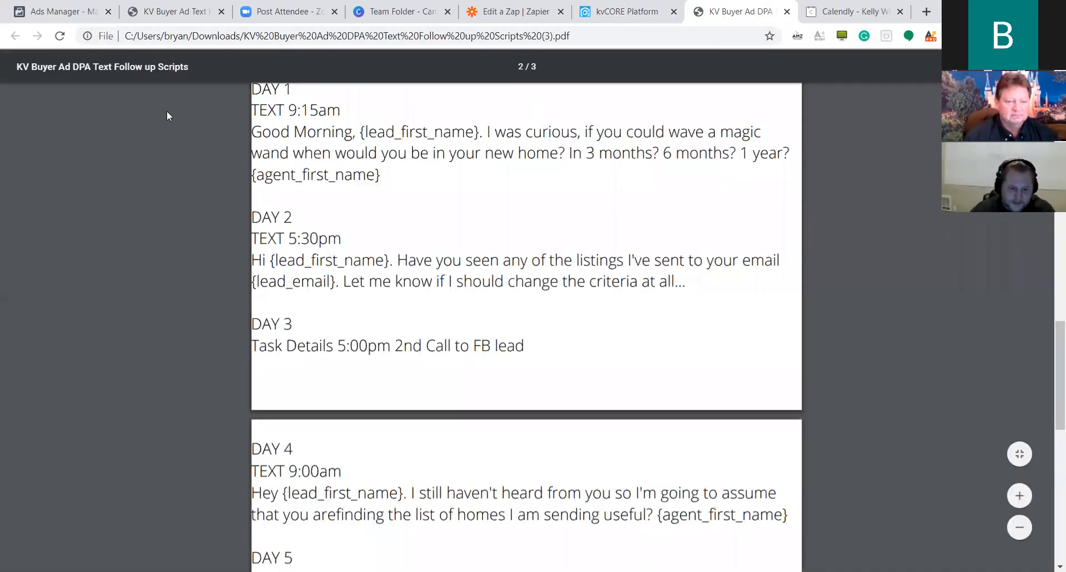
scroll(632, 271, "down", 4)
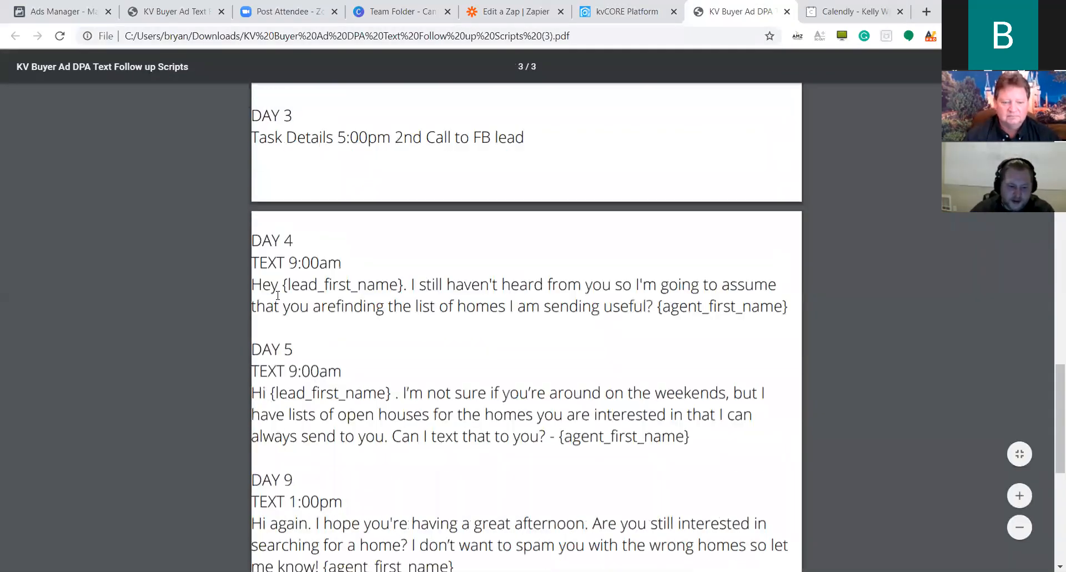
left_click_drag(253, 284, 801, 314)
key("ctrl+c")
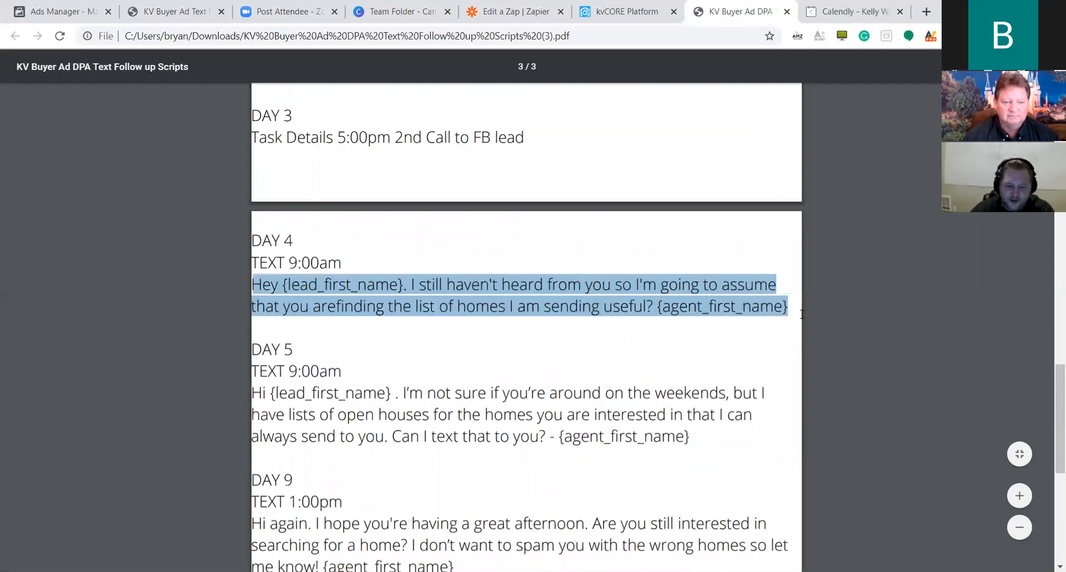
left_click(627, 11)
left_click(433, 218)
key("ctrl+v")
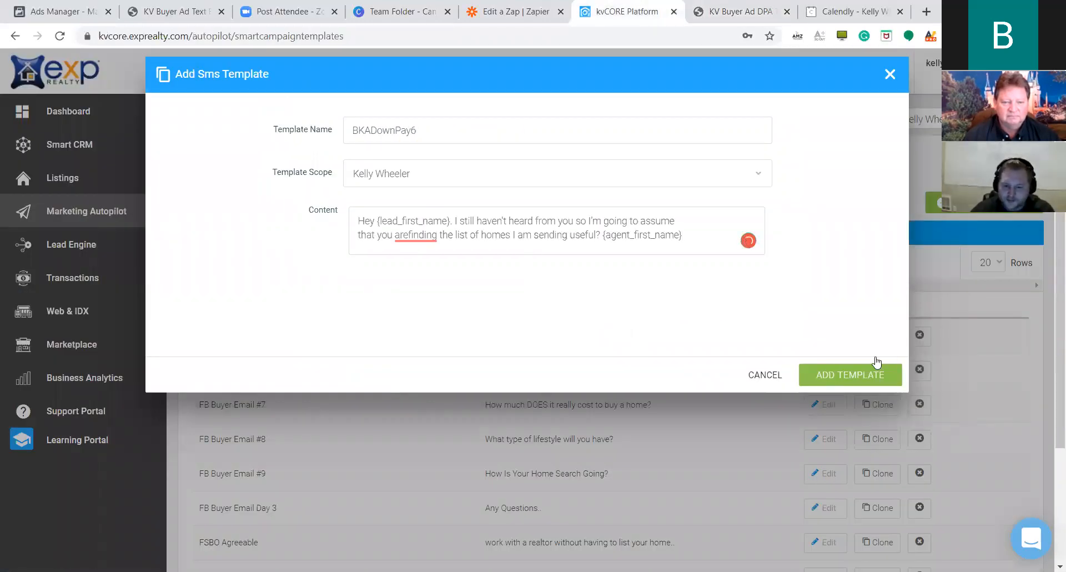
mouse_move(414, 236)
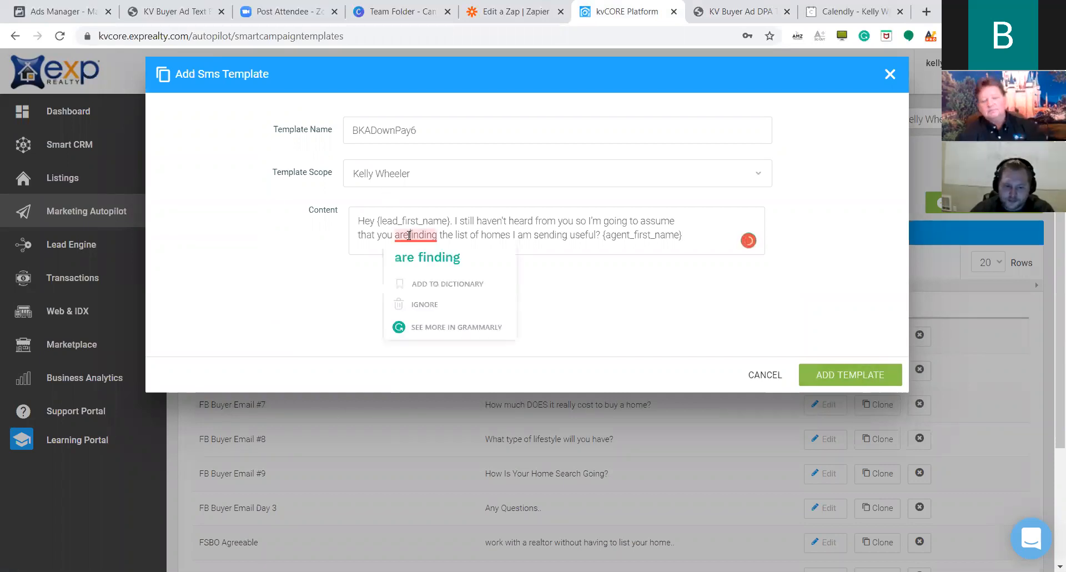
left_click(417, 255)
left_click(839, 373)
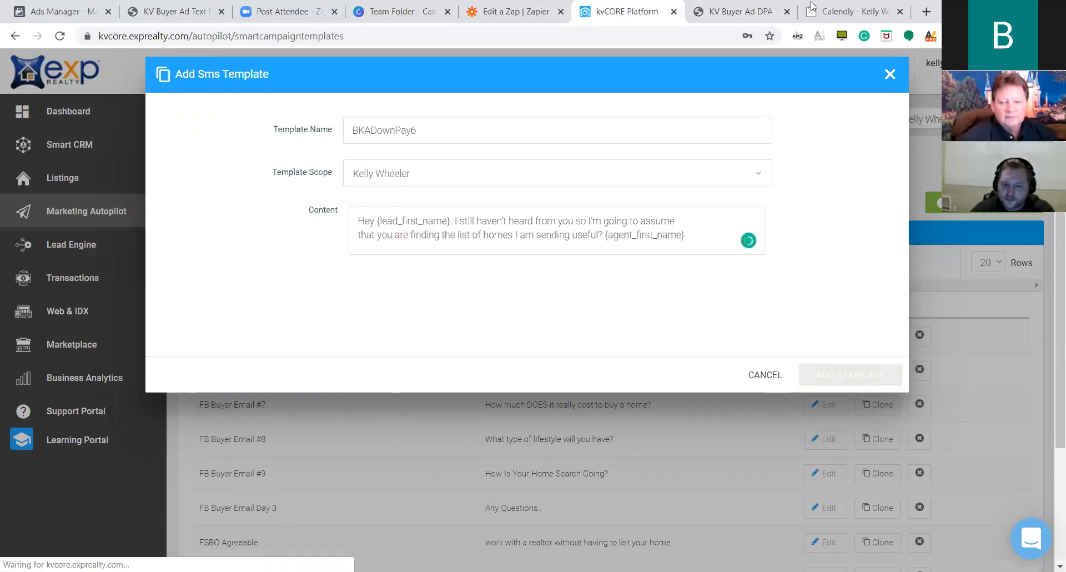
Clear the Day 4 highlight in the follow-up script PDF.
left_click(722, 12)
scroll(735, 357, "down", 3)
left_click(643, 296)
Scroll through the Text Msg templates to confirm the BKADownPay entries, then start another SMS template.
left_click(627, 11)
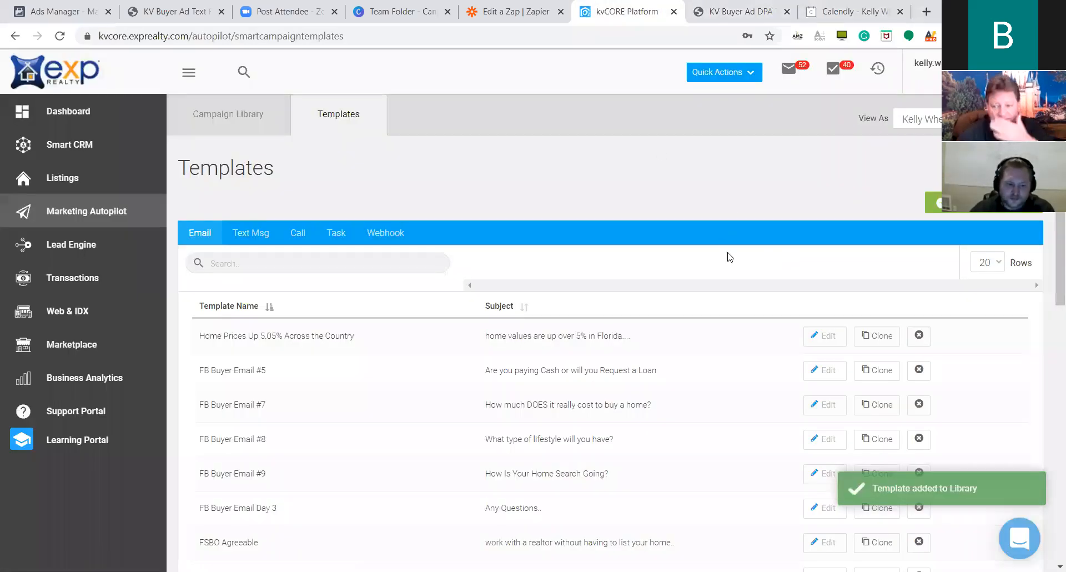
scroll(730, 256, "down", 3)
scroll(744, 249, "down", 2)
scroll(756, 233, "up", 6)
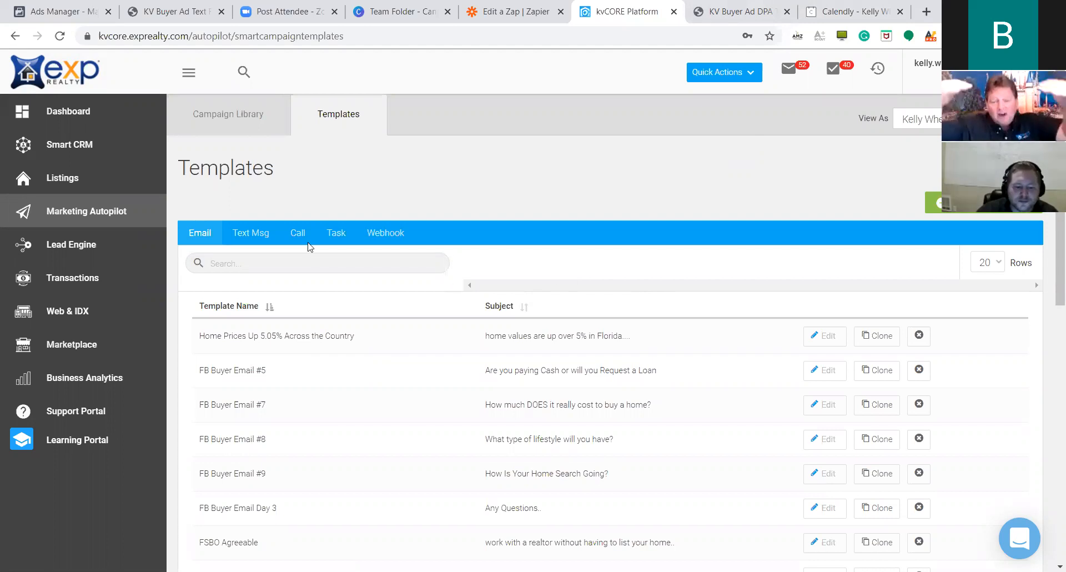
left_click(251, 234)
scroll(533, 319, "down", 3)
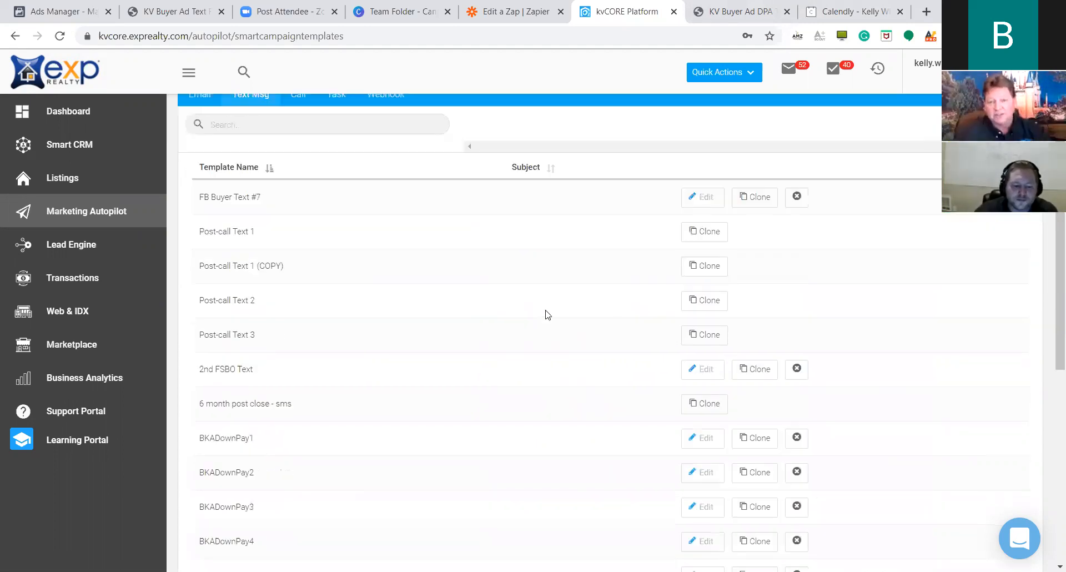
scroll(521, 319, "down", 3)
scroll(881, 152, "up", 5)
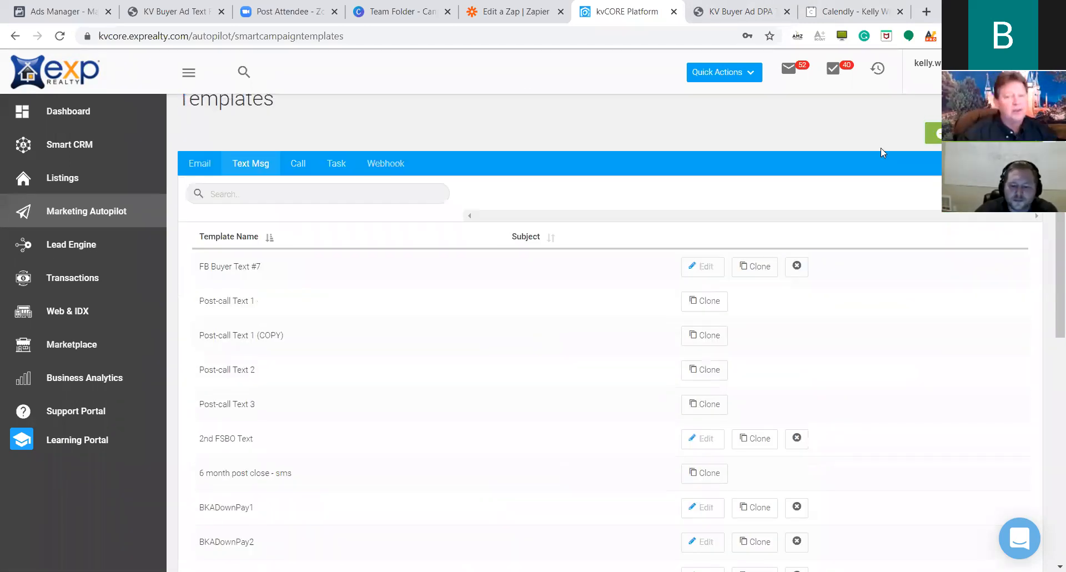
scroll(553, 382, "down", 3)
scroll(885, 121, "up", 3)
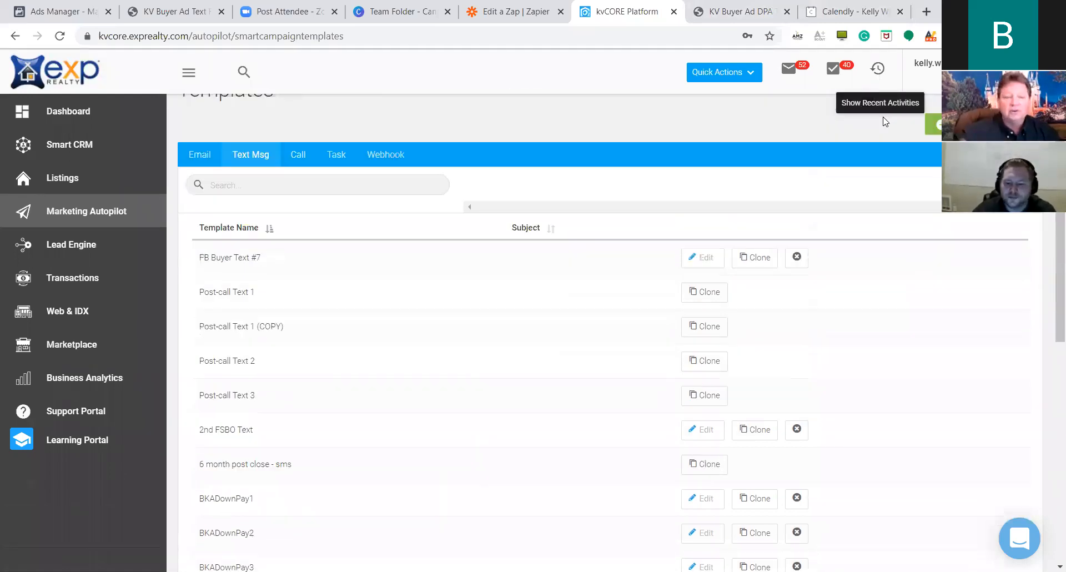
left_click(935, 126)
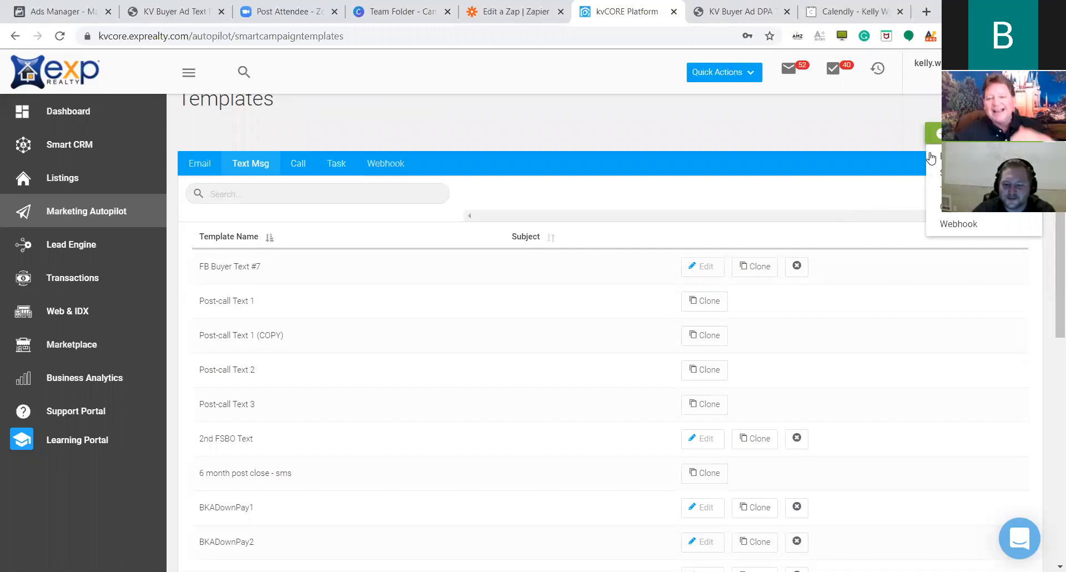
left_click(883, 174)
Name the template BKADownPay7 and delete the Day 4 message mistakenly pasted into Content.
type("BKADpwm")
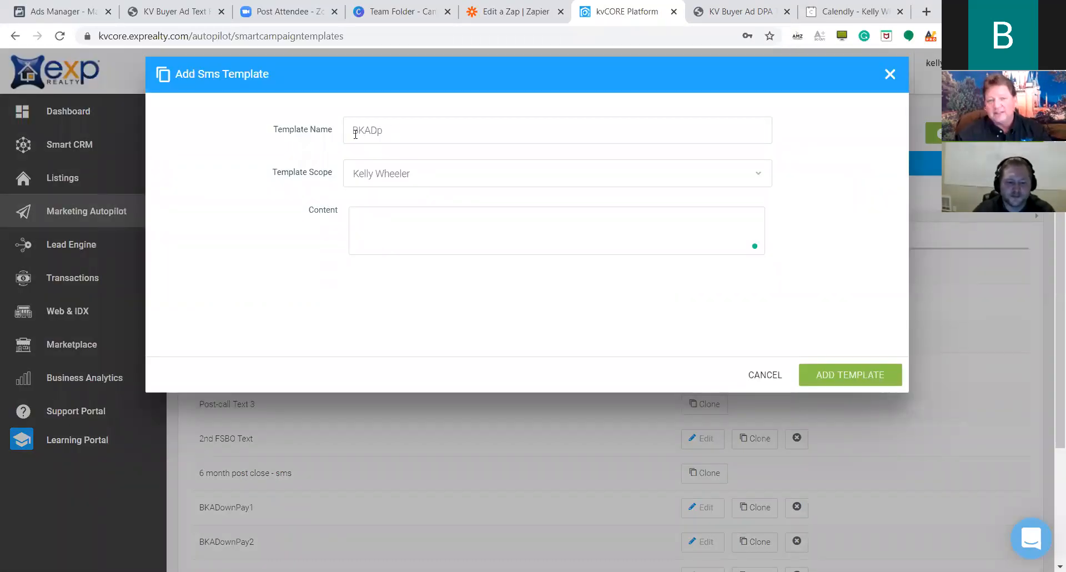
key("BackSpace")
key("BackSpace")
type("Pay7")
left_click(371, 250)
key("ctrl+v")
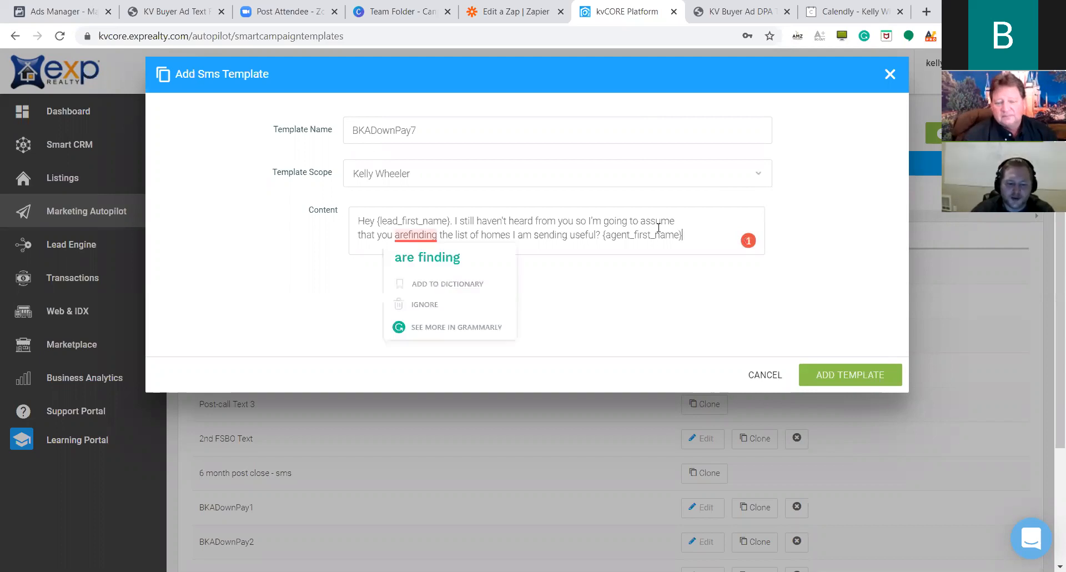
left_click_drag(697, 238, 335, 214)
key("BackSpace")
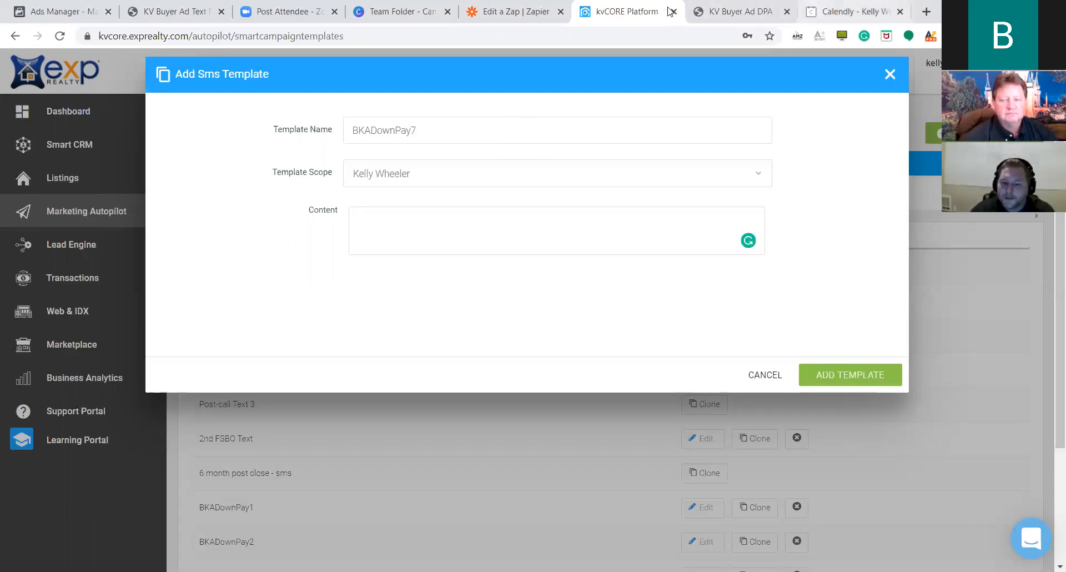
Paste the DAY 5 open-houses message into the content and save the BKADownPay7 template.
left_click(727, 11)
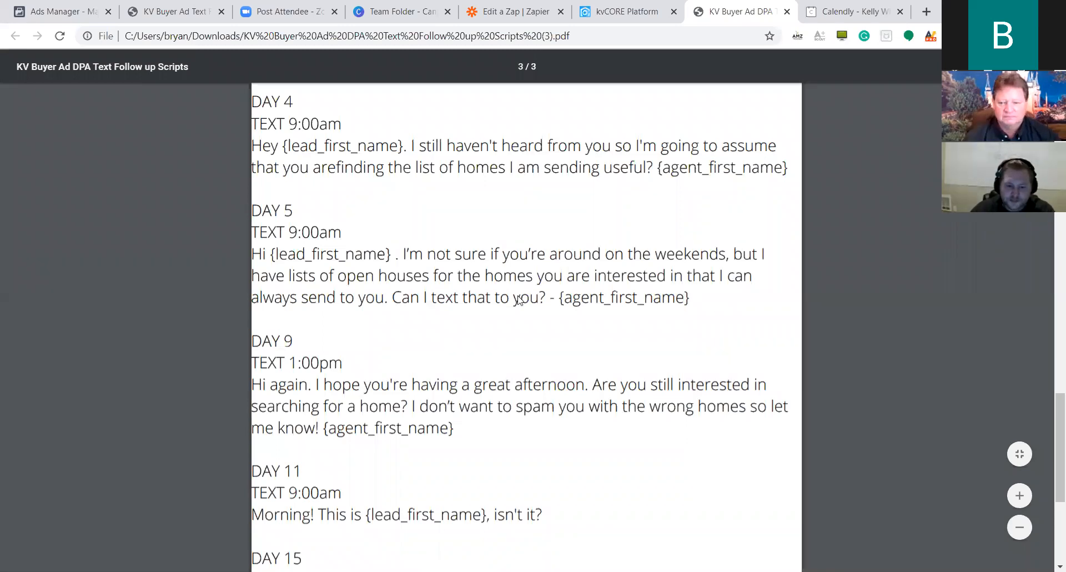
left_click_drag(690, 298, 250, 255)
key("ctrl+c")
left_click(590, 6)
left_click(534, 244)
key("ctrl+v")
left_click_drag(541, 248, 601, 256)
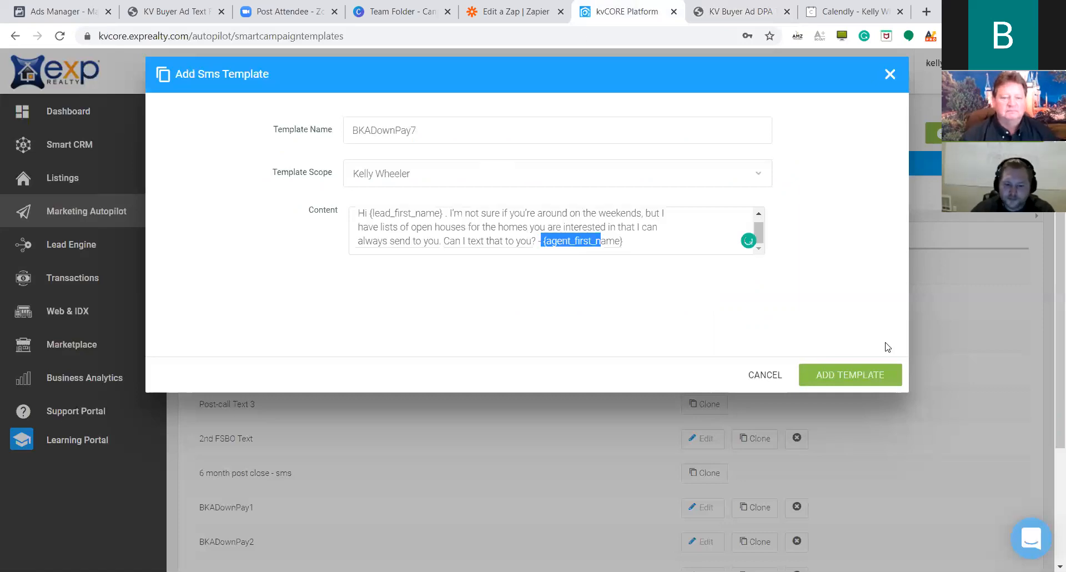
left_click(652, 246)
left_click_drag(433, 137, 331, 135)
key("ctrl+c")
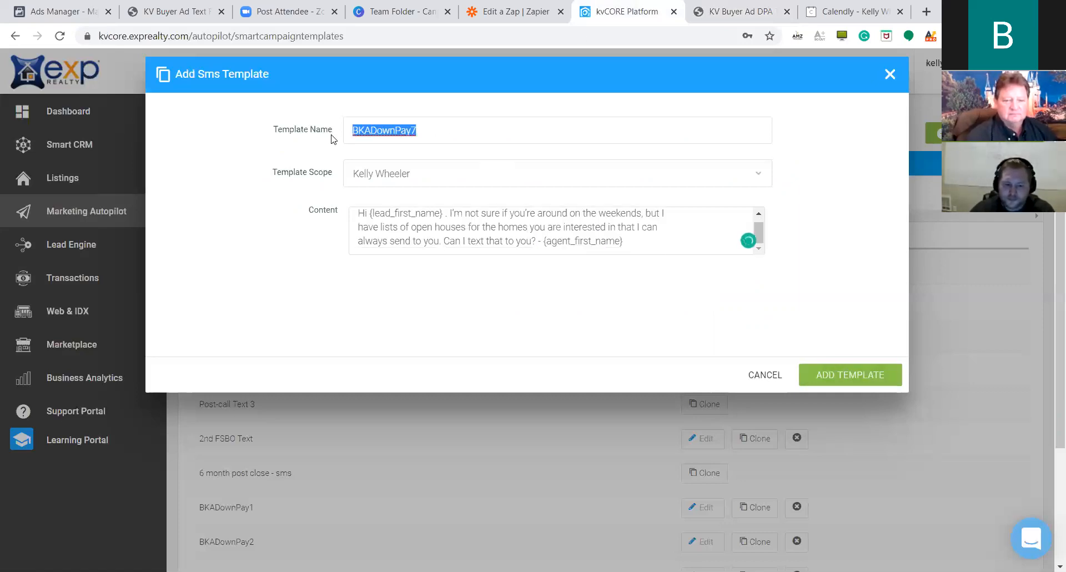
left_click(858, 375)
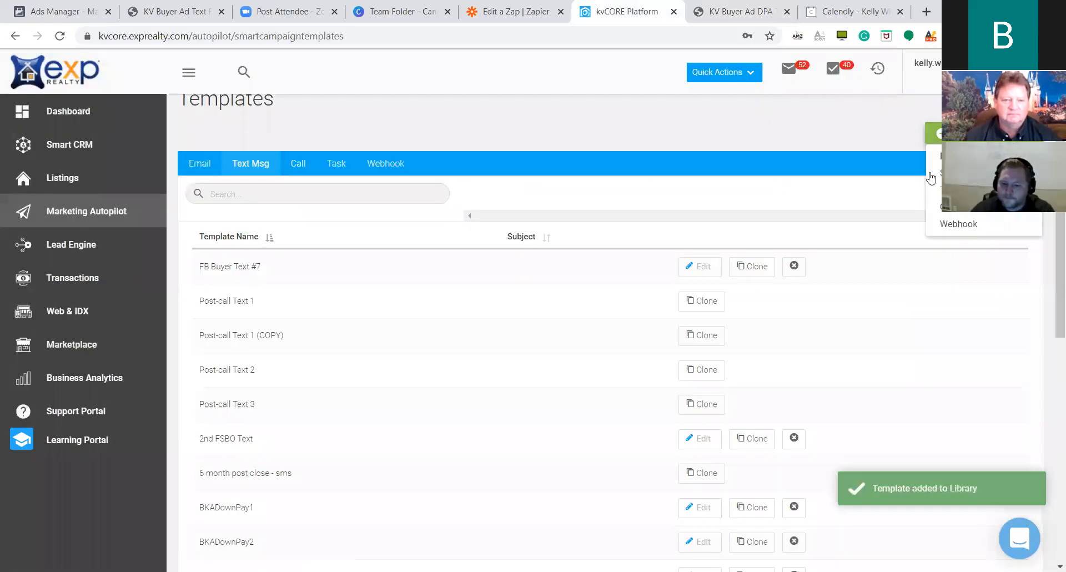
Start a new SMS template named BKADownPay8.
left_click(948, 173)
left_click(397, 138)
key("ctrl+v")
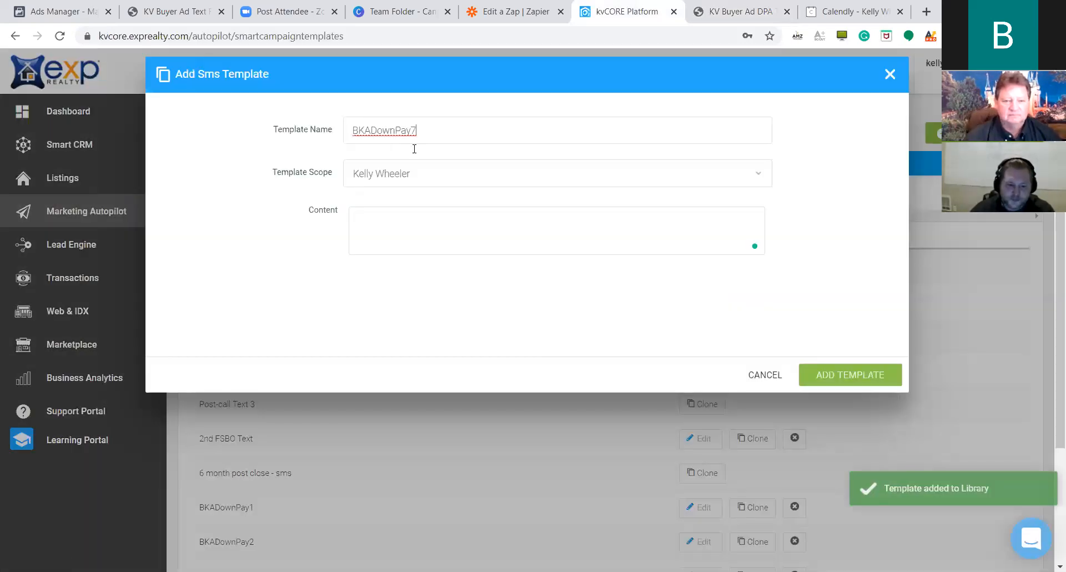
key("BackSpace")
type("8")
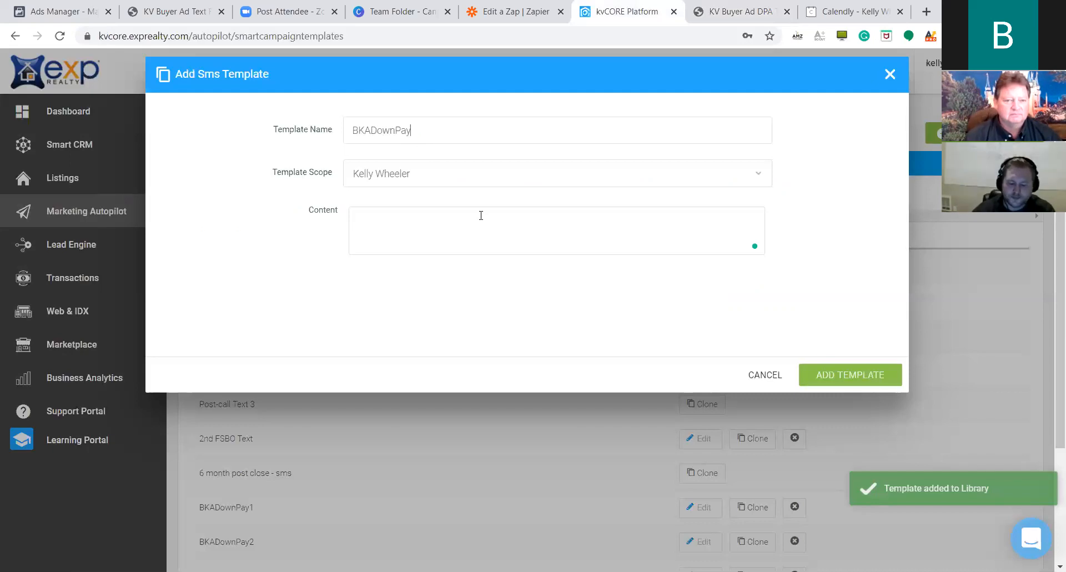
Copy the DAY 9 'Hi again, great afternoon' message from the script into the content and save.
left_click(750, 12)
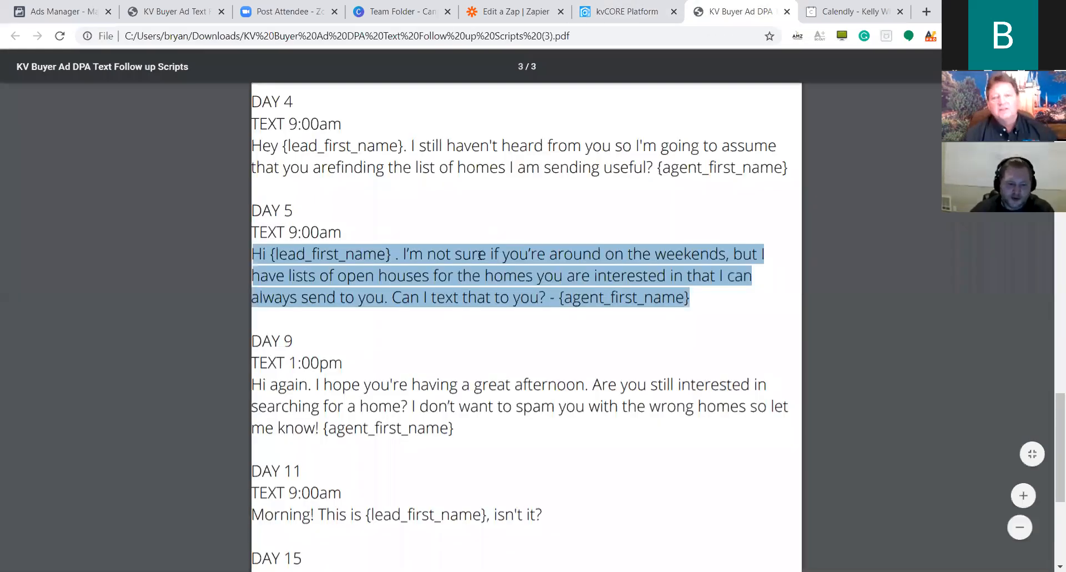
scroll(492, 404, "down", 1)
left_click(476, 358)
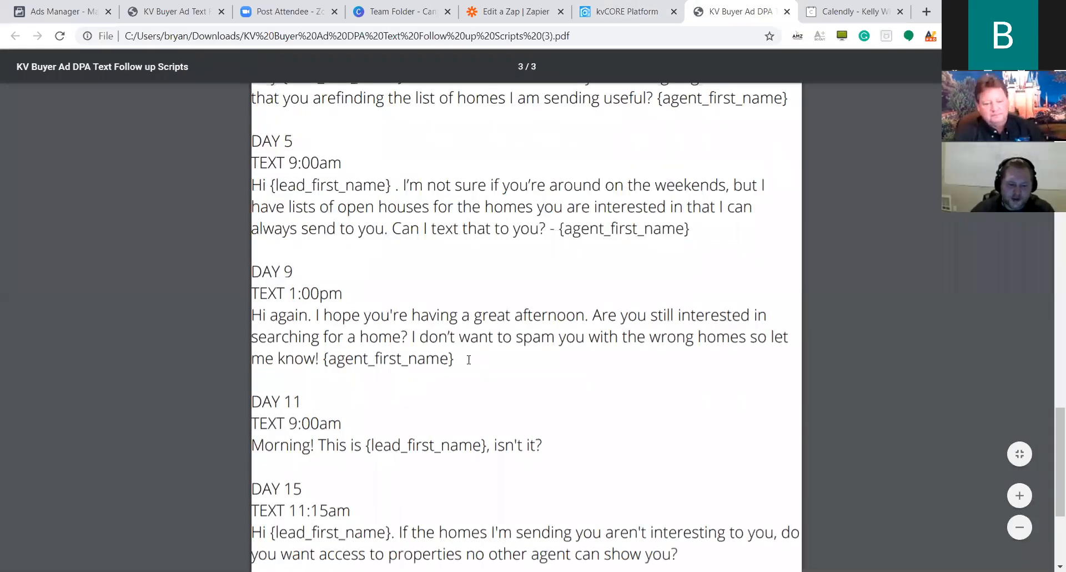
left_click_drag(454, 358, 252, 315)
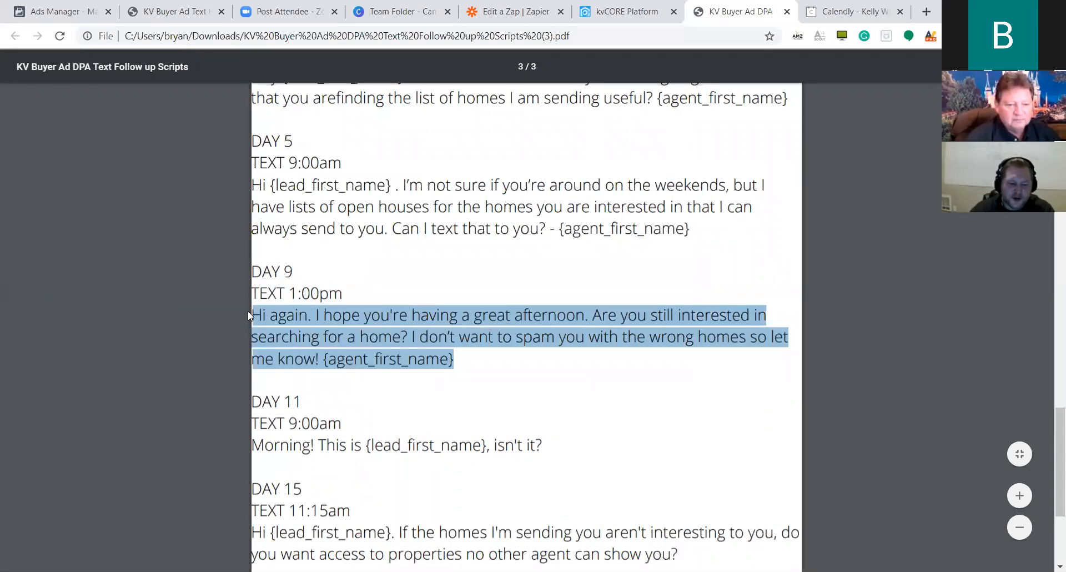
key("ctrl+c")
left_click(626, 11)
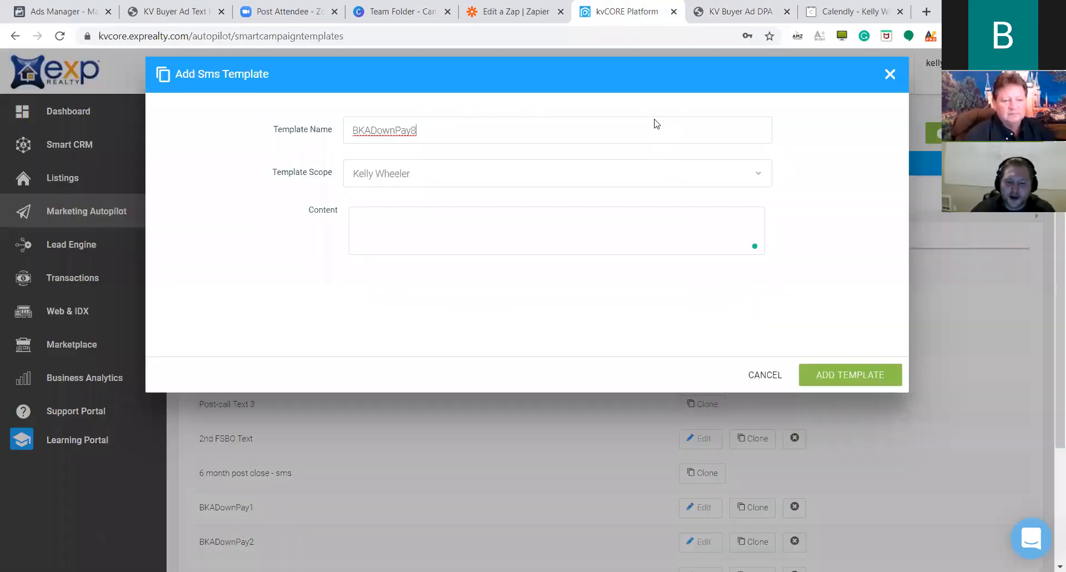
left_click(422, 252)
key("ctrl+v")
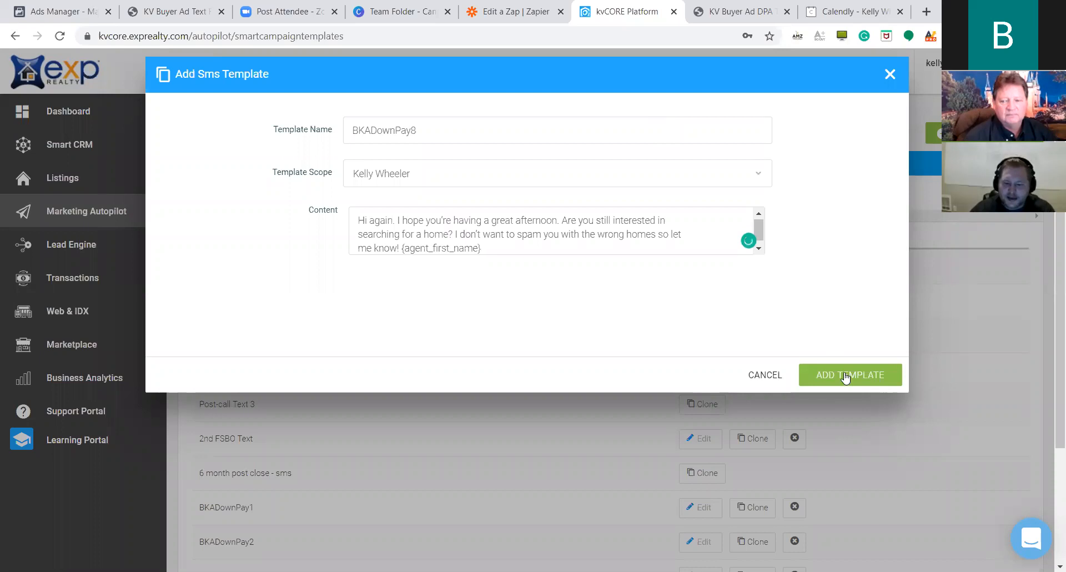
left_click(846, 377)
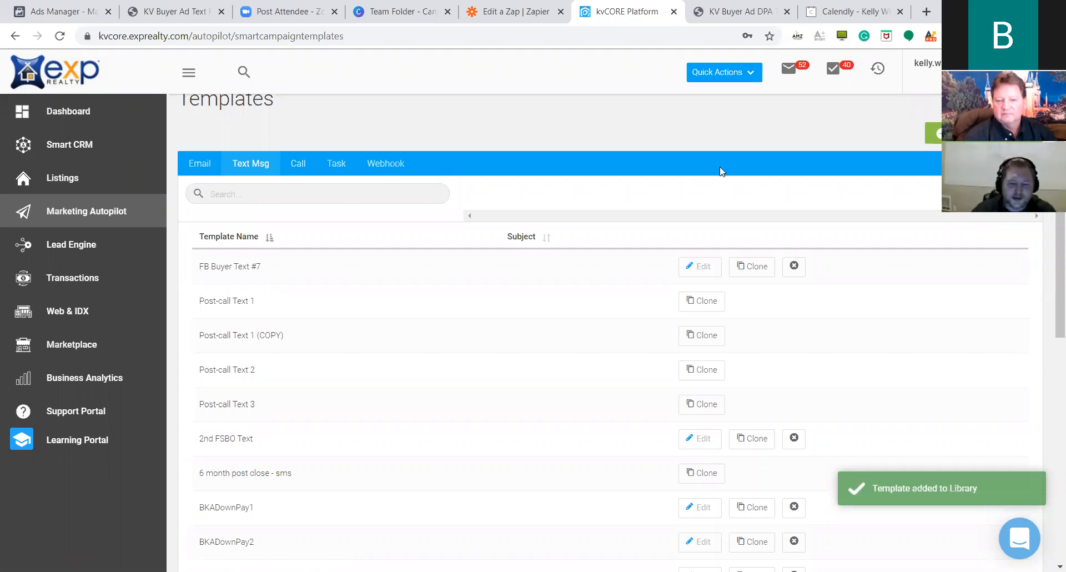
left_click(933, 133)
Start a new SMS template named BKADownPay9.
left_click(955, 220)
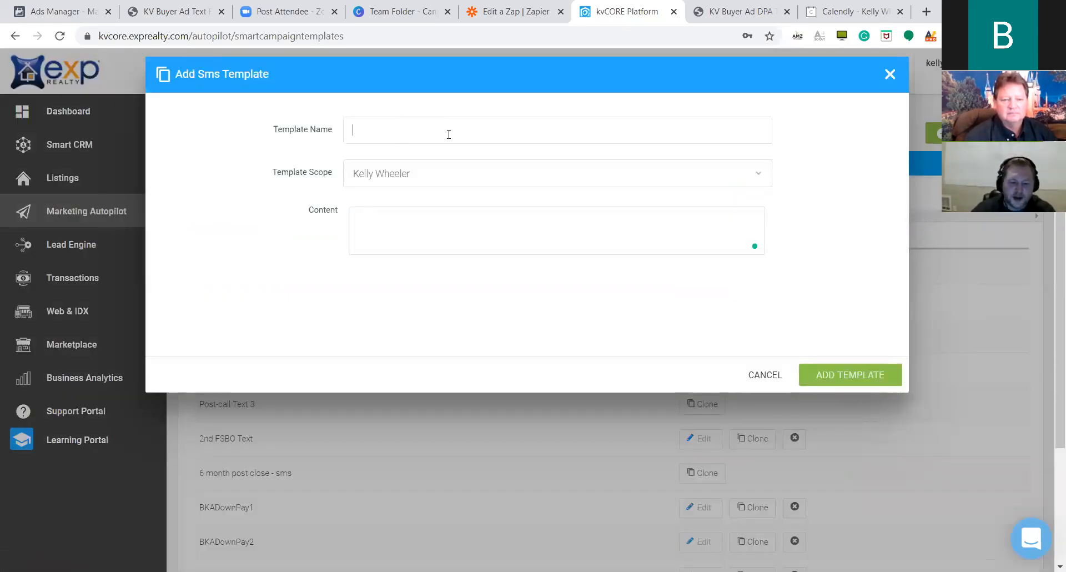
type("Down")
key("BackSpace")
key("BackSpace")
key("BackSpace")
key("BackSpace")
type("BKA")
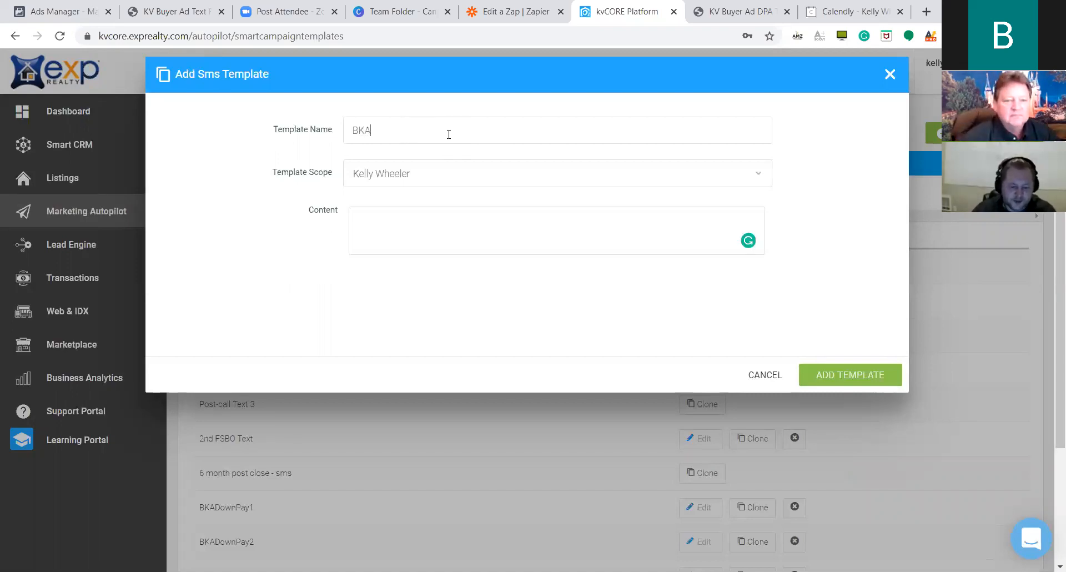
type("DownP")
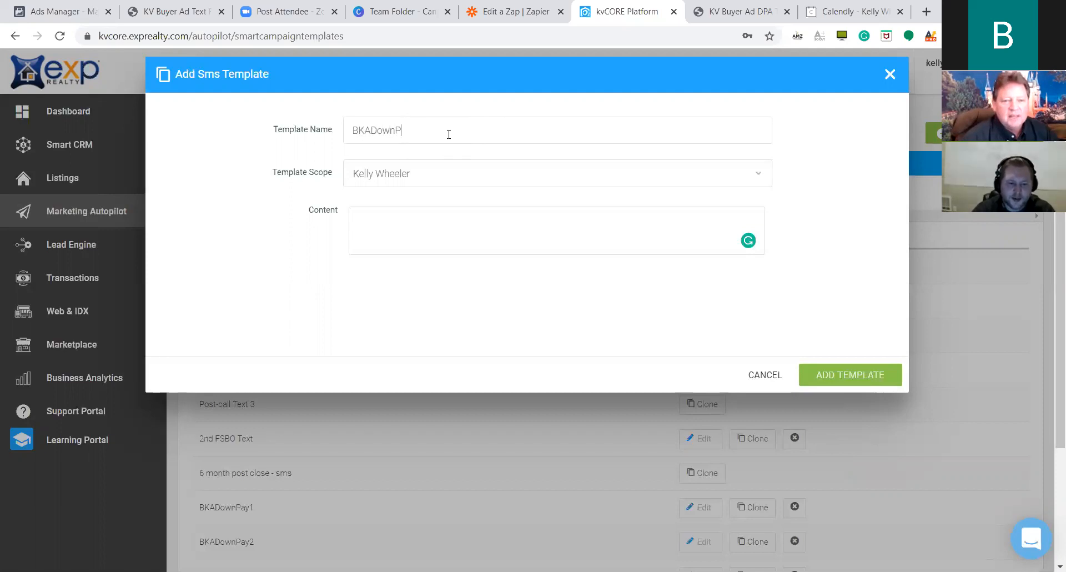
type("ay9")
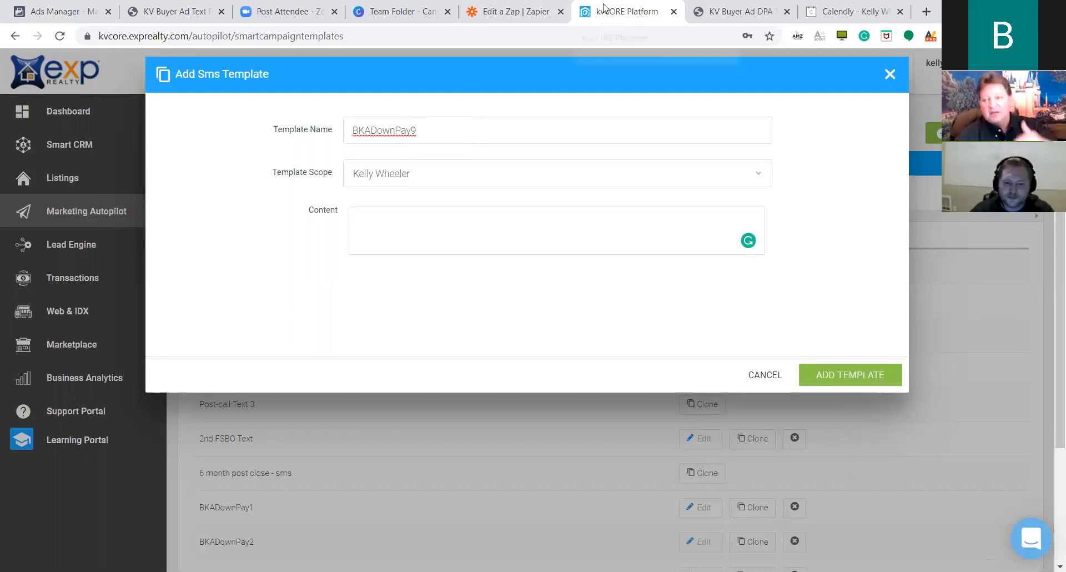
Paste the DAY 11 'Morning! This is {lead_first_name}, isn't it?' line into the content and save.
left_click(763, 8)
scroll(493, 416, "down", 1)
left_click(540, 380)
left_click_drag(541, 379, 476, 374)
left_click(576, 377)
left_click_drag(541, 377, 260, 376)
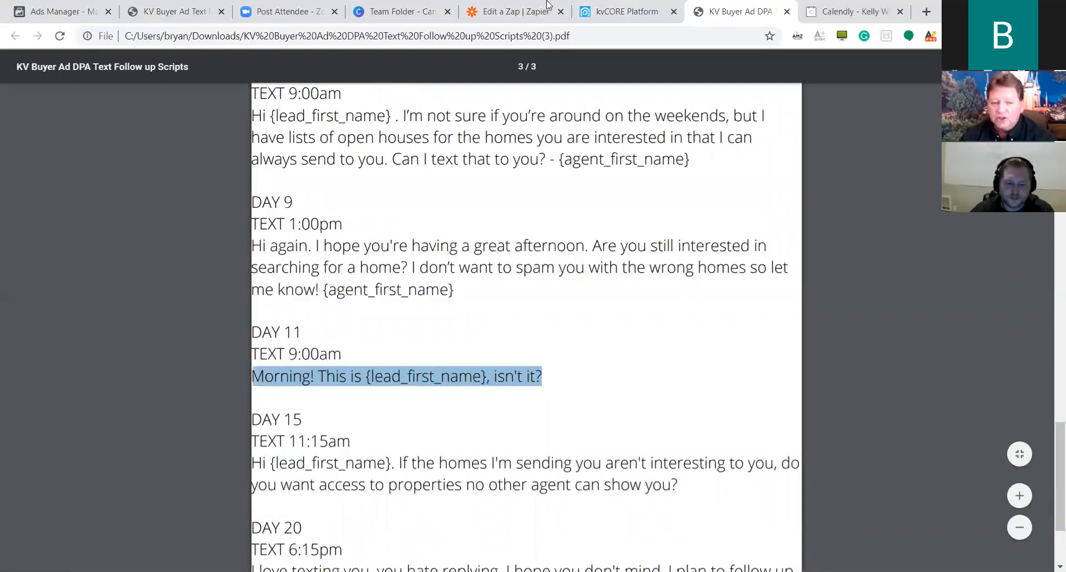
left_click(591, 11)
left_click(407, 243)
key("ctrl+v")
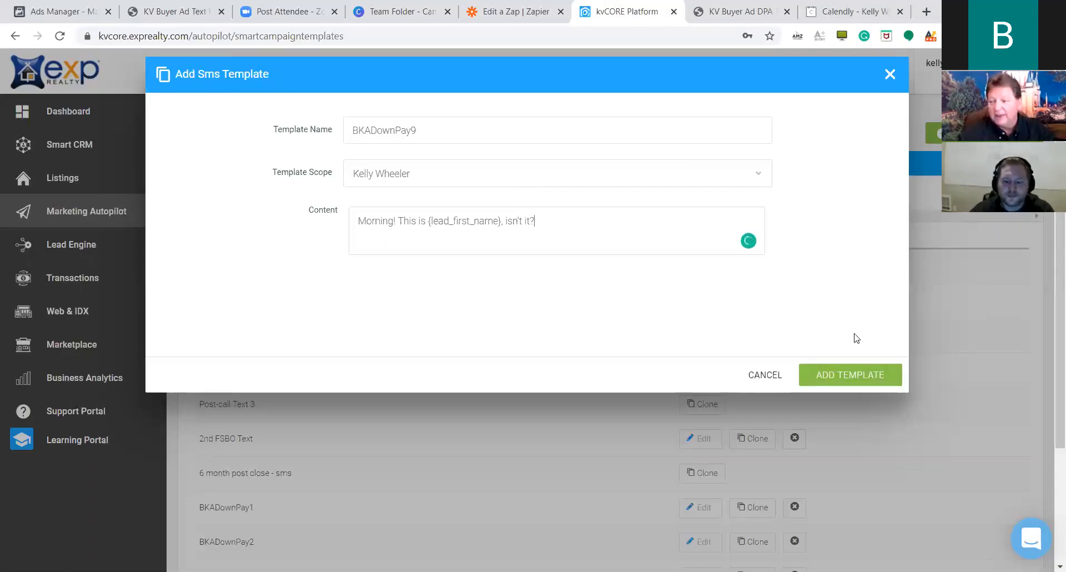
left_click(864, 374)
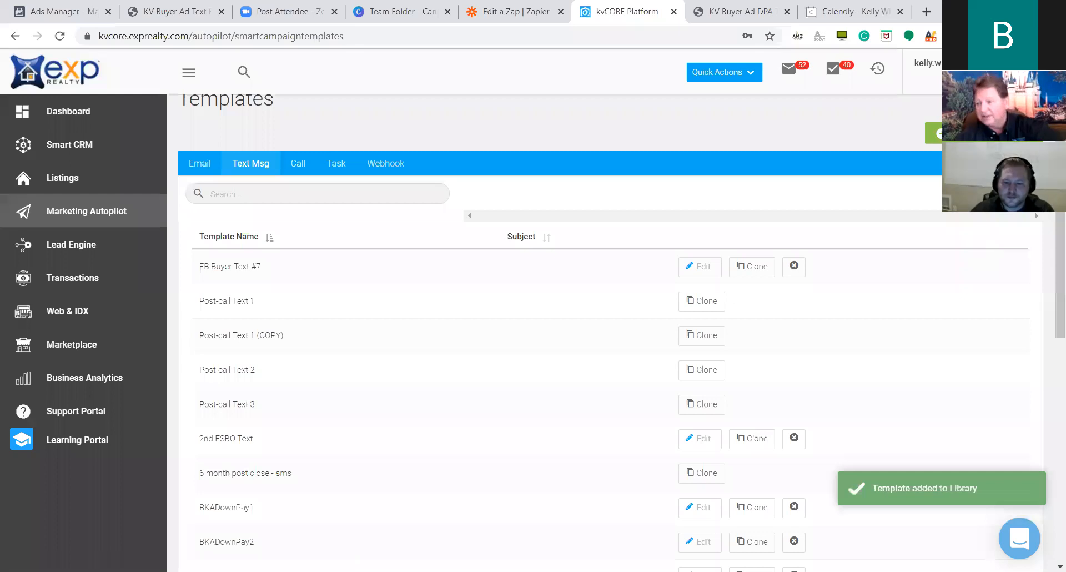
left_click(982, 133)
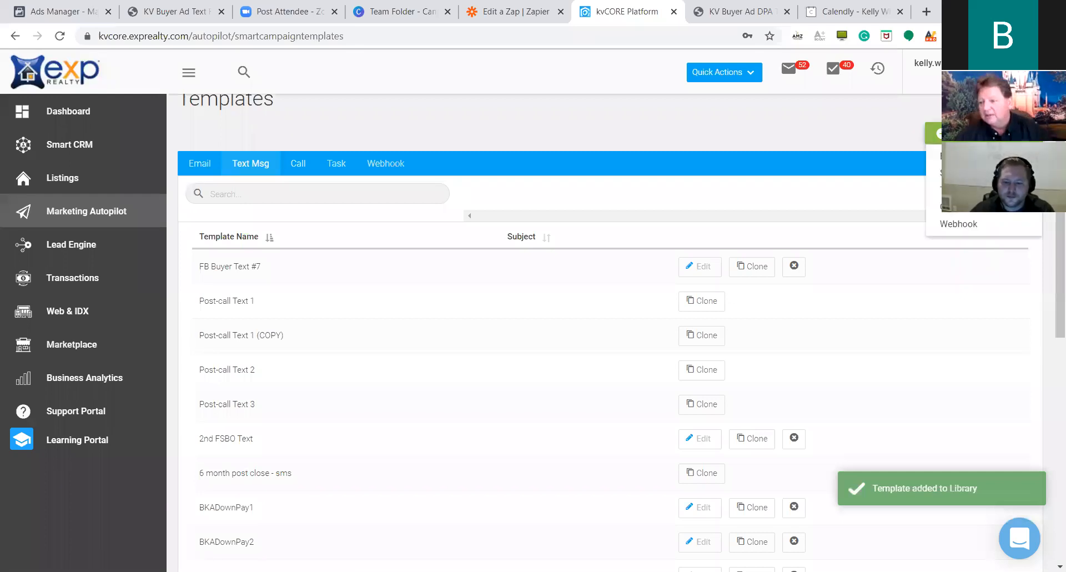
Create BKADownPay10 with the DAY 15 'properties no other agent can show you' message and save it.
left_click(955, 172)
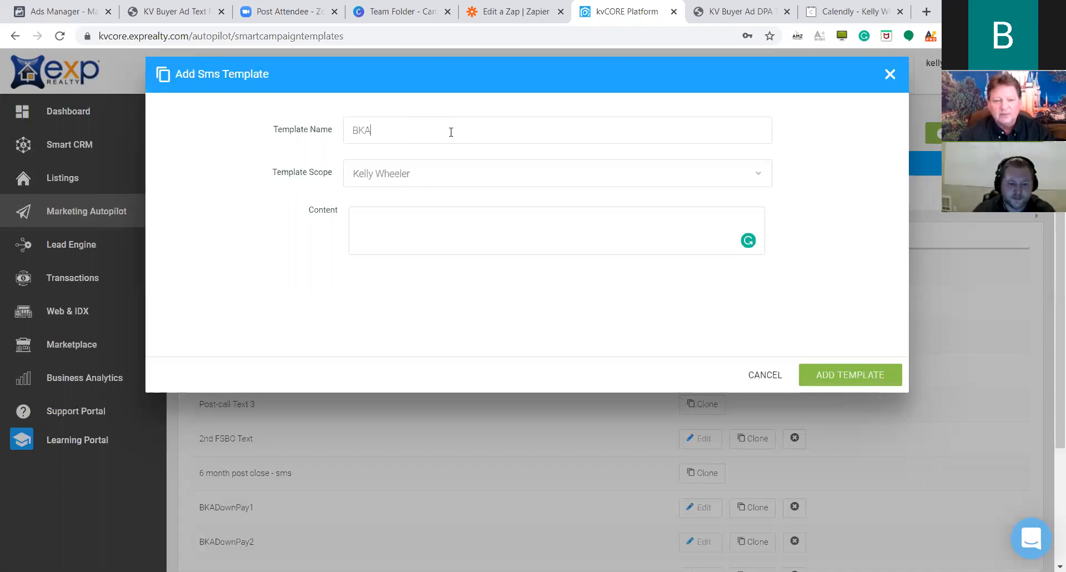
type("DownPay")
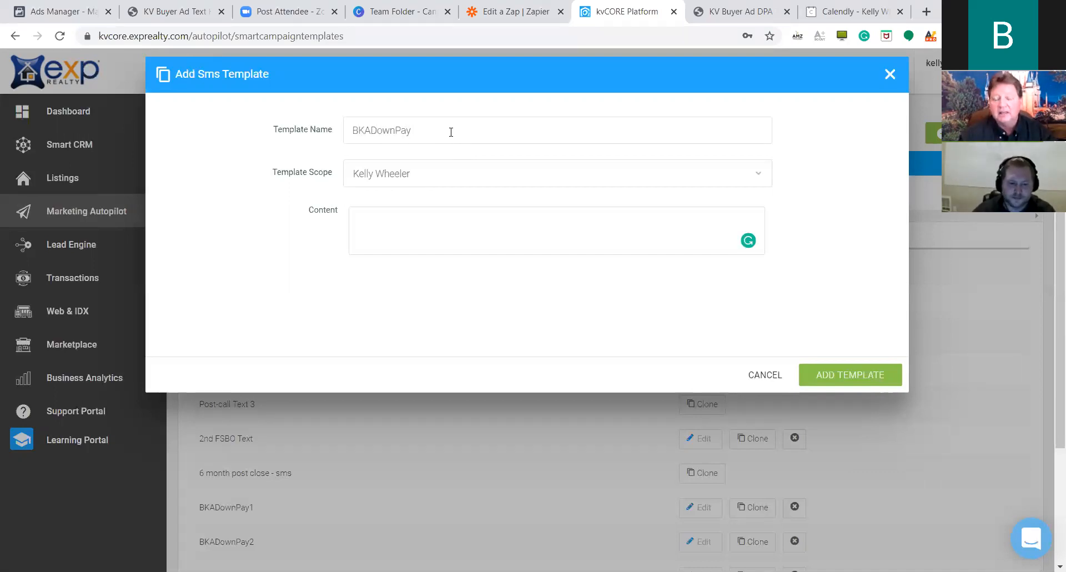
left_click(741, 11)
scroll(565, 339, "down", 3)
left_click_drag(685, 336, 252, 321)
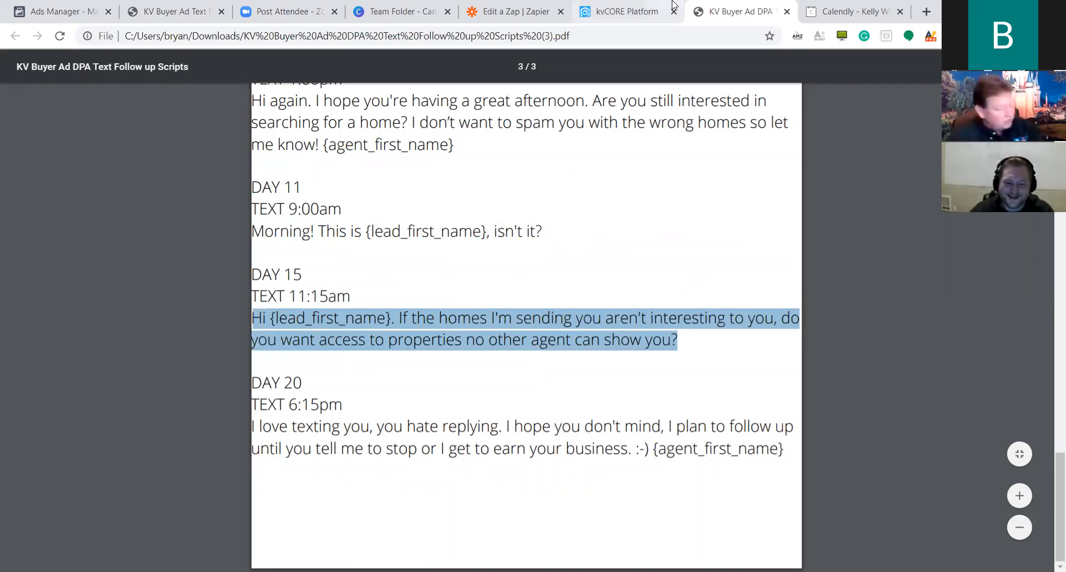
left_click(626, 11)
left_click(522, 242)
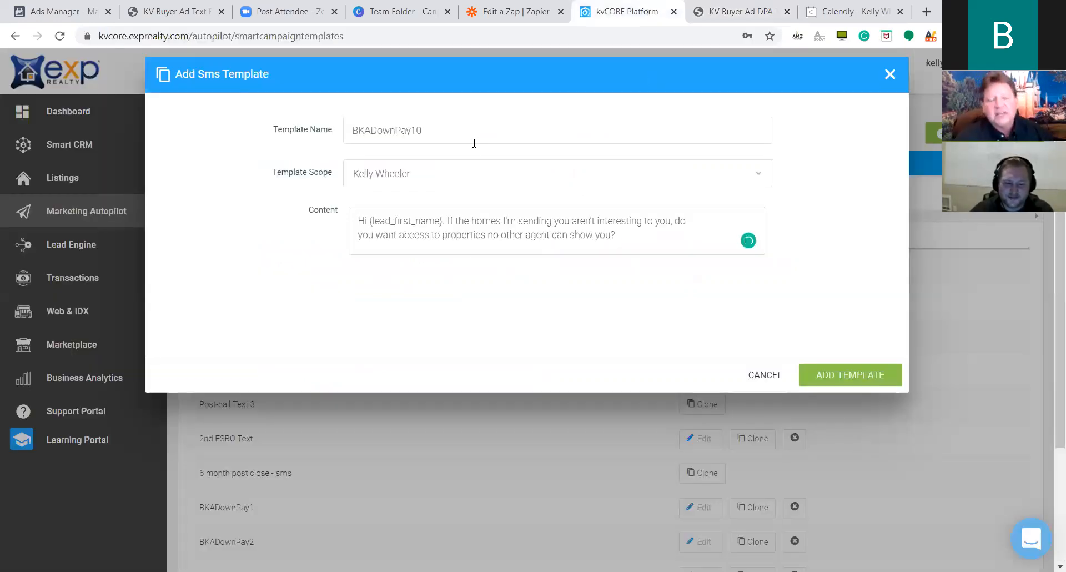
left_click_drag(472, 136, 341, 135)
left_click(848, 387)
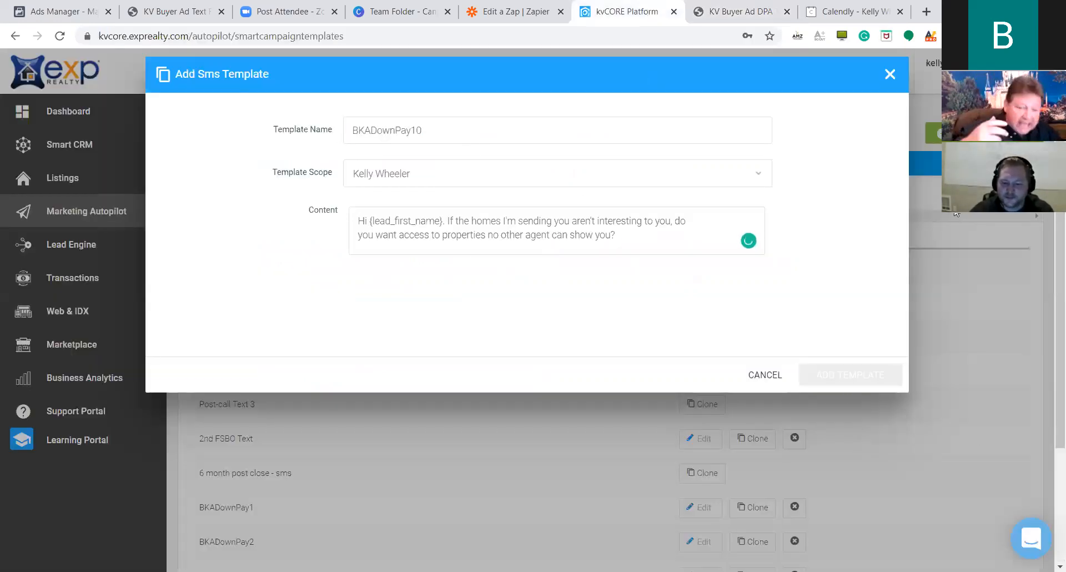
left_click(949, 172)
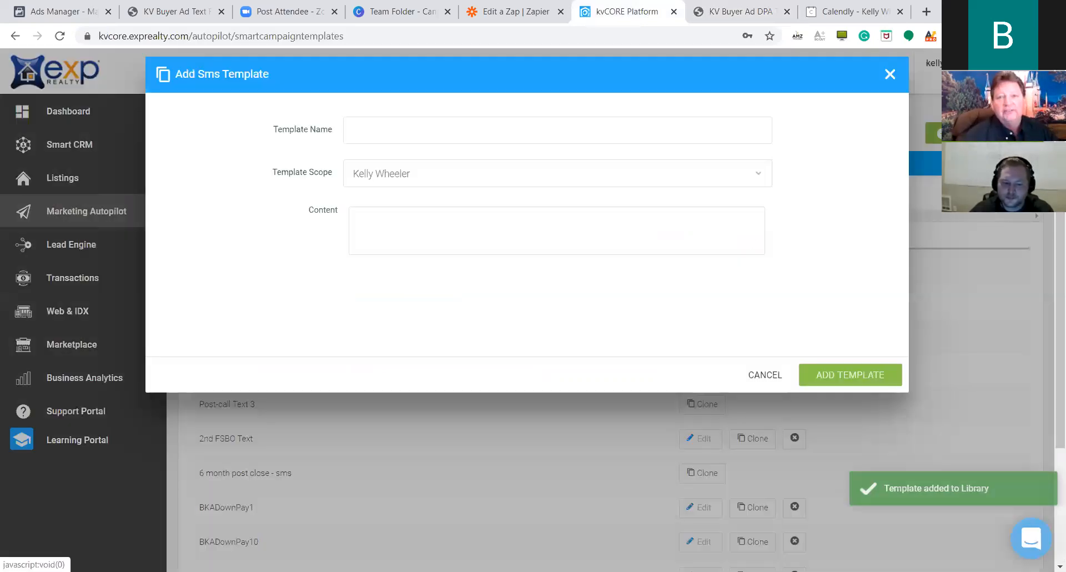
Name the new SMS template BKADownPay11.
left_click(419, 142)
key("ctrl+v")
key("BackSpace")
type("1")
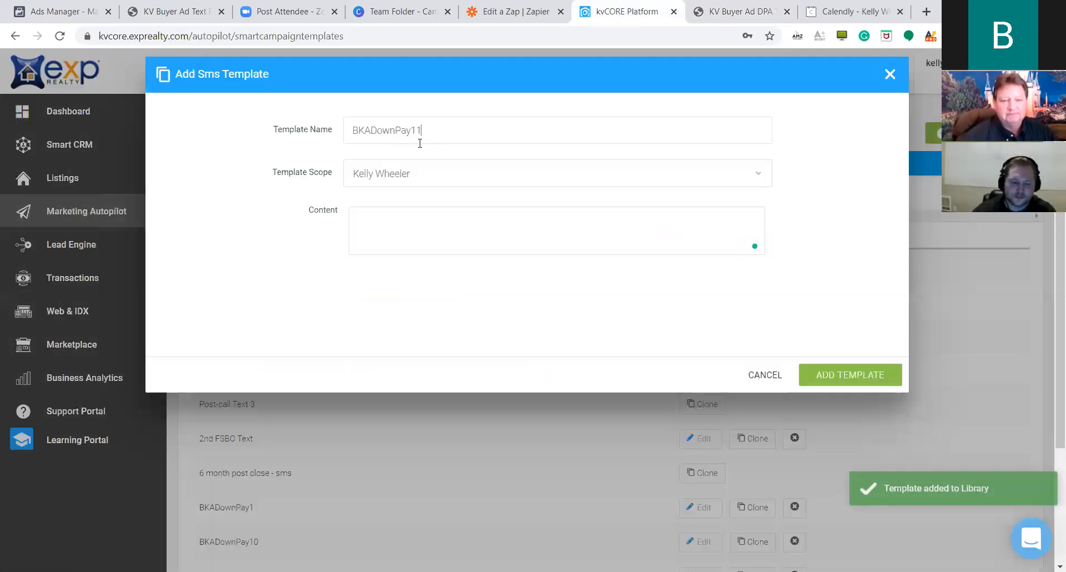
left_click(533, 233)
Copy the DAY 20 'I love texting you, you hate replying' message into the template content.
left_click(726, 14)
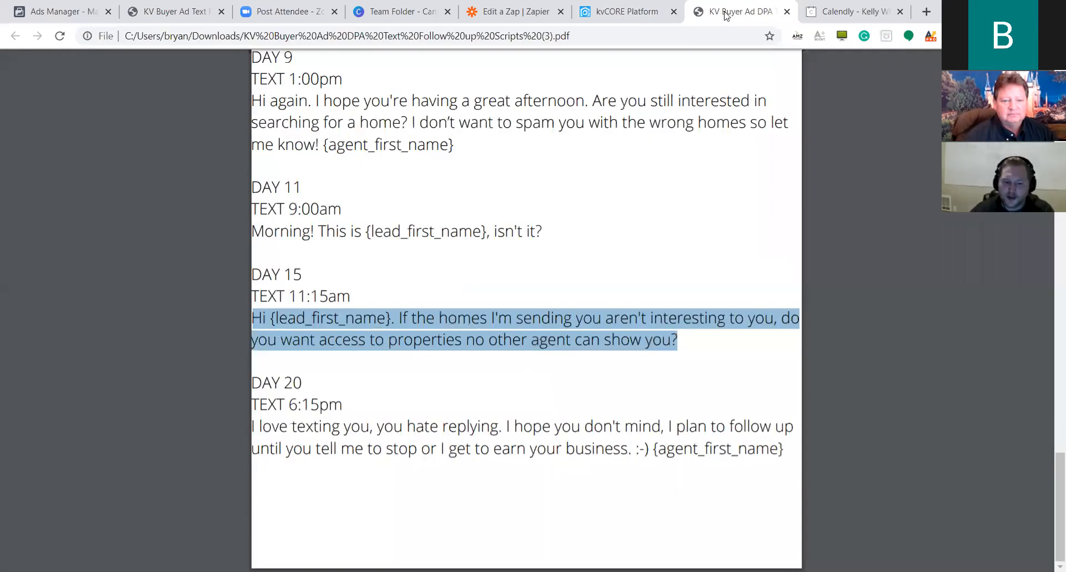
left_click_drag(783, 450, 255, 419)
key("ctrl+c")
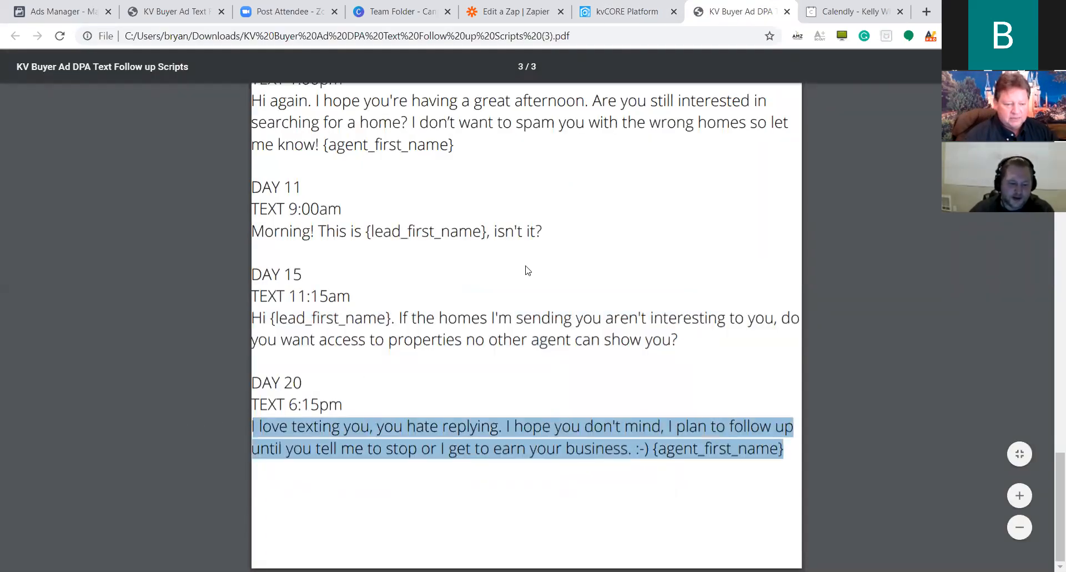
left_click(614, 11)
left_click(469, 241)
key("ctrl+v")
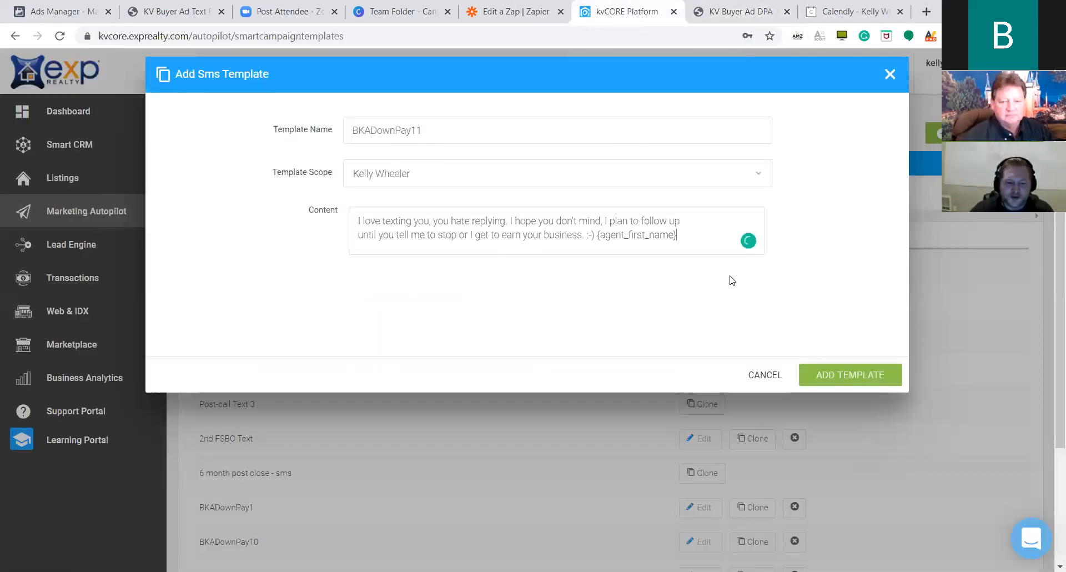
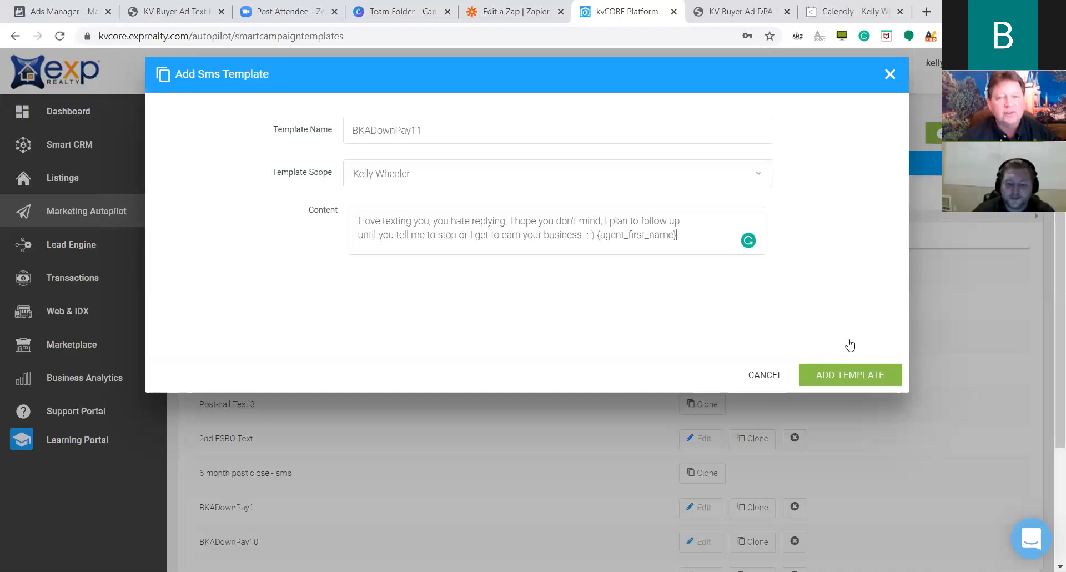
Save the BKADownPay11 text template to the library and switch to the Campaign Library.
left_click(883, 383)
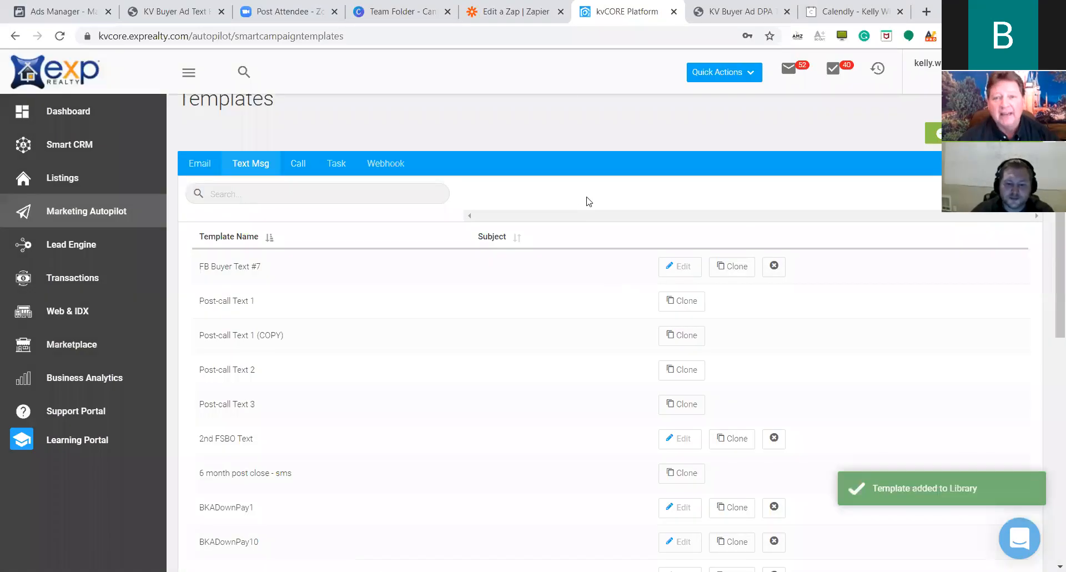
left_click(237, 117)
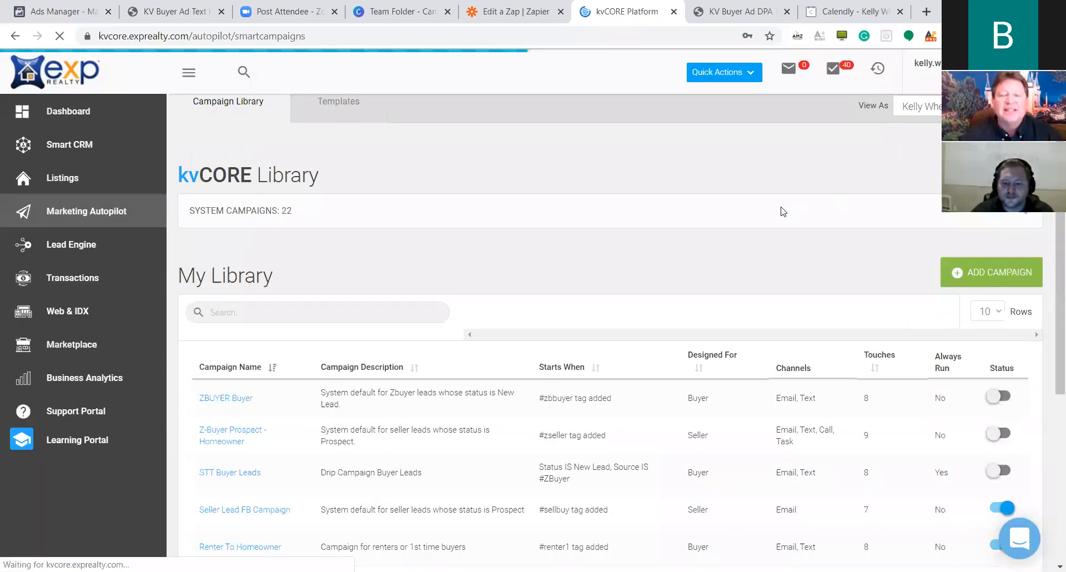
Discard a first campaign attempt and reopen the Add New Campaign wizard at its start-trigger step.
scroll(694, 232, "down", 3)
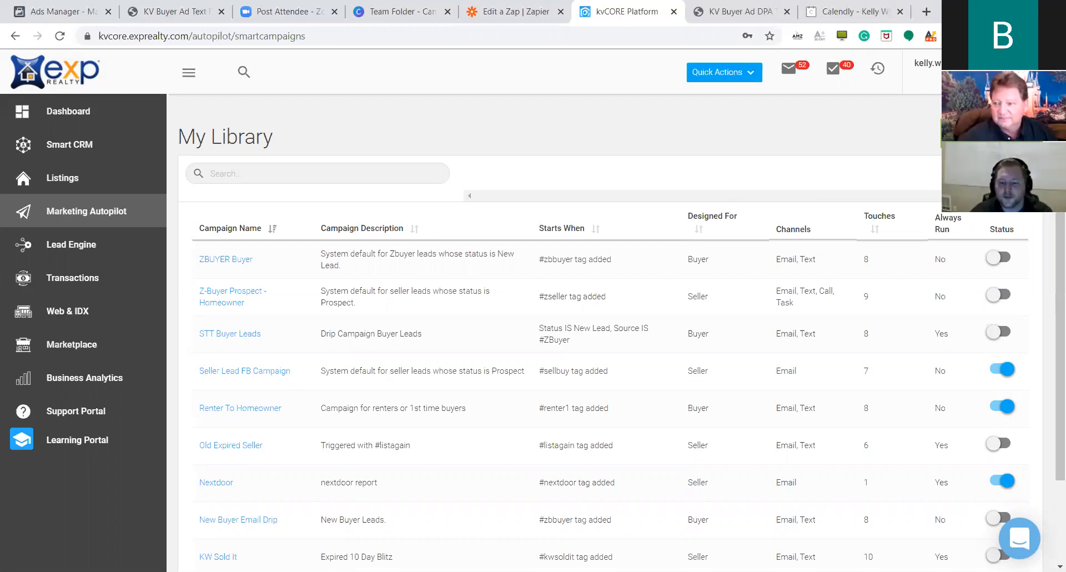
left_click(986, 134)
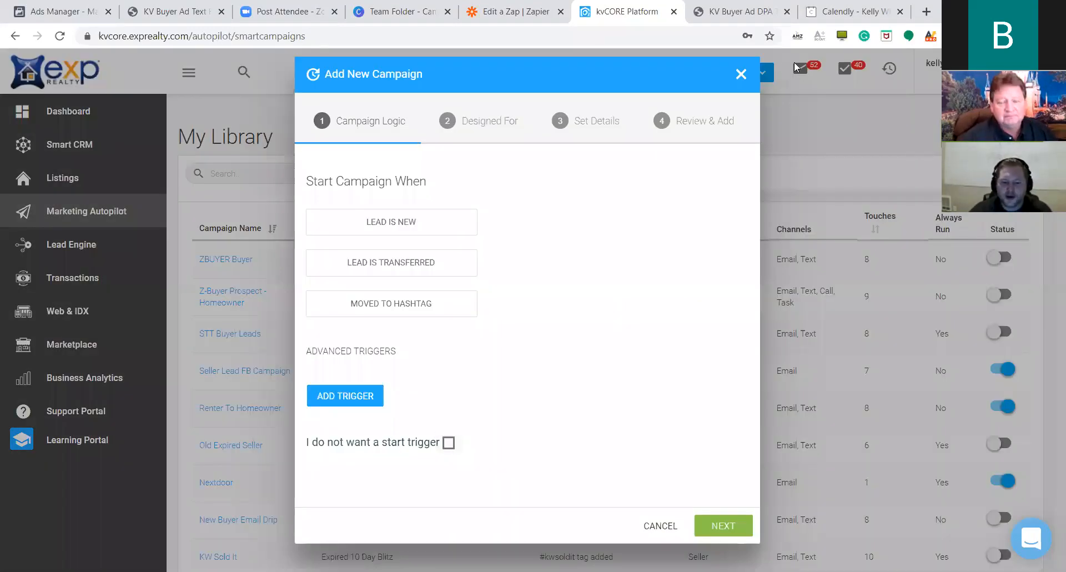
left_click(740, 76)
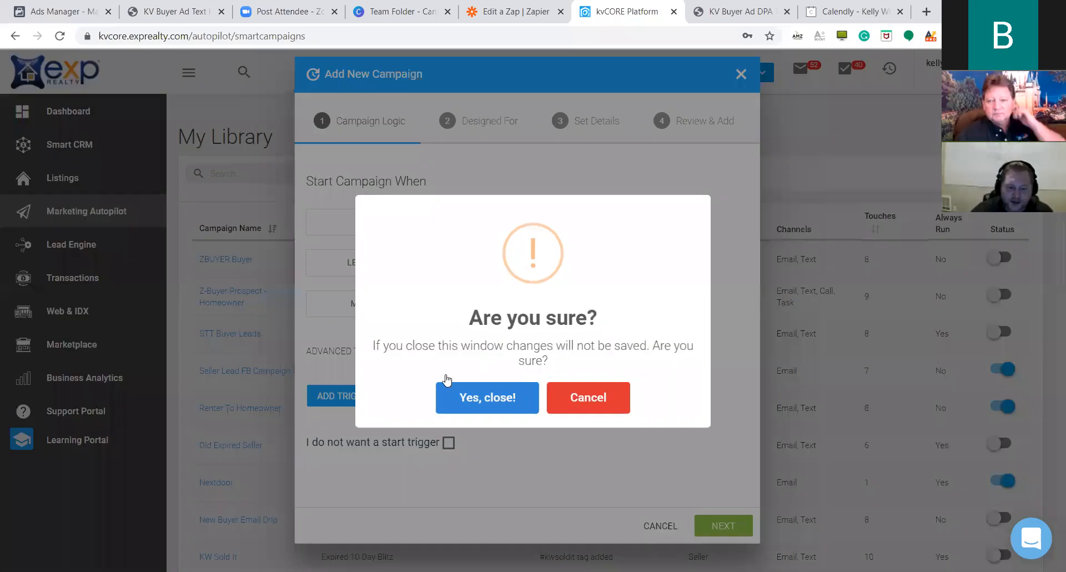
left_click(446, 393)
scroll(583, 255, "up", 3)
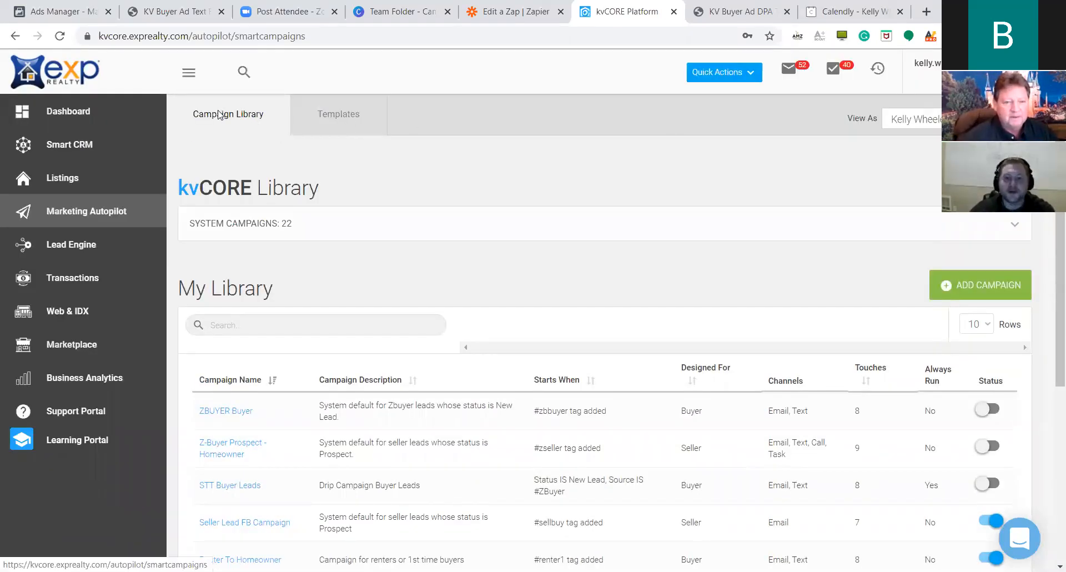
left_click(964, 287)
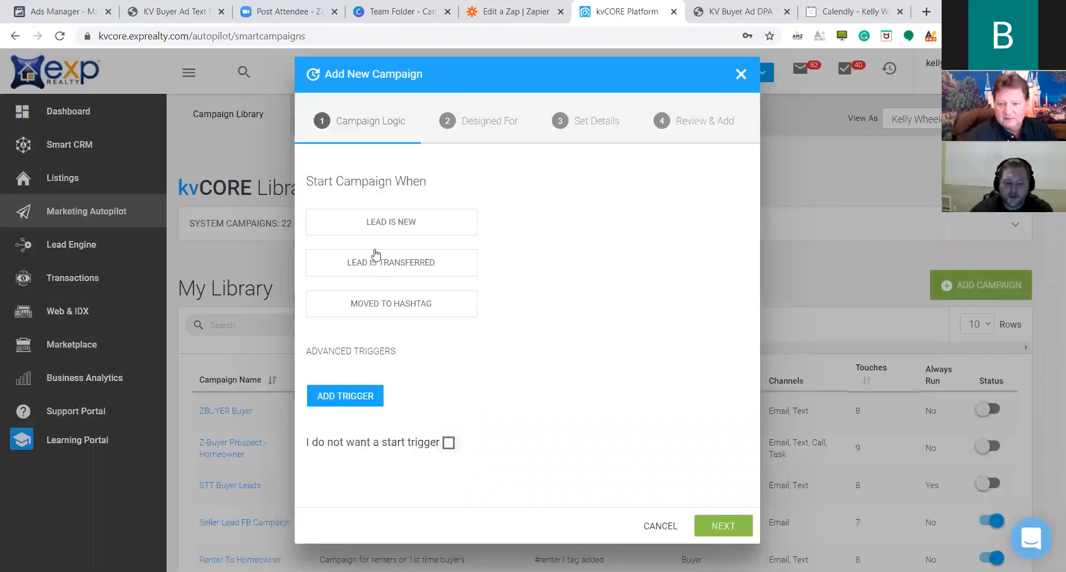
Trigger the campaign when a new lead comes from the BKADownPay source.
left_click(471, 224)
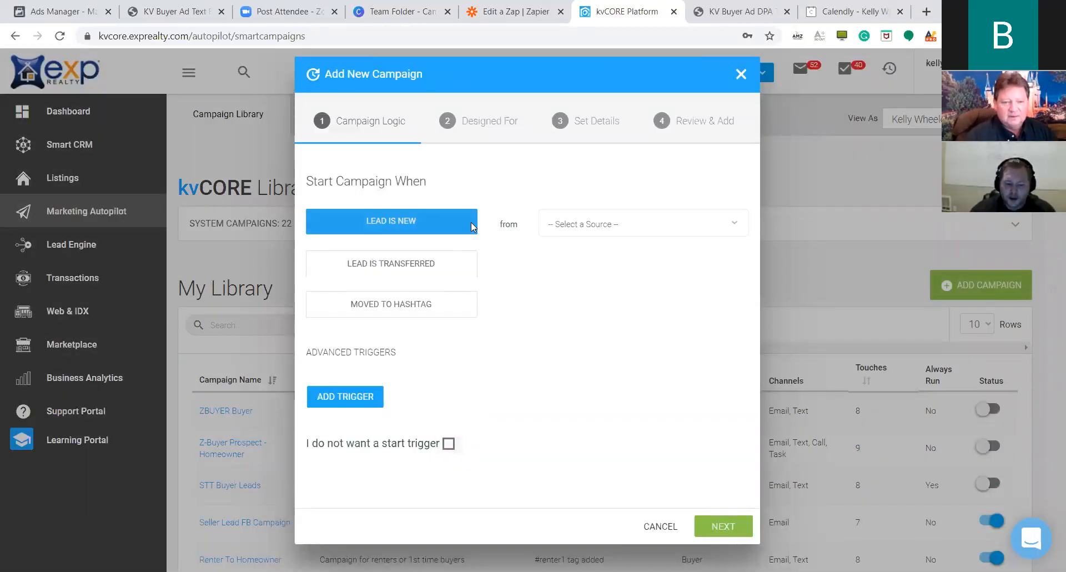
left_click(647, 222)
type("BKA")
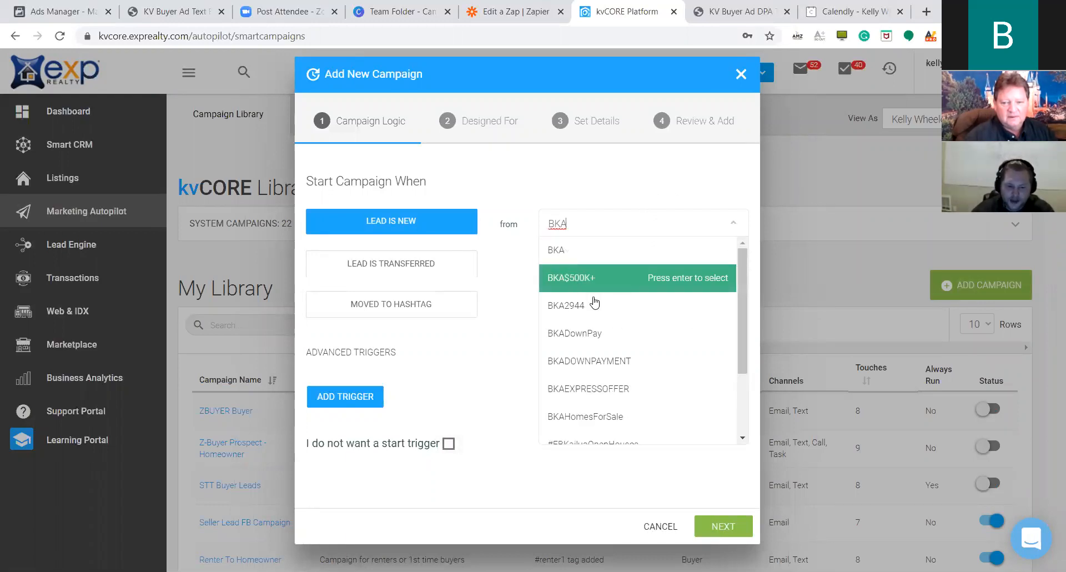
scroll(619, 315, "down", 1)
left_click(687, 277)
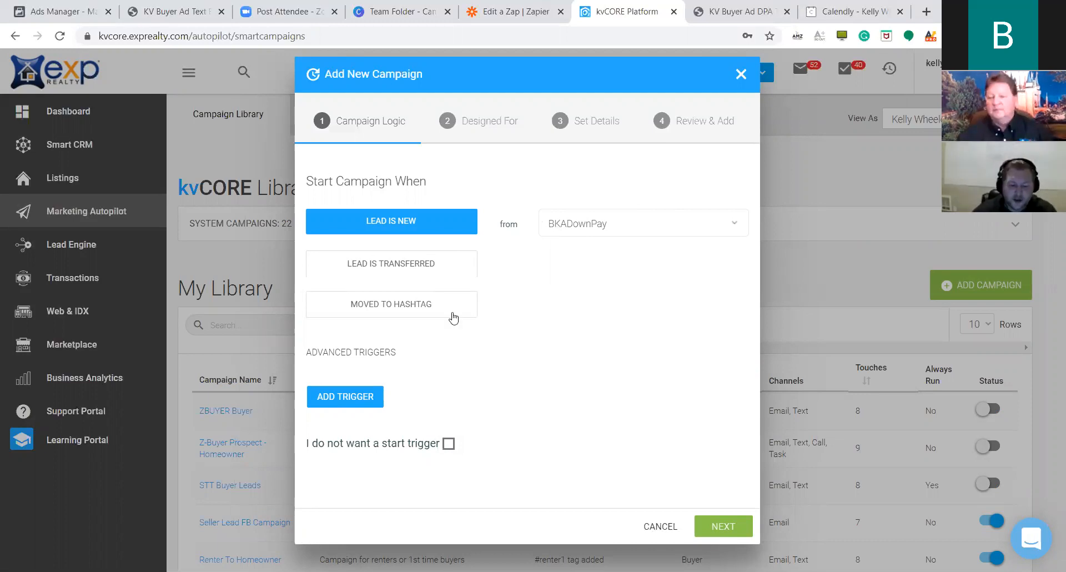
left_click(741, 527)
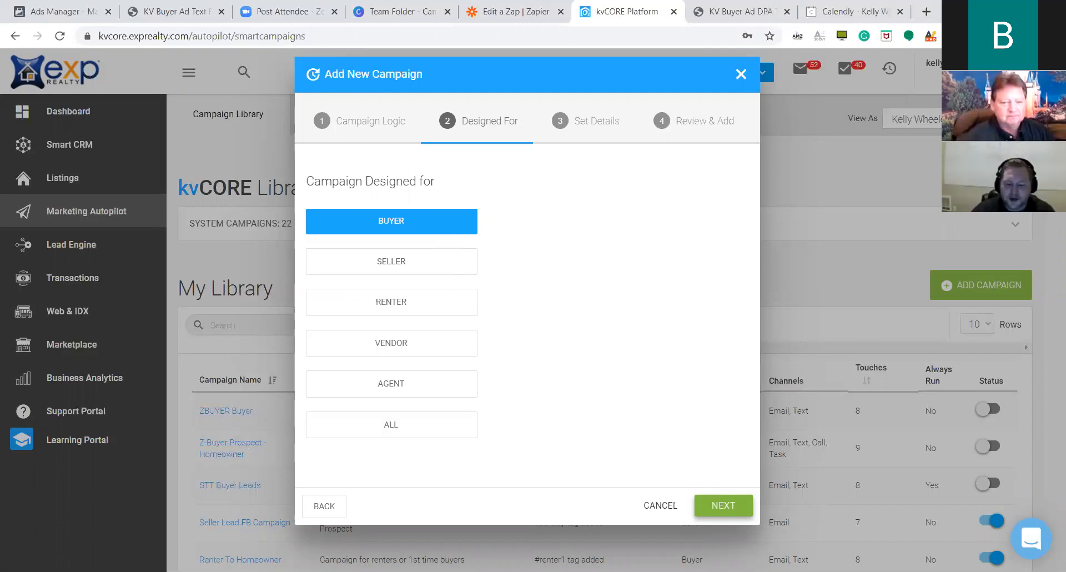
Name the buyer campaign BKADownPay and describe it as an initial conversation starter for Down Payment Assist.
left_click(714, 505)
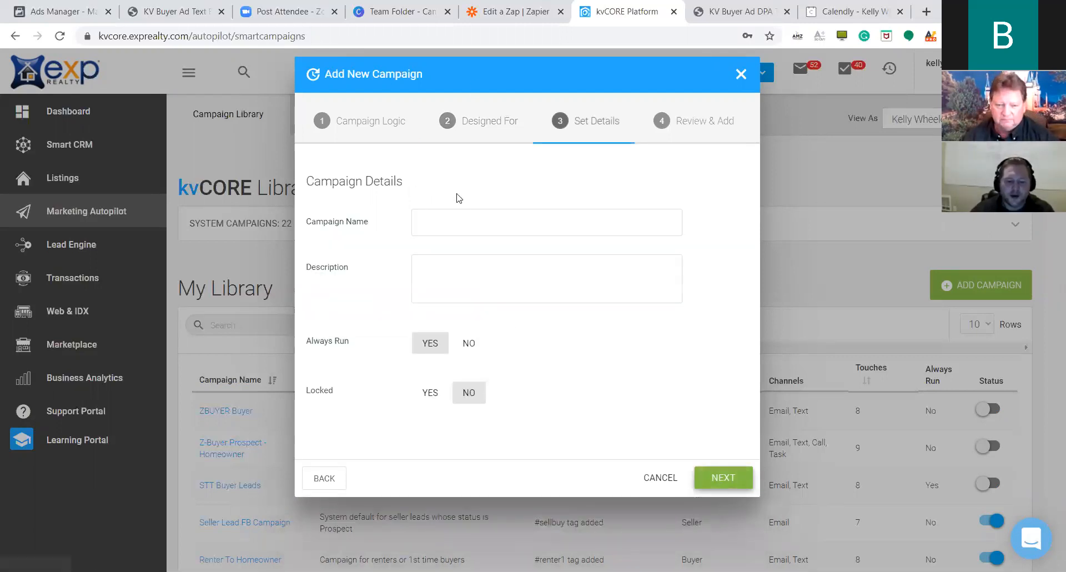
left_click(459, 211)
type("BKA")
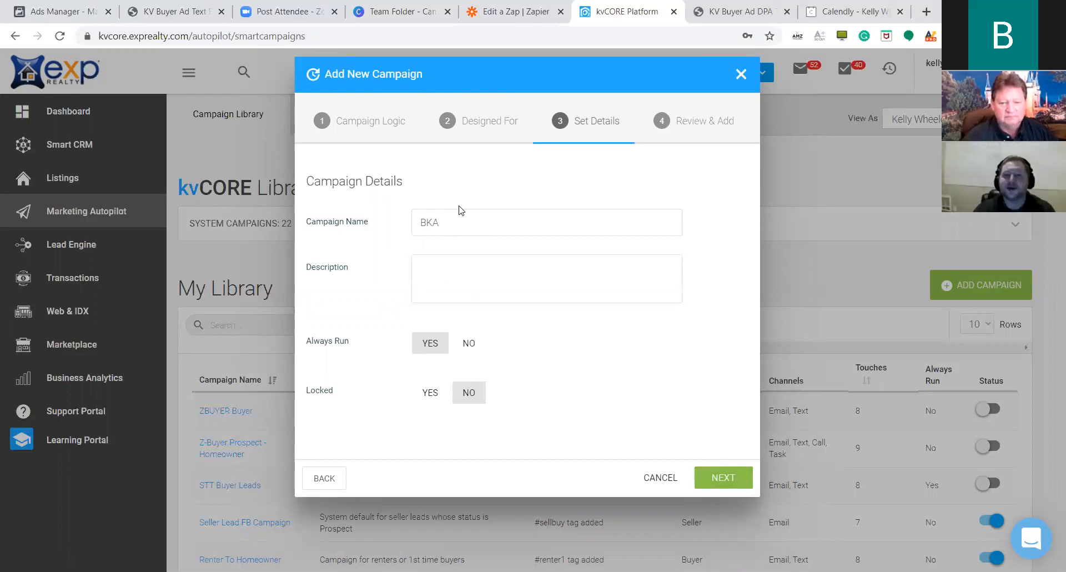
type("Down")
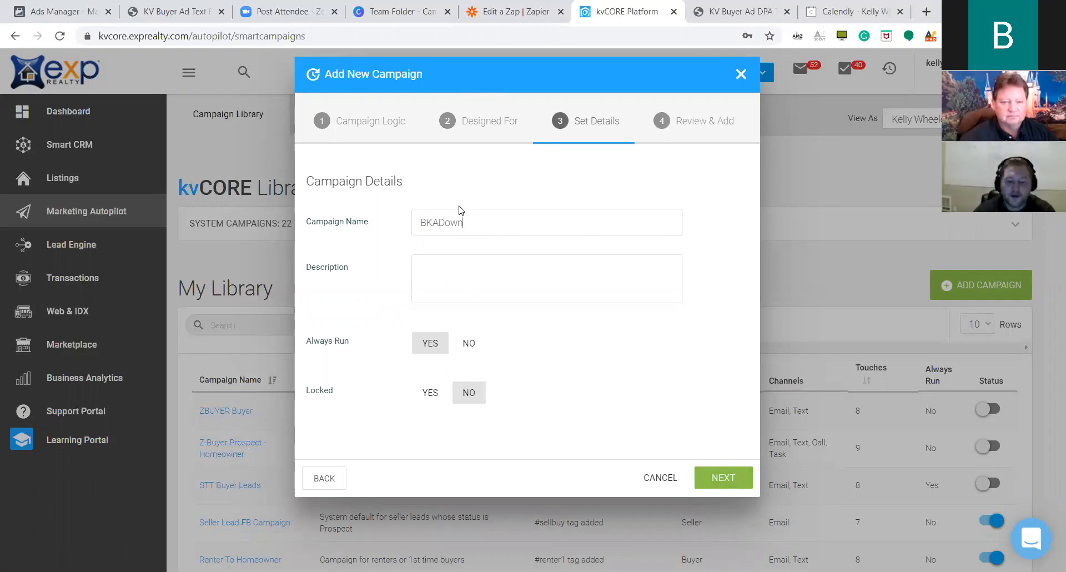
type("Pay")
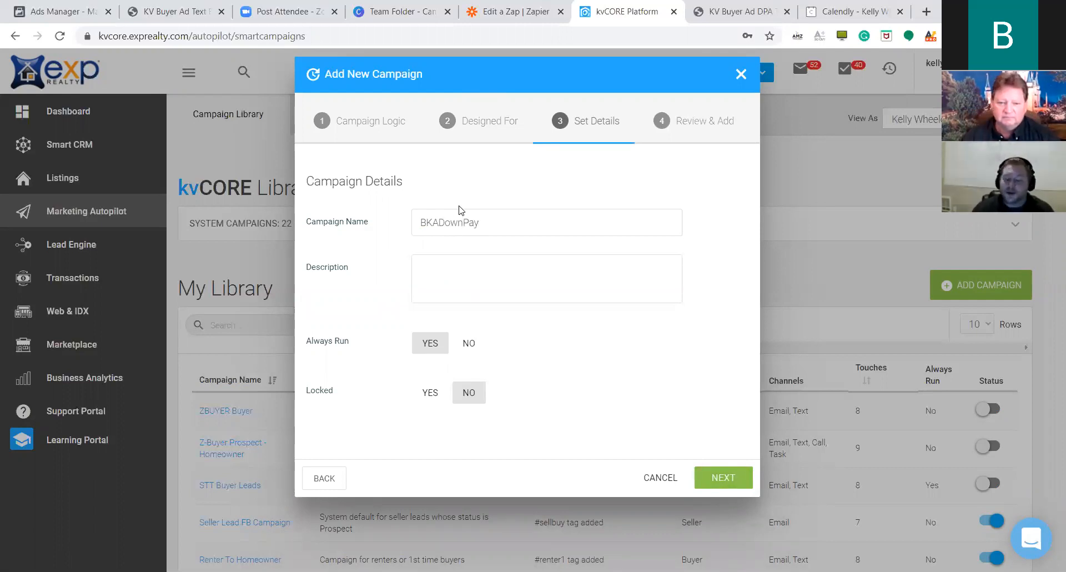
left_click(491, 285)
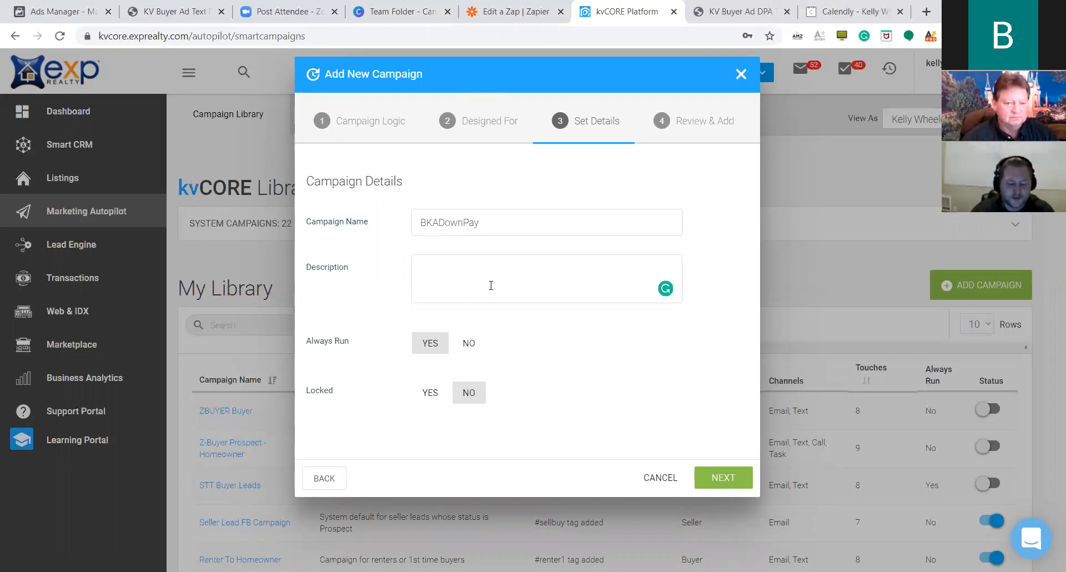
type("Initial ")
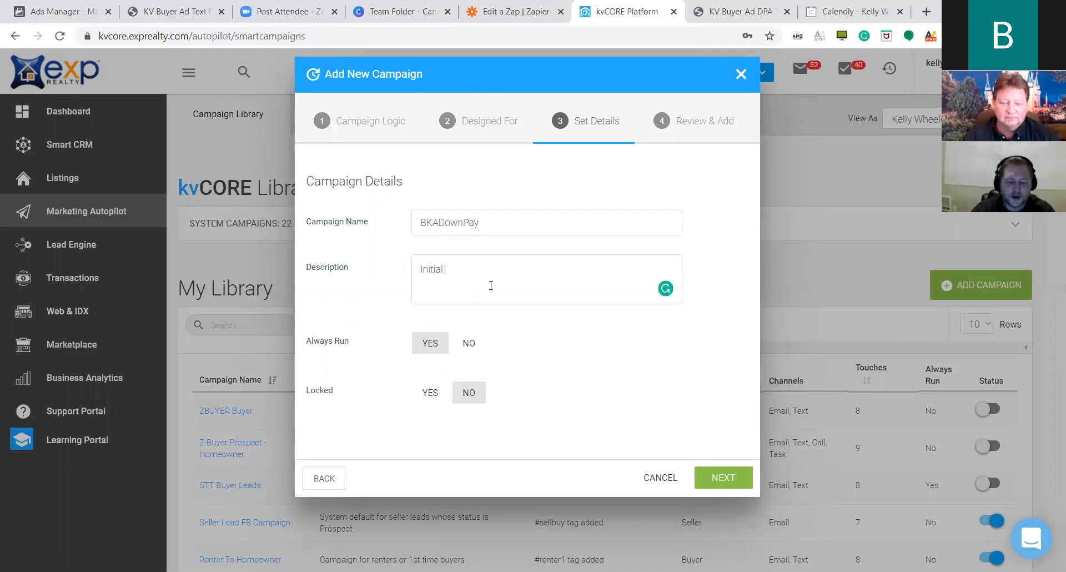
type("conversa")
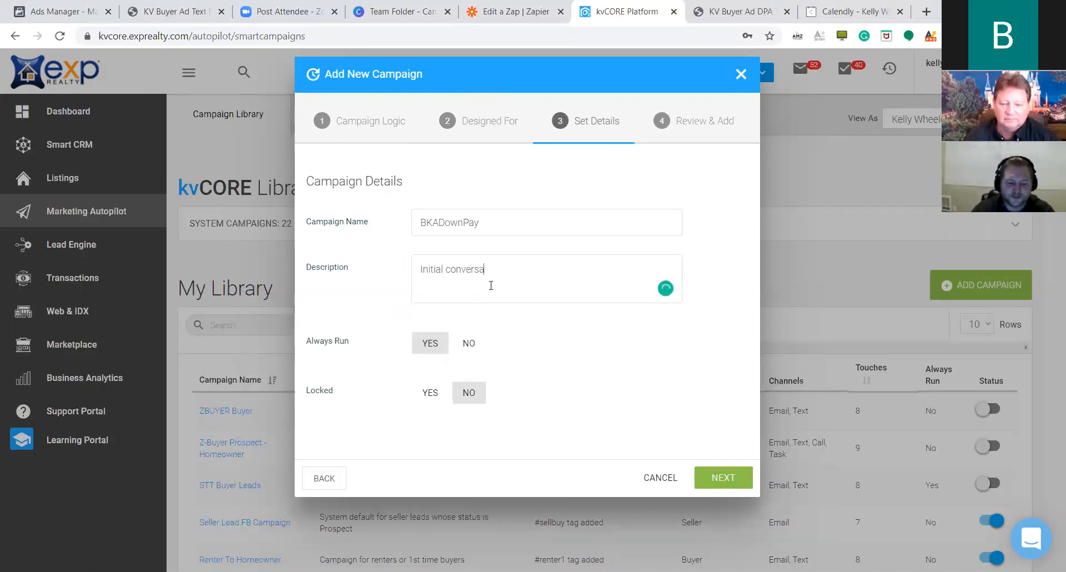
type("tion starter for BKA")
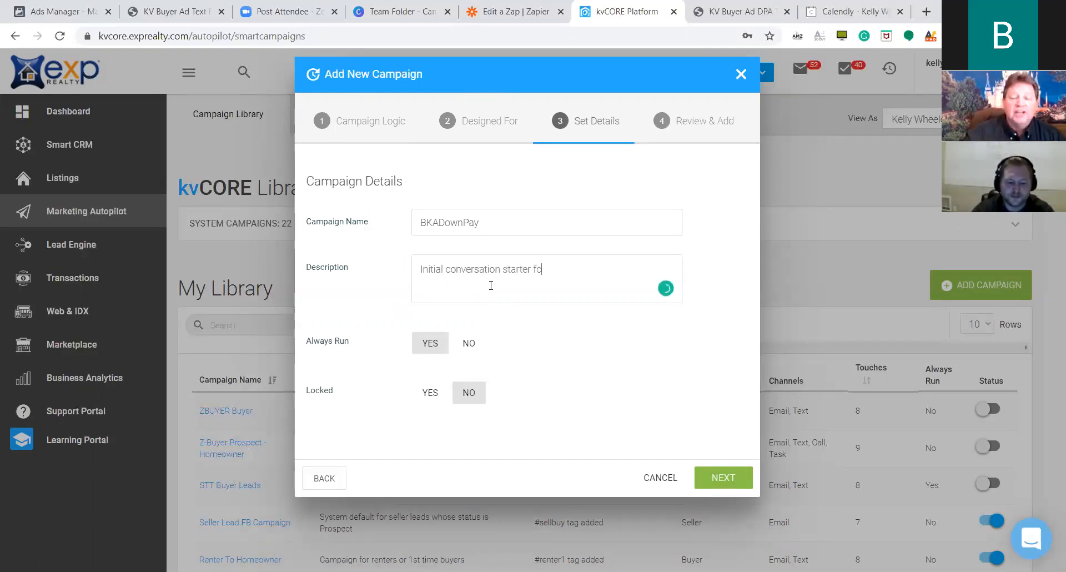
key("BackSpace")
key("BackSpace")
key("BackSpace")
type("DOwn")
key("BackSpace")
key("BackSpace")
key("BackSpace")
type("own ")
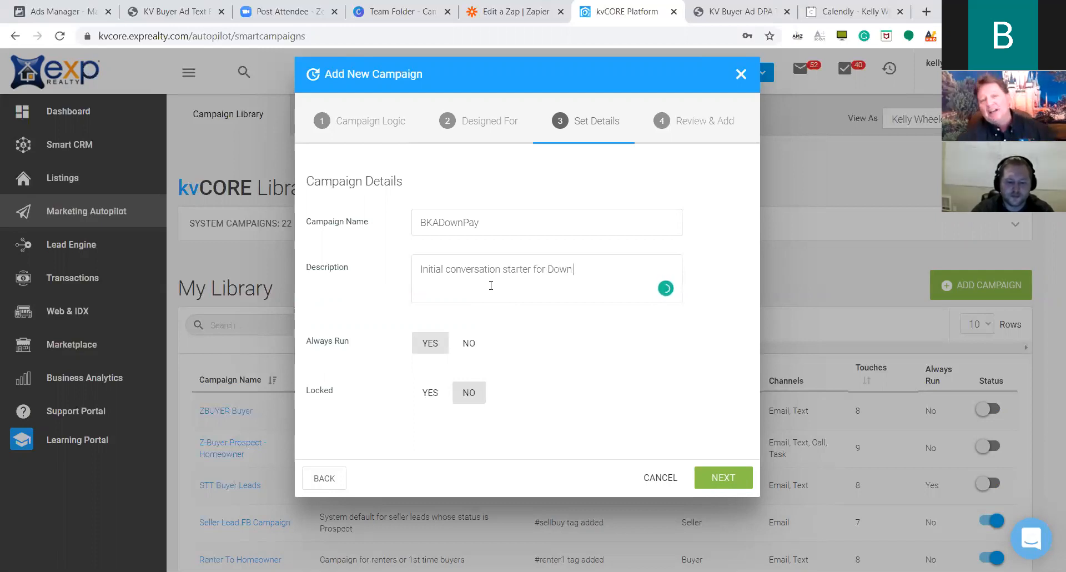
type("Payment Assist")
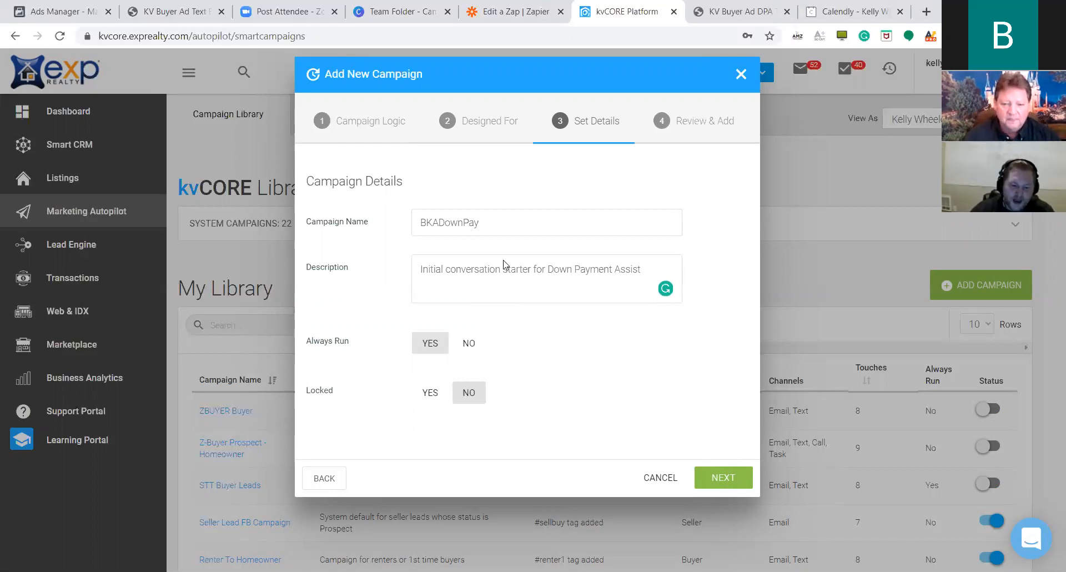
Set the campaign to Always Run and continue to Review & Add.
triple_click(483, 270)
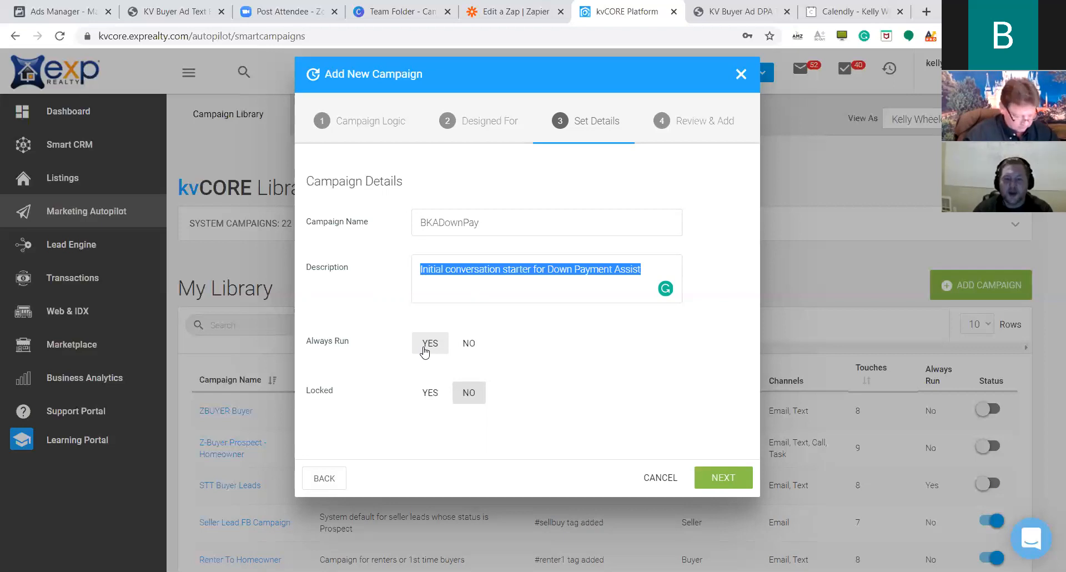
left_click(425, 348)
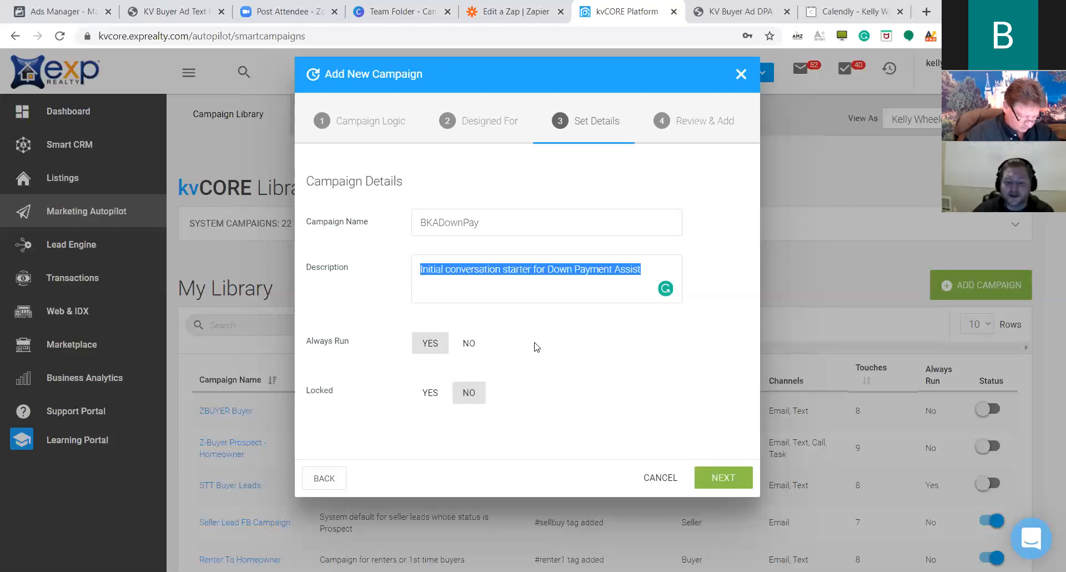
left_click(612, 419)
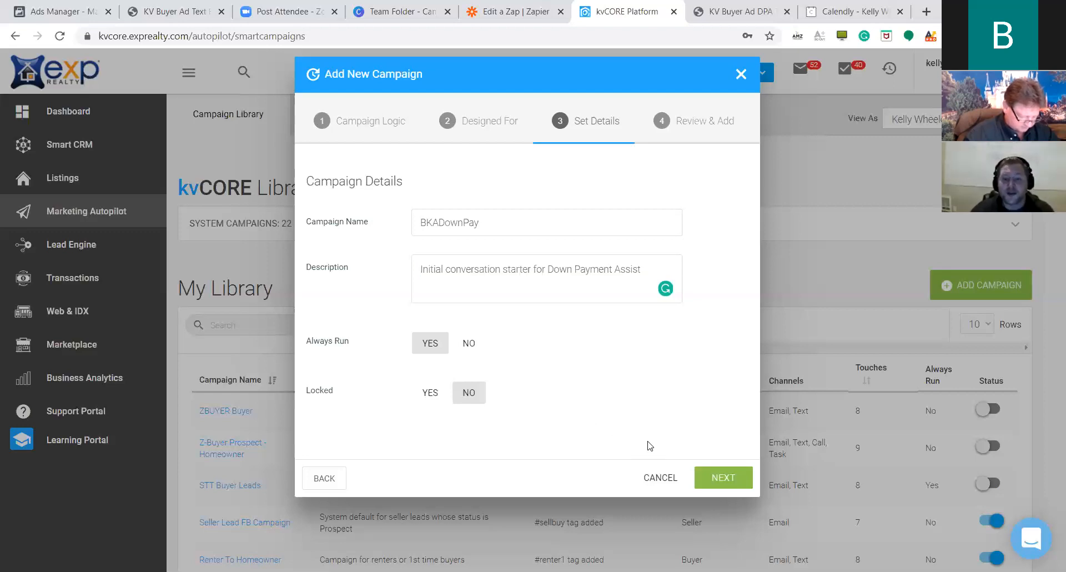
left_click(720, 481)
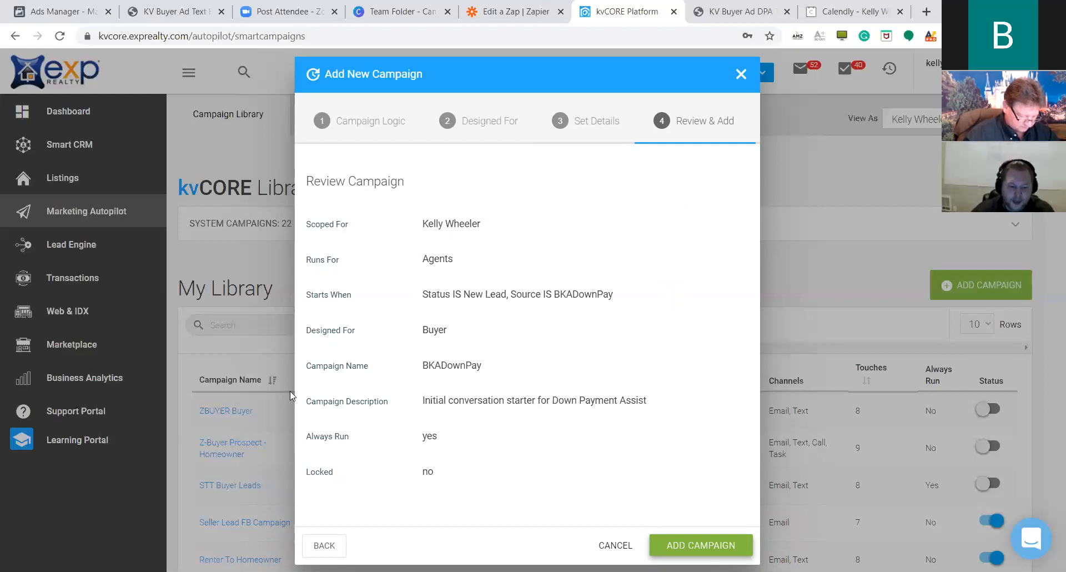
Check the campaign's scope, new-lead trigger, BKADownPay source and Buyer audience on the review page.
left_click_drag(422, 226, 512, 225)
left_click(514, 225)
left_click_drag(418, 260, 495, 266)
left_click(494, 266)
left_click_drag(420, 294, 572, 298)
left_click(556, 324)
left_click_drag(502, 294, 646, 306)
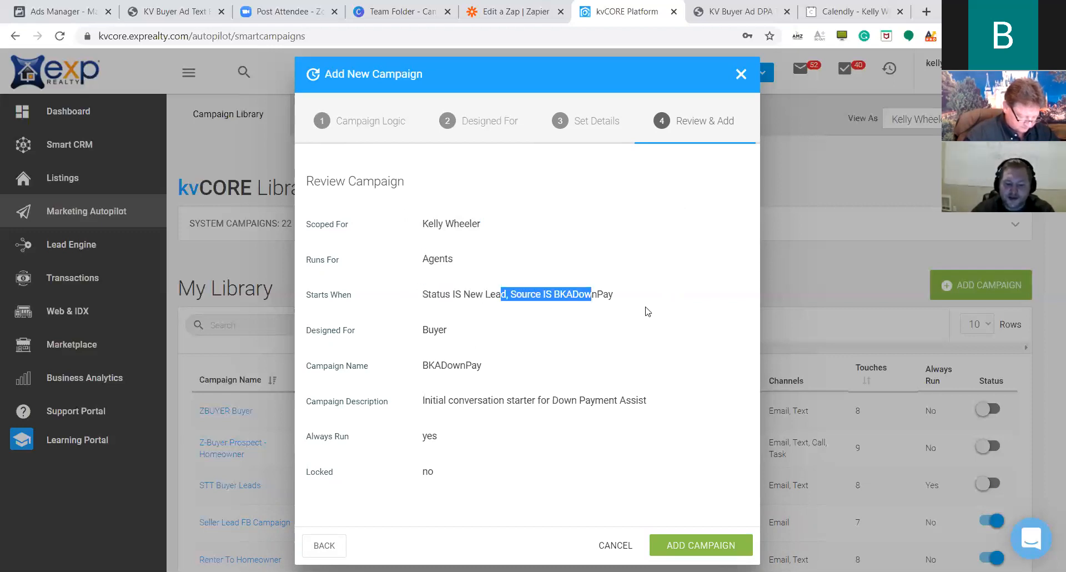
left_click(646, 306)
left_click_drag(425, 329, 526, 348)
left_click(526, 348)
Check the name, description and Locked setting, then add the BKADownPay campaign.
left_click_drag(446, 367, 537, 375)
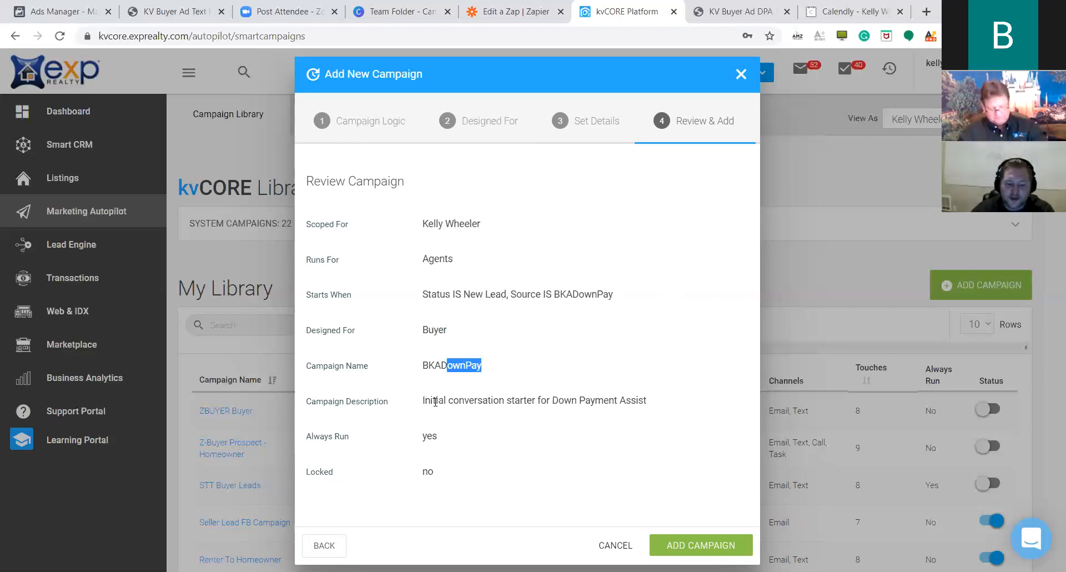
triple_click(491, 400)
left_click(473, 444)
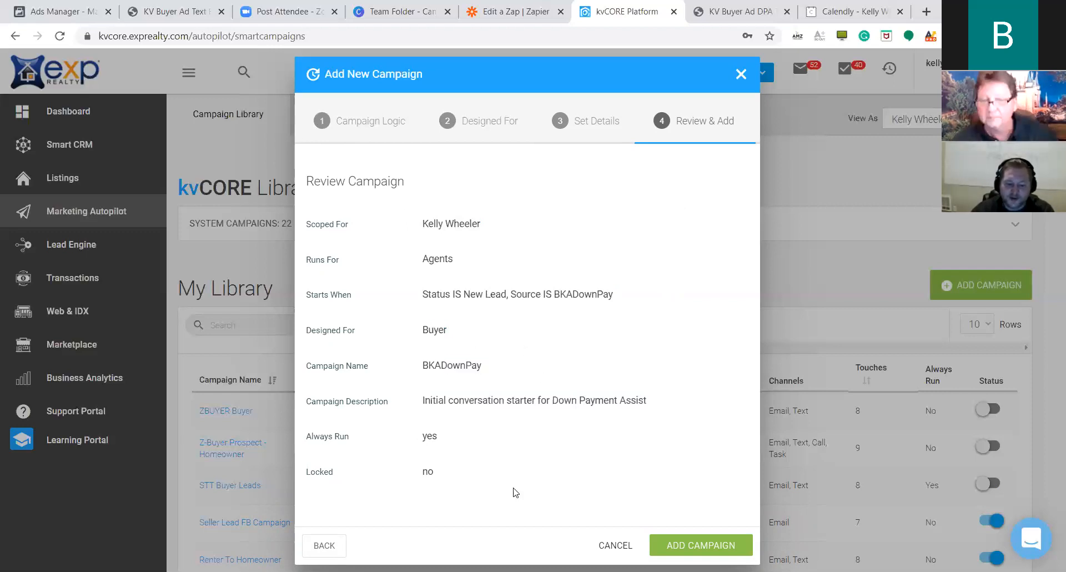
double_click(469, 482)
left_click(470, 474)
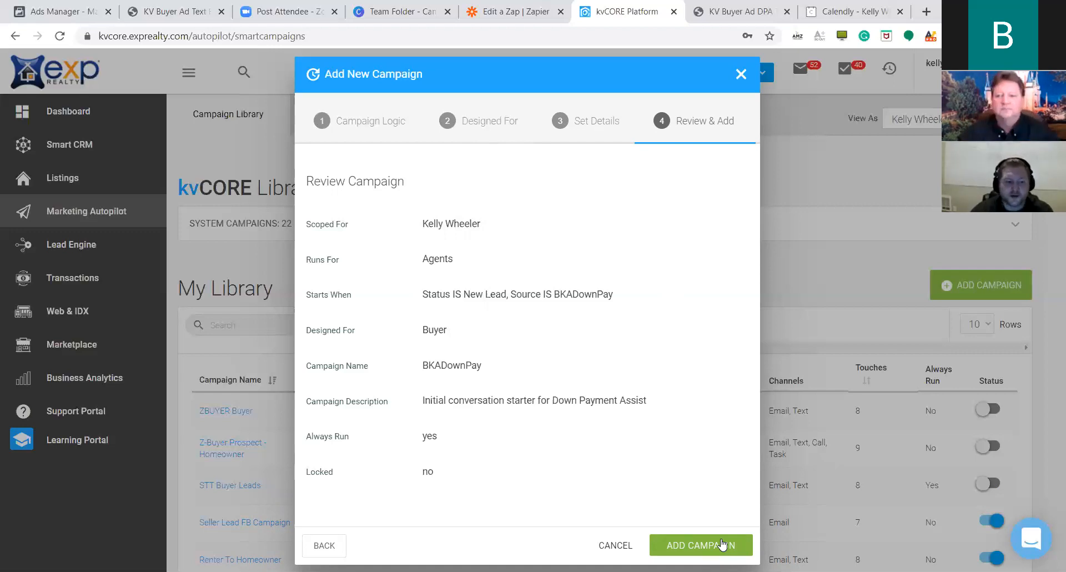
left_click(721, 544)
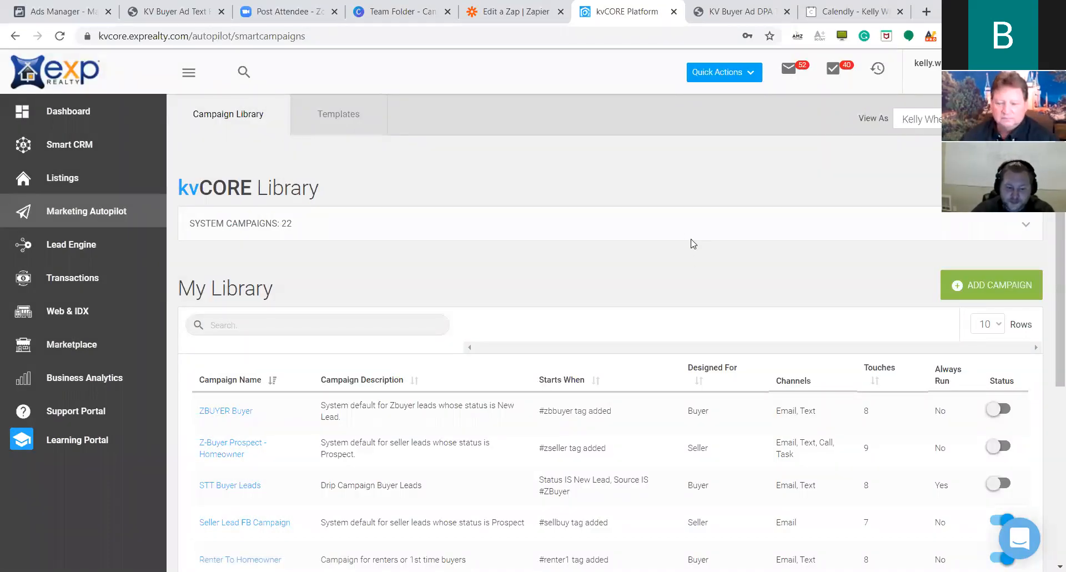
Refresh the Campaign Library, go to page 2 of My Library and open BKADownPay.
scroll(810, 216, "down", 4)
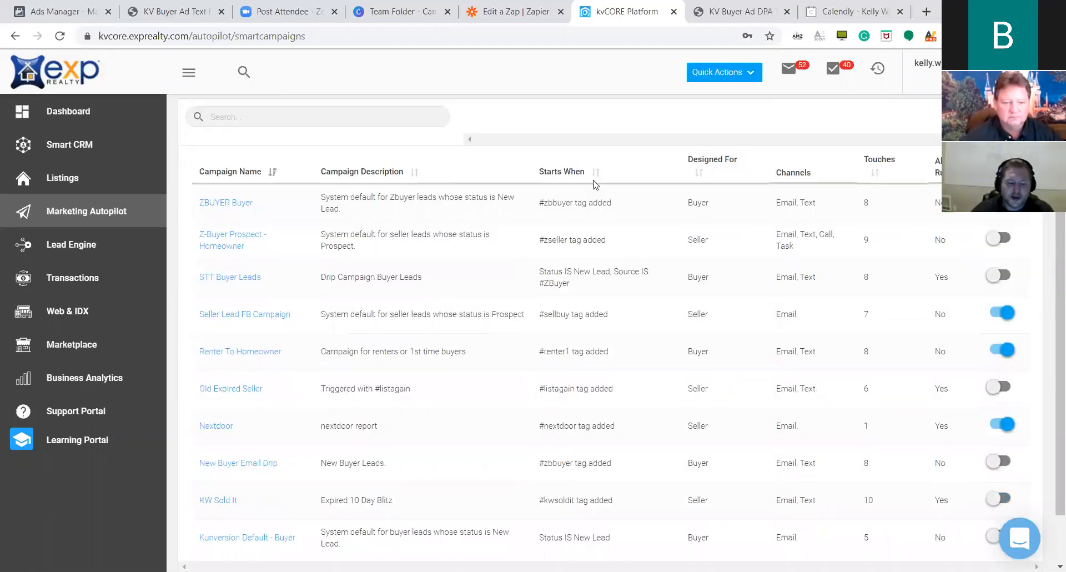
scroll(488, 443, "down", 1)
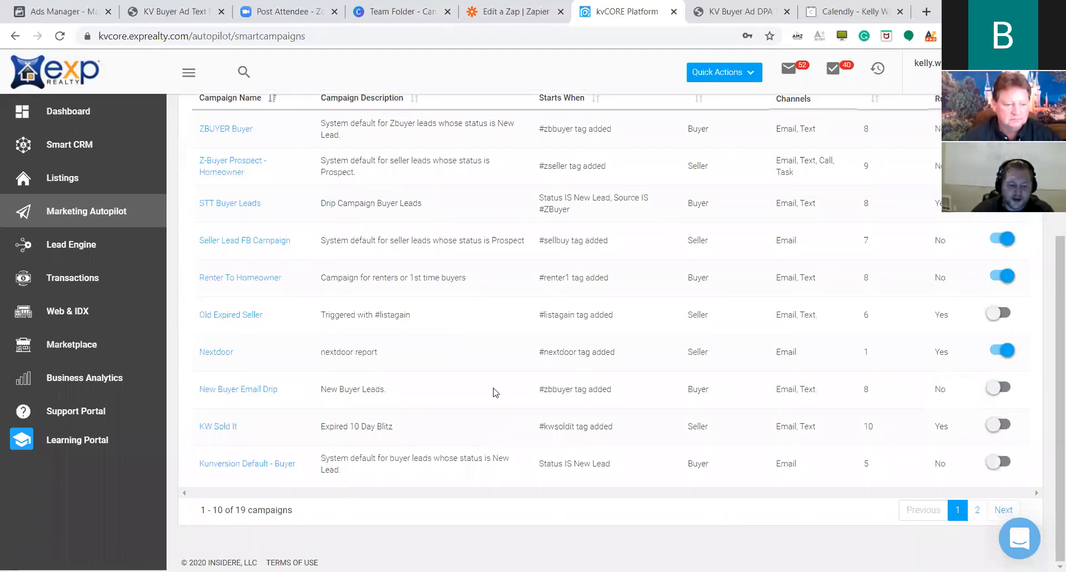
scroll(462, 319, "up", 5)
left_click(210, 134)
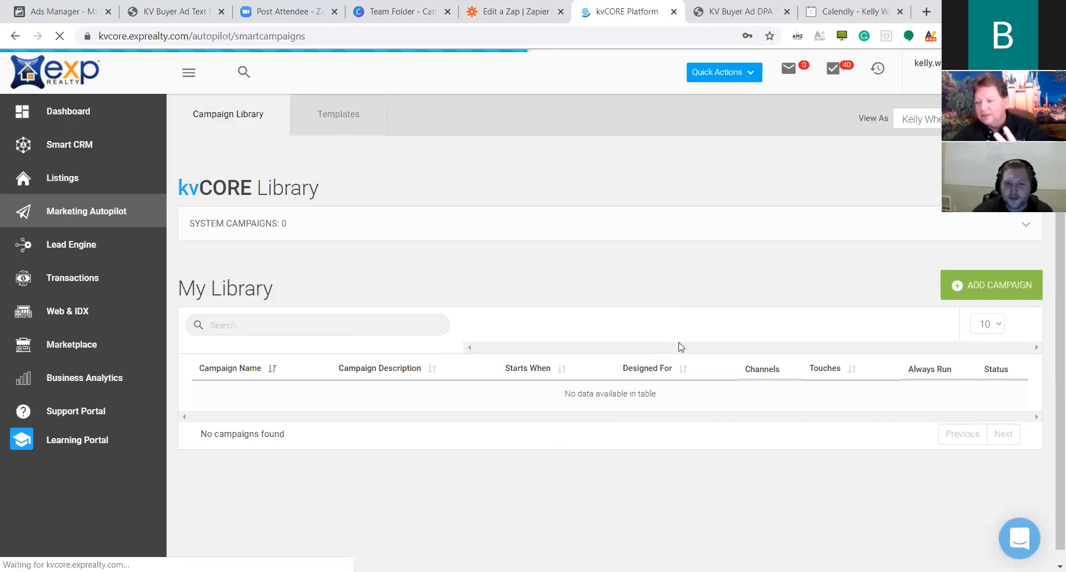
scroll(644, 298, "down", 3)
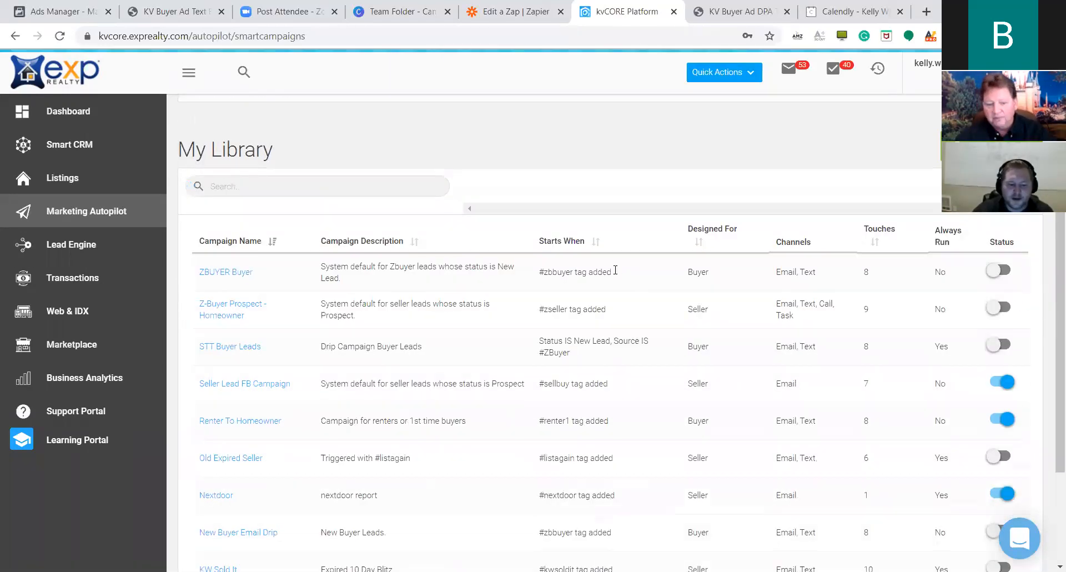
scroll(615, 270, "down", 1)
scroll(613, 300, "down", 1)
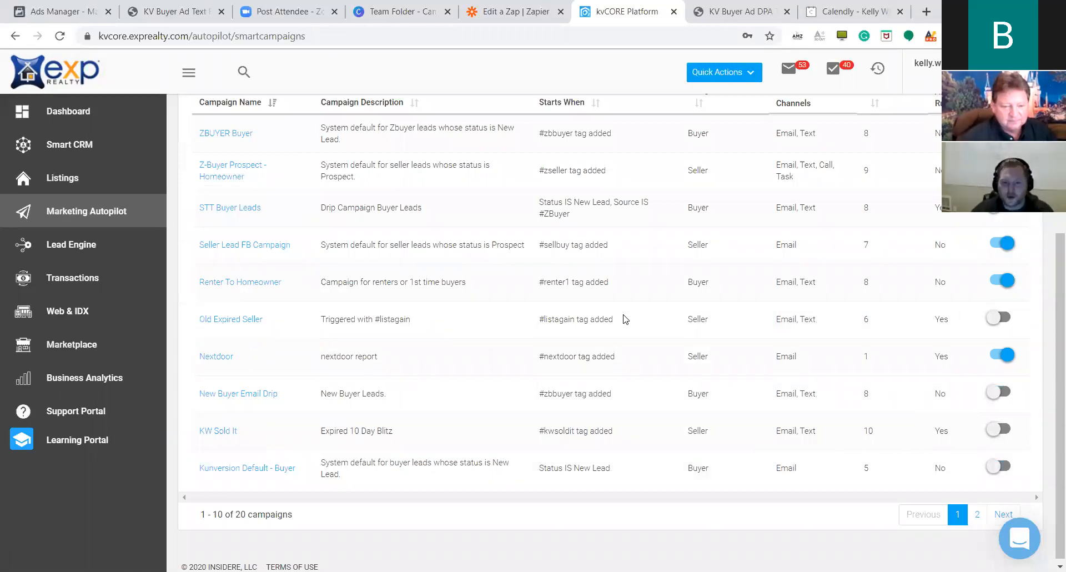
left_click(976, 514)
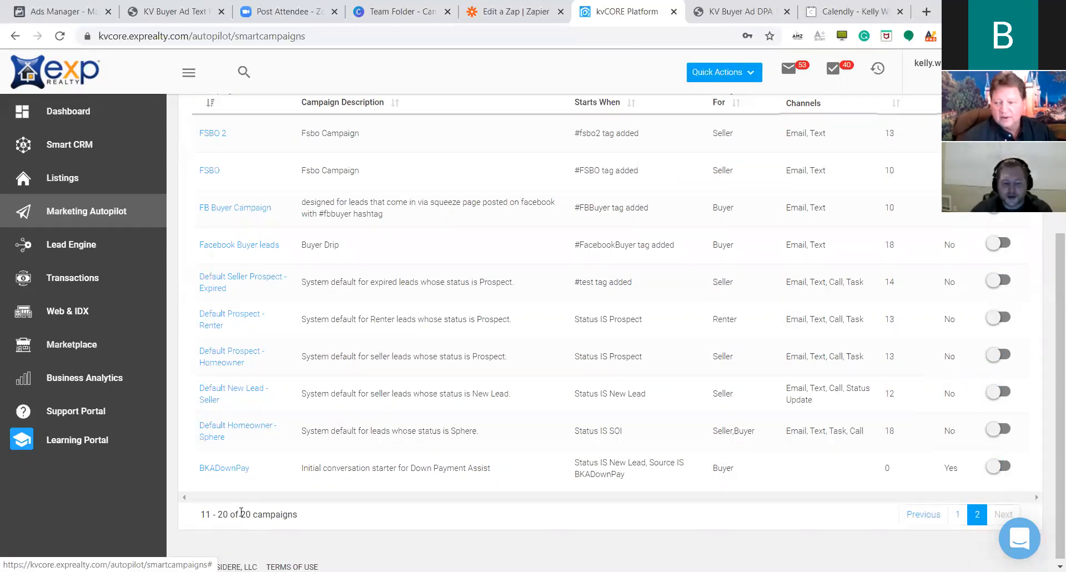
left_click(234, 469)
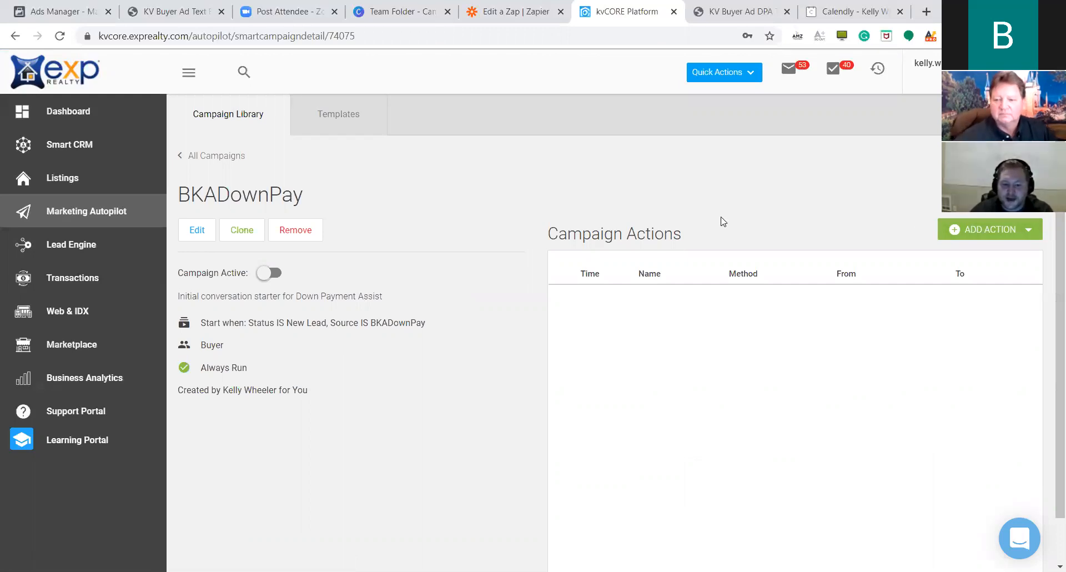
Add an SMS action named BKADownPay1 using the BKADownPay1 template.
left_click(989, 230)
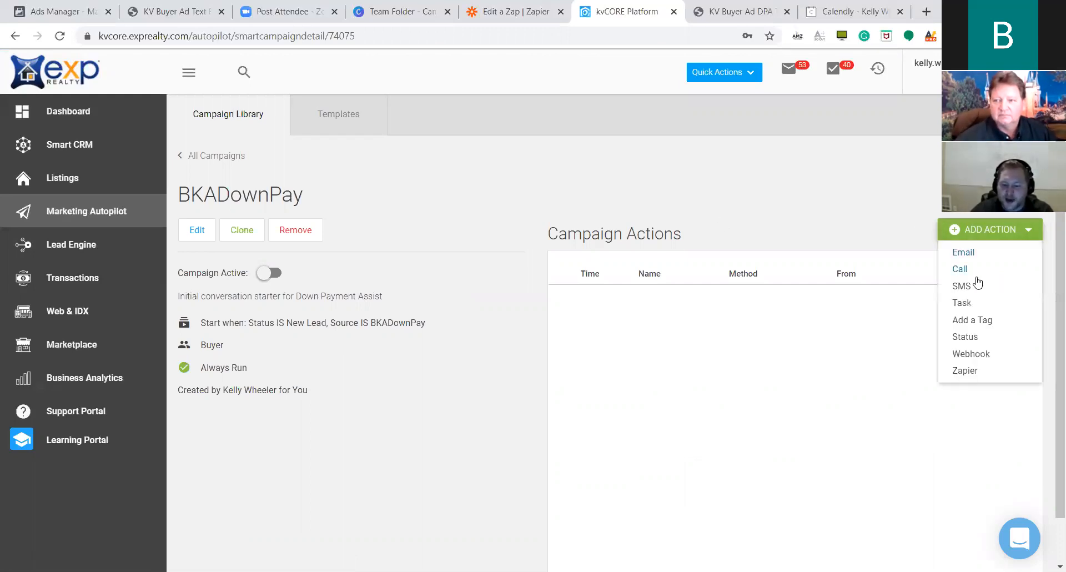
left_click(962, 287)
left_click(388, 136)
type("BKADown")
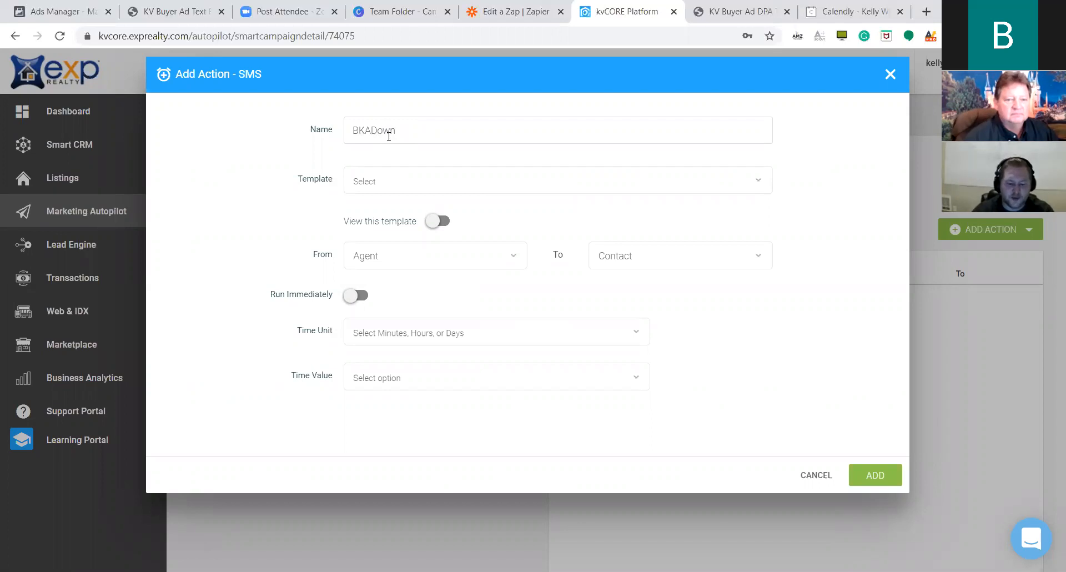
type("Pay1")
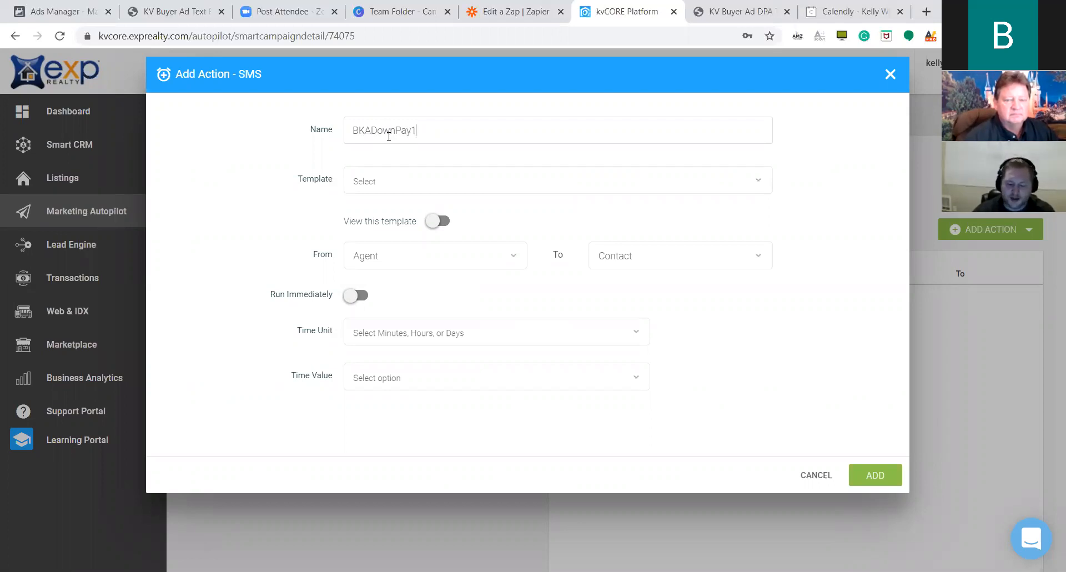
left_click(422, 181)
scroll(508, 303, "down", 5)
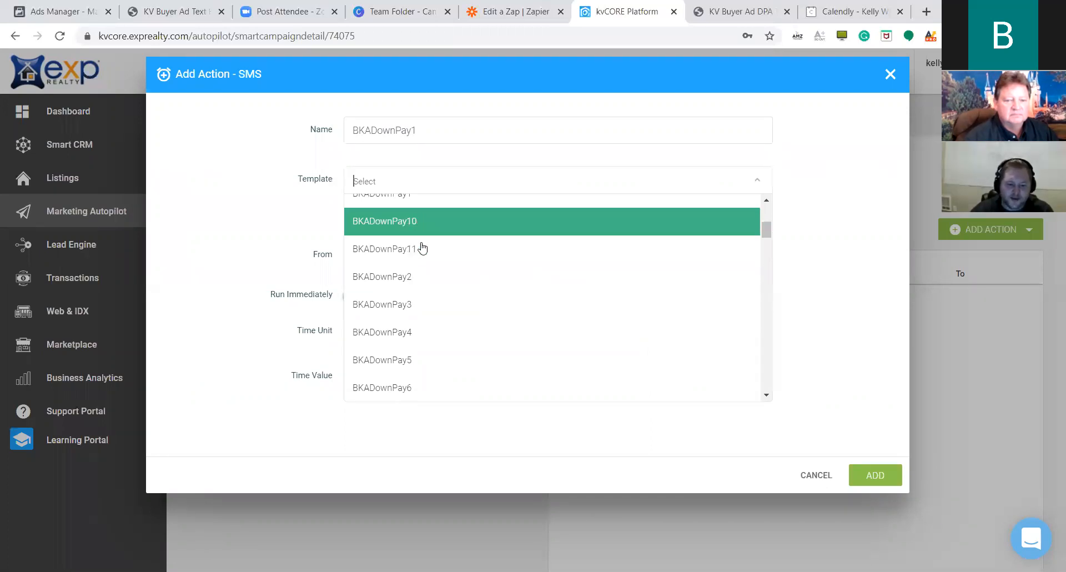
scroll(411, 267, "up", 2)
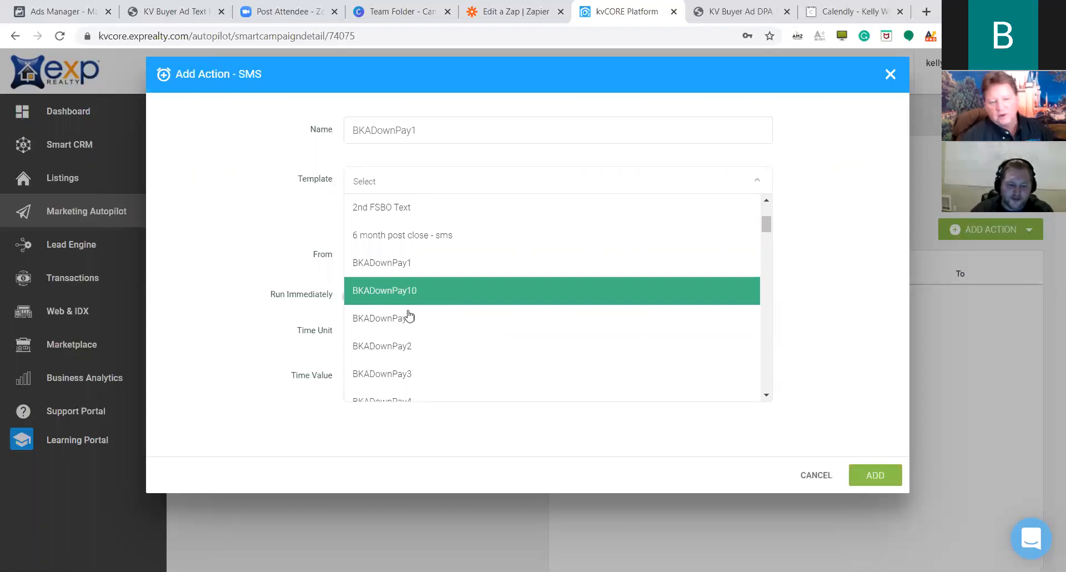
left_click(410, 264)
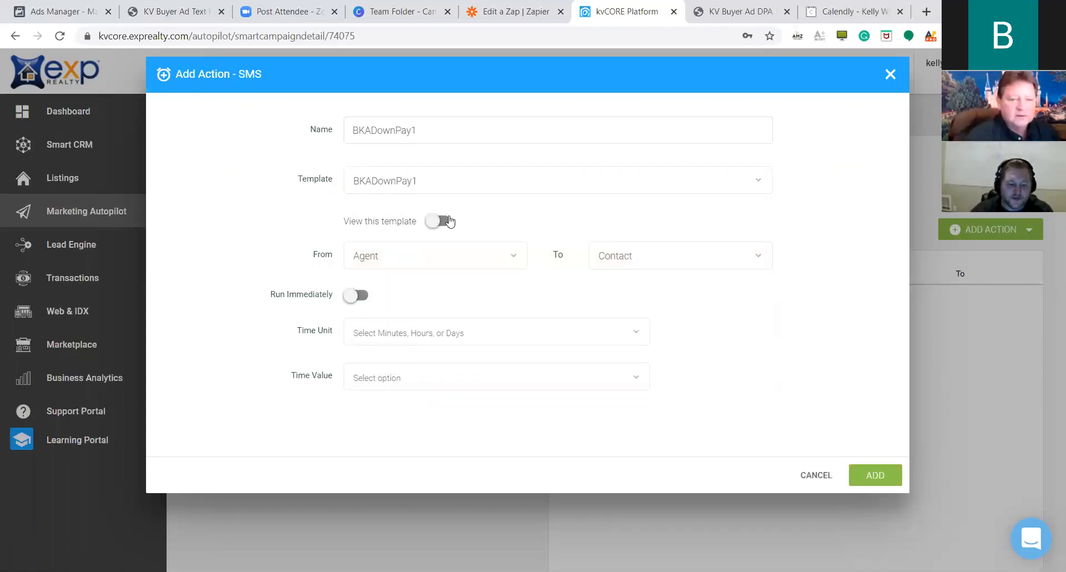
left_click(481, 231)
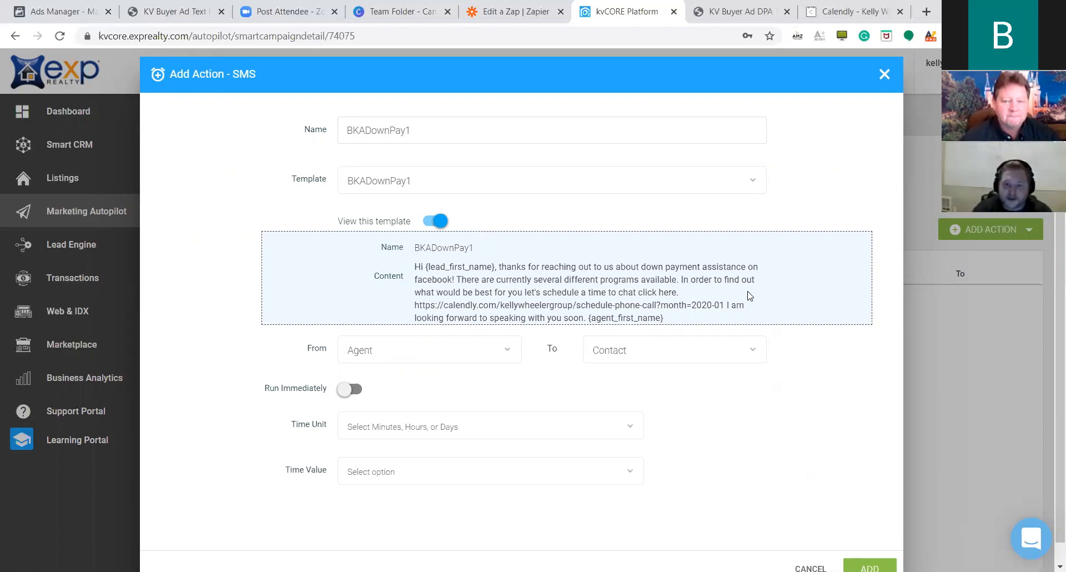
scroll(533, 404, "down", 1)
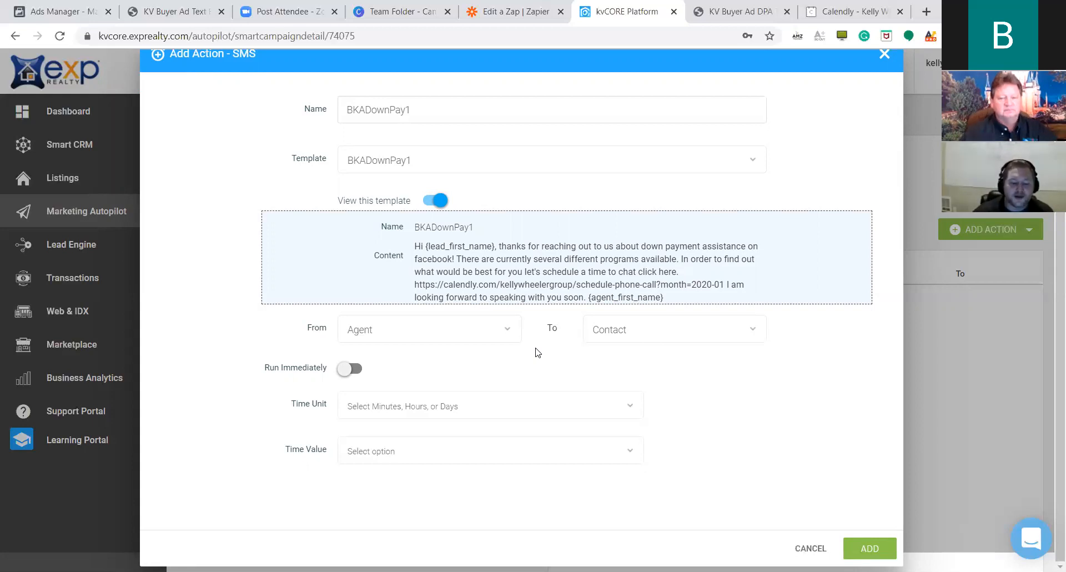
Set the text's delay to 2 minutes and save the action.
left_click(624, 406)
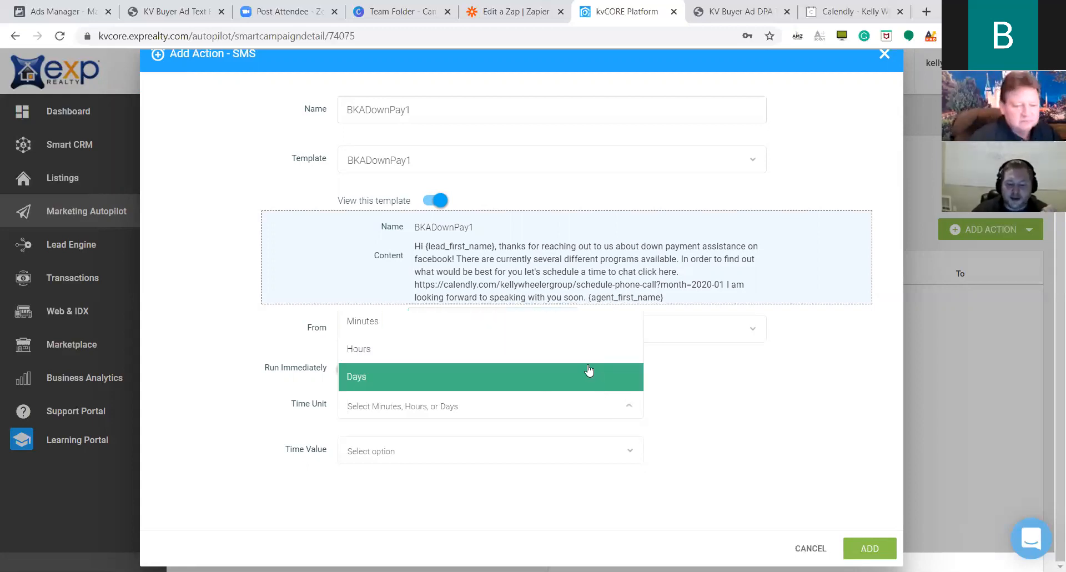
left_click(581, 332)
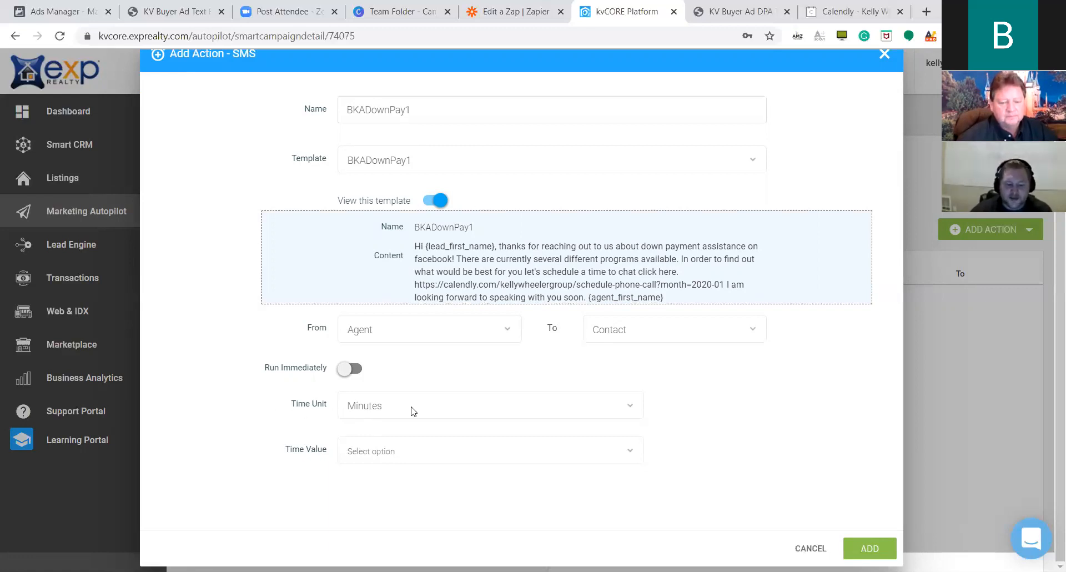
left_click(627, 456)
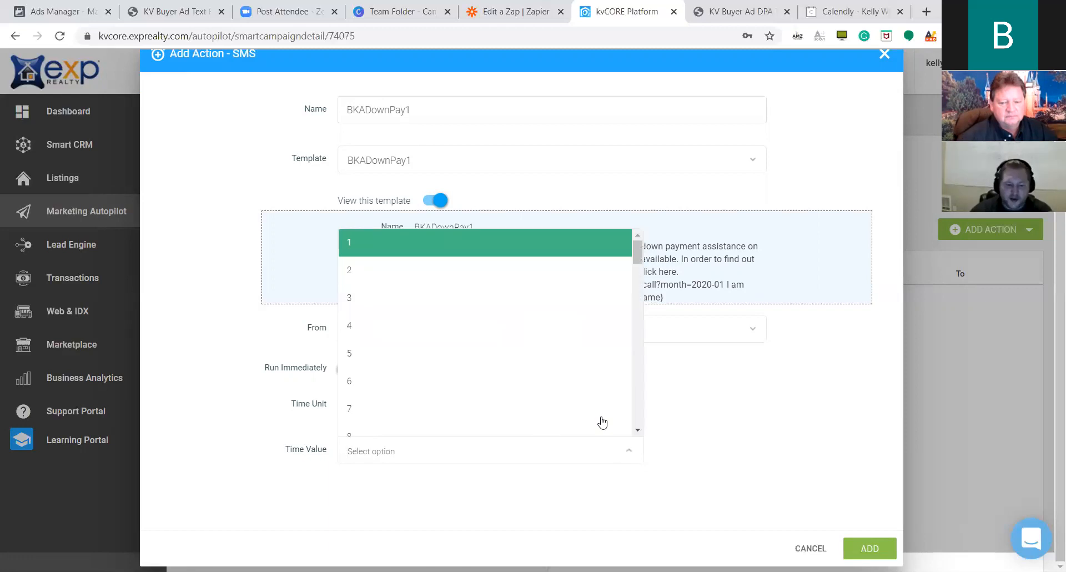
left_click(483, 282)
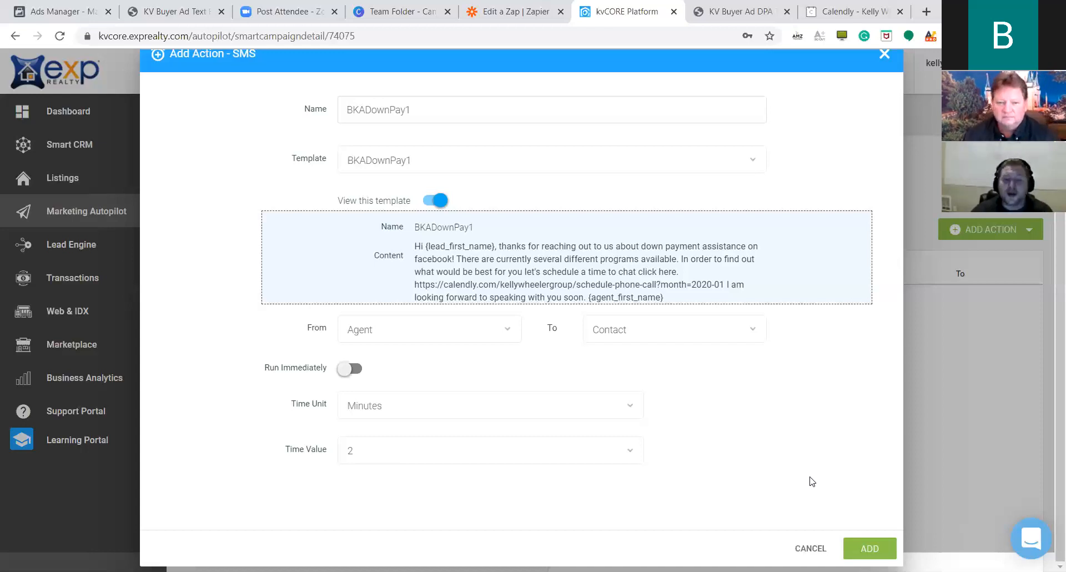
left_click(866, 549)
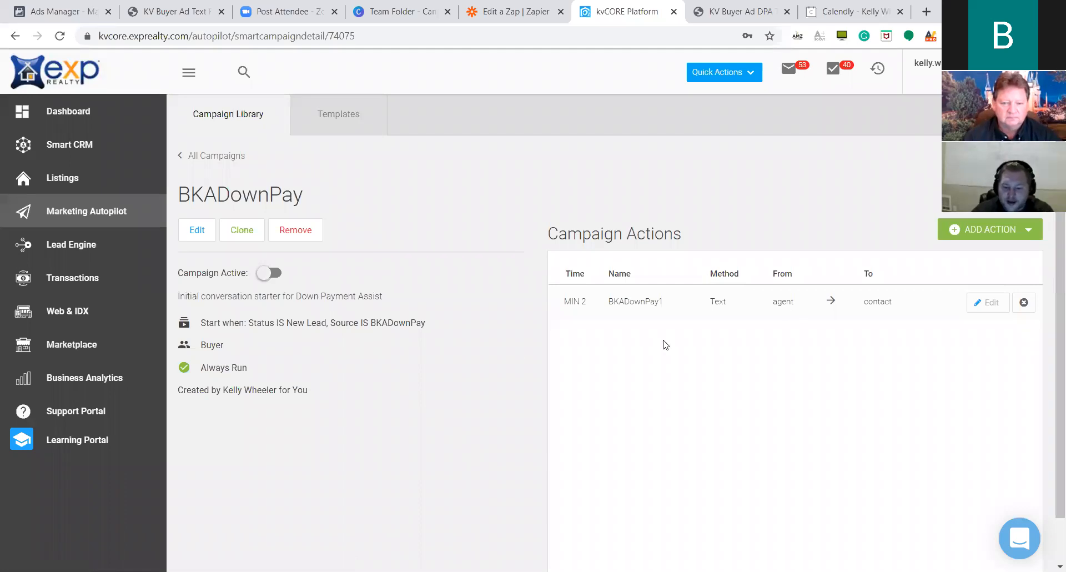
left_click_drag(548, 302, 831, 346)
left_click(830, 346)
left_click(731, 11)
scroll(1049, 387, "up", 10)
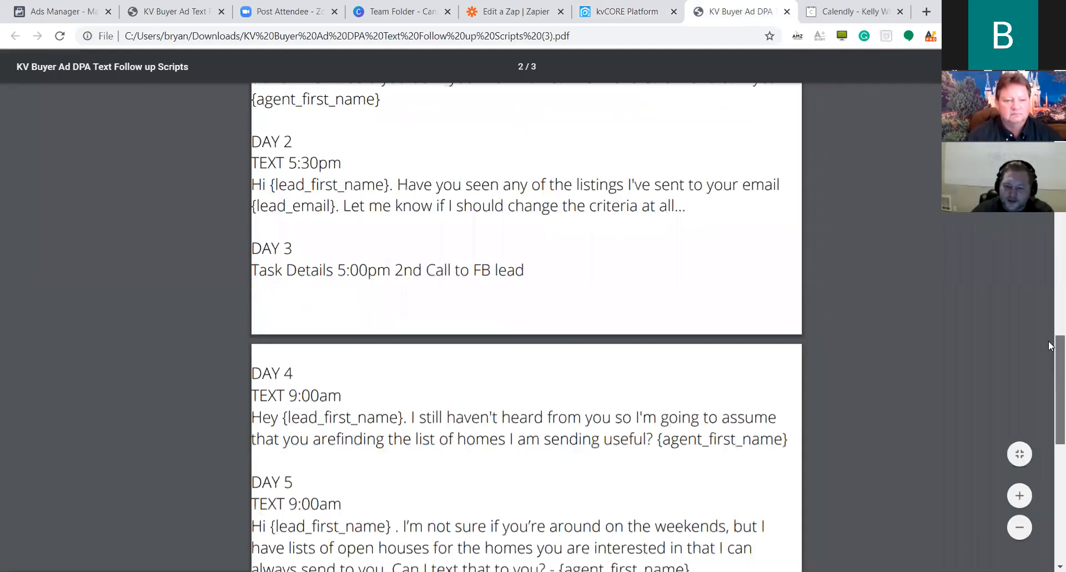
scroll(1049, 387, "up", 15)
scroll(1049, 242, "down", 5)
scroll(350, 344, "down", 5)
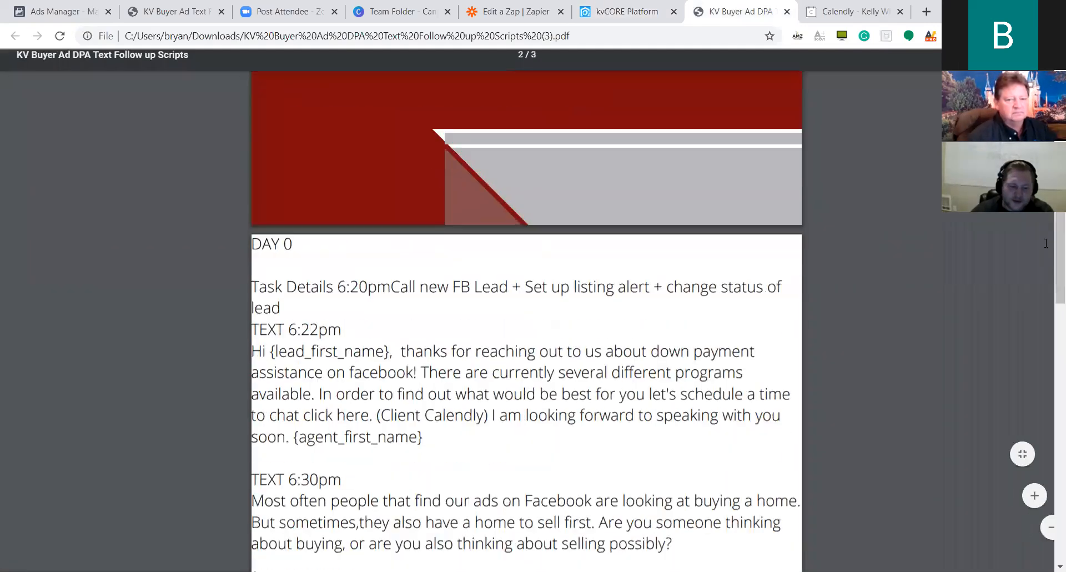
scroll(350, 344, "down", 4)
scroll(320, 183, "up", 3)
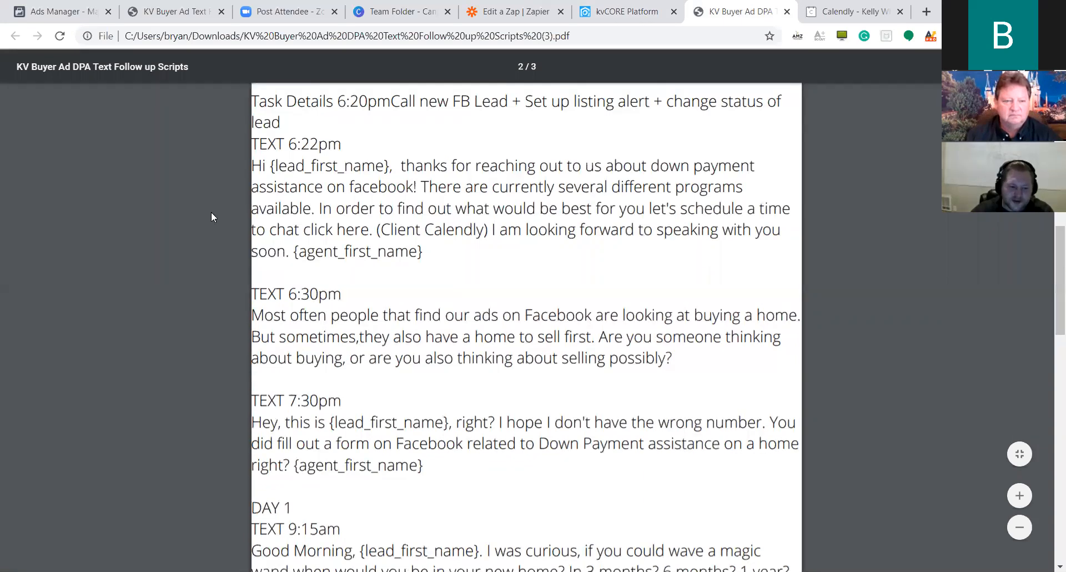
scroll(395, 266, "down", 3)
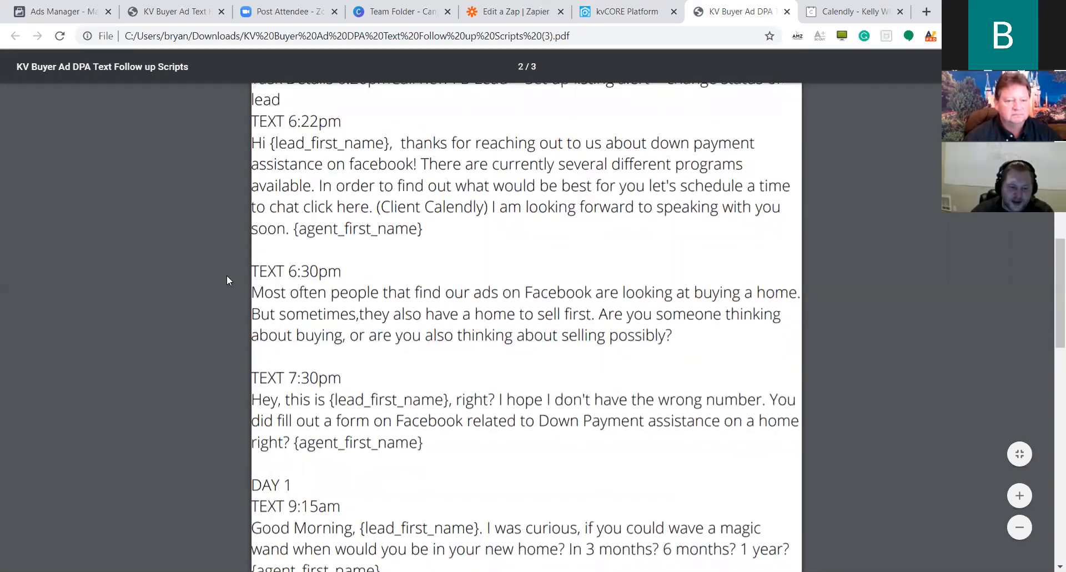
scroll(376, 276, "down", 3)
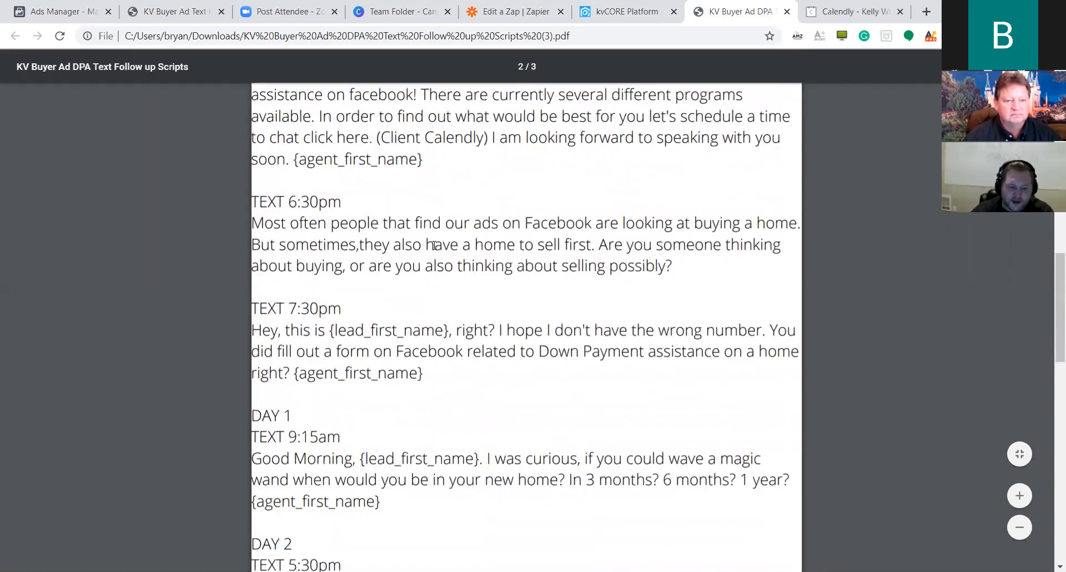
left_click(626, 12)
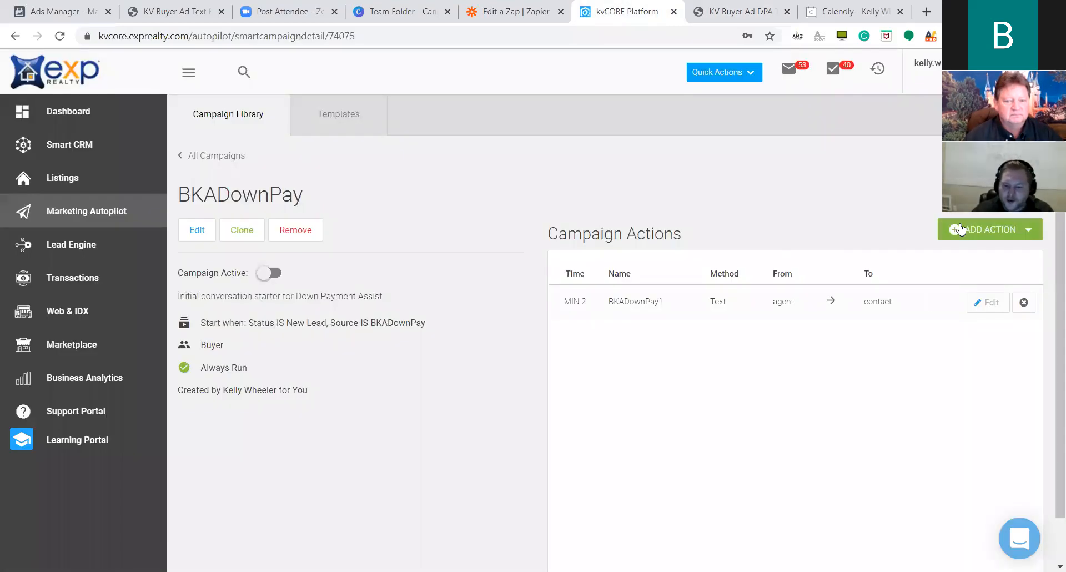
Add a second SMS action named BKADownPay2 using the BKADownPay2 template.
left_click(959, 229)
left_click(956, 289)
left_click(495, 135)
type("BKAD")
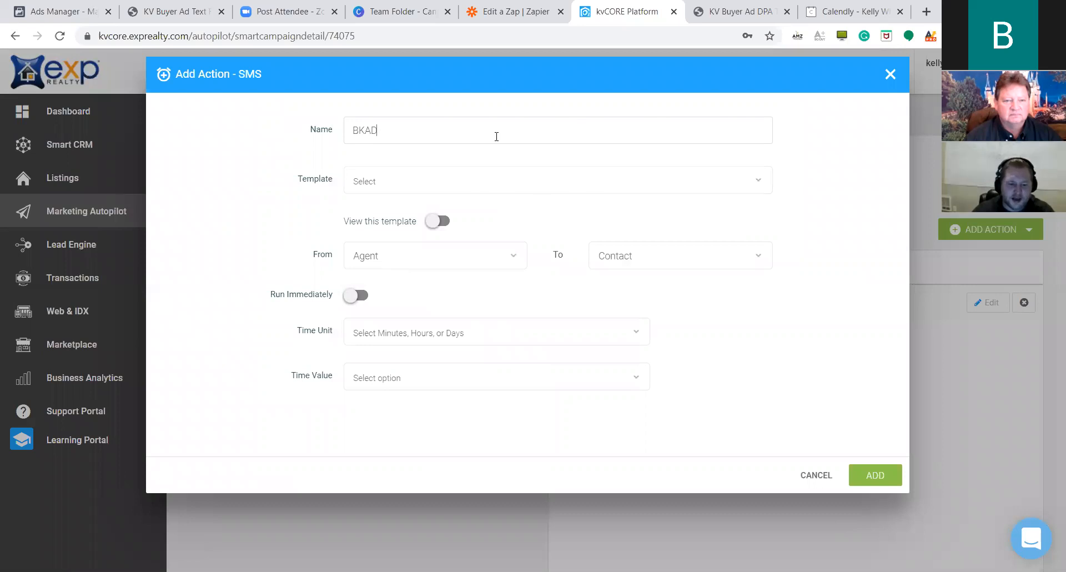
type("ownPay2")
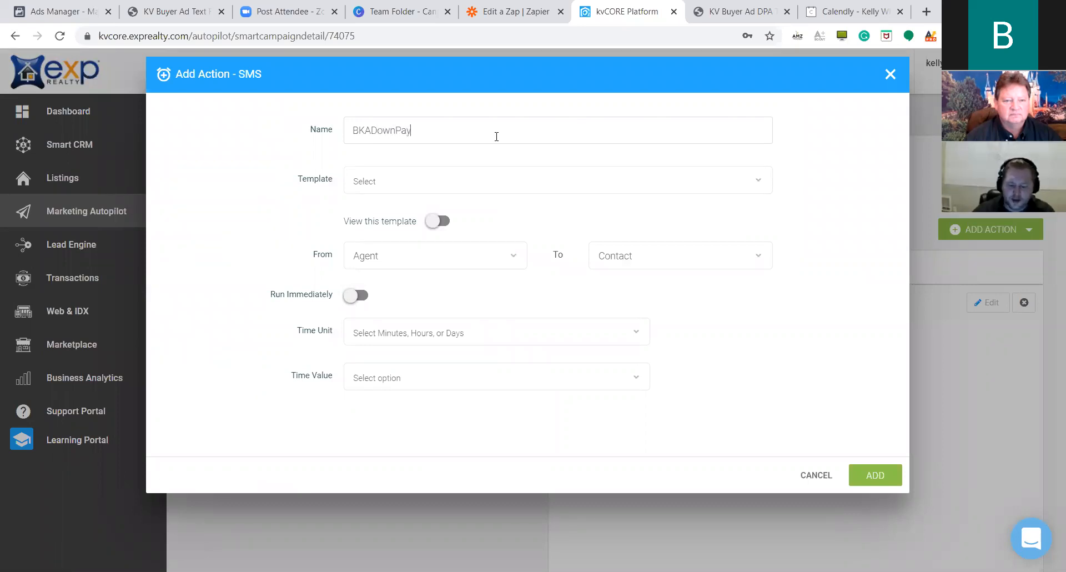
left_click(535, 173)
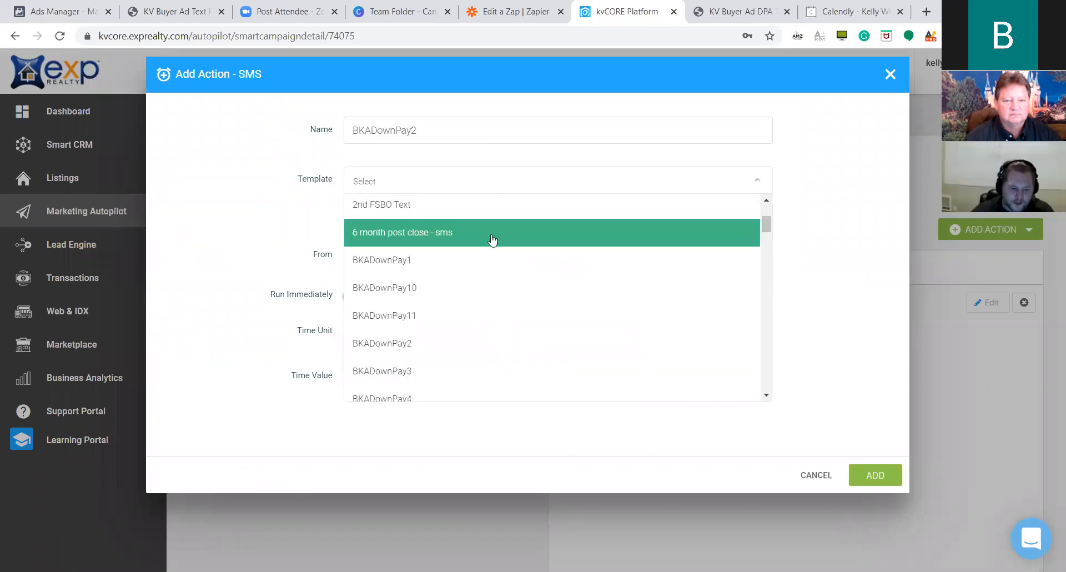
scroll(410, 276, "down", 2)
left_click(550, 286)
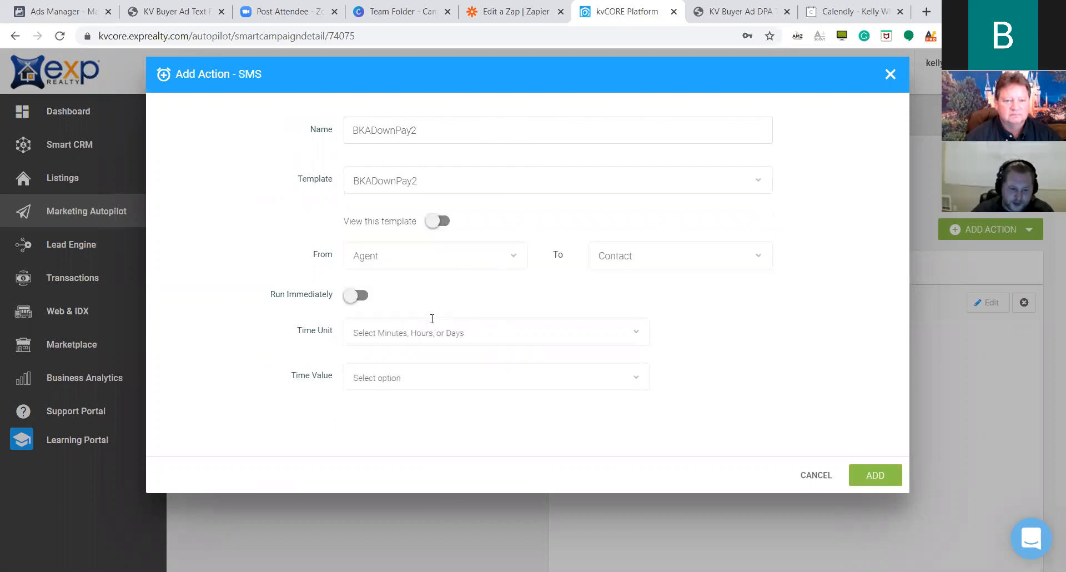
left_click(438, 221)
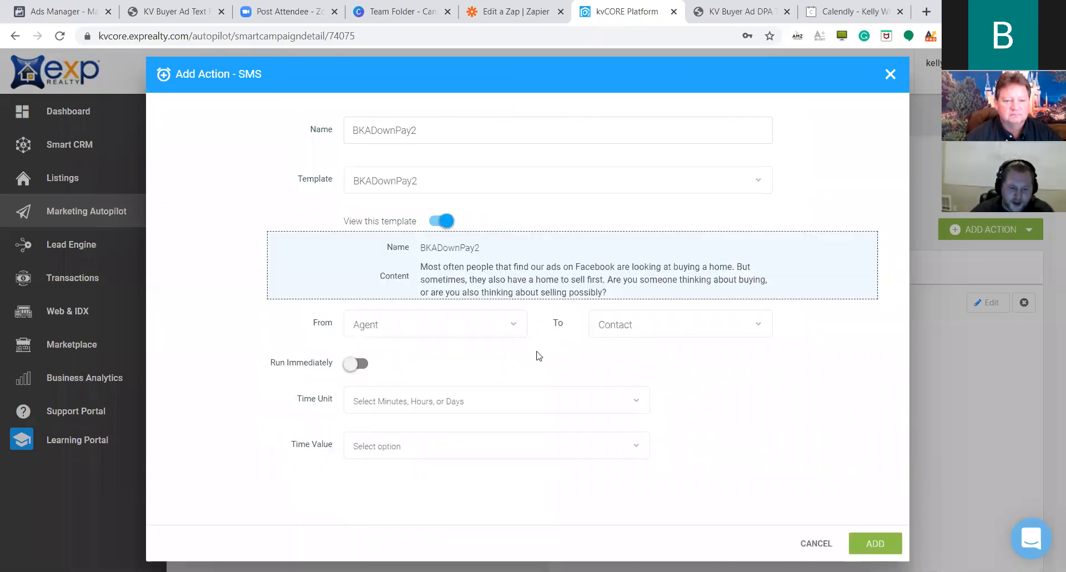
Set its delay to 10 minutes and save the action.
left_click(511, 396)
left_click(472, 316)
left_click(458, 451)
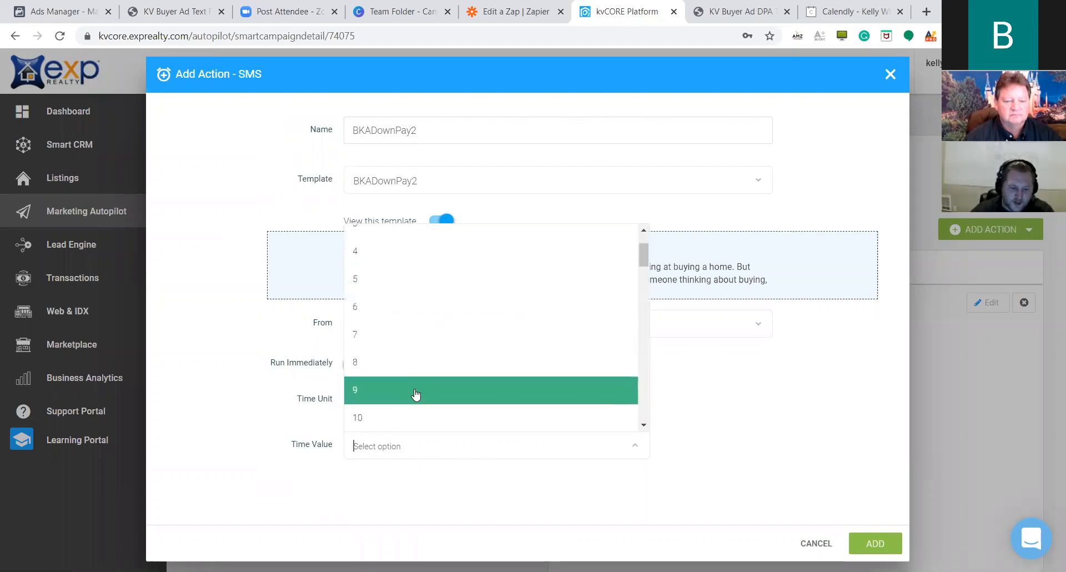
scroll(414, 411, "down", 1)
left_click(409, 431)
left_click(875, 543)
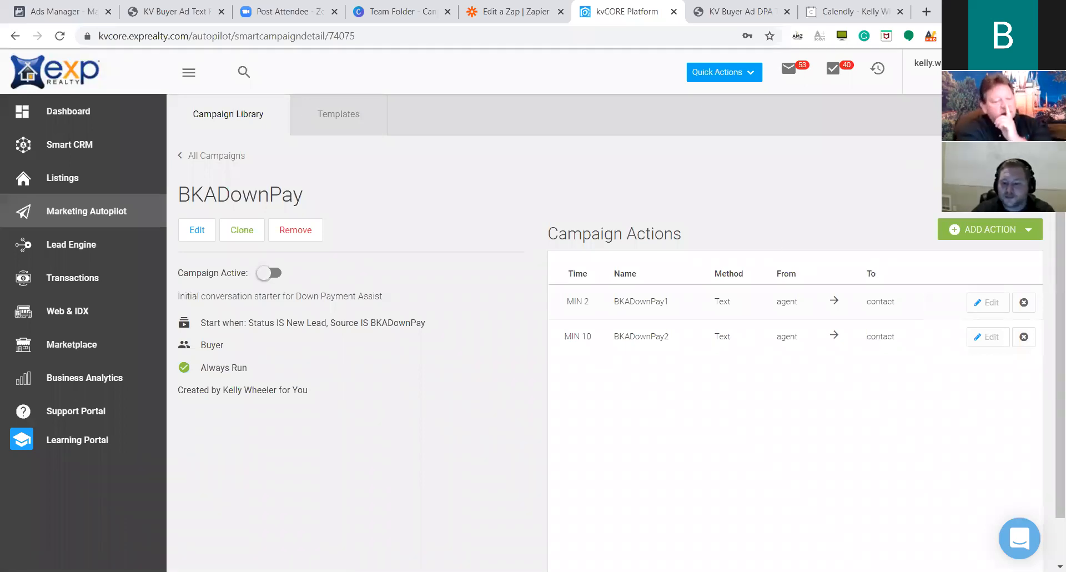
left_click(993, 227)
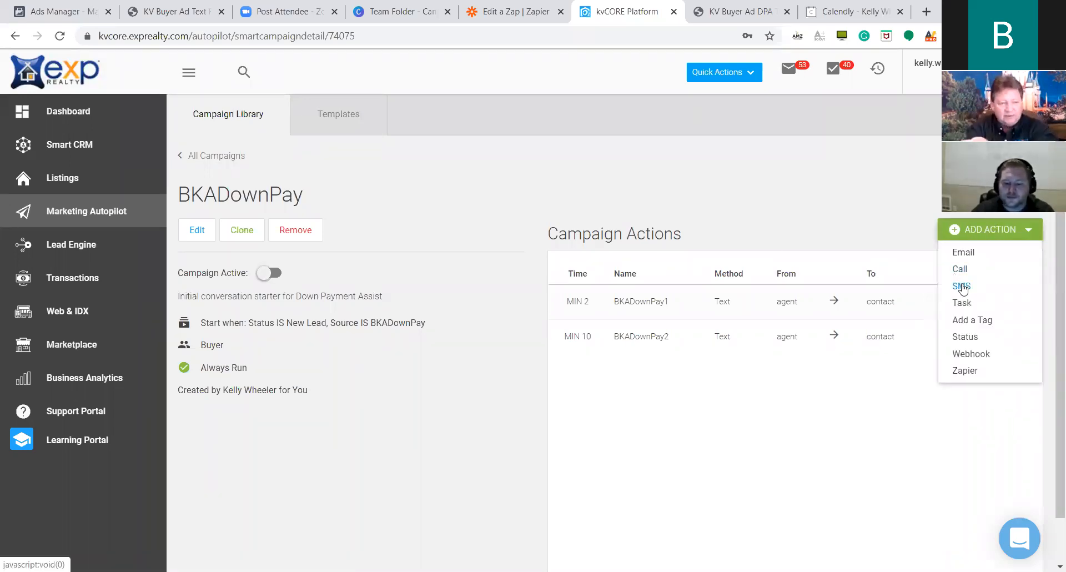
Add a third SMS action named BKADownPay using the BKADownPay3 template.
left_click(964, 286)
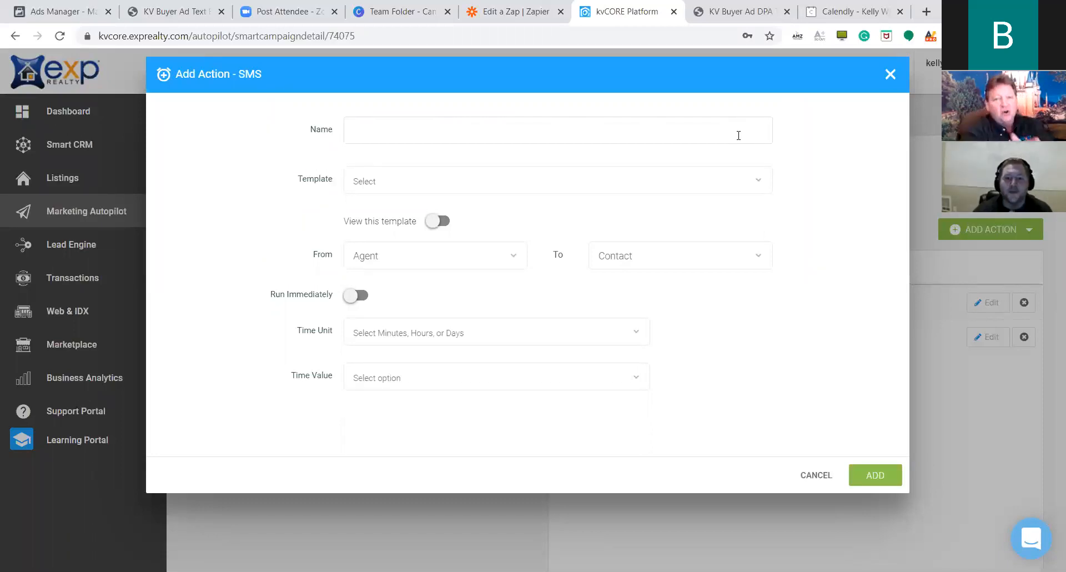
left_click(710, 133)
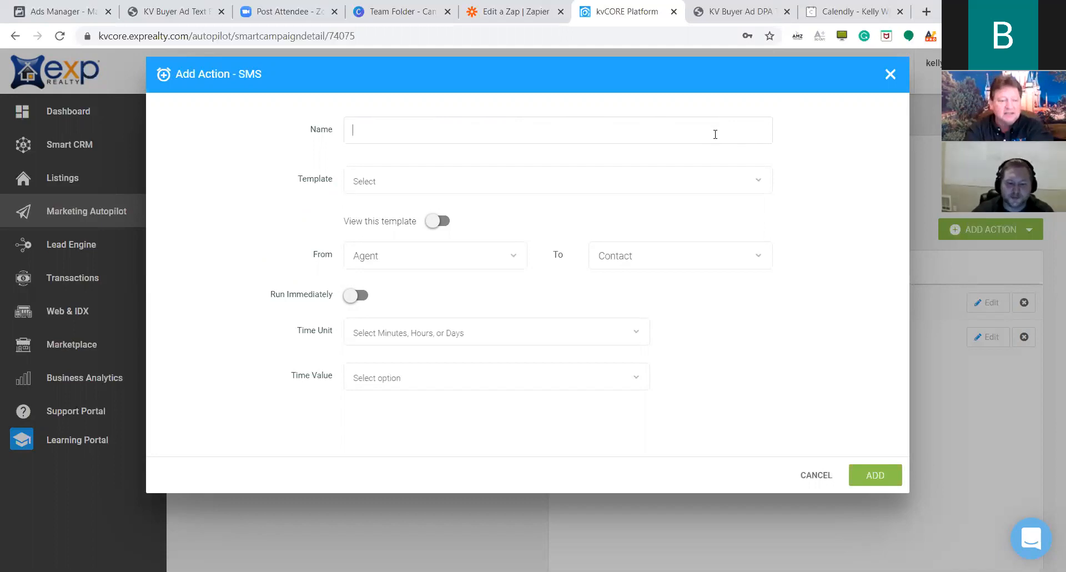
type("B")
key("BackSpace")
type("Bkat")
key("BackSpace")
key("BackSpace")
key("BackSpace")
type("KA")
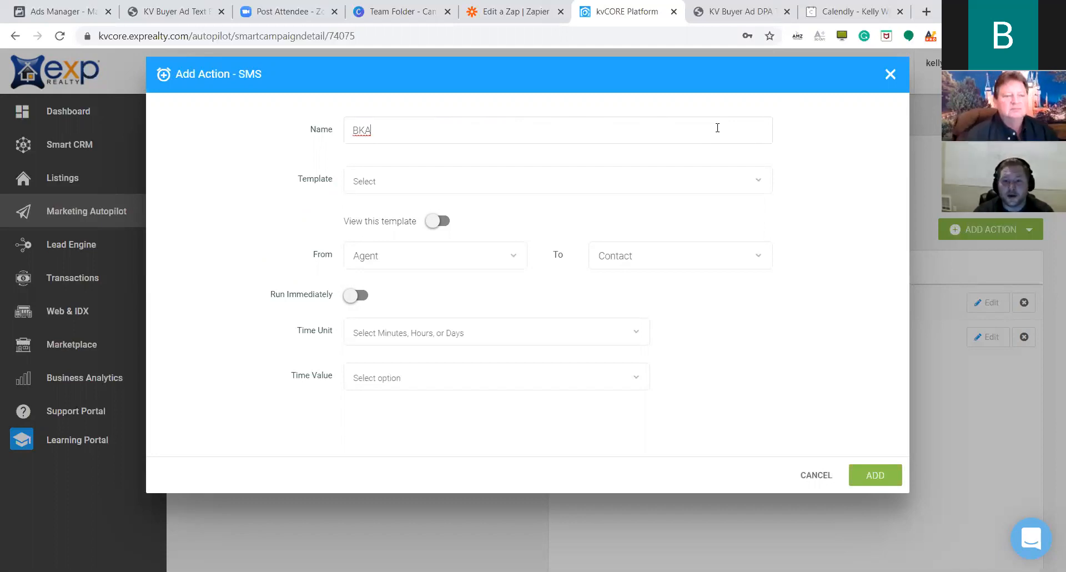
type("D")
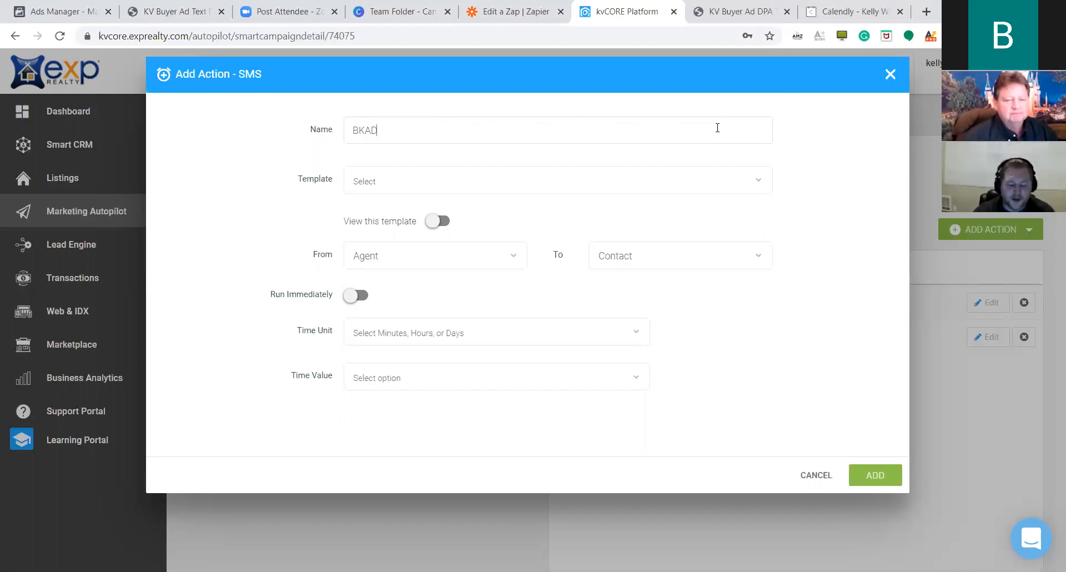
type("ownPay")
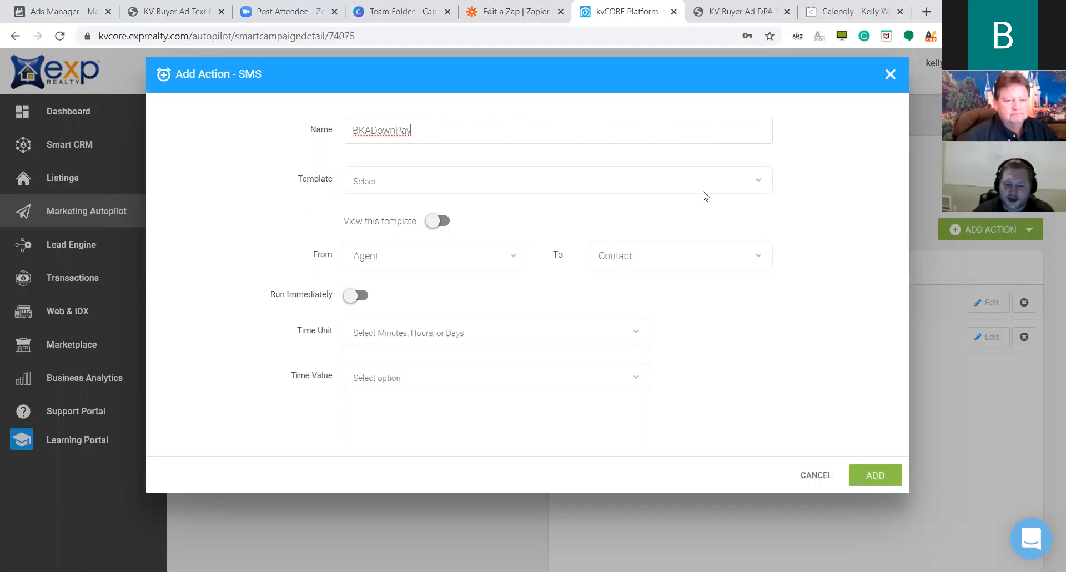
left_click(732, 182)
left_click(373, 305)
Preview the BKADownPay3 message and set the text's delay to 1 hour.
left_click(439, 221)
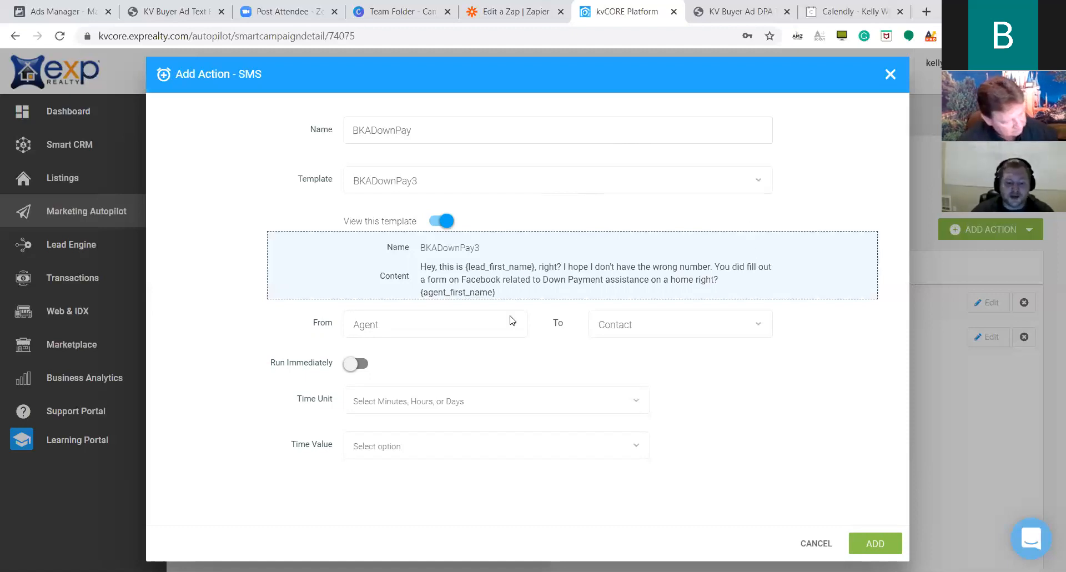
left_click(638, 400)
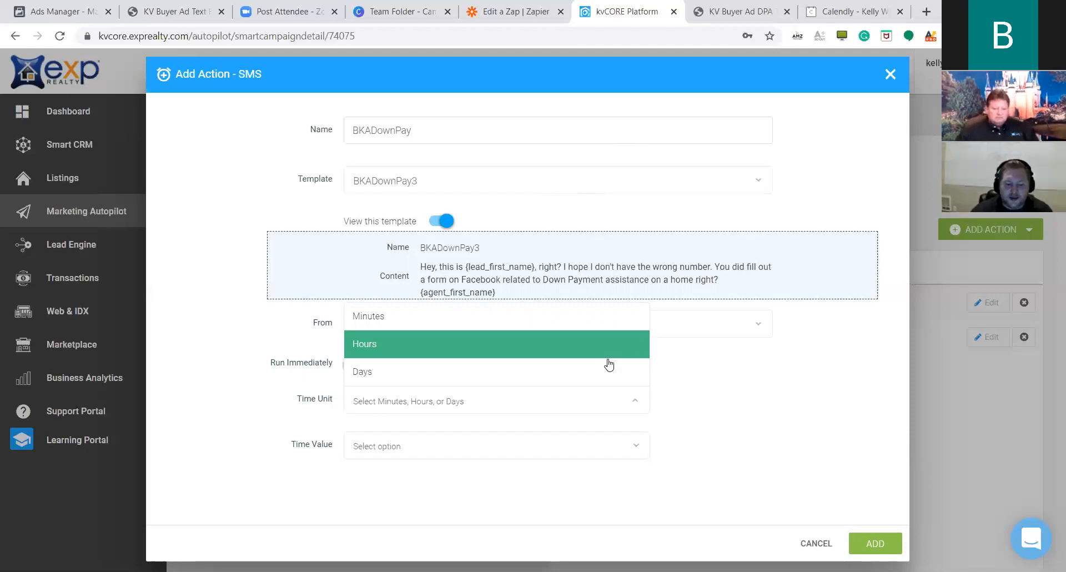
left_click(613, 349)
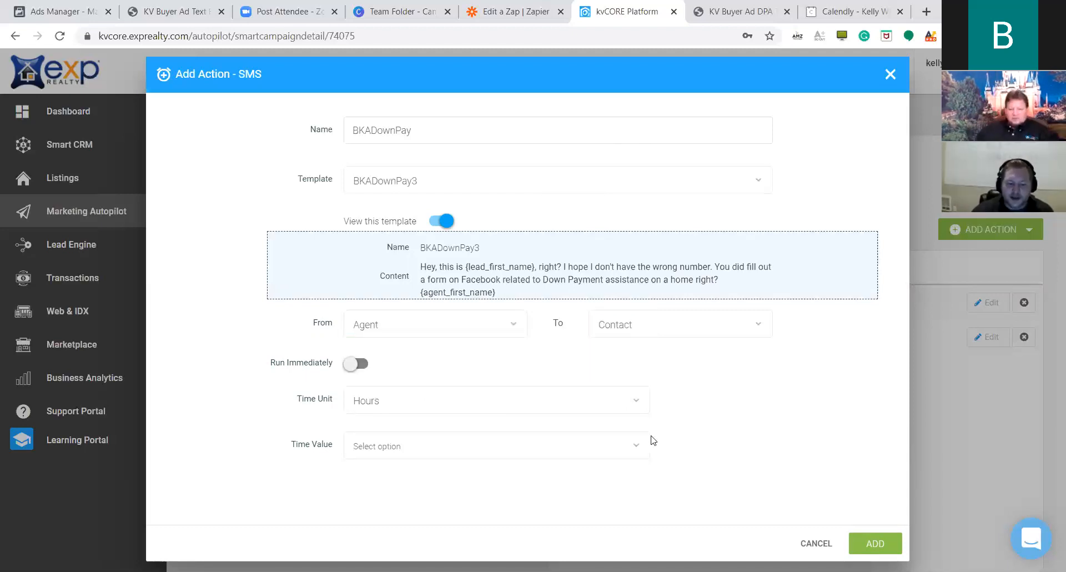
left_click(624, 443)
scroll(555, 250, "up", 1)
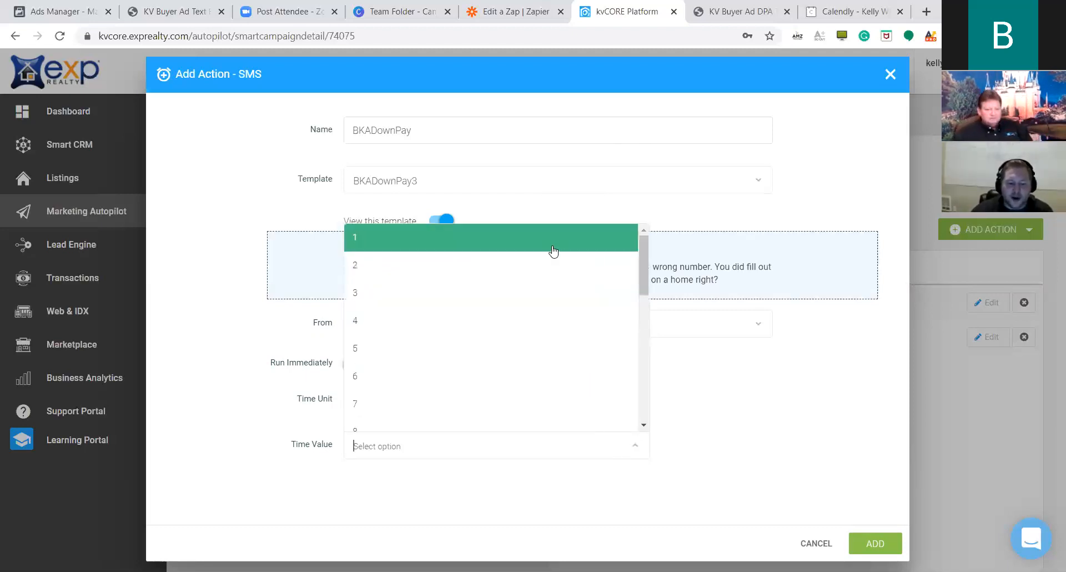
left_click(552, 244)
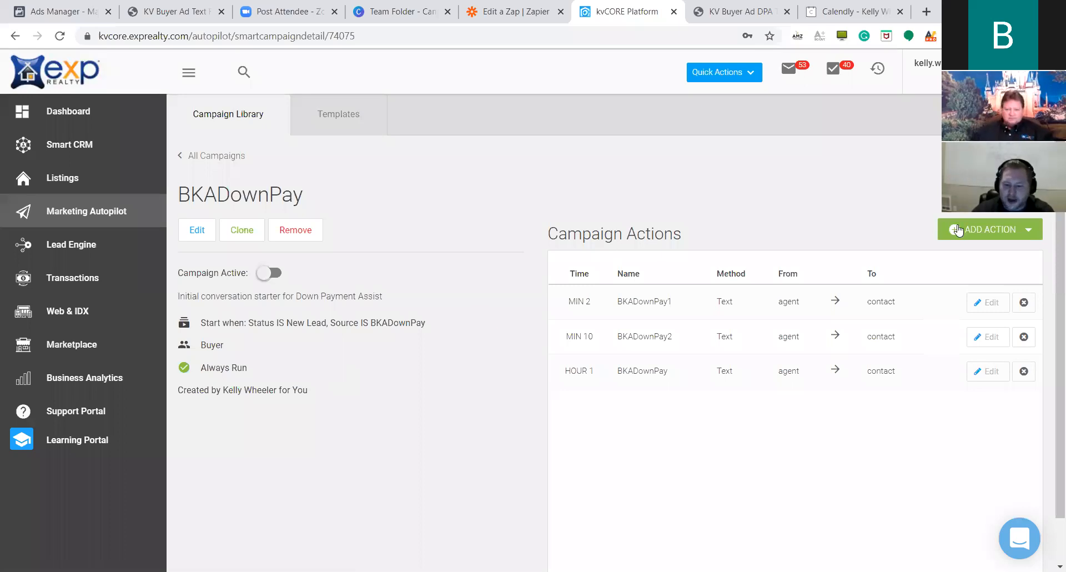
Start an SMS action named BKADownPay4 with the BKADownPay4 template and preview its message.
left_click(958, 230)
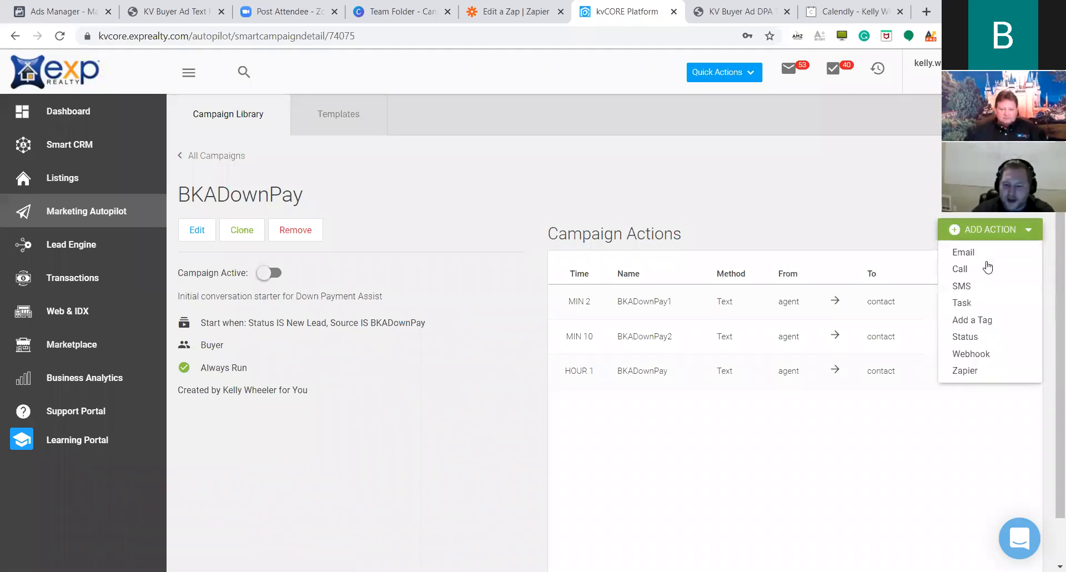
left_click(974, 286)
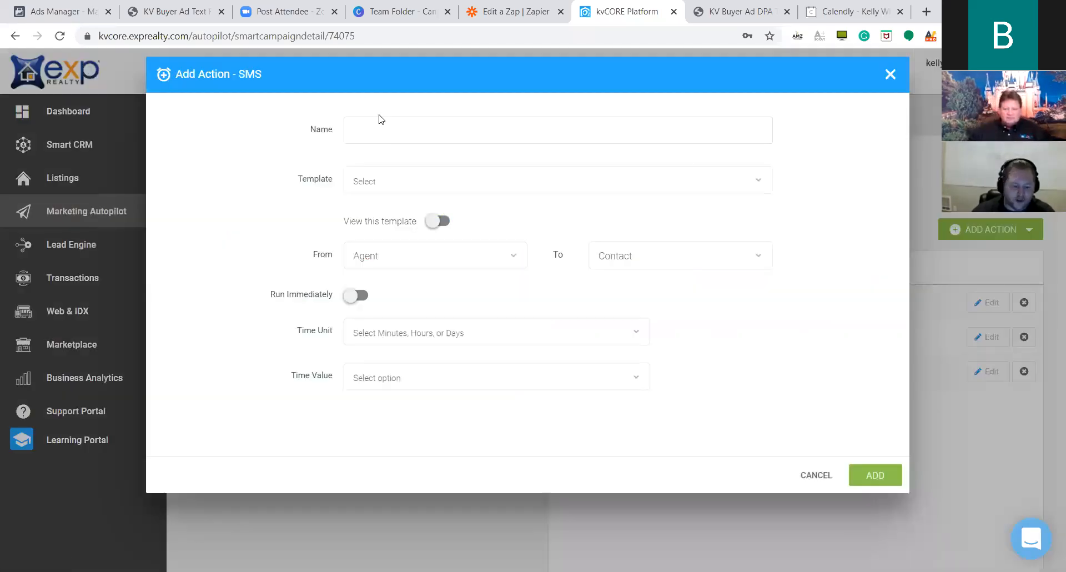
type("BKADownPay4")
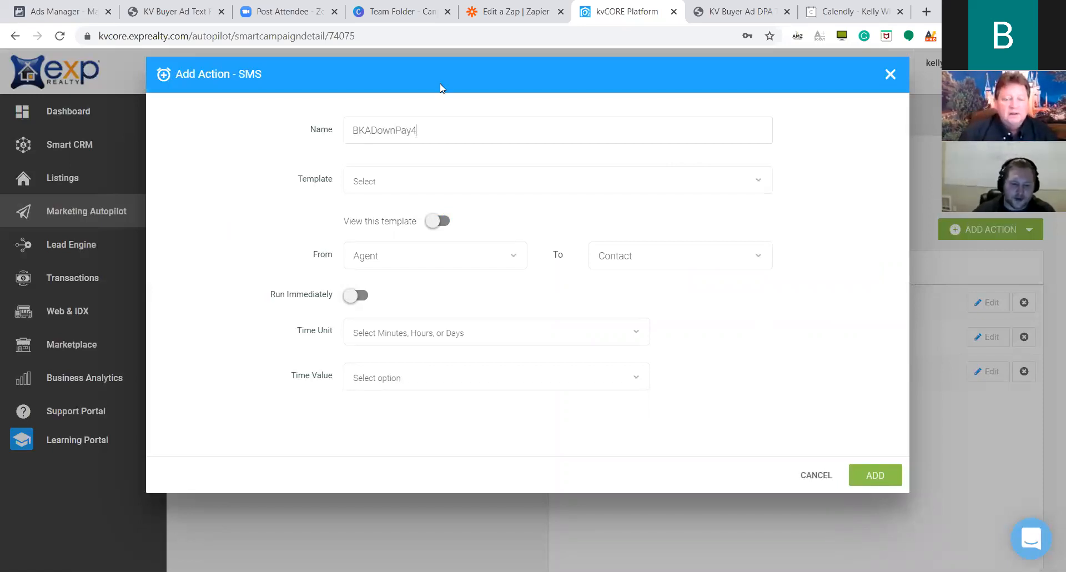
left_click(460, 189)
left_click(442, 332)
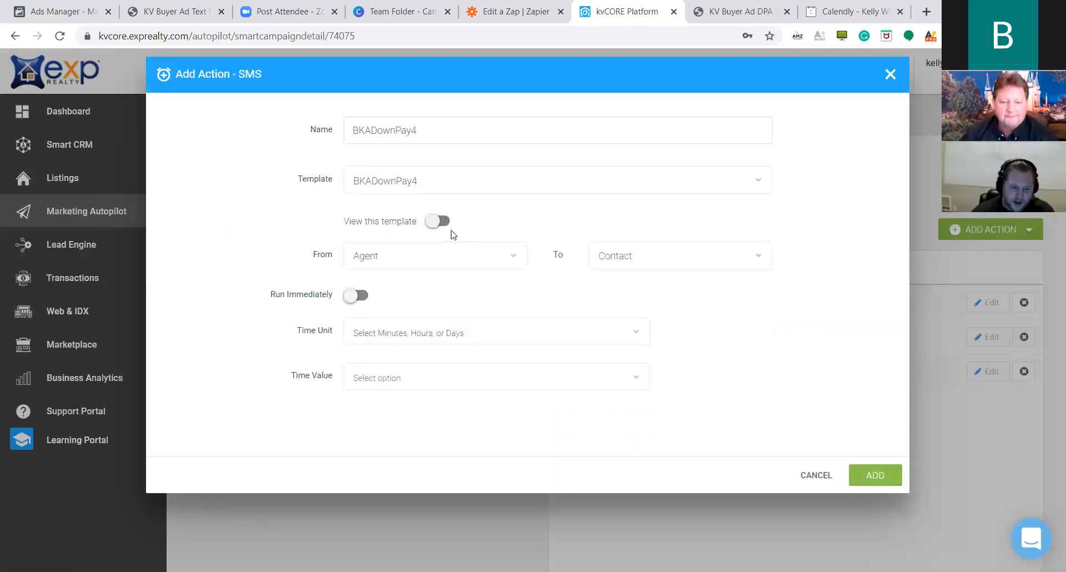
left_click(442, 220)
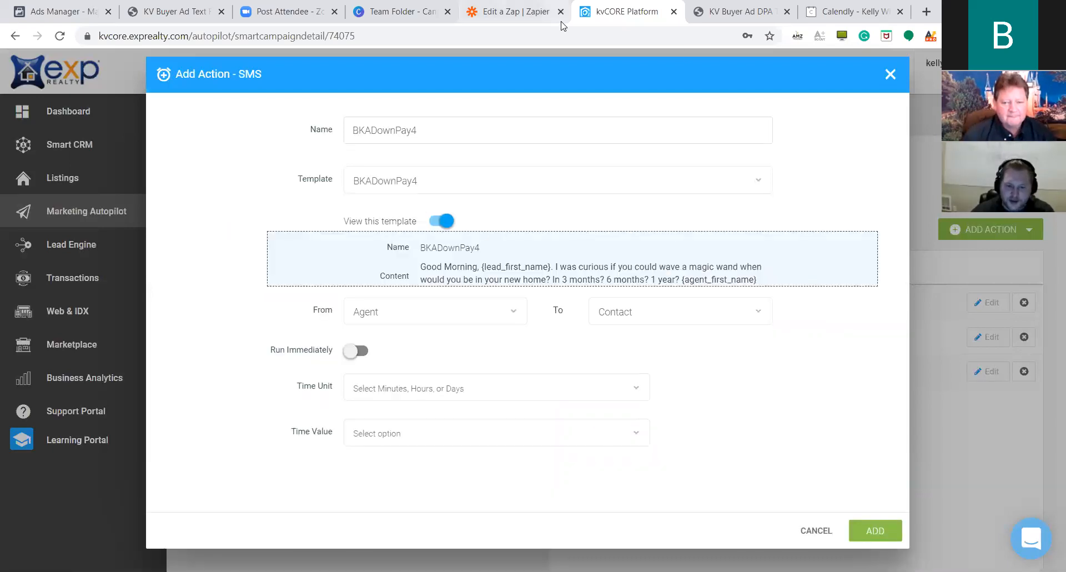
Check the BKADownPay4 wording against the follow-up scripts PDF.
left_click(736, 17)
scroll(388, 249, "up", 4)
scroll(399, 283, "down", 5)
scroll(399, 283, "down", 3)
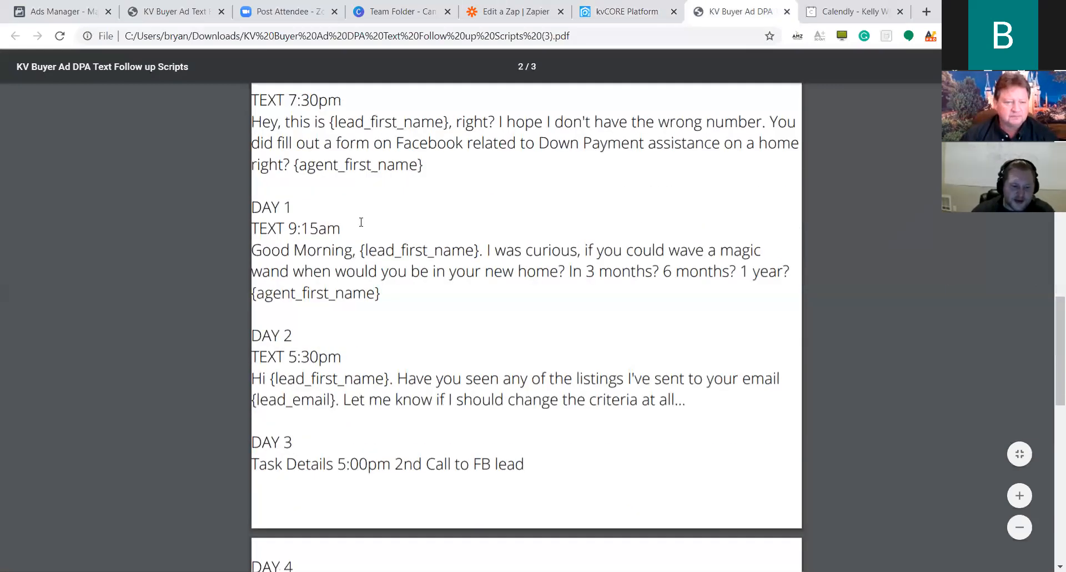
left_click_drag(253, 207, 321, 213)
left_click(322, 213)
scroll(321, 213, "down", 2)
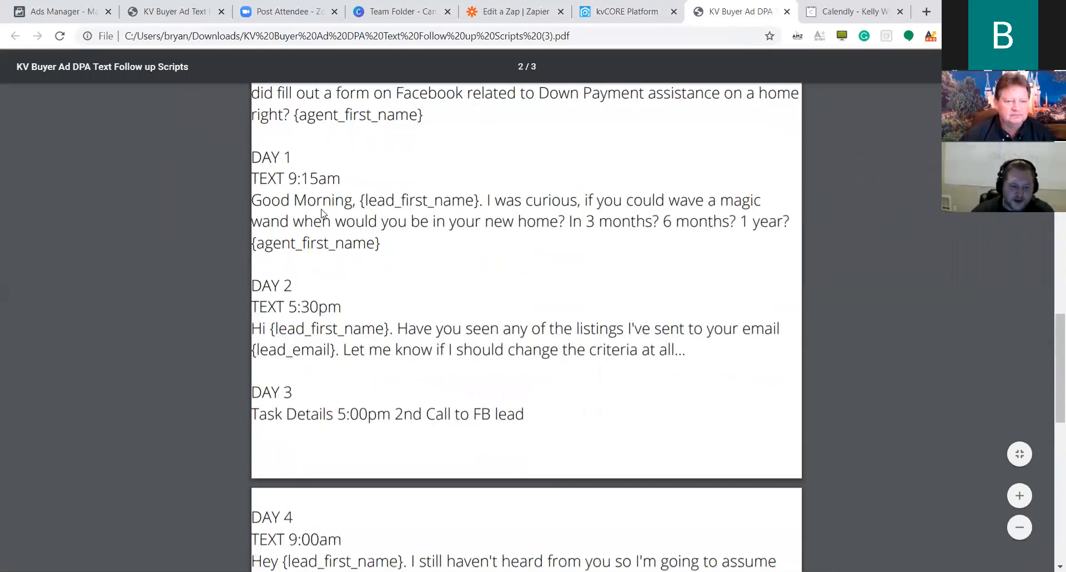
scroll(269, 160, "up", 1)
left_click_drag(253, 133, 342, 160)
left_click(342, 160)
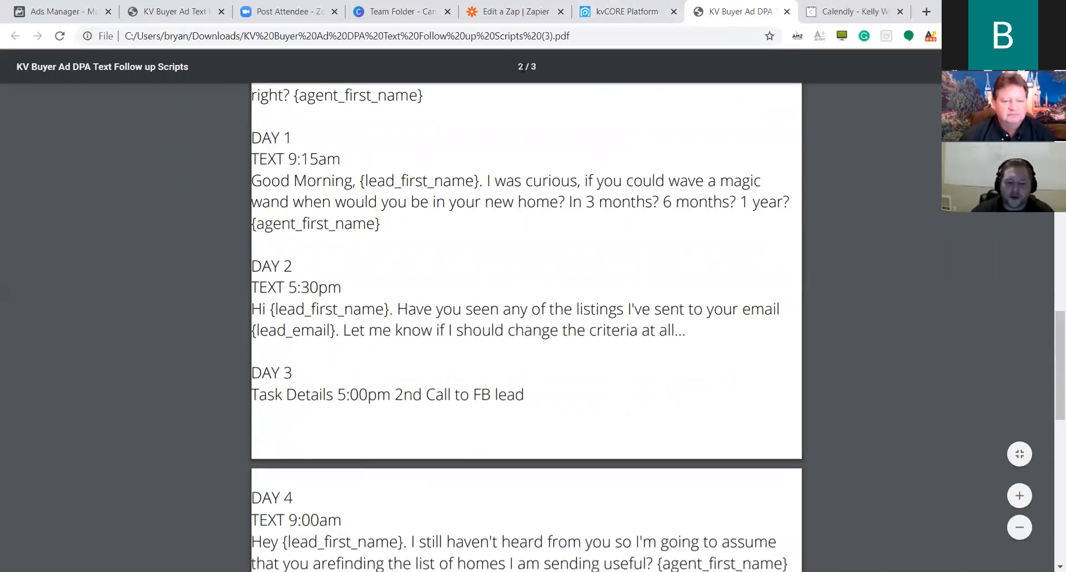
left_click(607, 6)
Set the BKADownPay4 delay to 1 day and add it to the campaign.
left_click(433, 390)
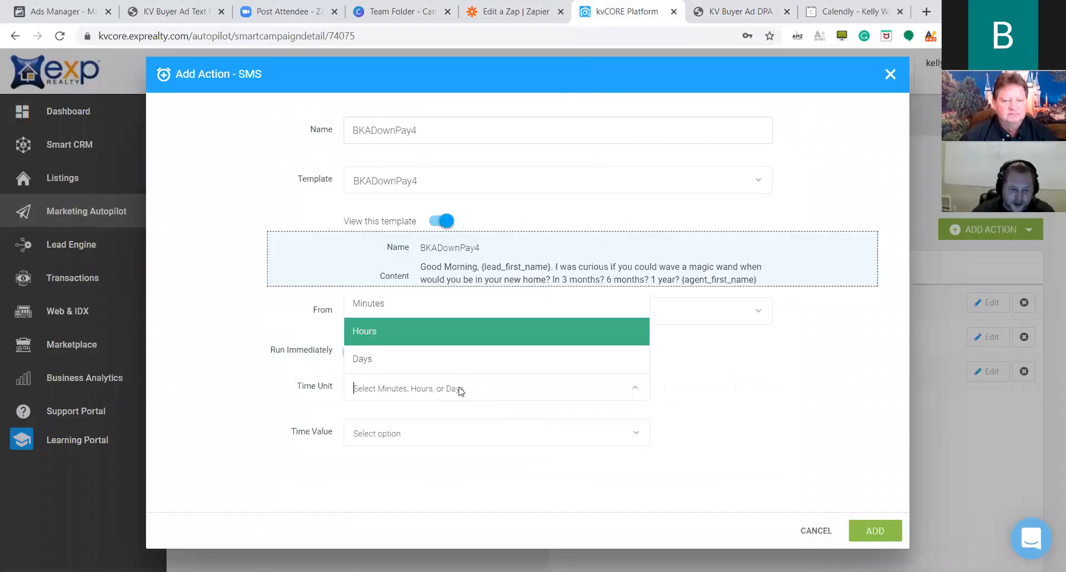
left_click(403, 364)
left_click(461, 436)
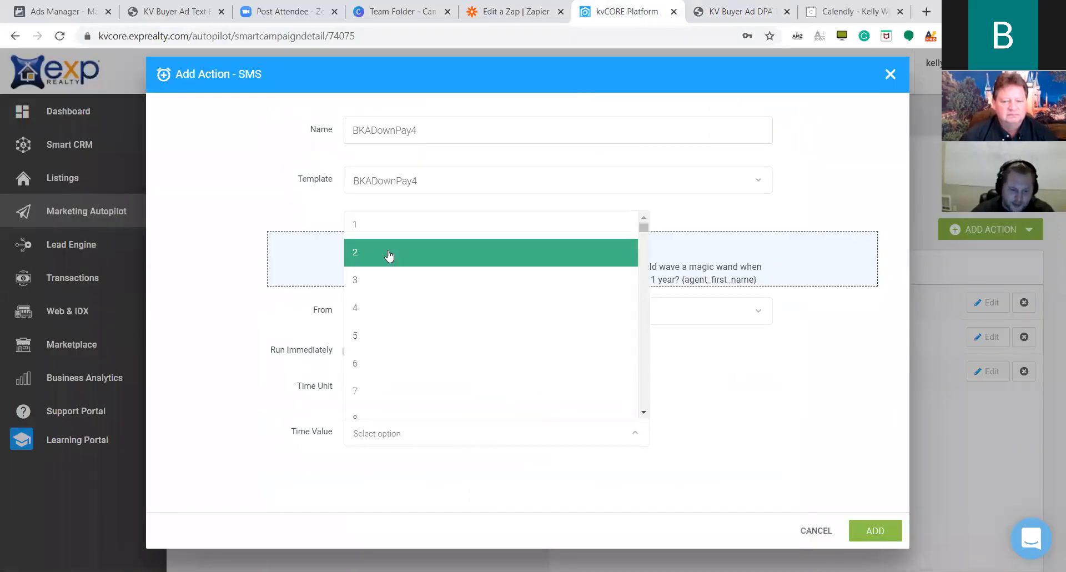
left_click(390, 227)
left_click(883, 531)
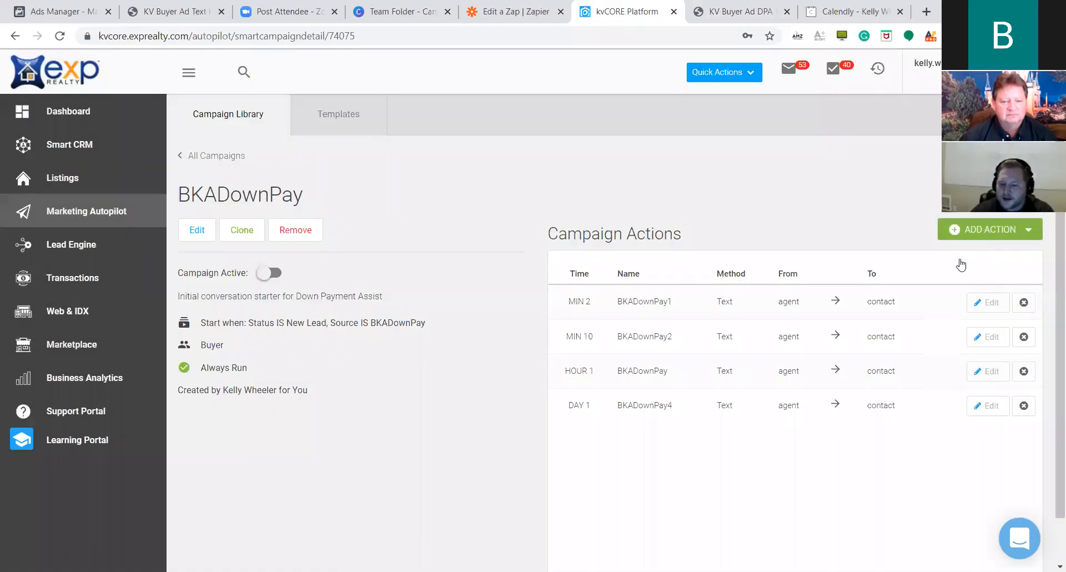
left_click(991, 231)
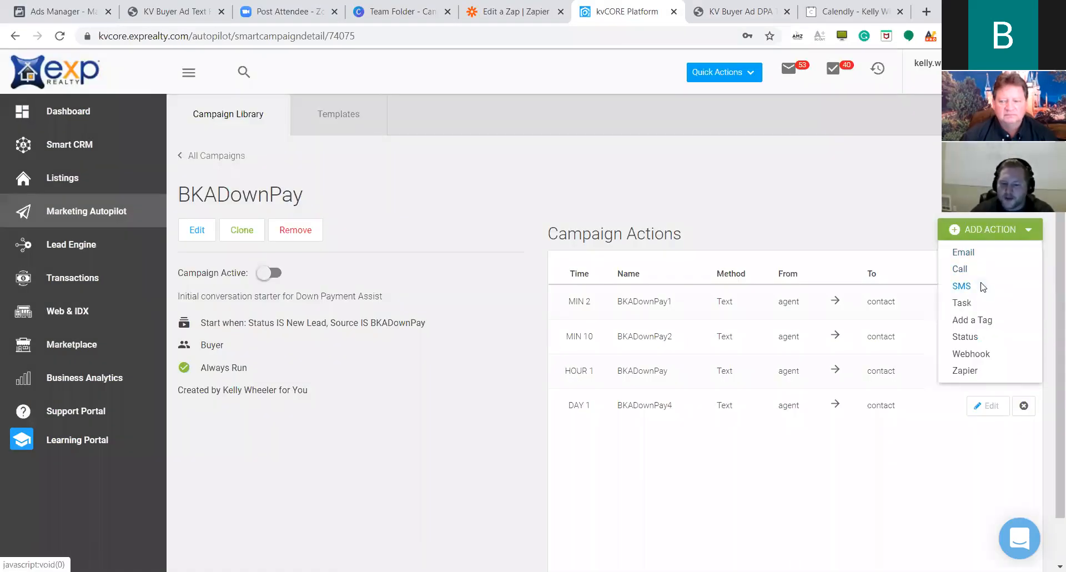
Create SMS step BKADownPay5 using the BKADownPay5 template with a 2-day delay.
left_click(966, 285)
type("BKADownPay5")
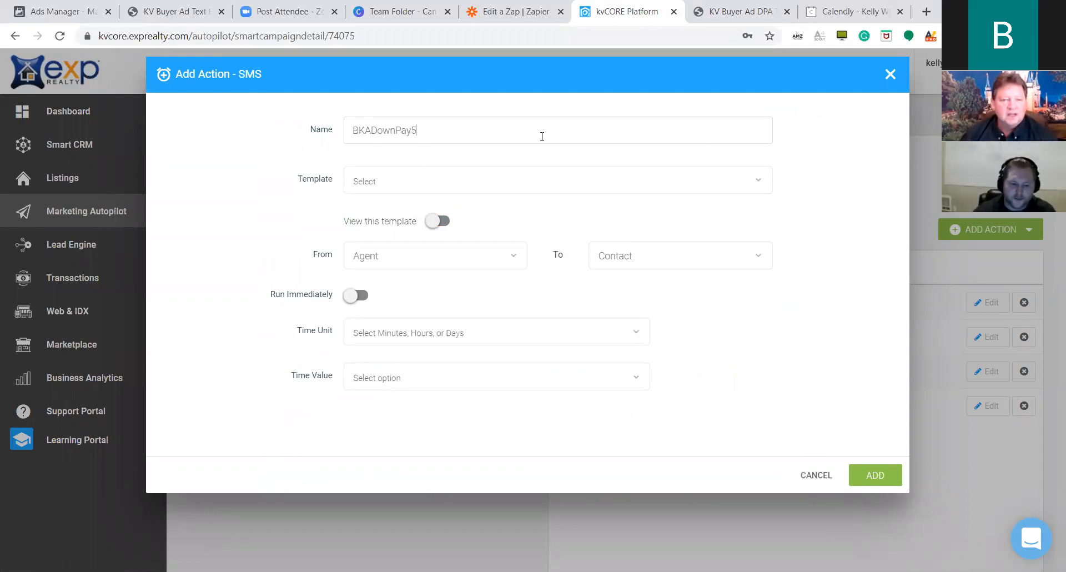
left_click(454, 181)
left_click(465, 360)
left_click(428, 331)
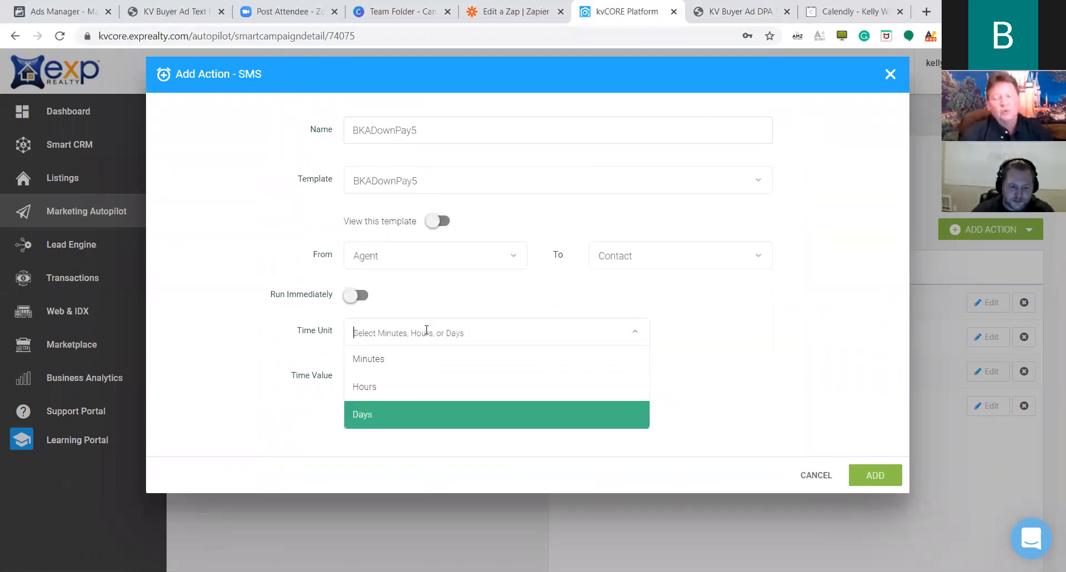
left_click(397, 414)
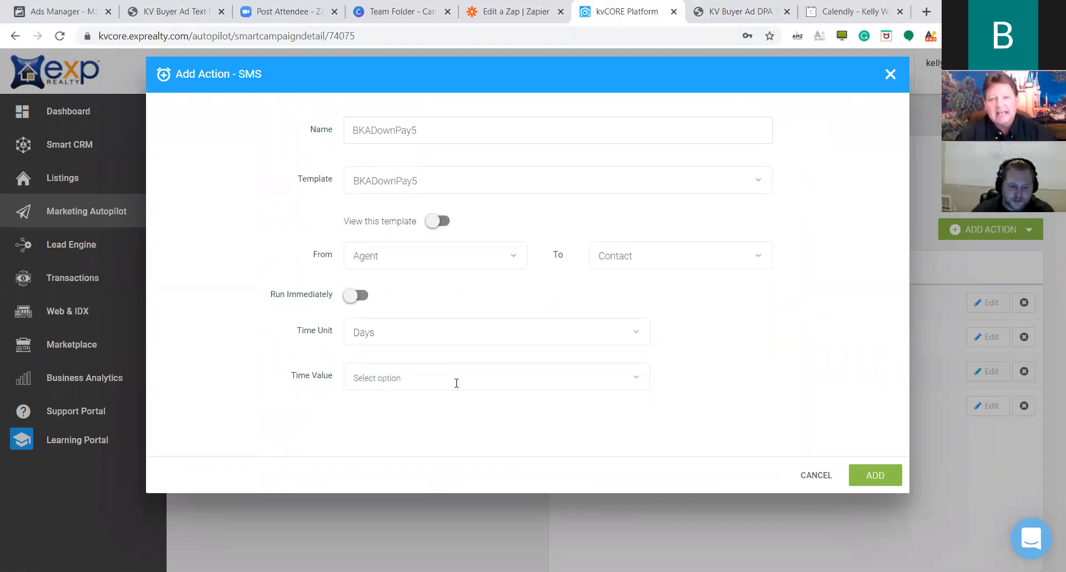
left_click(451, 380)
left_click(401, 205)
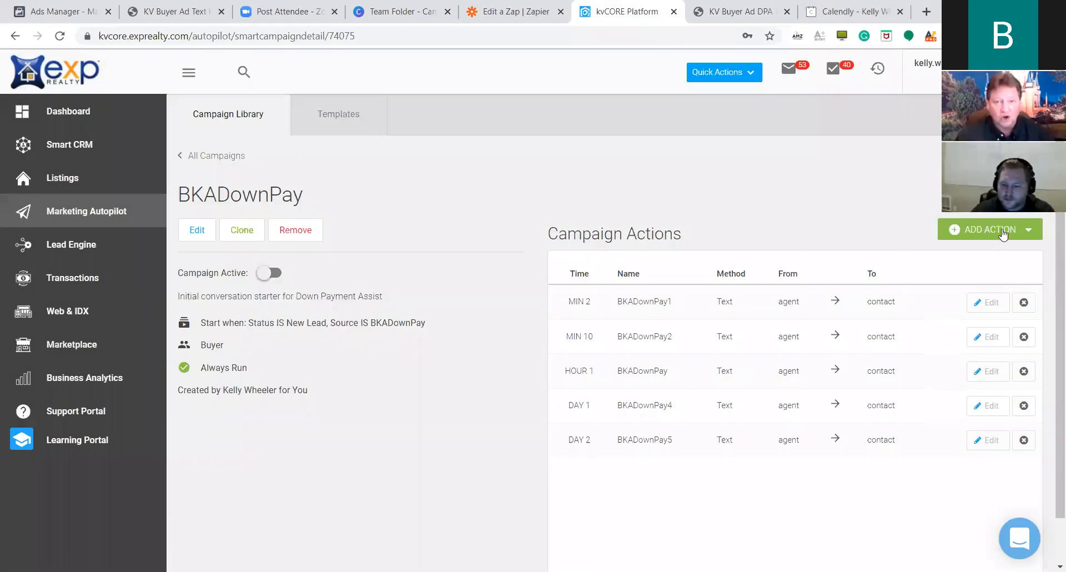
left_click(989, 229)
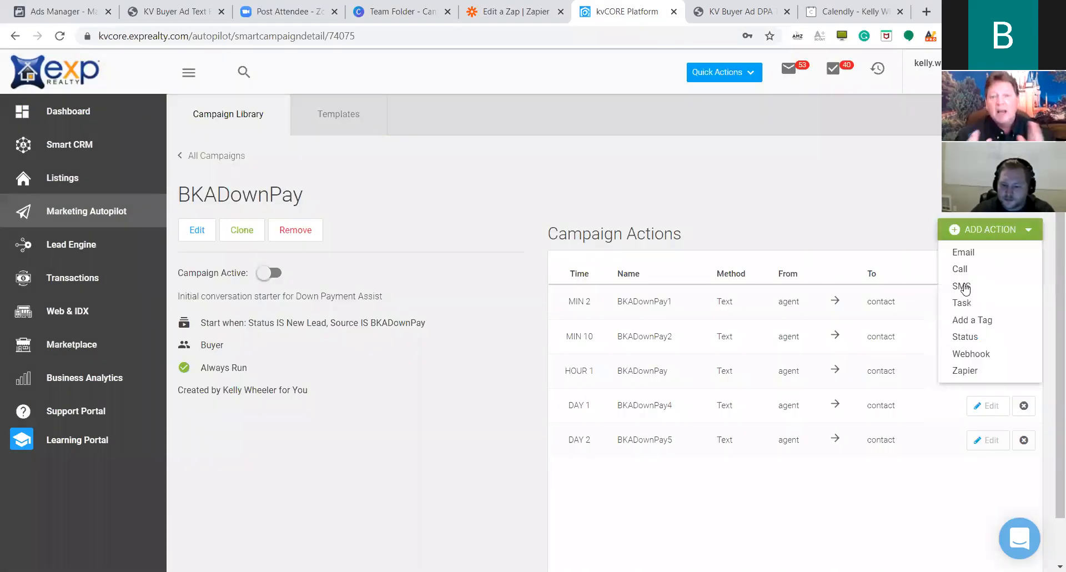
Set up SMS step BKADownPay6 with the BKADownPay3 template and a 3-day delay.
left_click(965, 287)
type("BKADpownPay6")
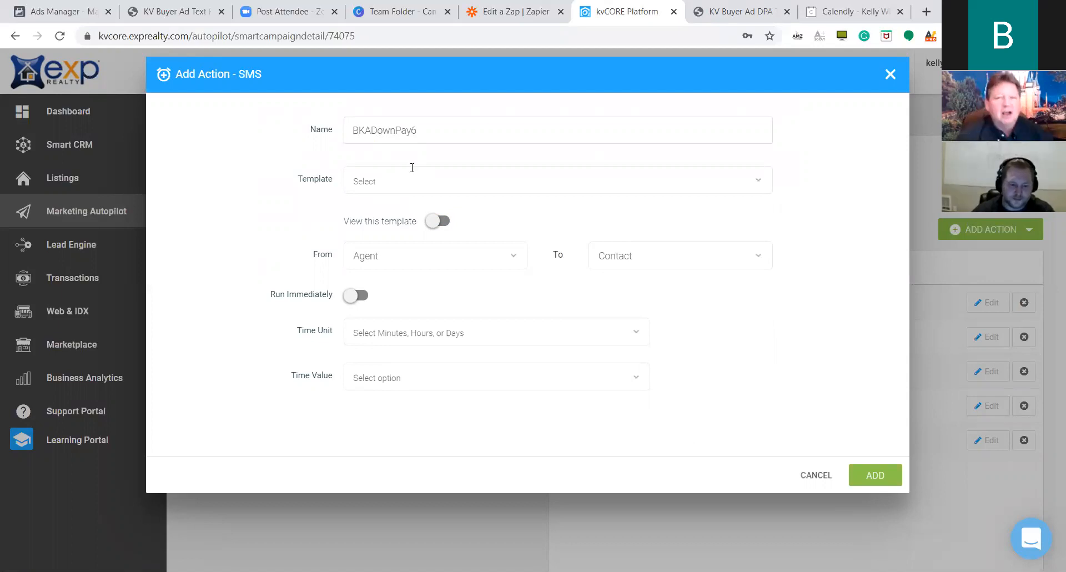
left_click(411, 168)
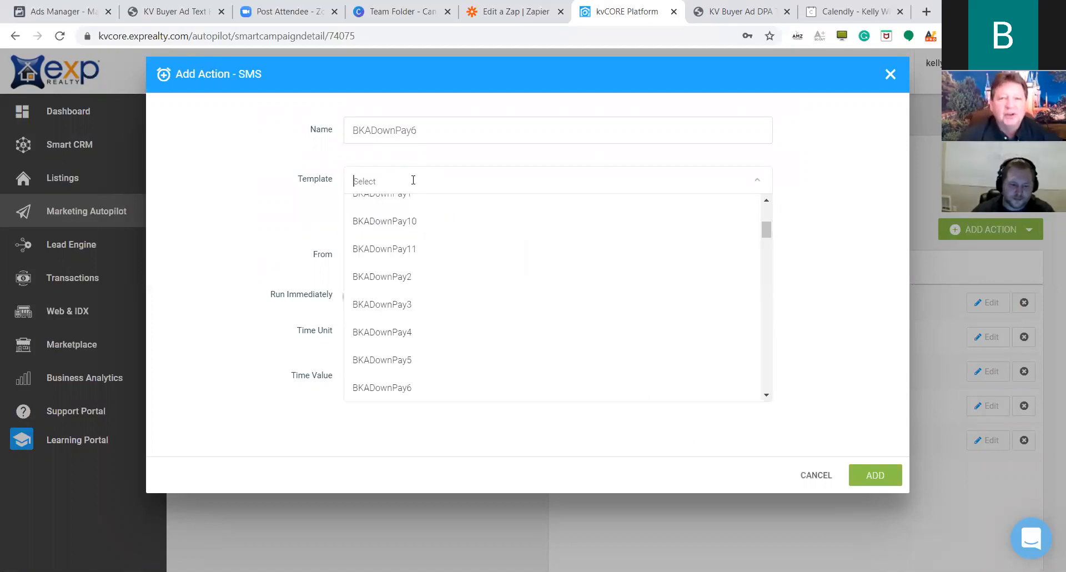
left_click(435, 304)
left_click(461, 333)
left_click(442, 388)
left_click(436, 323)
left_click(388, 412)
left_click(417, 377)
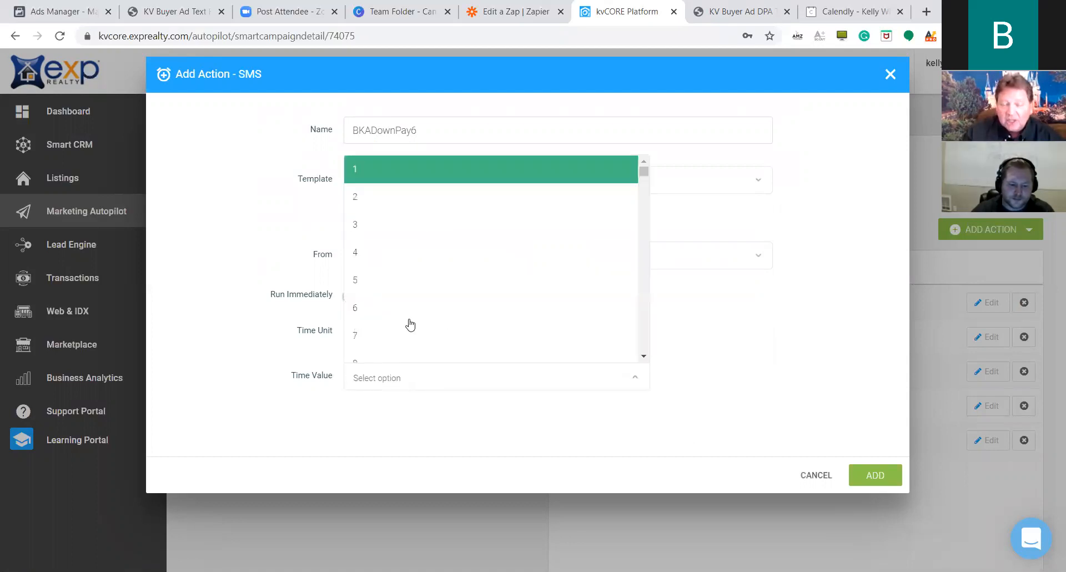
left_click(383, 226)
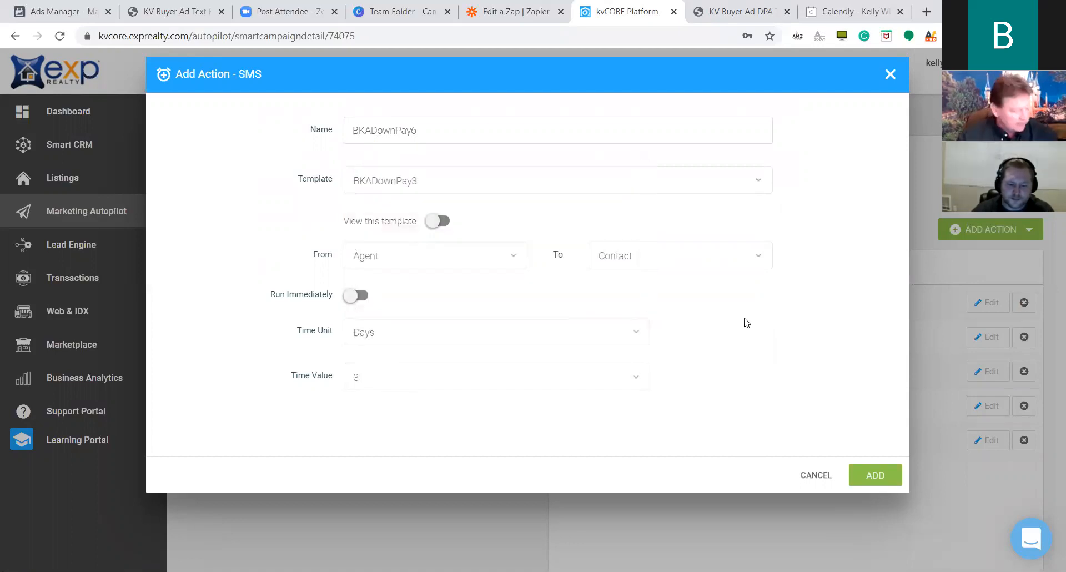
Confirm the day-3 timing in the scripts PDF, then add BKADownPay6 to the campaign.
left_click(734, 12)
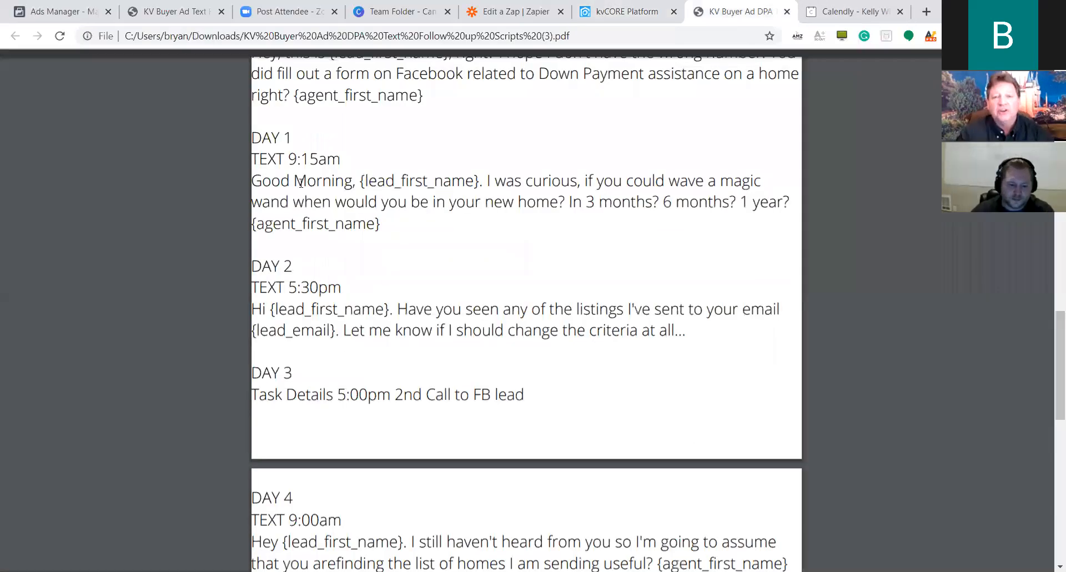
scroll(310, 310, "down", 1)
scroll(616, 172, "down", 3)
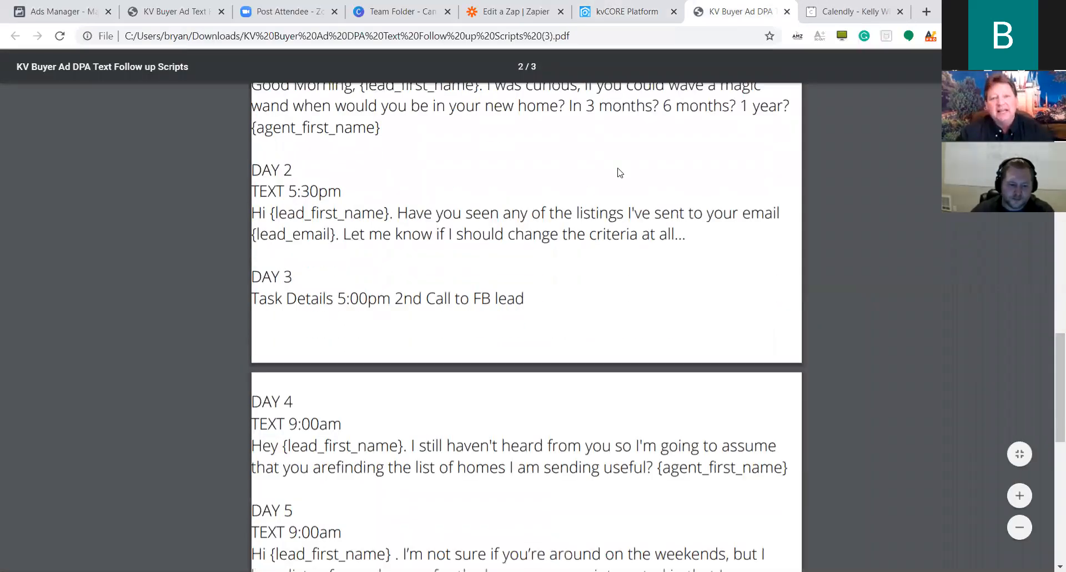
left_click(617, 8)
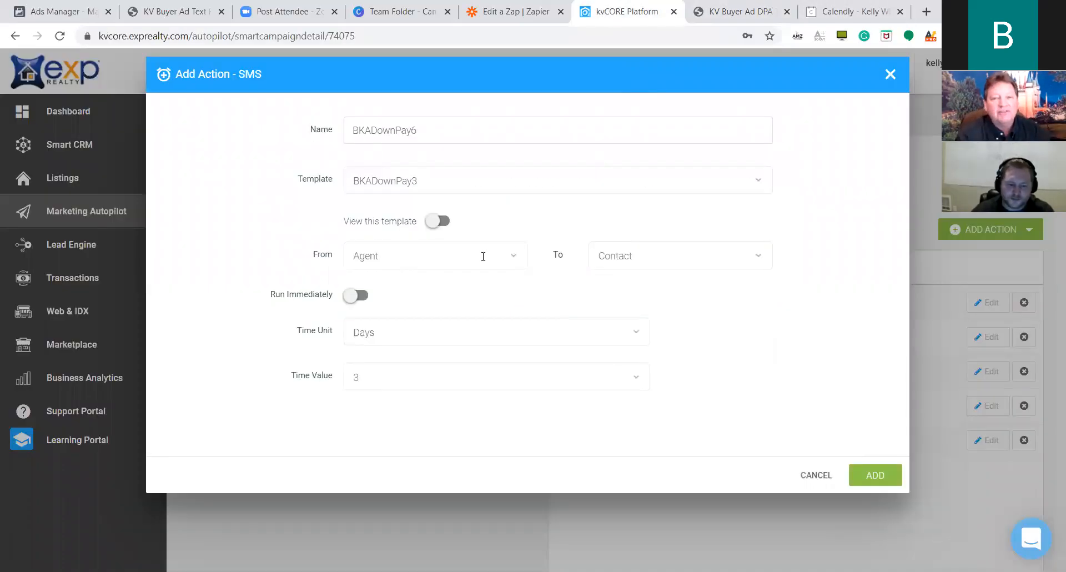
left_click(865, 485)
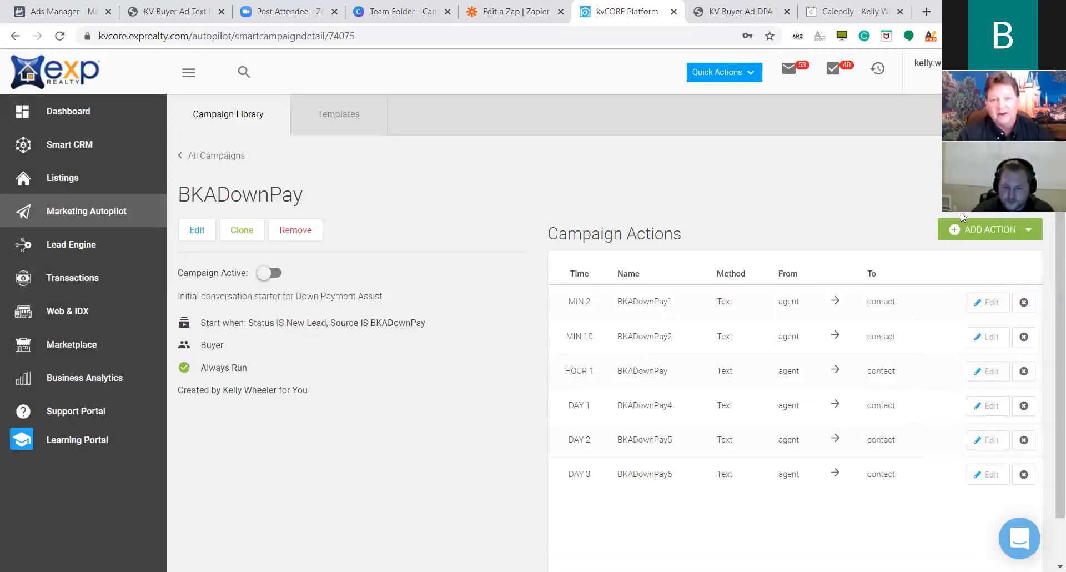
Discard an empty SMS form and start a new step named BKADownPay7.
left_click(978, 230)
left_click(968, 287)
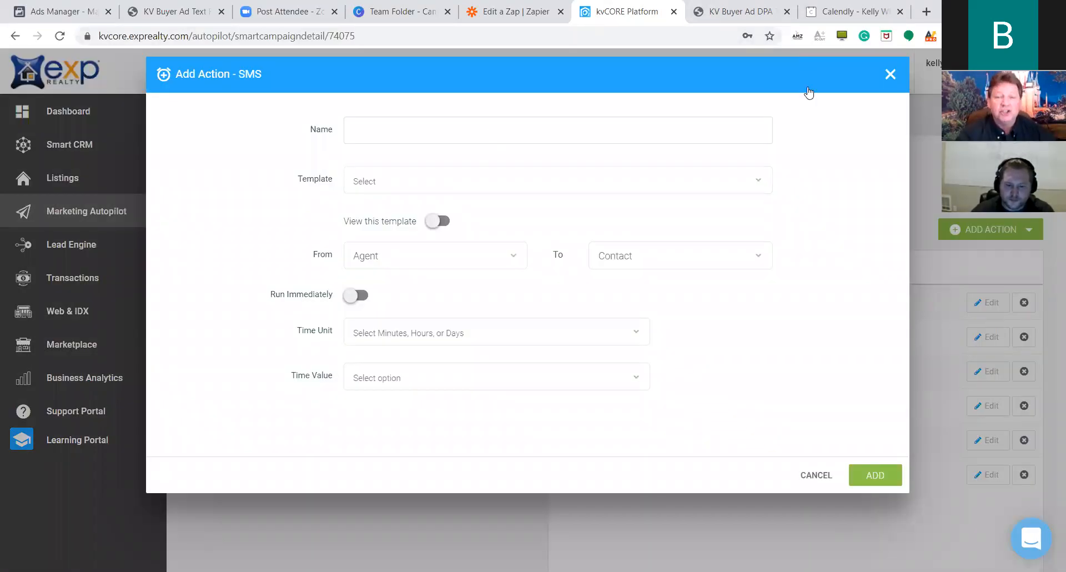
left_click(890, 75)
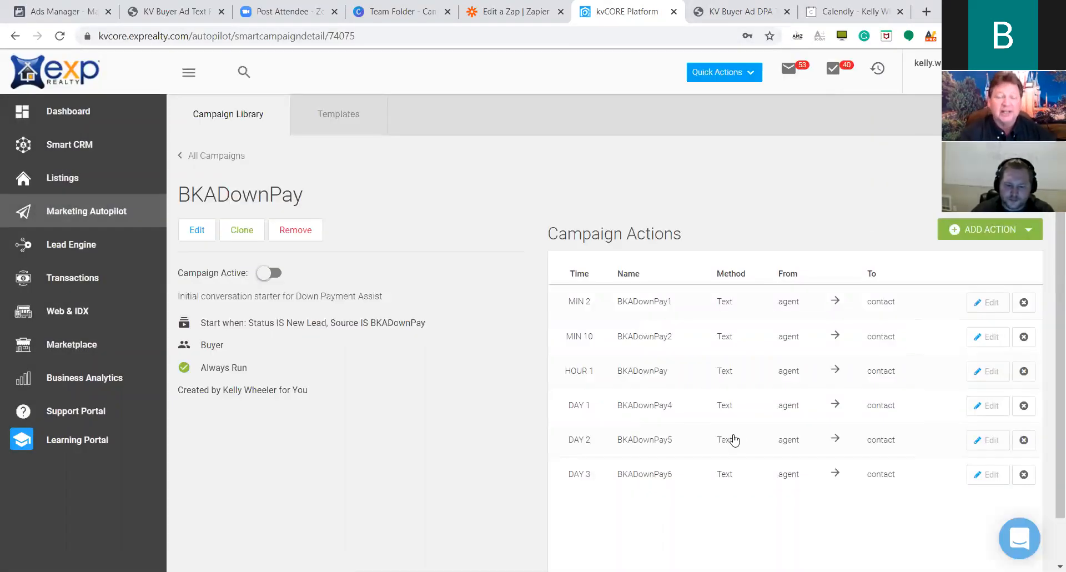
left_click(981, 230)
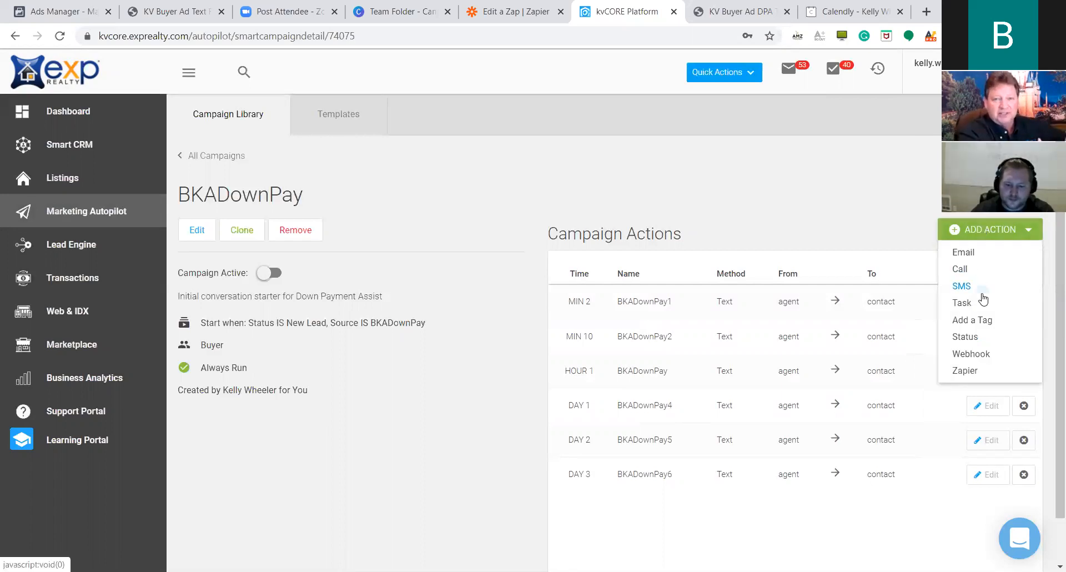
left_click(988, 286)
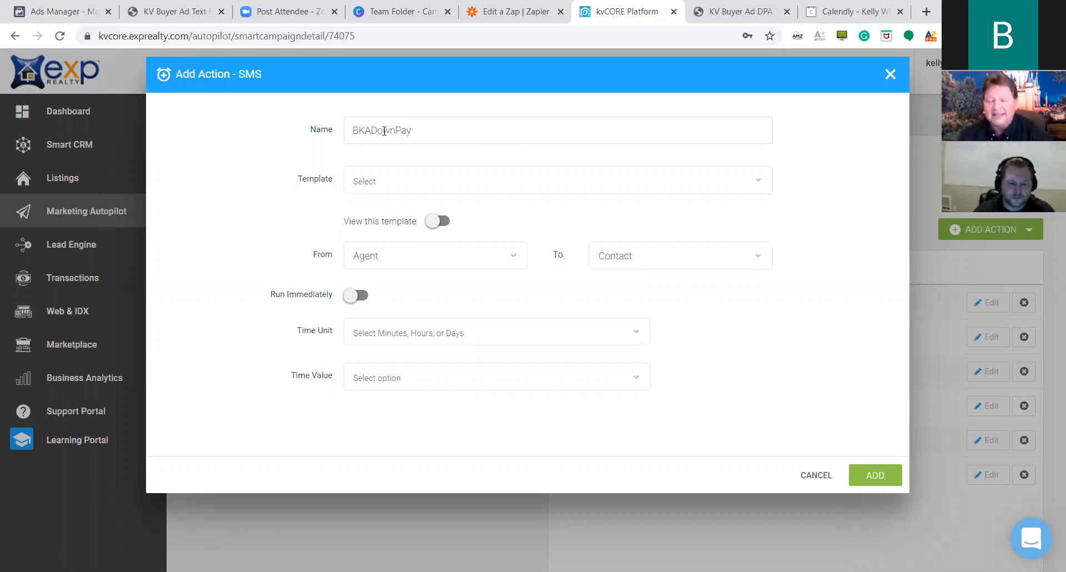
left_click(433, 135)
type("7")
Give BKADownPay7 the BKADownPay7 template and a 6-day delay, then add it.
left_click(506, 183)
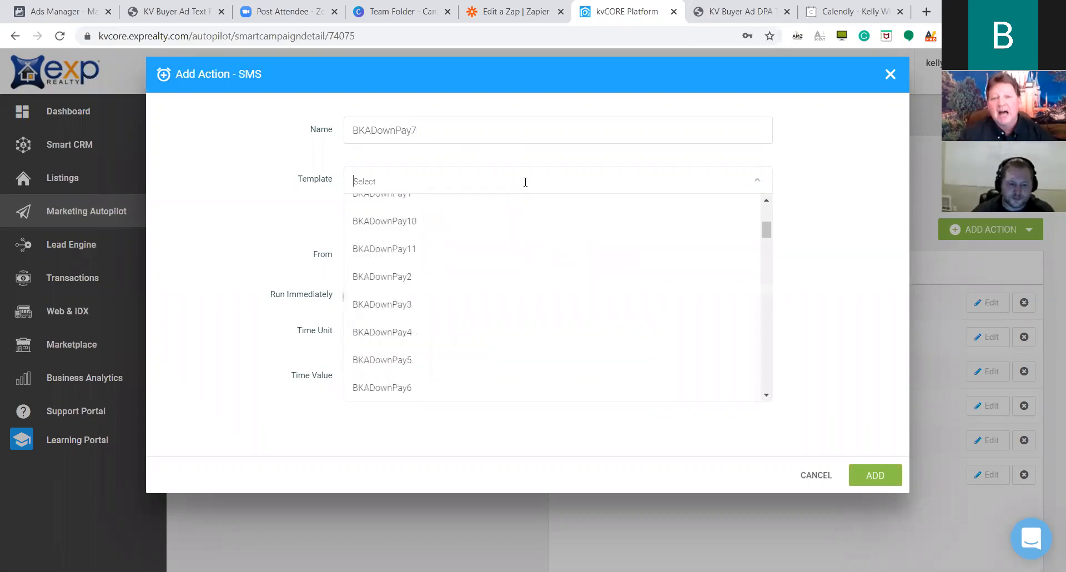
left_click(453, 337)
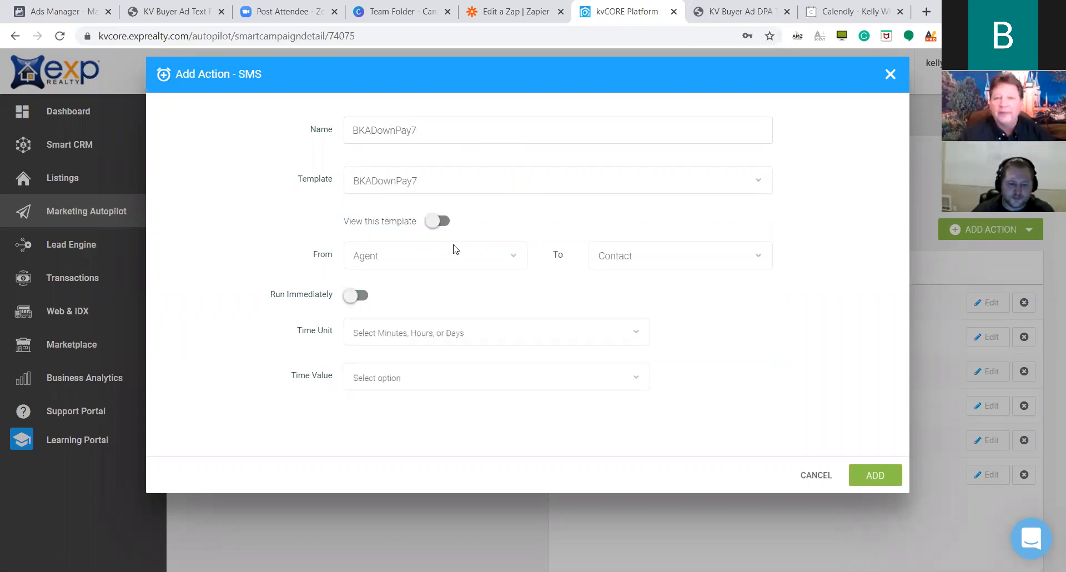
left_click(524, 334)
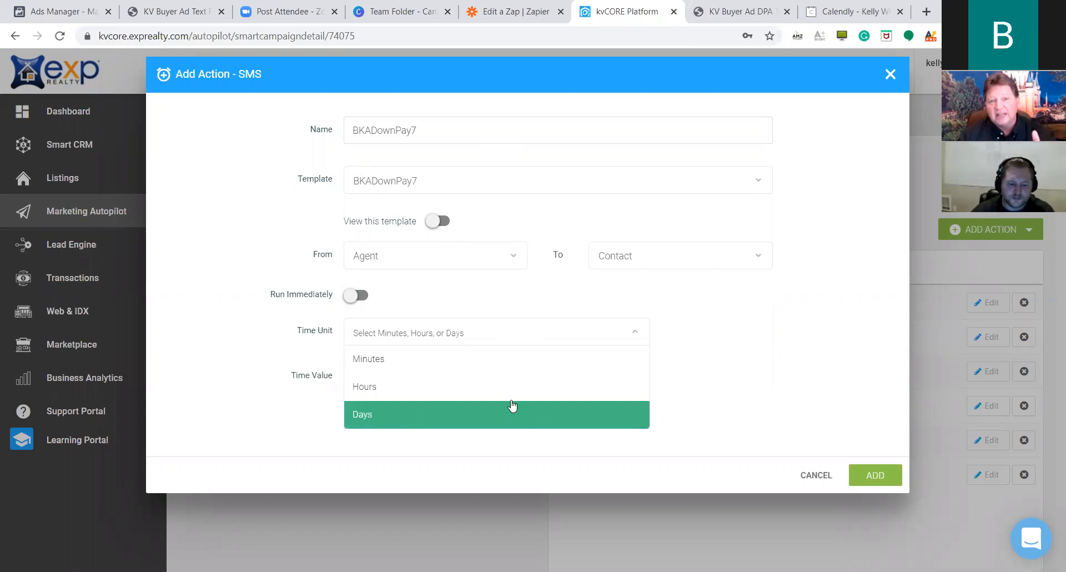
left_click(512, 408)
left_click(518, 384)
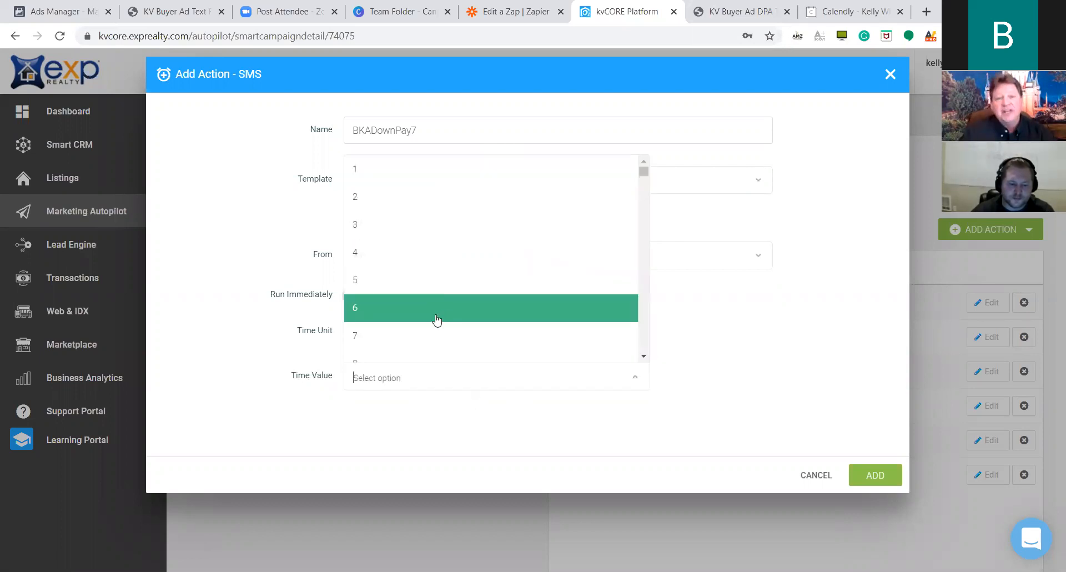
left_click(436, 318)
left_click(875, 476)
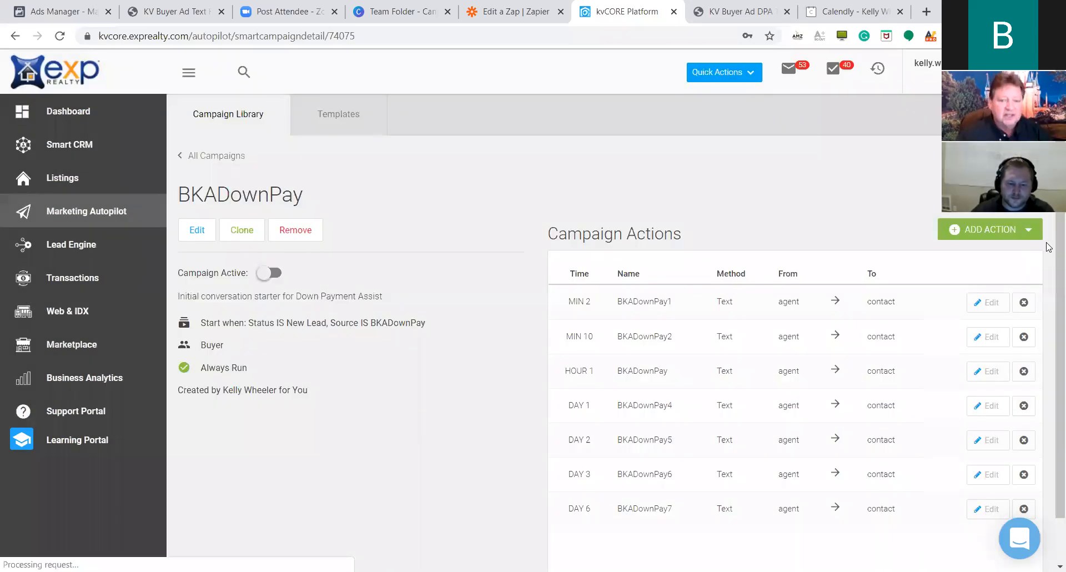
Start SMS step BKADownPay8 and choose the BKADownPay8 template.
left_click(986, 233)
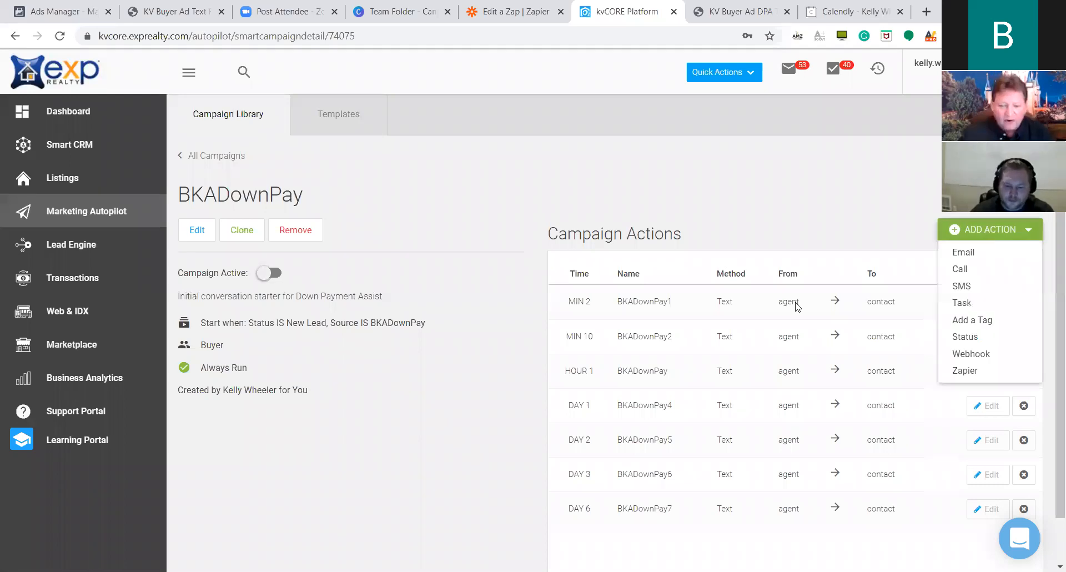
left_click(997, 302)
left_click(419, 130)
type("BKADpw")
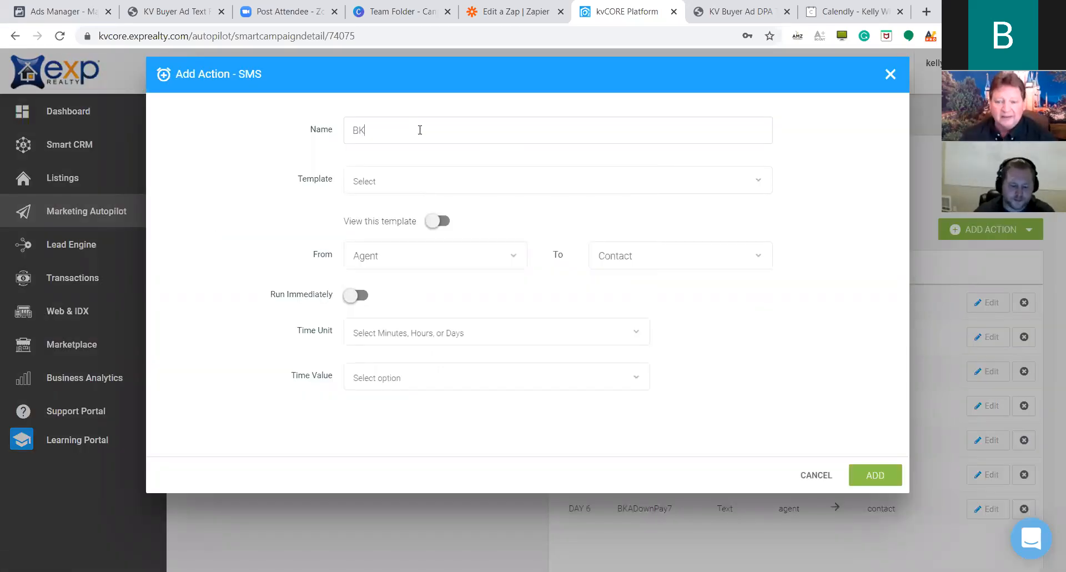
key("BackSpace")
key("BackSpace")
key("BackSpace")
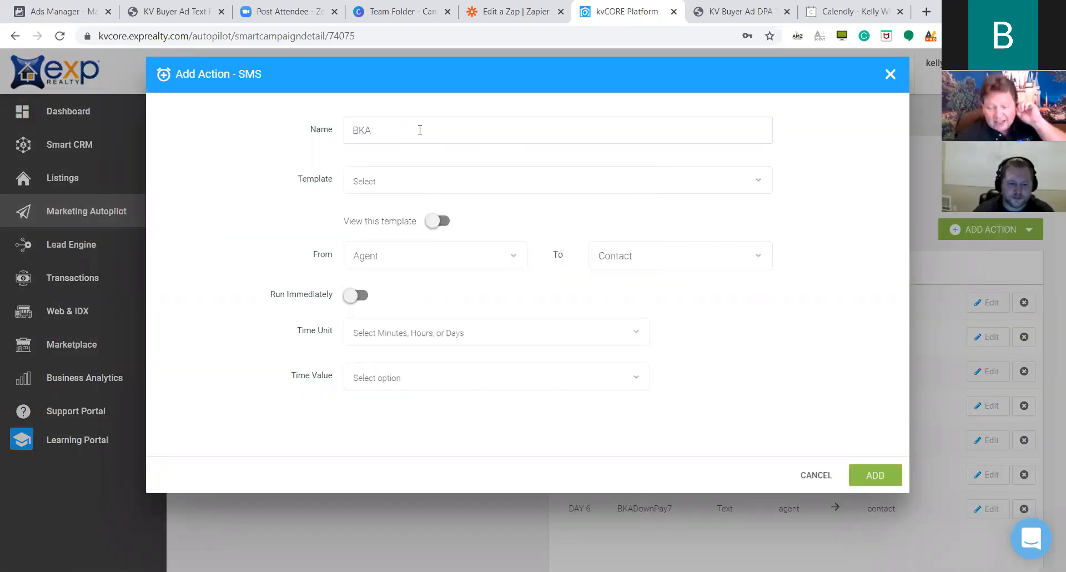
type("DownPay8")
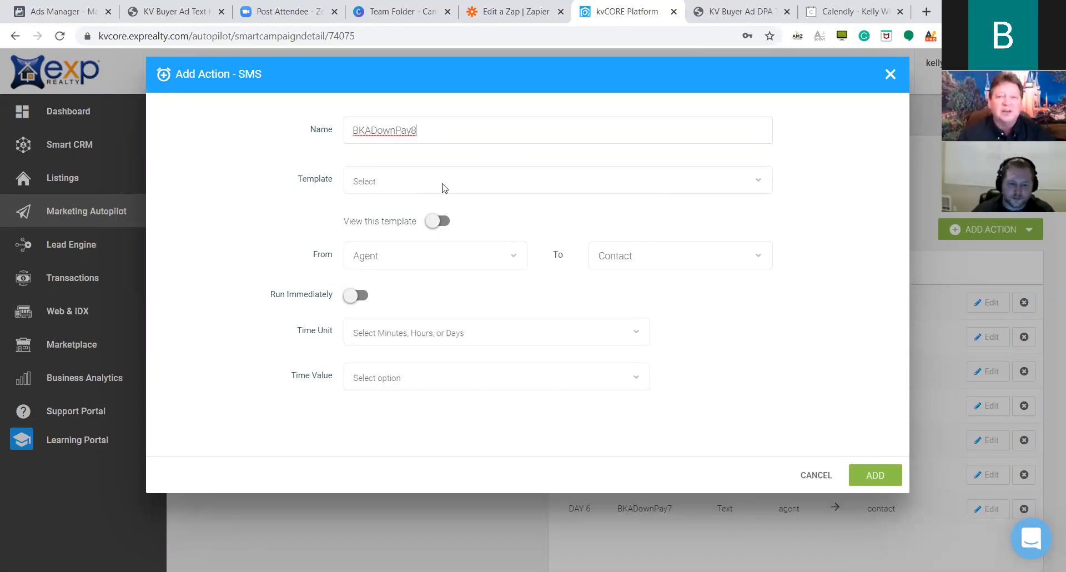
left_click(472, 178)
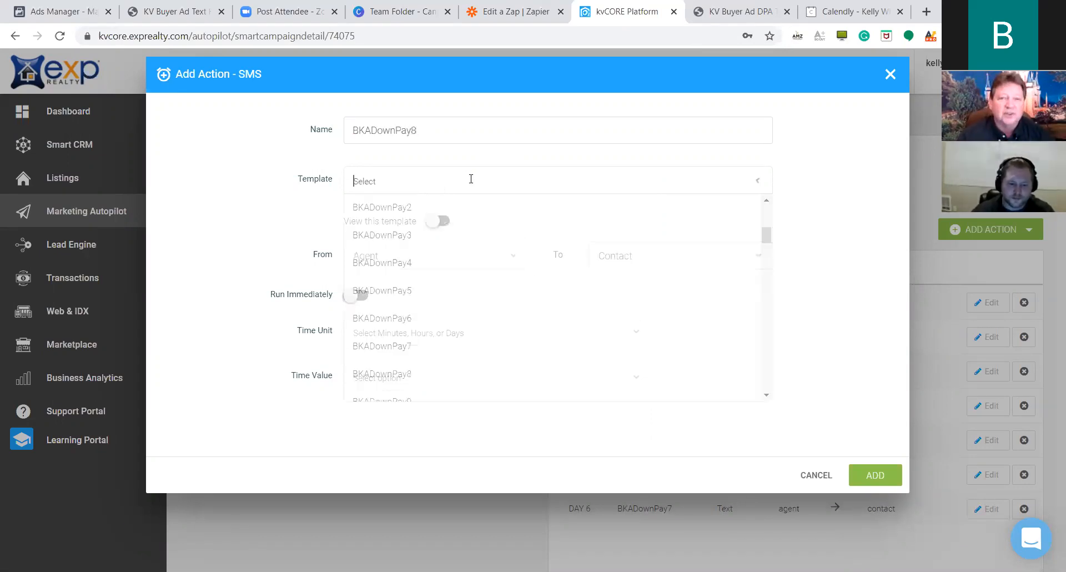
left_click(438, 373)
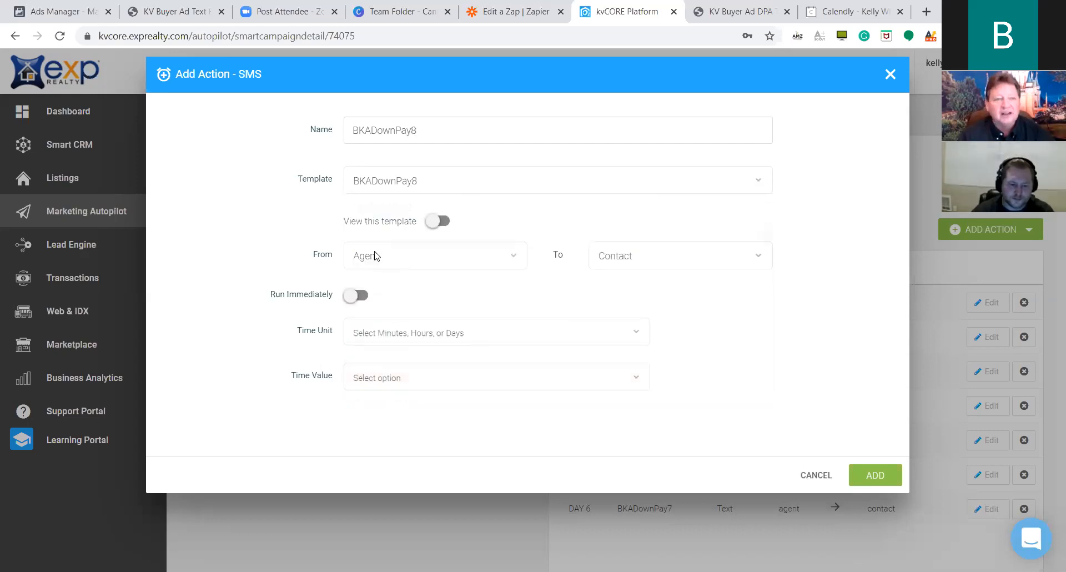
Set the BKADownPay8 delay to 9 days and add it to the campaign.
left_click(485, 328)
left_click(428, 410)
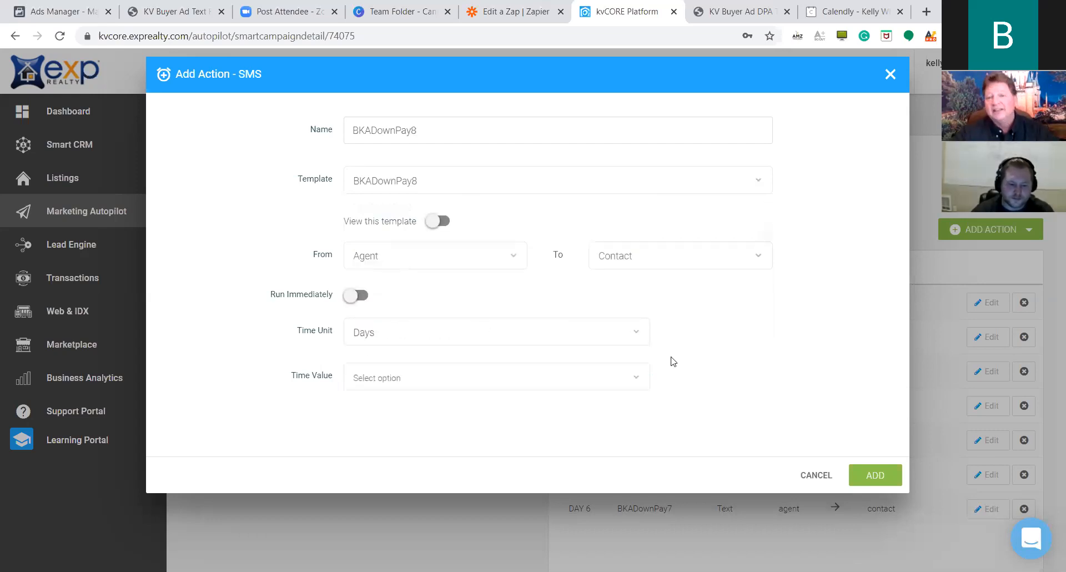
left_click(606, 372)
scroll(523, 288, "down", 1)
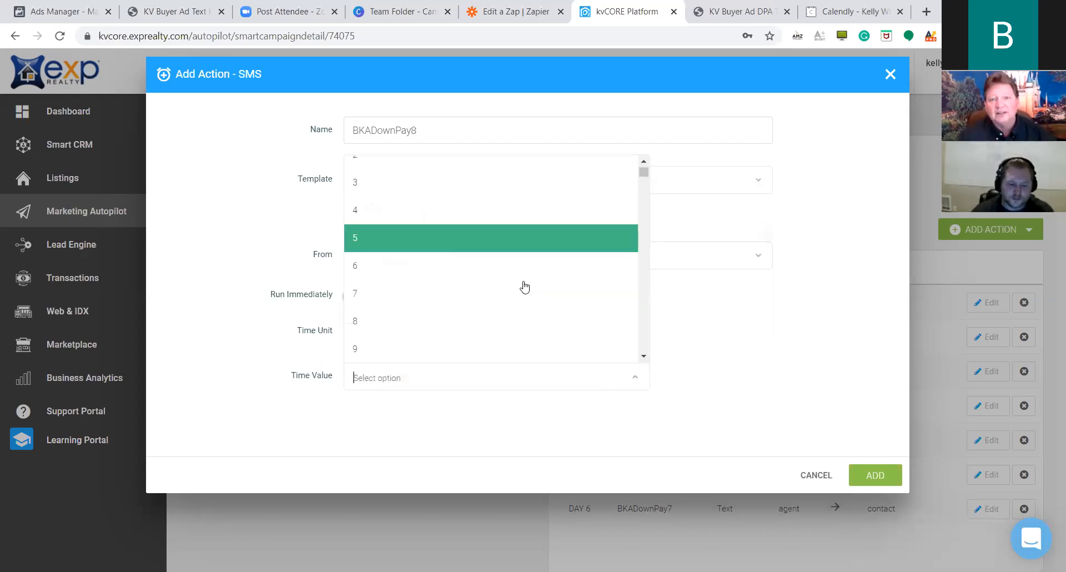
left_click(690, 332)
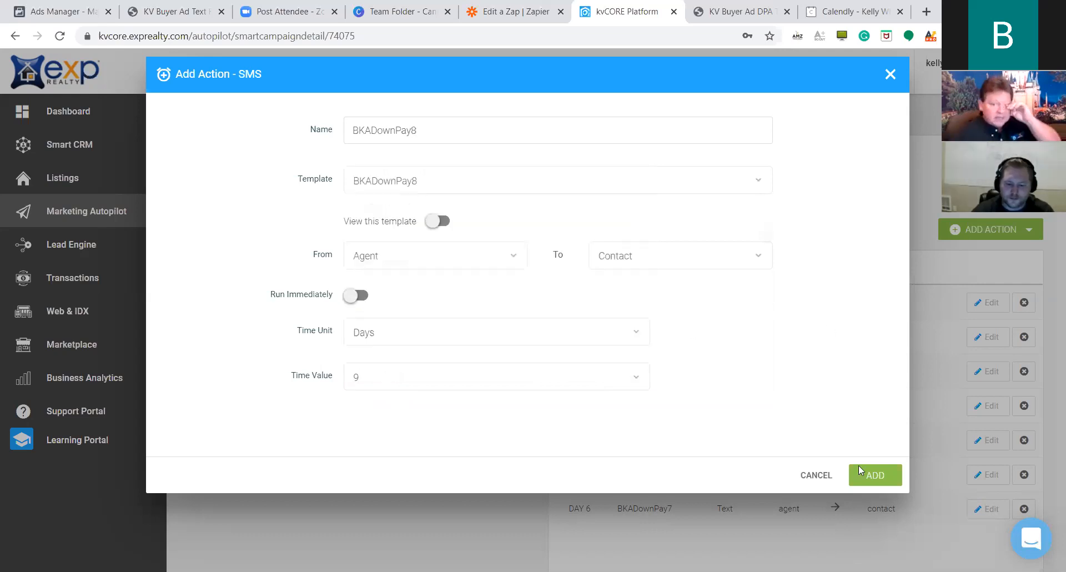
left_click(875, 477)
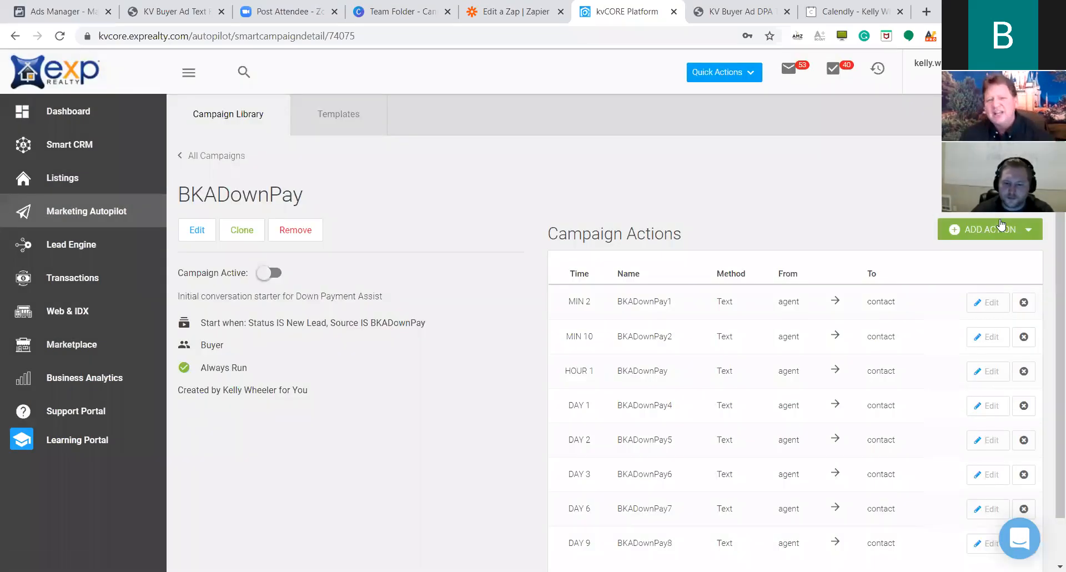
left_click(969, 229)
Start SMS step BKADownPay9 and choose the BKADownPay9 template.
left_click(980, 287)
left_click(457, 138)
type("BKAD")
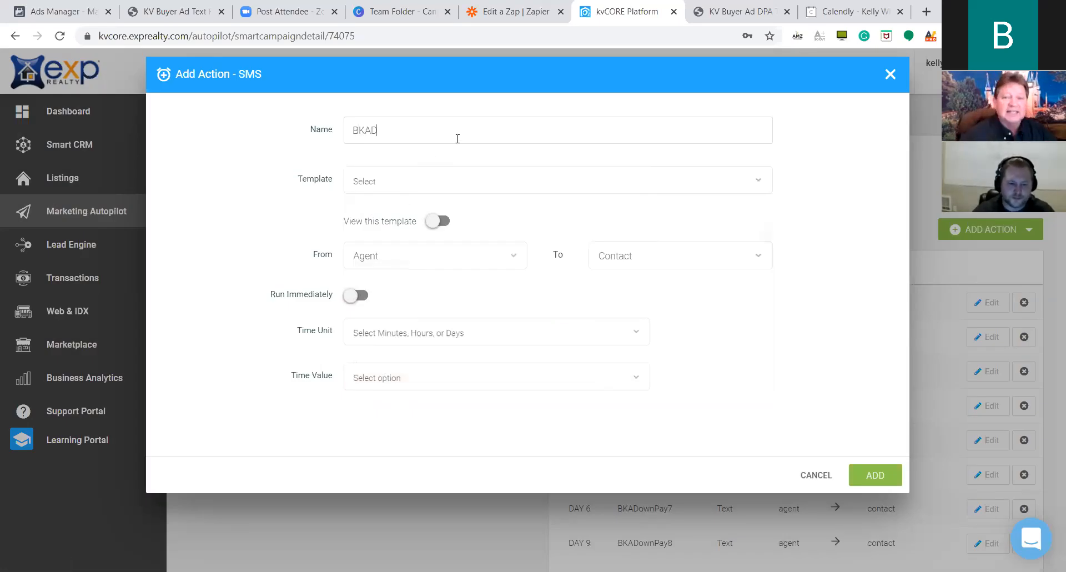
type("ownPay9")
left_click(746, 179)
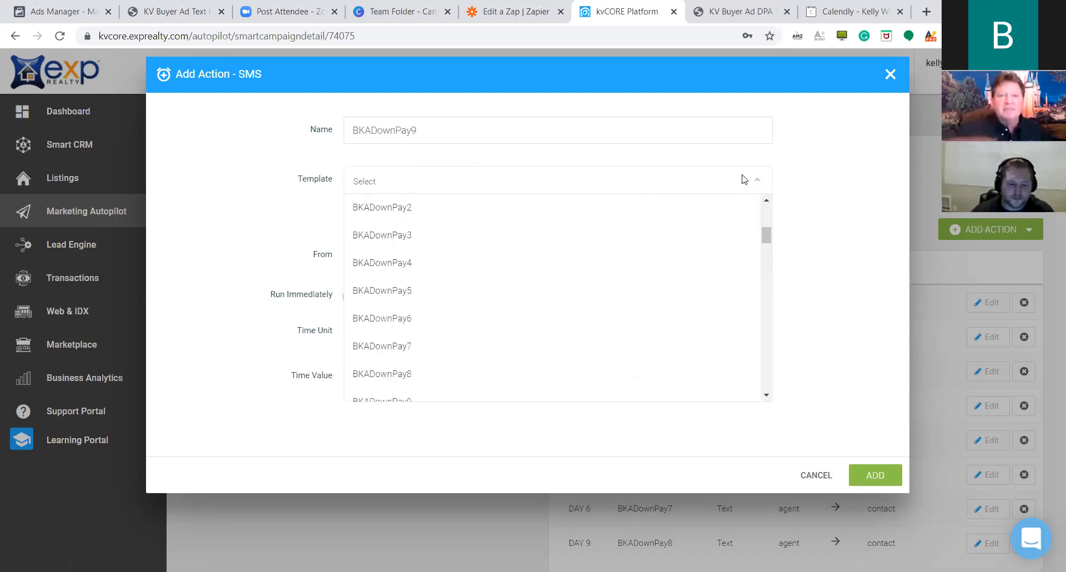
scroll(498, 343, "down", 1)
left_click(492, 343)
Set the BKADownPay9 delay to 11 days and add it to the campaign.
left_click(423, 336)
left_click(434, 411)
left_click(614, 383)
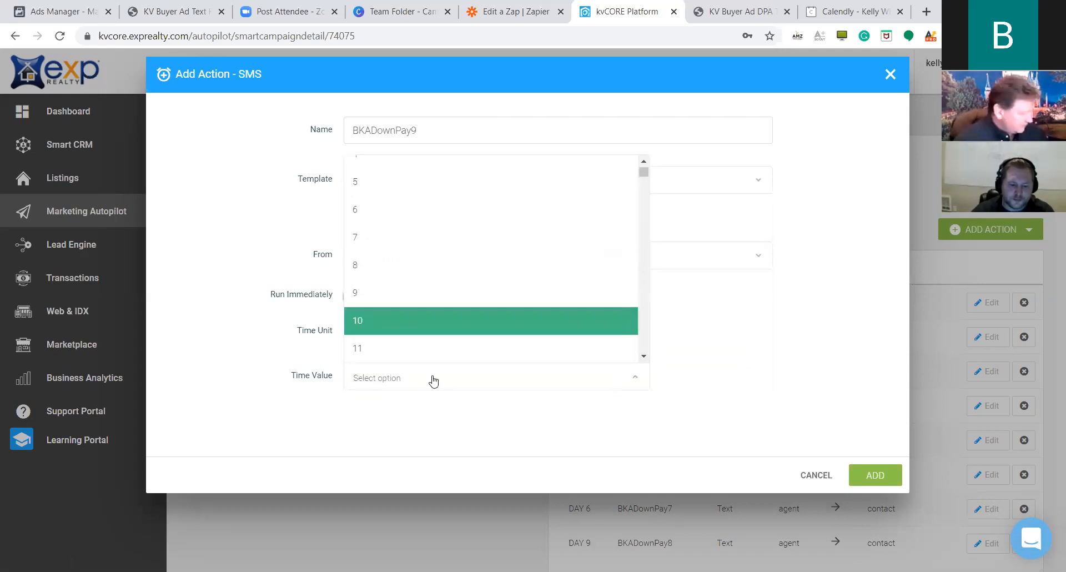
left_click(432, 317)
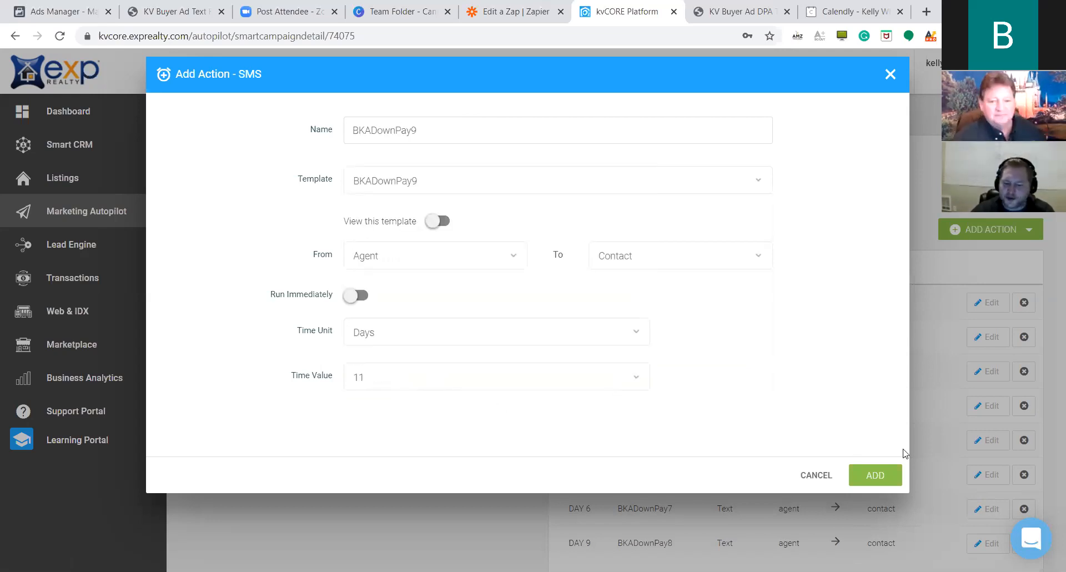
left_click(866, 473)
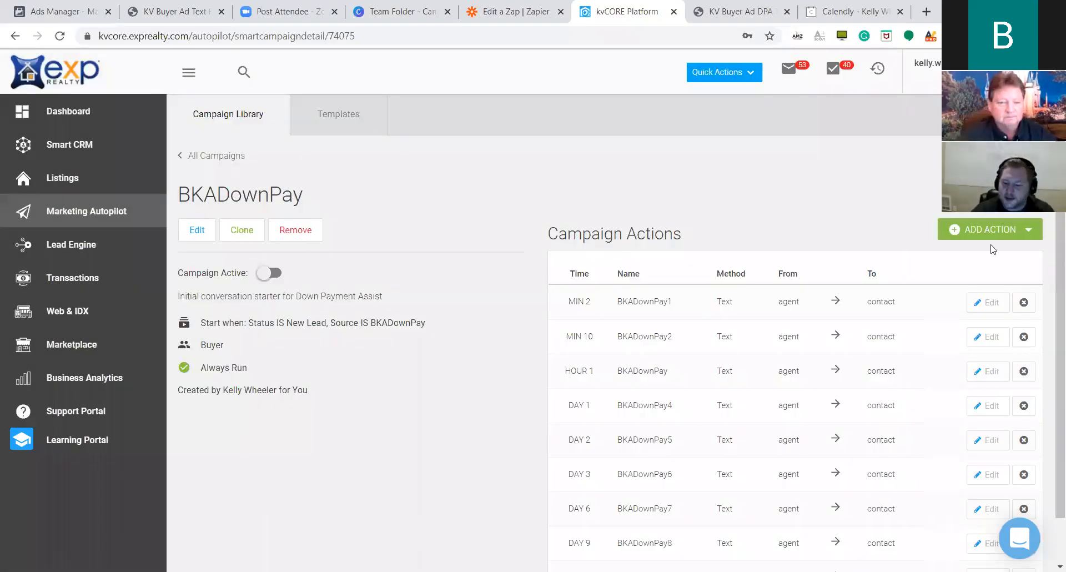
left_click(992, 232)
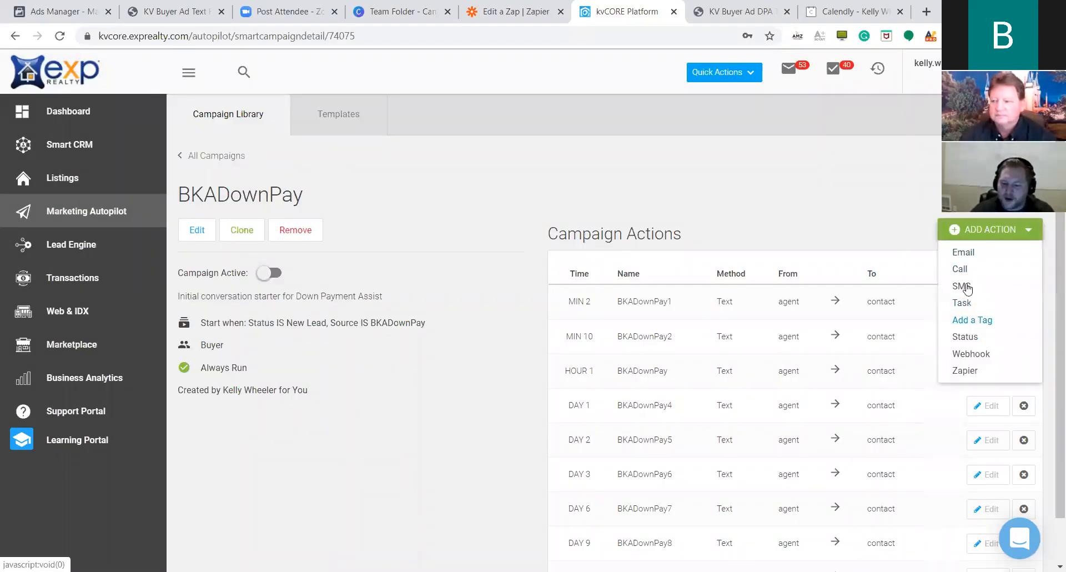
Start SMS step BKADownPay10 and choose the BKADownPay10 template.
left_click(962, 286)
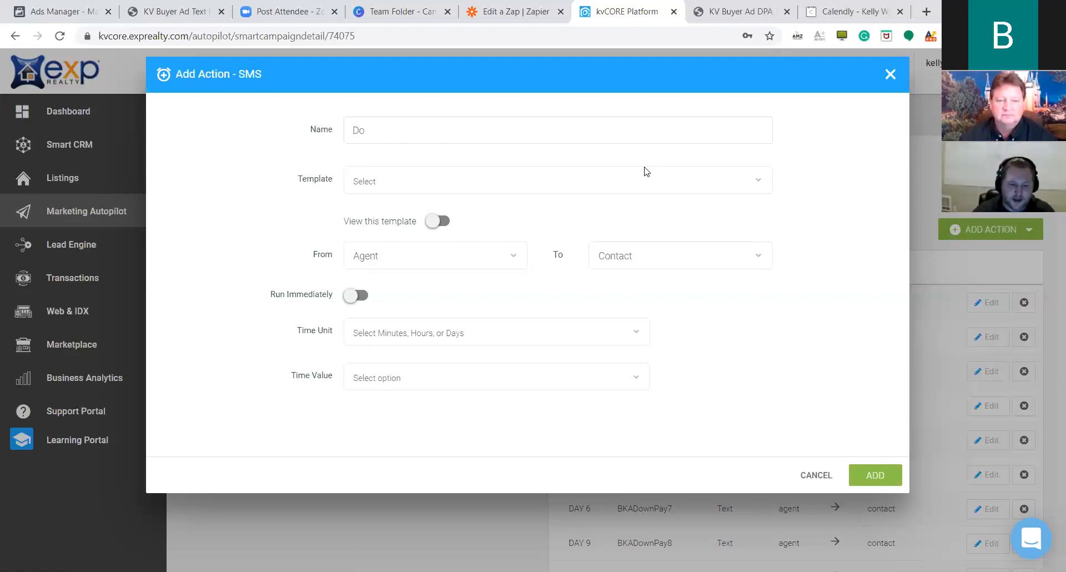
key("BackSpace")
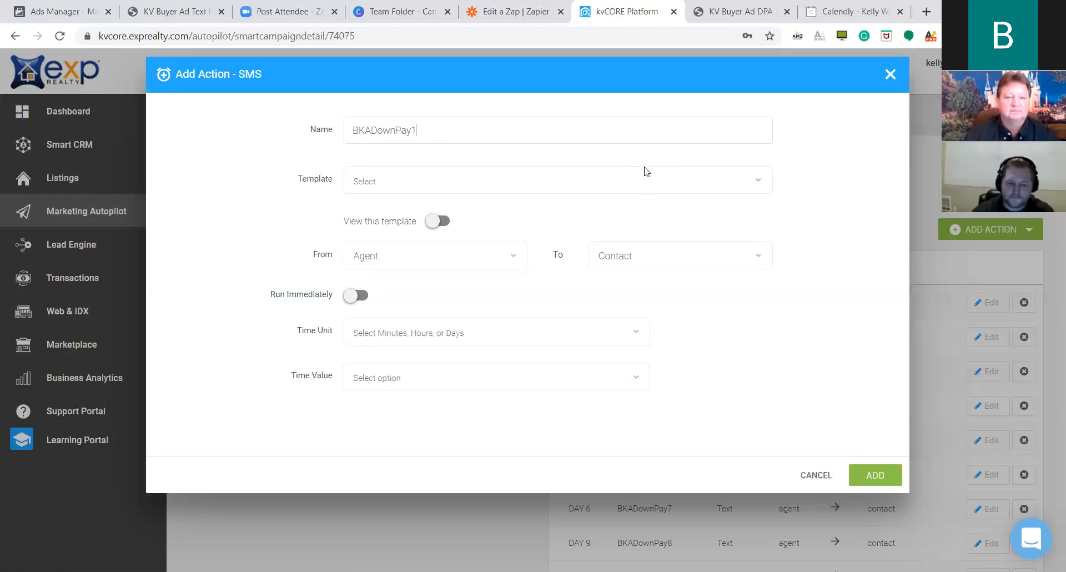
left_click(507, 178)
scroll(465, 264, "down", 3)
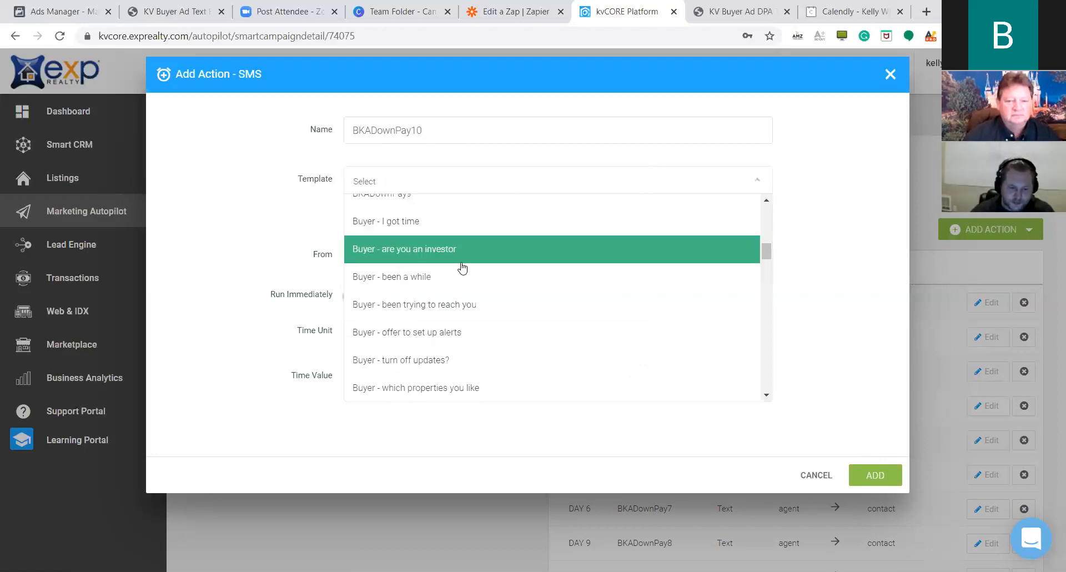
scroll(455, 259, "up", 5)
left_click(412, 290)
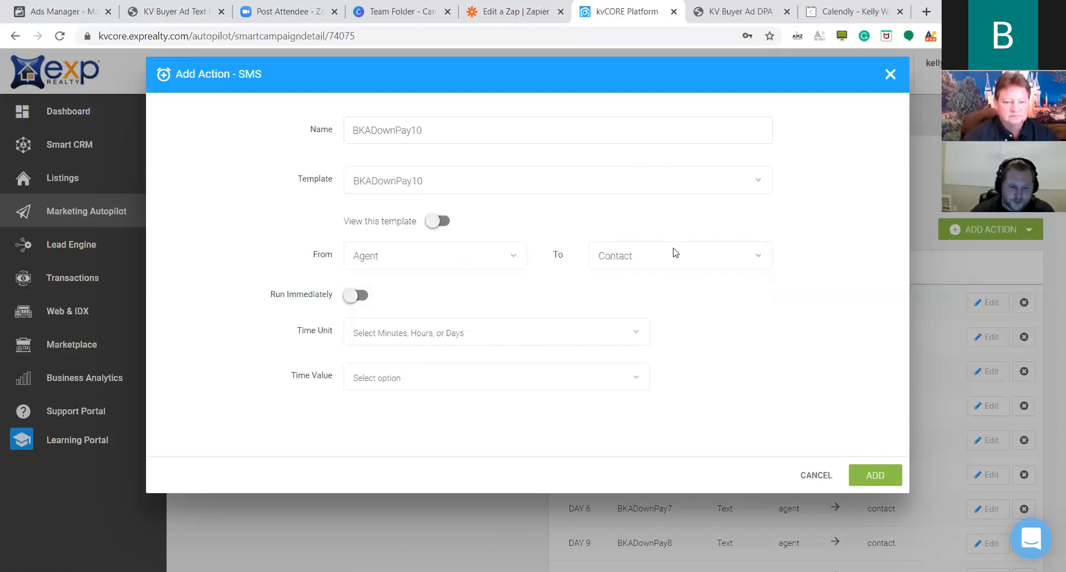
Set the BKADownPay10 delay to 15 days and add it to the campaign.
left_click(433, 332)
left_click(393, 412)
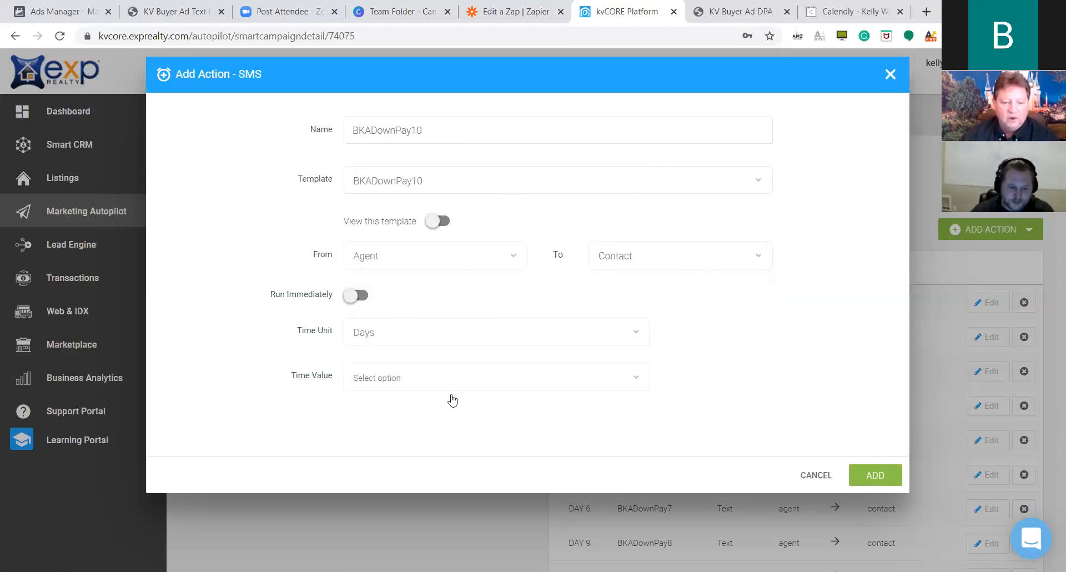
left_click(490, 377)
type("15")
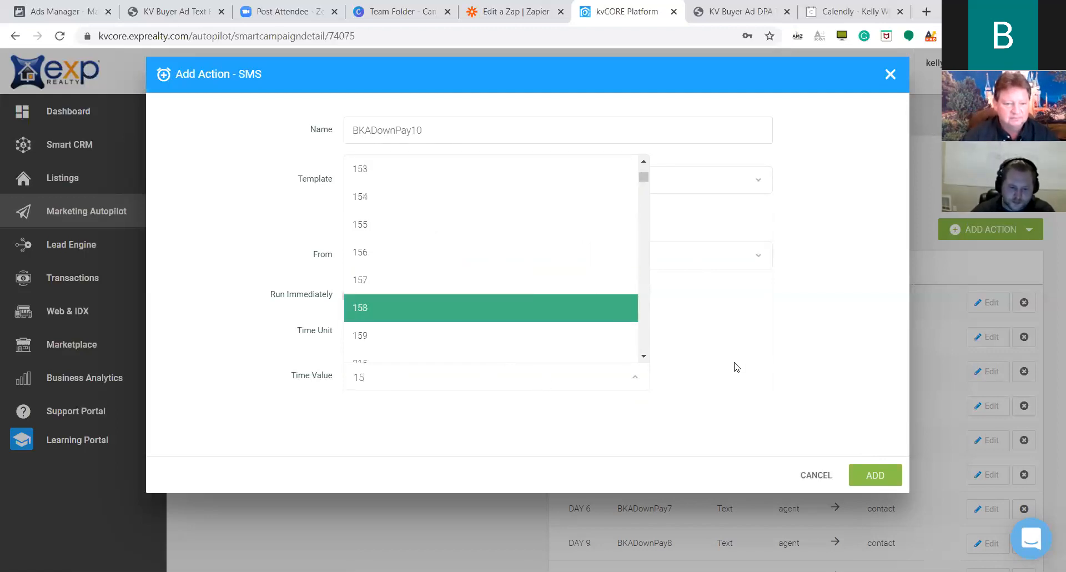
left_click(694, 361)
left_click(566, 381)
scroll(466, 343, "down", 5)
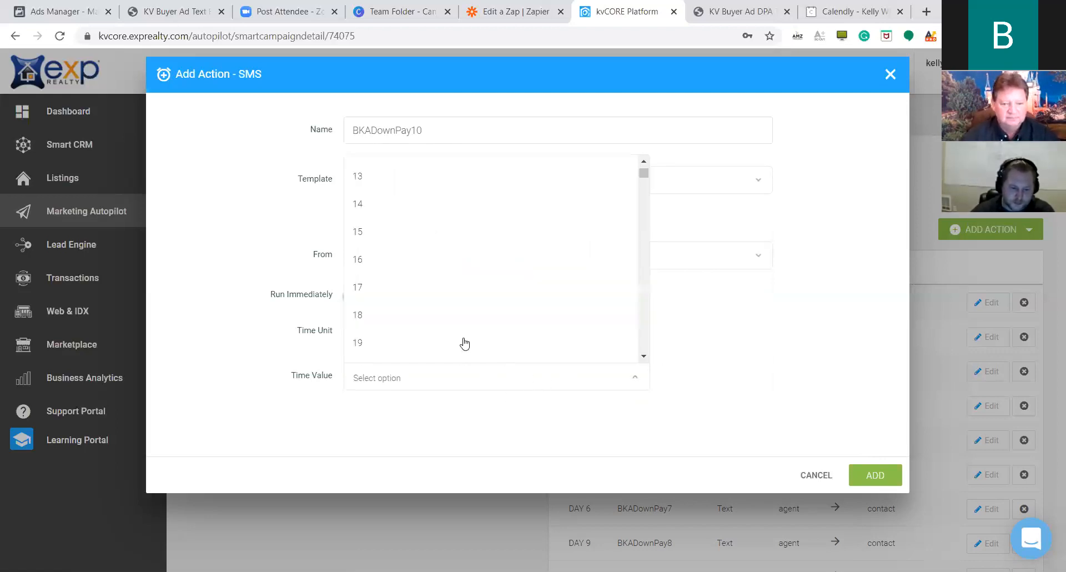
left_click(394, 211)
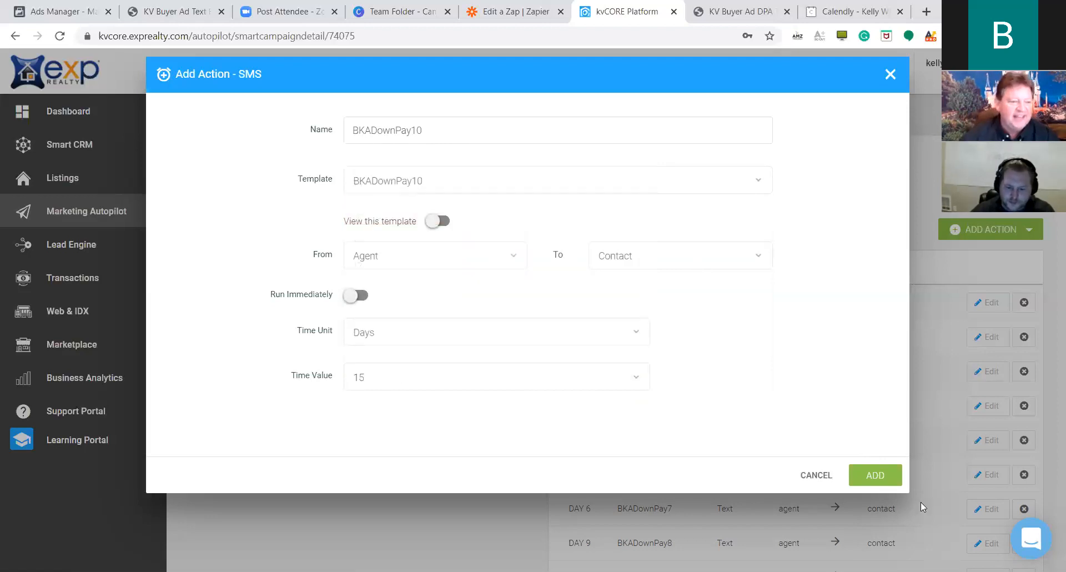
left_click(875, 475)
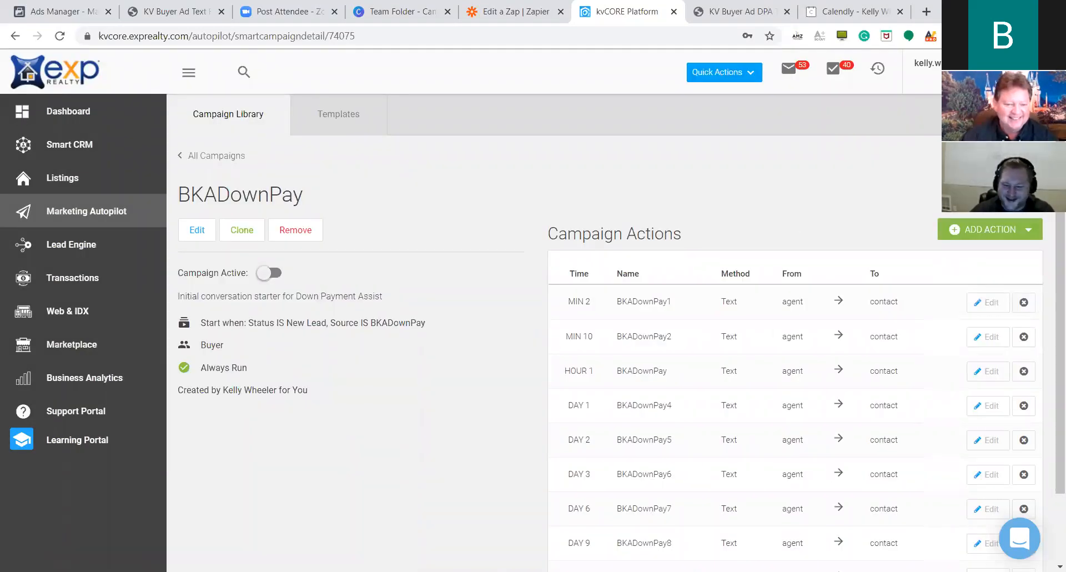
left_click(984, 229)
Start SMS step BKADownPay11 and choose the BKADownPay11 template.
left_click(961, 286)
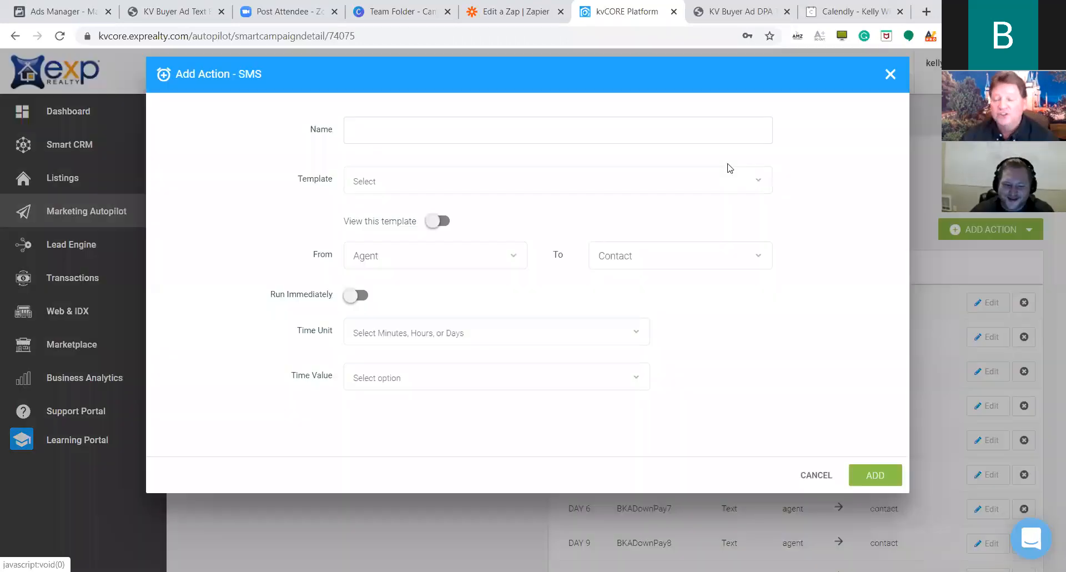
type("BKADownPay")
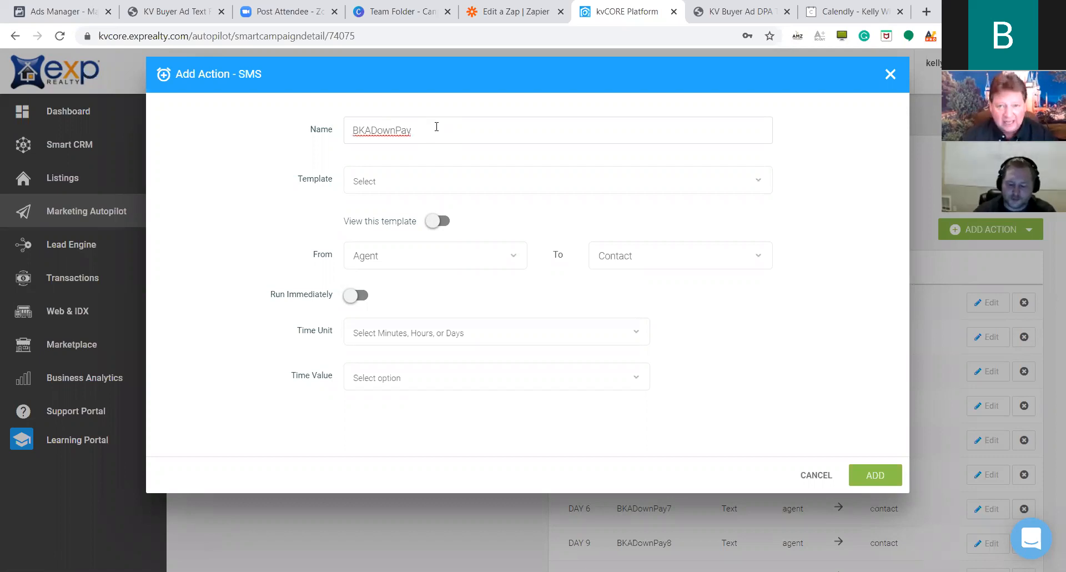
type("11")
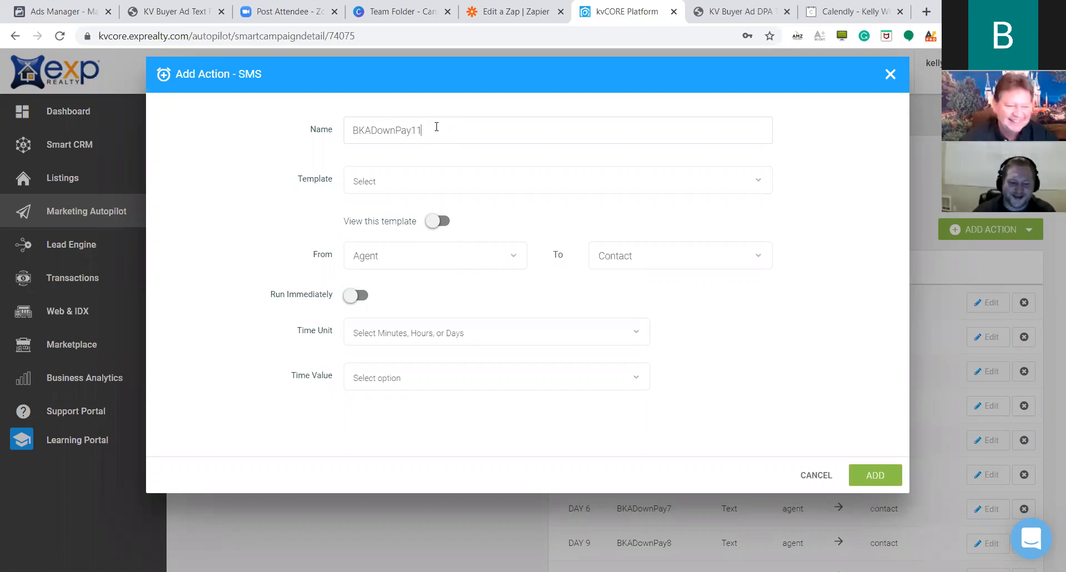
left_click(576, 178)
scroll(491, 247, "down", 1)
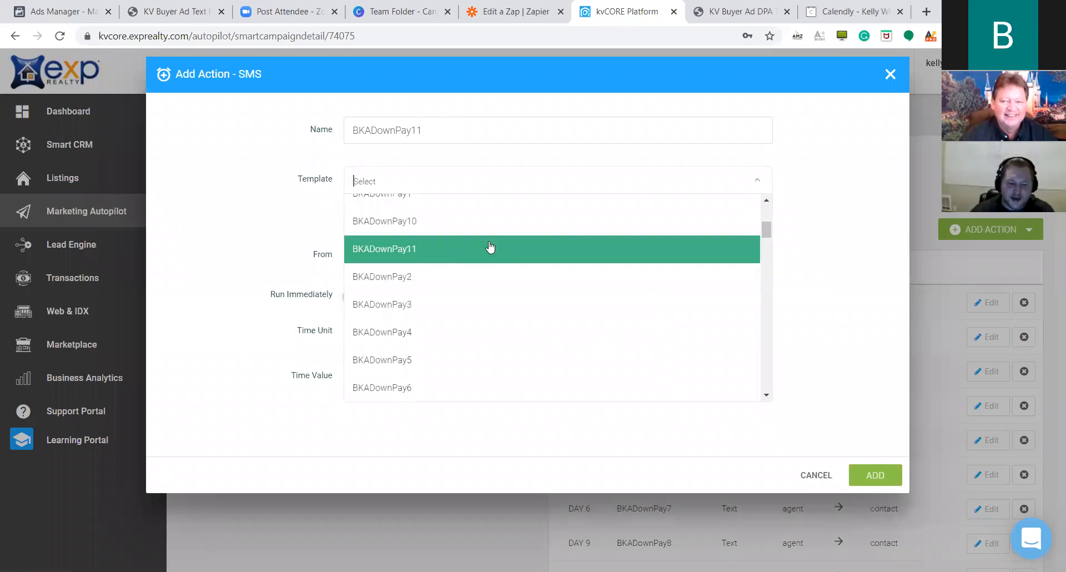
scroll(494, 234, "up", 1)
left_click(452, 309)
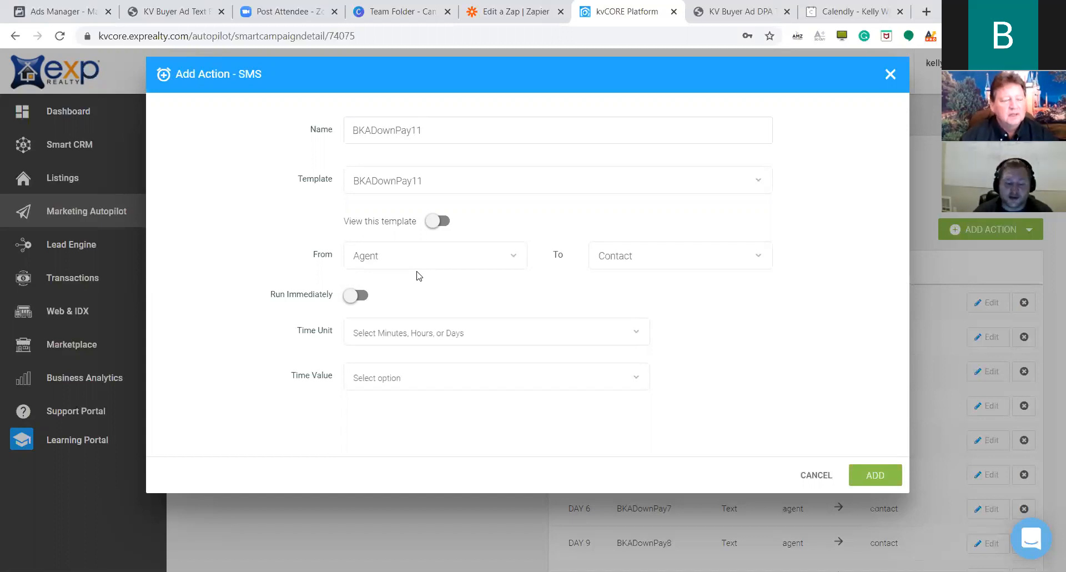
Set the BKADownPay11 delay to 20 days and add it to the campaign.
left_click(629, 334)
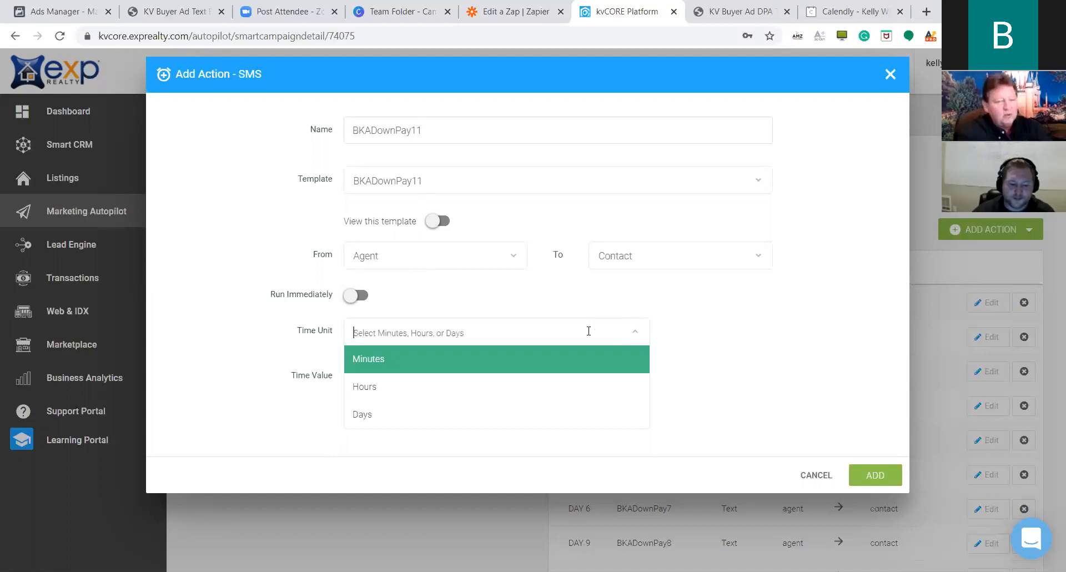
left_click(416, 415)
left_click(611, 378)
scroll(486, 266, "down", 2)
left_click(476, 275)
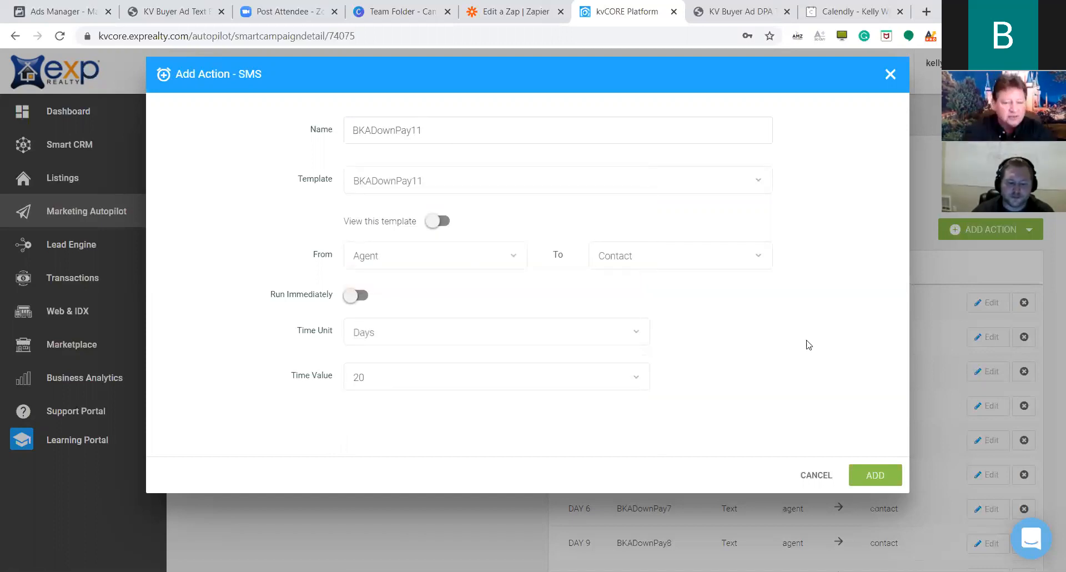
left_click(874, 472)
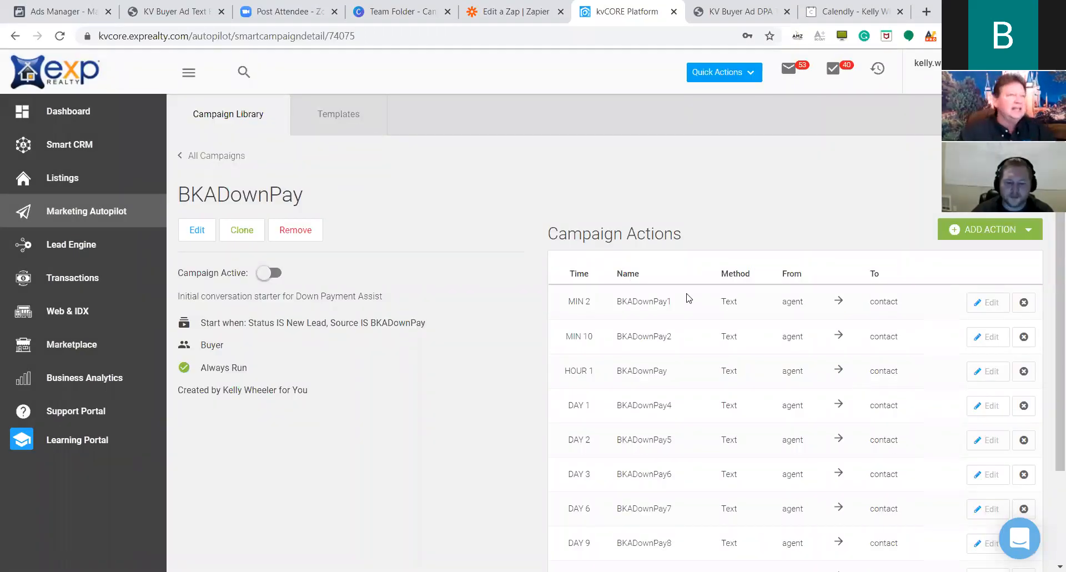
scroll(688, 298, "down", 2)
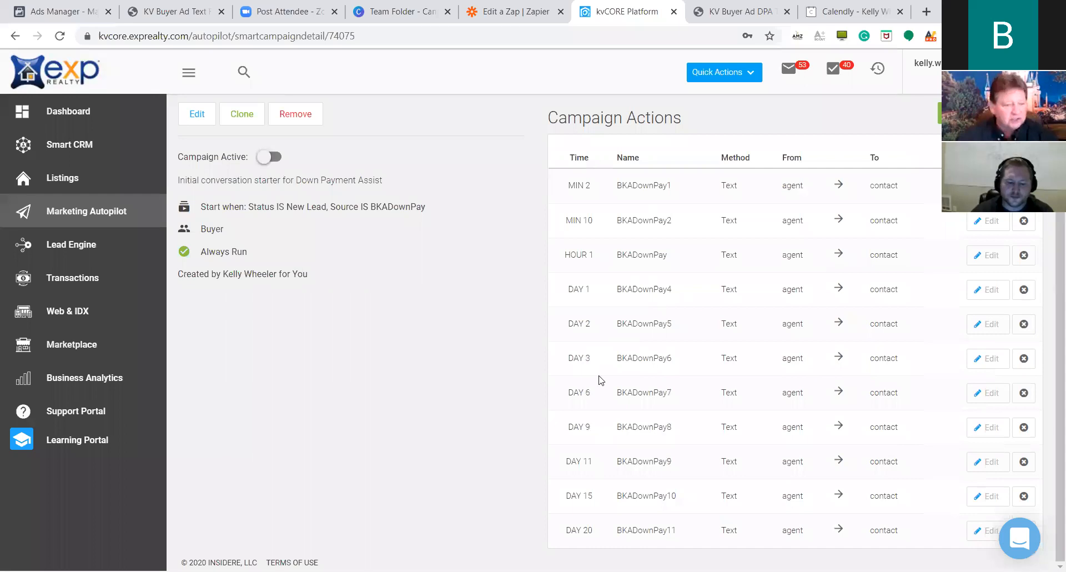
scroll(602, 350, "up", 2)
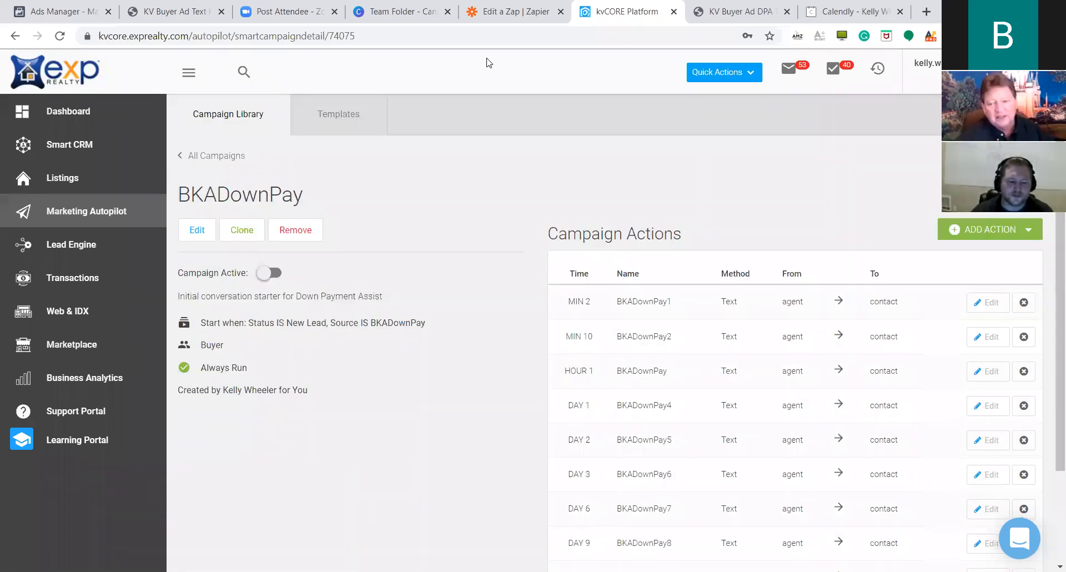
left_click(265, 273)
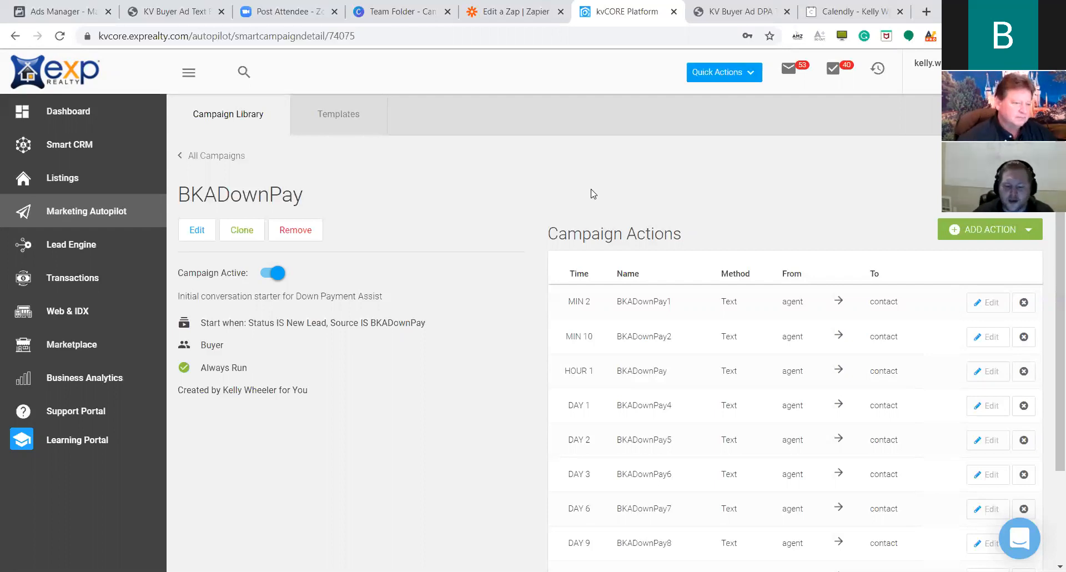
scroll(777, 294, "down", 2)
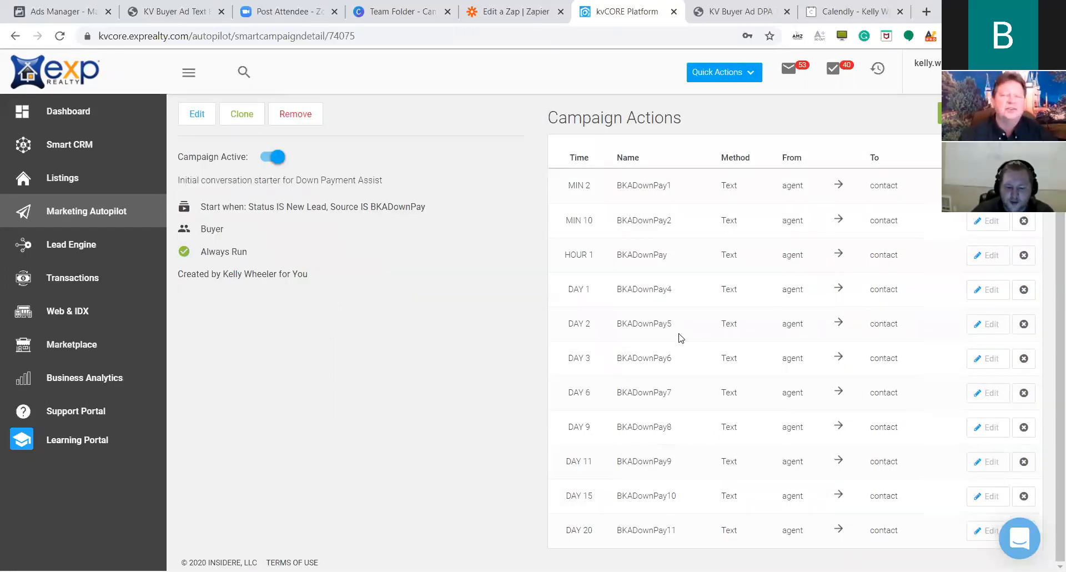
scroll(678, 336, "up", 2)
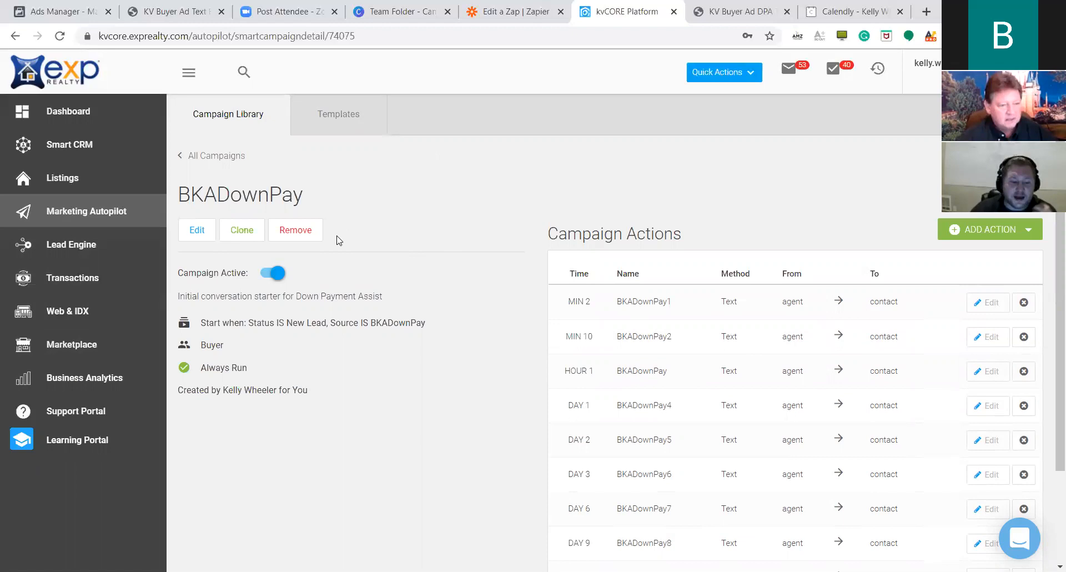
left_click(351, 125)
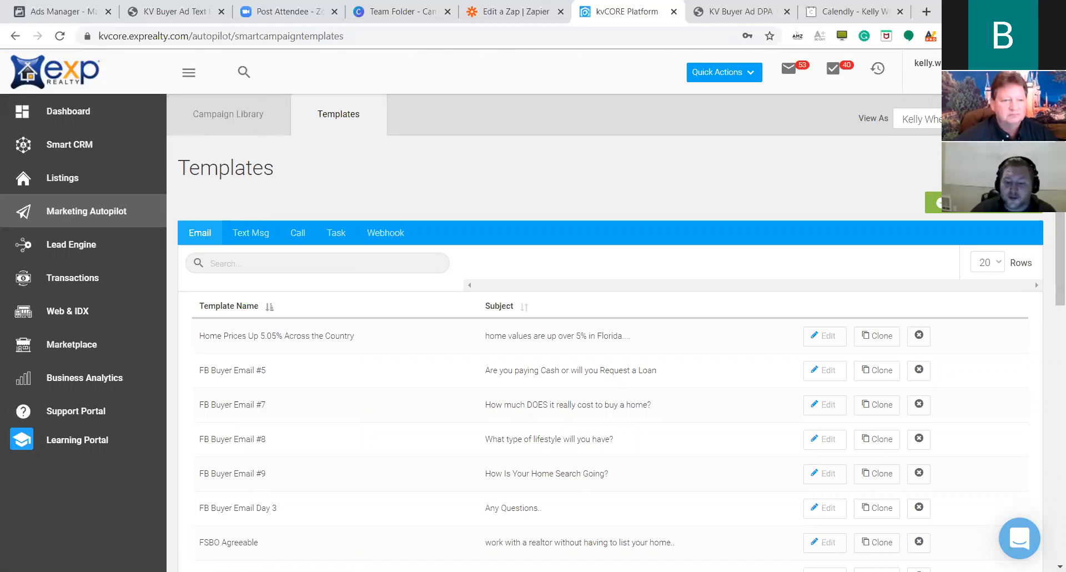
Start a new email template and briefly view its content's source code.
left_click(984, 203)
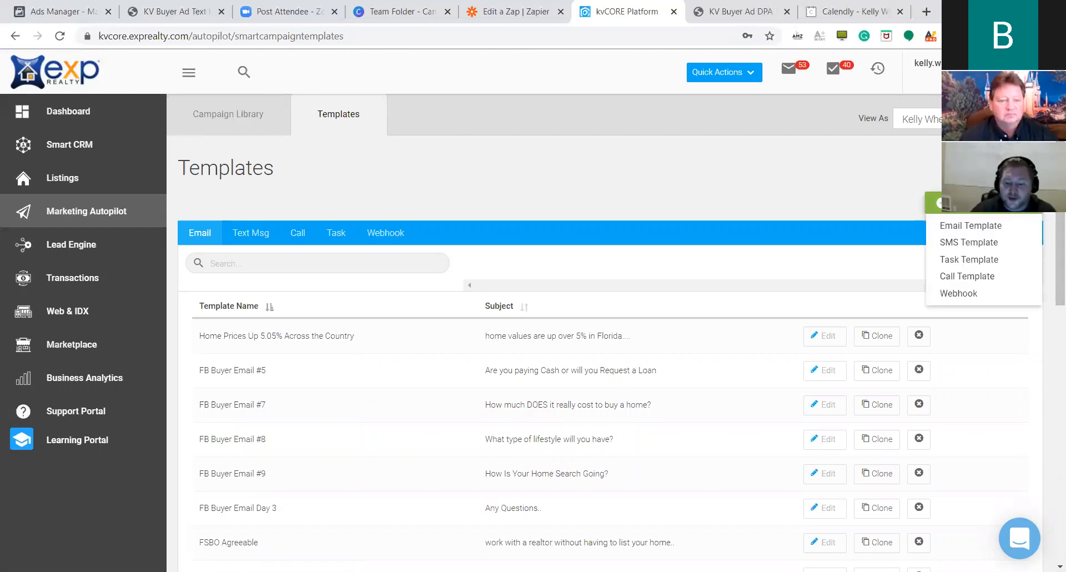
left_click(1016, 228)
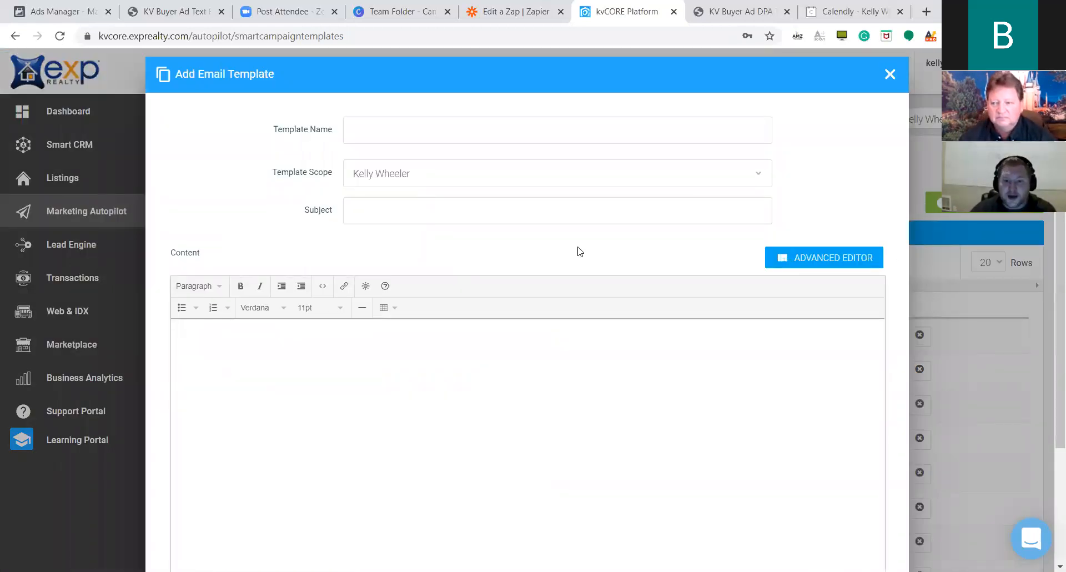
left_click(322, 287)
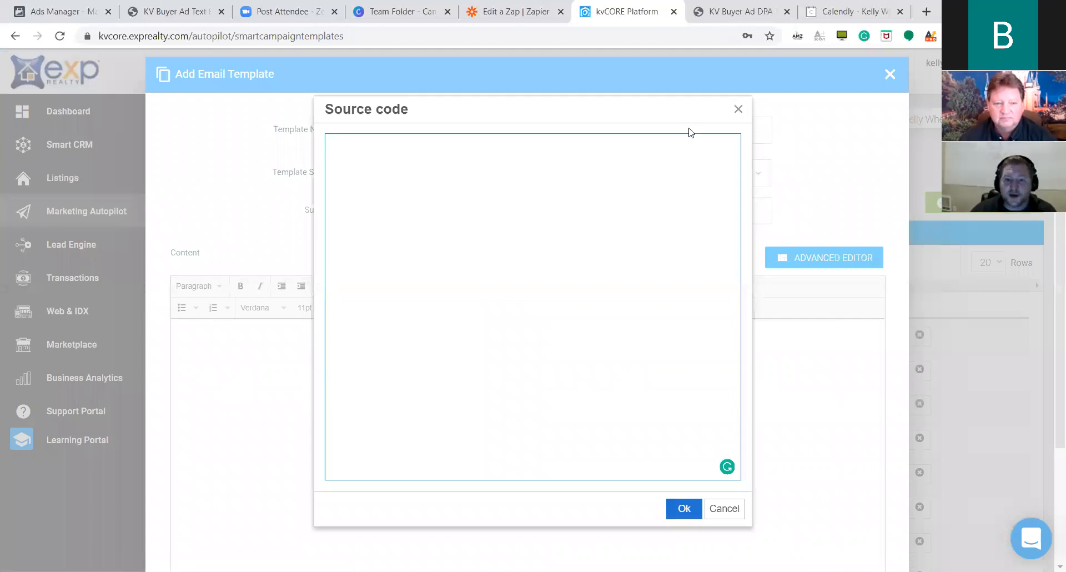
left_click(739, 109)
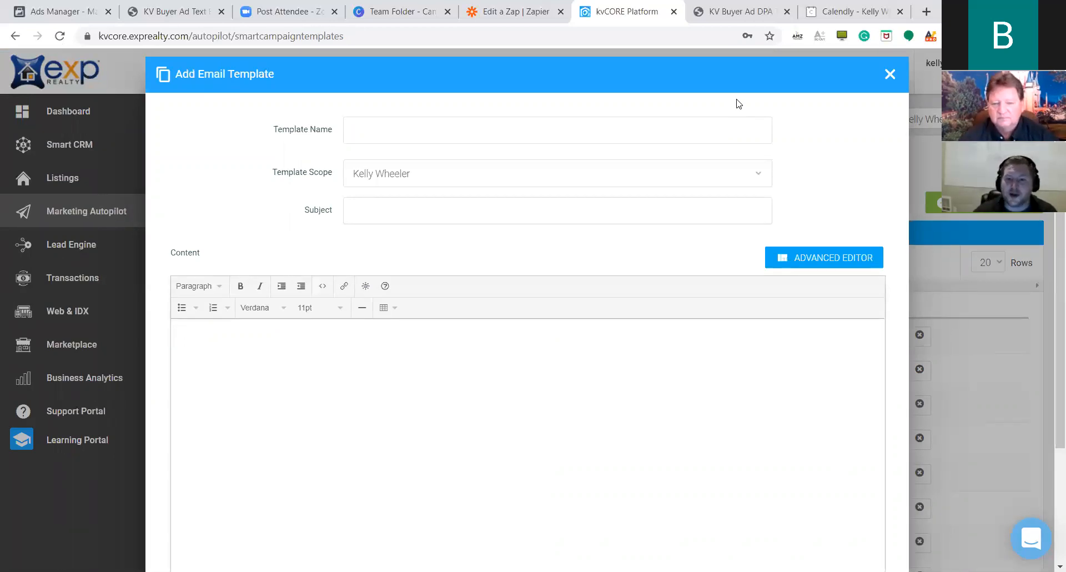
Discard the unsaved email template, return to Marketing Autopilot, then open Facebook Ads Manager campaigns.
left_click(889, 74)
left_click(492, 395)
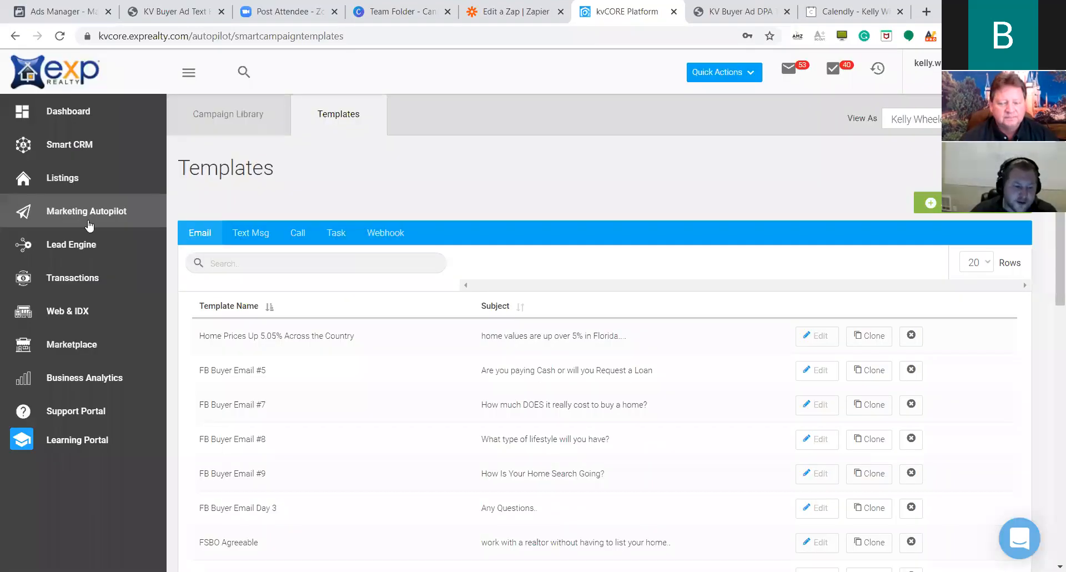
left_click(87, 214)
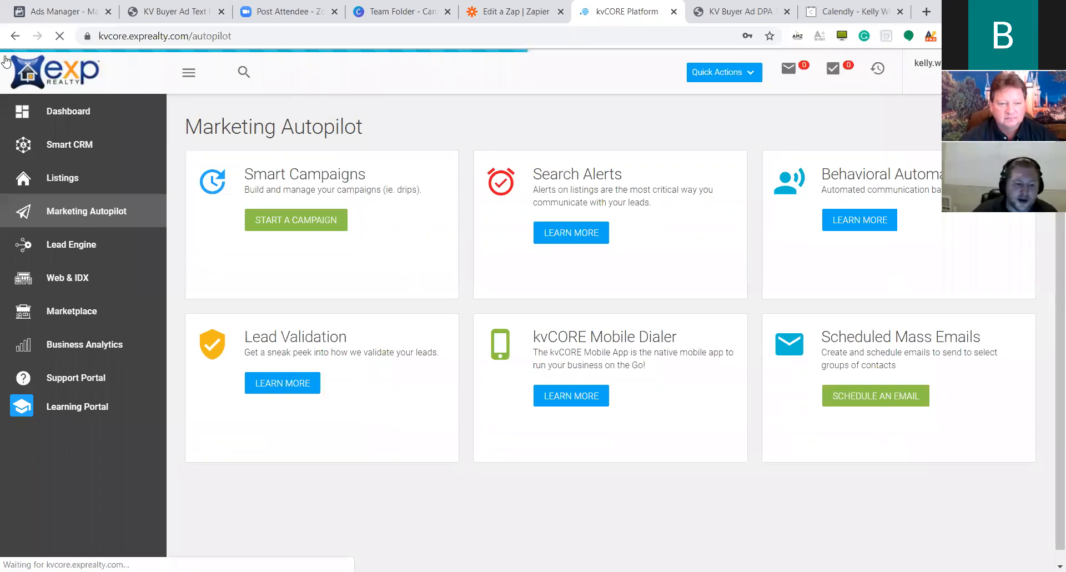
left_click(33, 6)
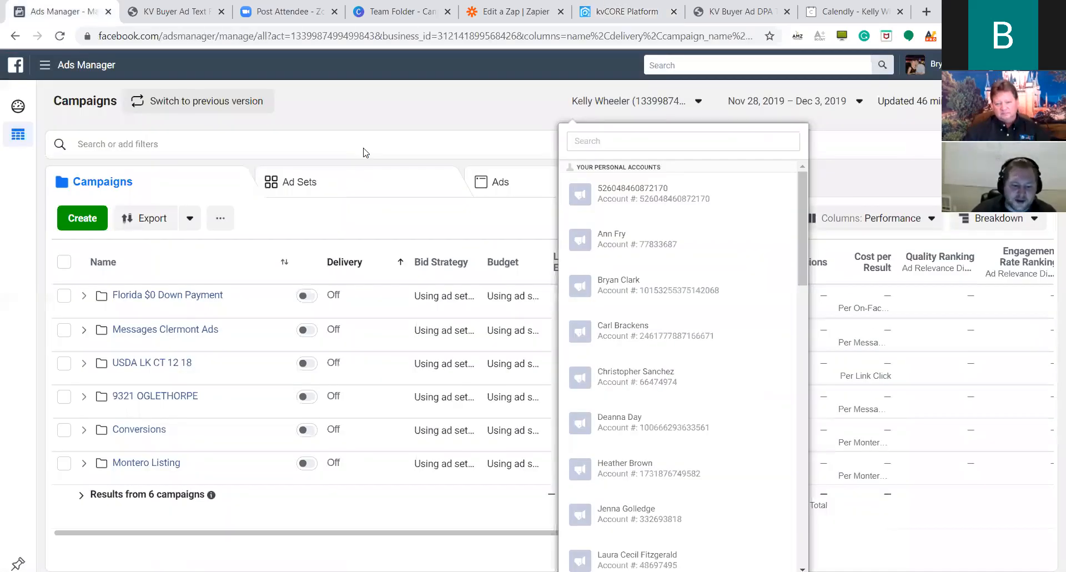
Open the Florida $0 Down Payment campaign's single ad for editing.
left_click(615, 171)
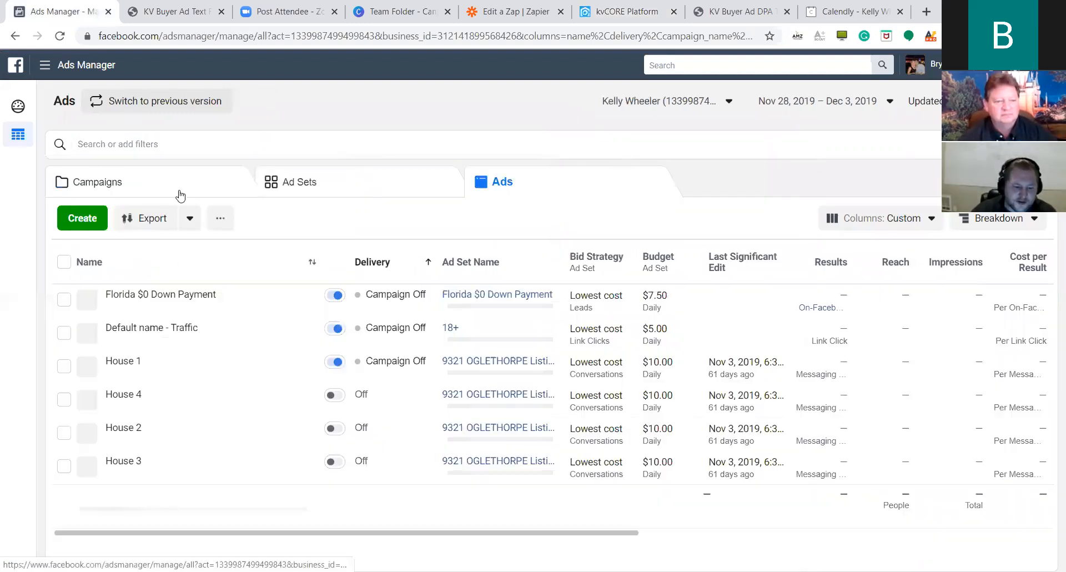
left_click(180, 192)
left_click(191, 309)
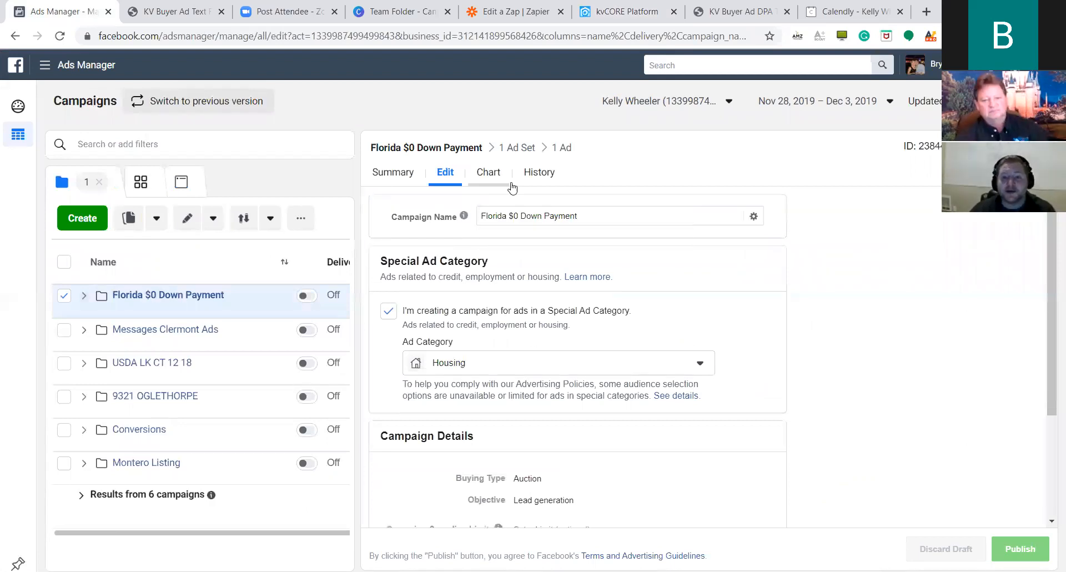
left_click(559, 149)
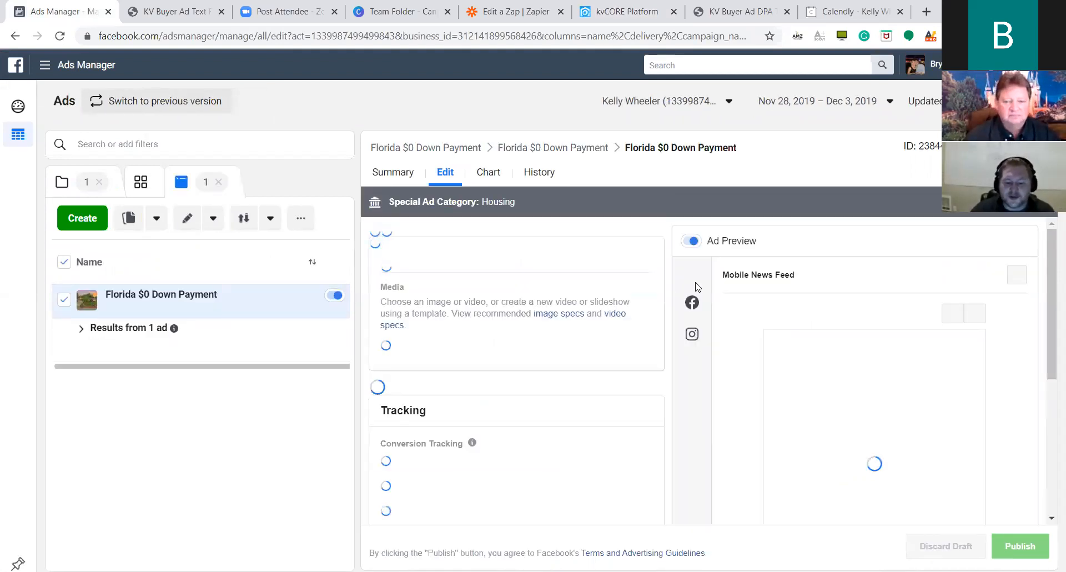
Review the Instant Form preview's beds/baths and price range answer choices without changing them.
scroll(659, 333, "down", 15)
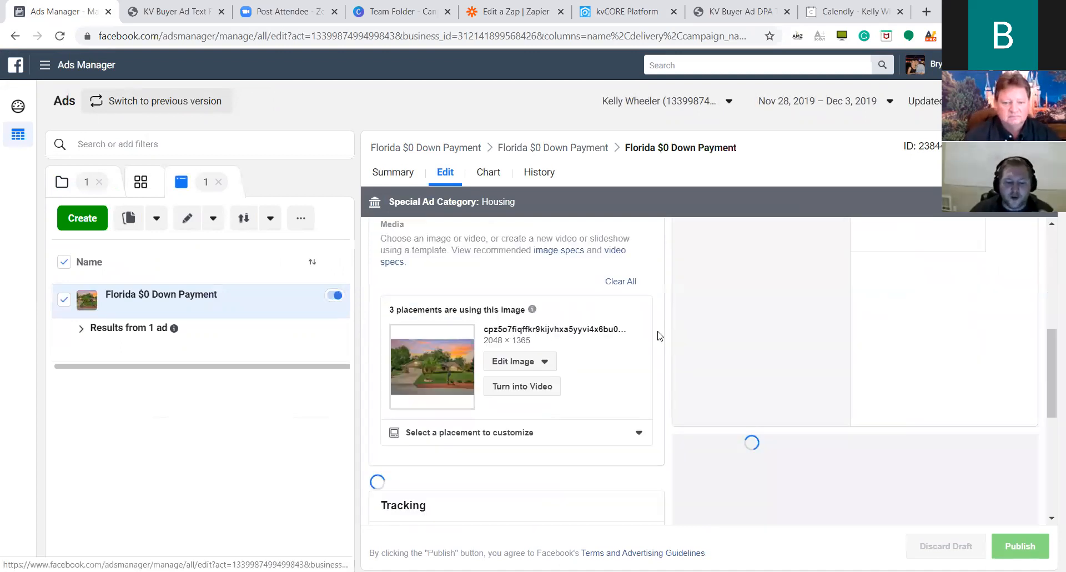
scroll(594, 330, "down", 3)
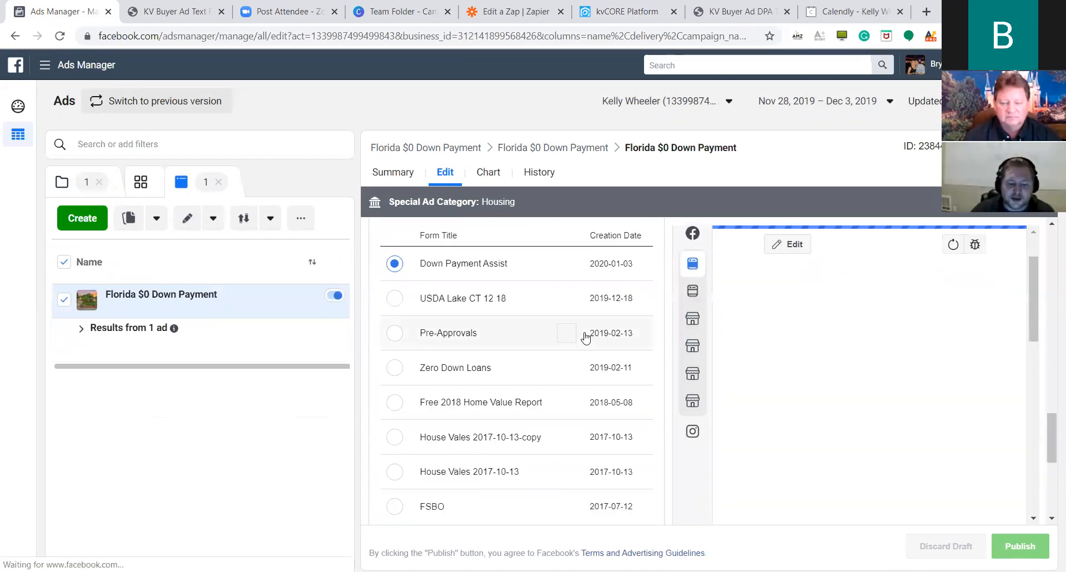
scroll(587, 334, "down", 6)
scroll(594, 329, "up", 8)
scroll(639, 334, "down", 2)
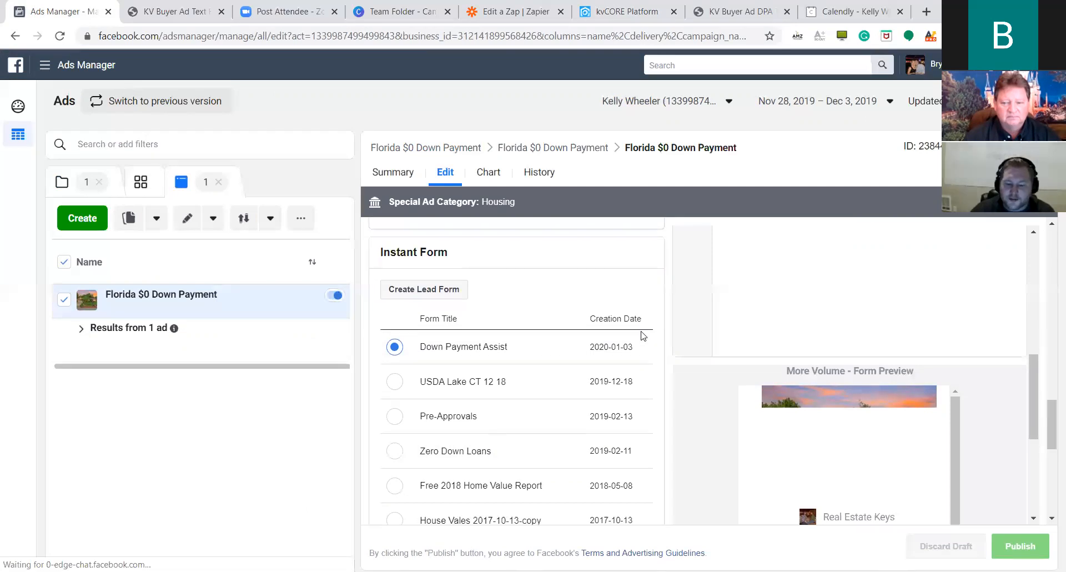
scroll(958, 339, "down", 5)
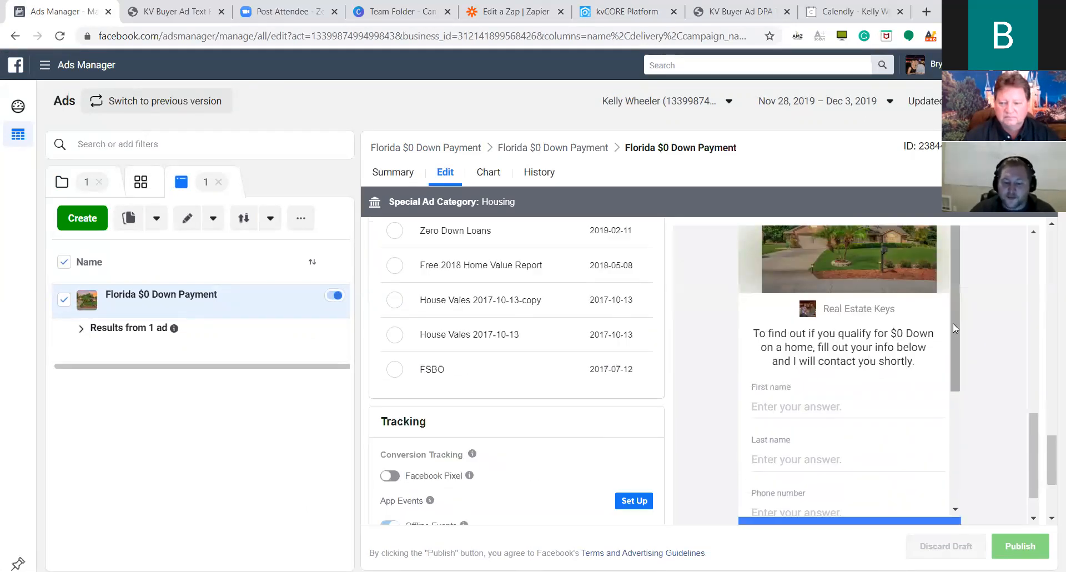
scroll(955, 333, "down", 1)
scroll(966, 349, "down", 5)
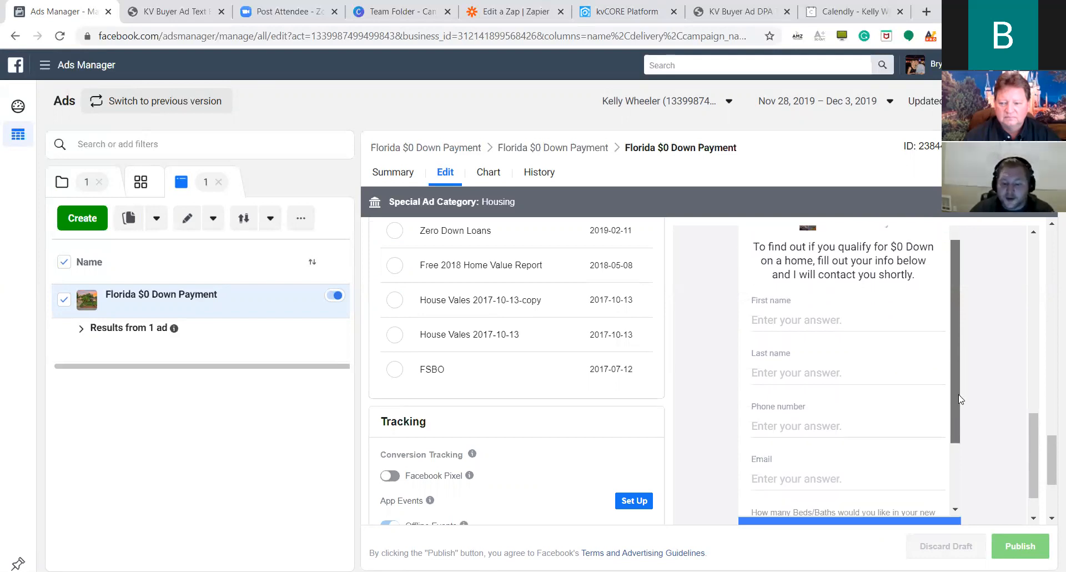
left_click_drag(959, 441, 962, 478)
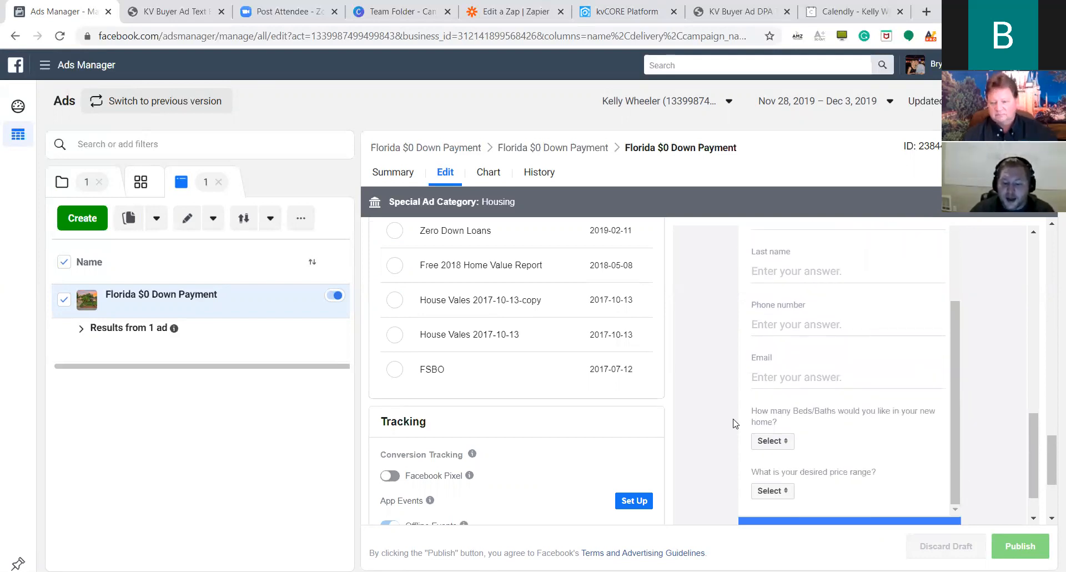
left_click(790, 441)
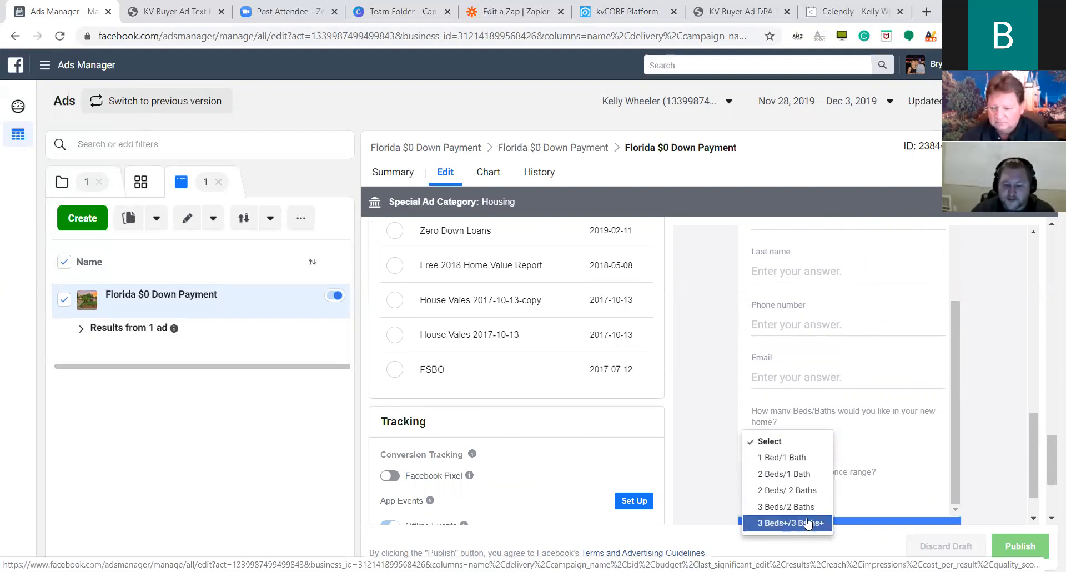
left_click(869, 405)
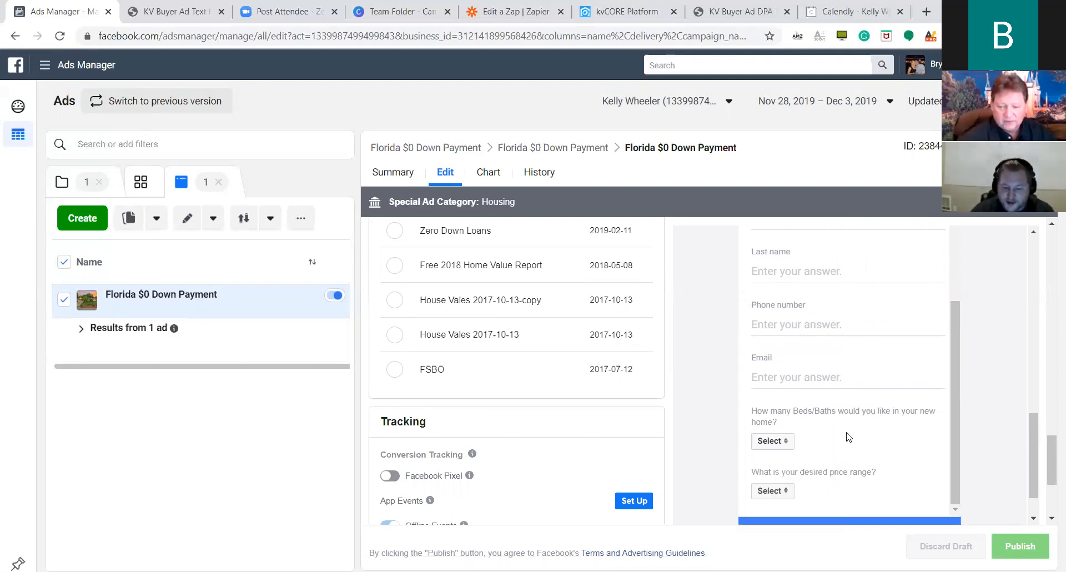
left_click(786, 493)
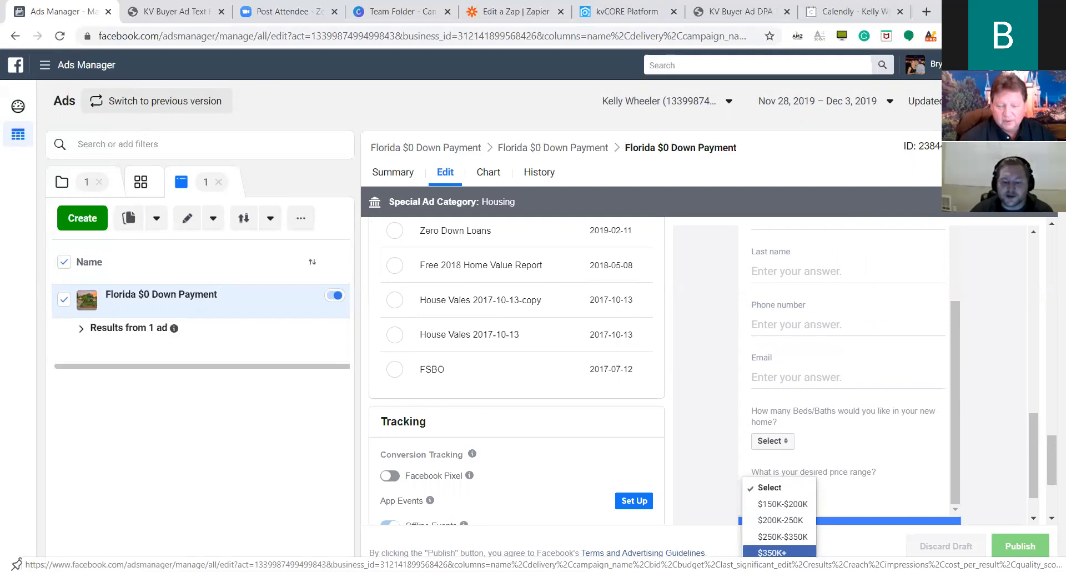
left_click(864, 454)
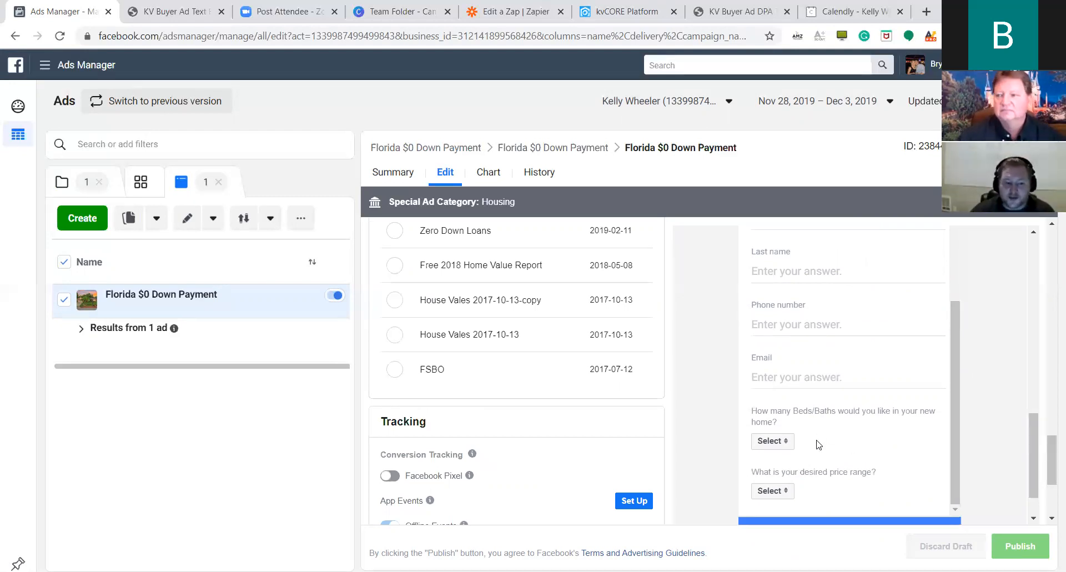
left_click(784, 448)
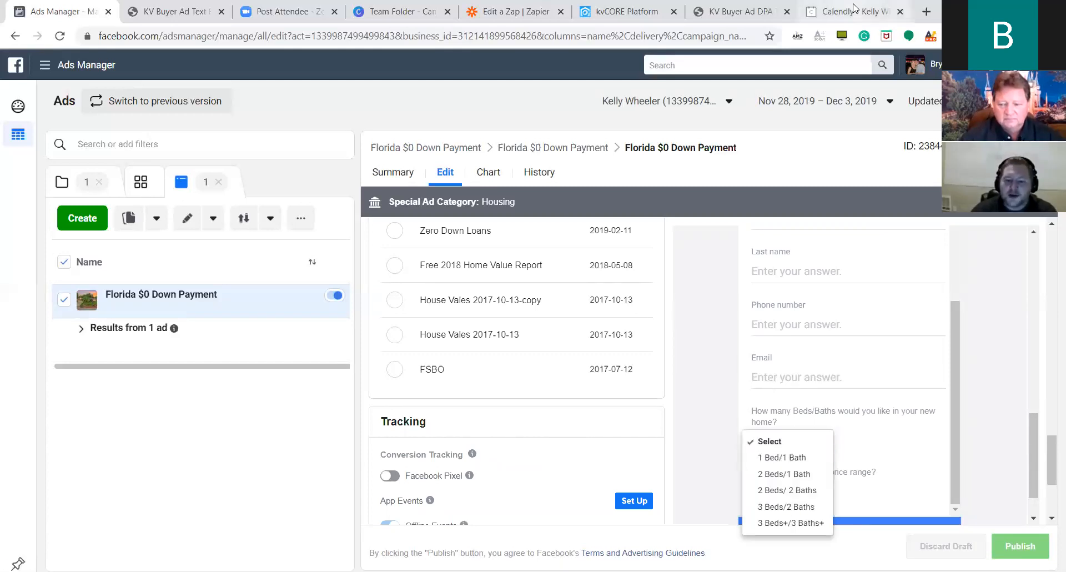
Leave Ads Manager and return to kvCORE's Marketing Autopilot overview.
left_click(853, 11)
left_click(738, 11)
left_click(629, 6)
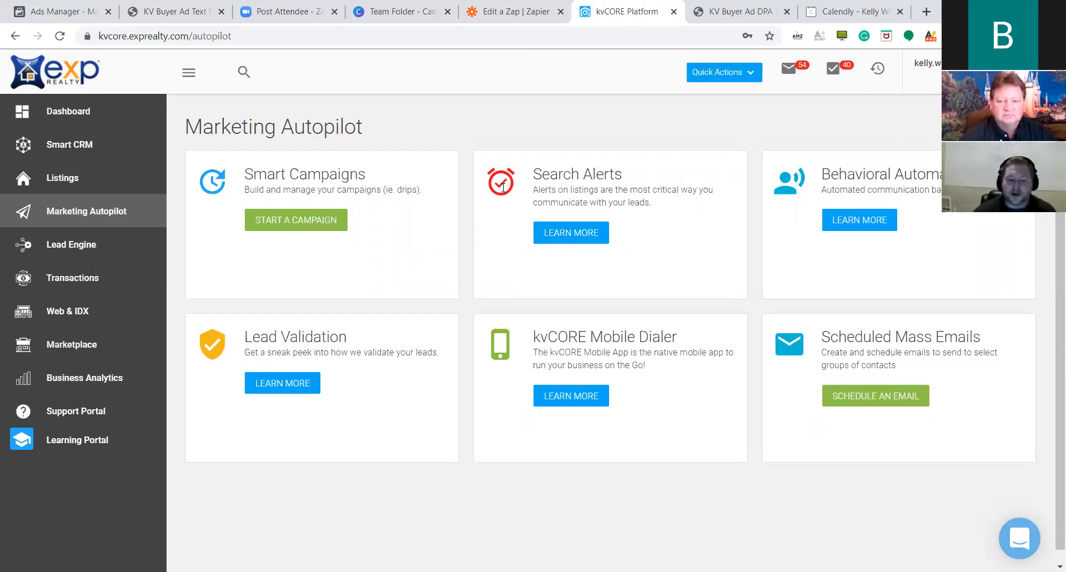
Open Search Alerts, start a new hashtag-based alert, then switch to the Zapier zap editor.
left_click(584, 233)
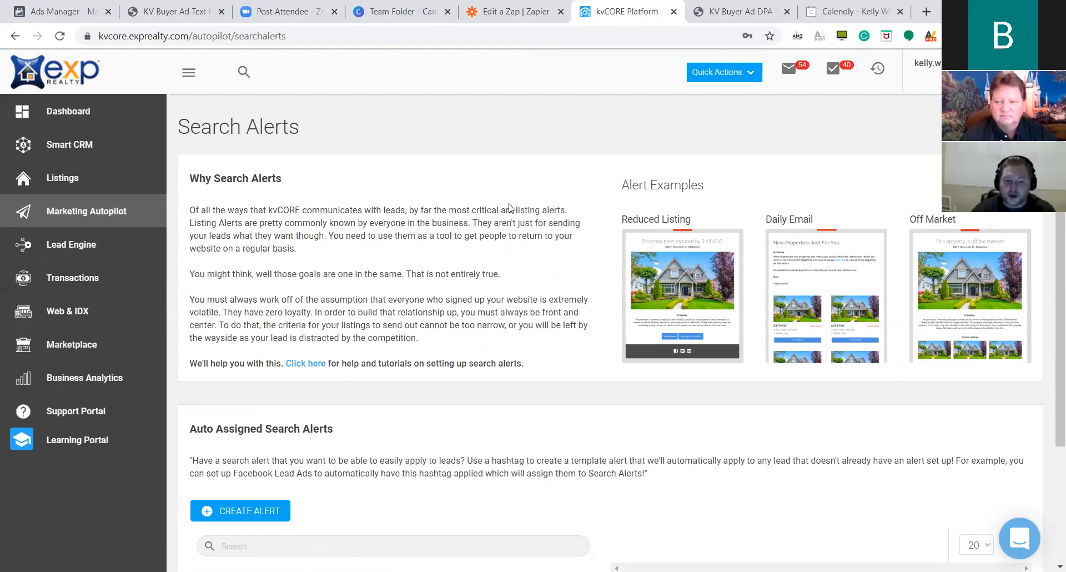
scroll(511, 208, "down", 1)
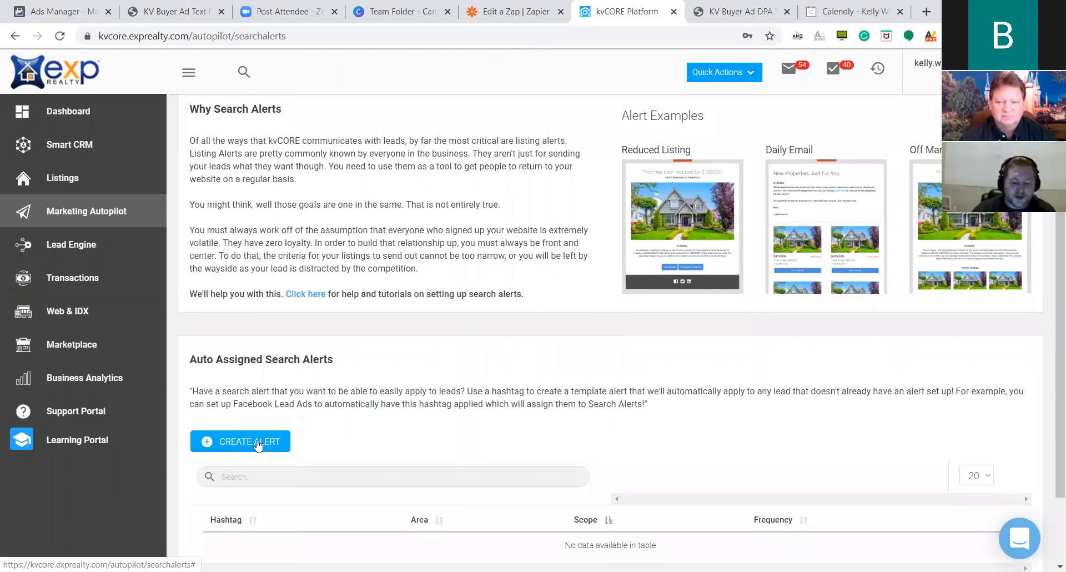
scroll(244, 439, "down", 1)
left_click(258, 373)
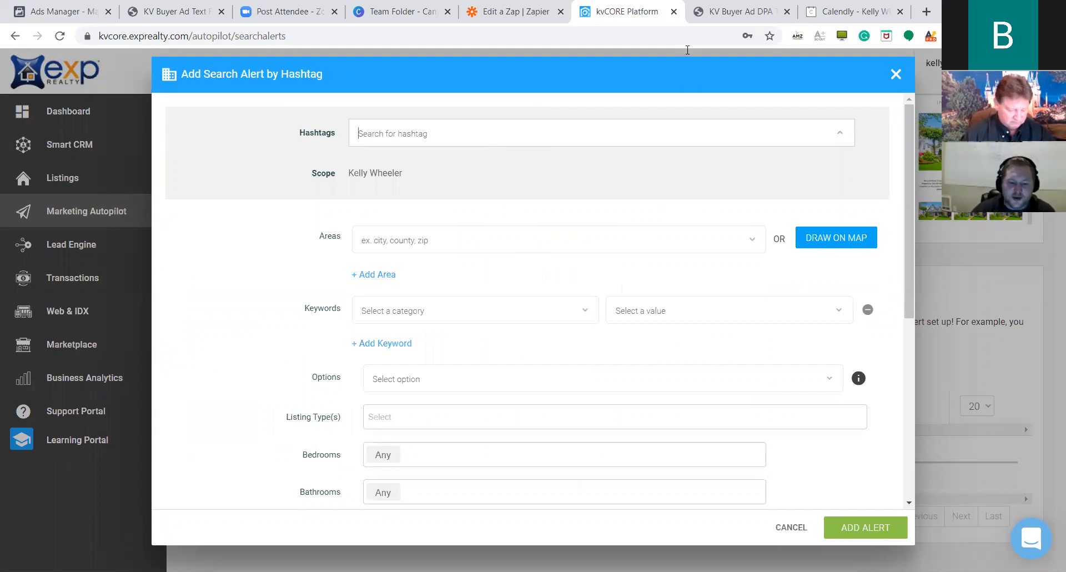
key("ctrl+shift+Tab")
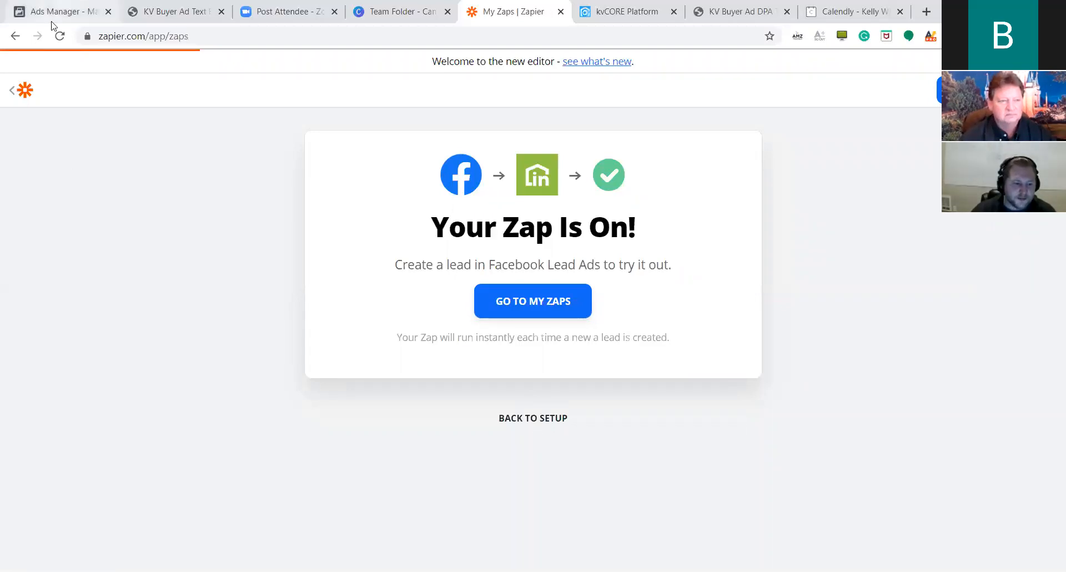
Go back to My Zaps and open the untitled zap that sends leads to kvCORE.
left_click(15, 36)
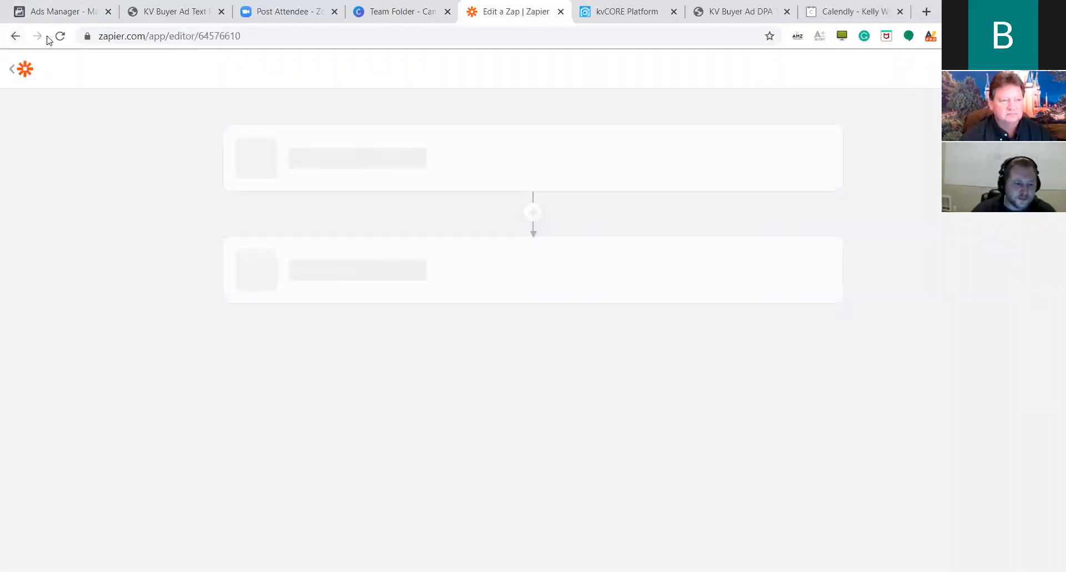
mouse_move(488, 270)
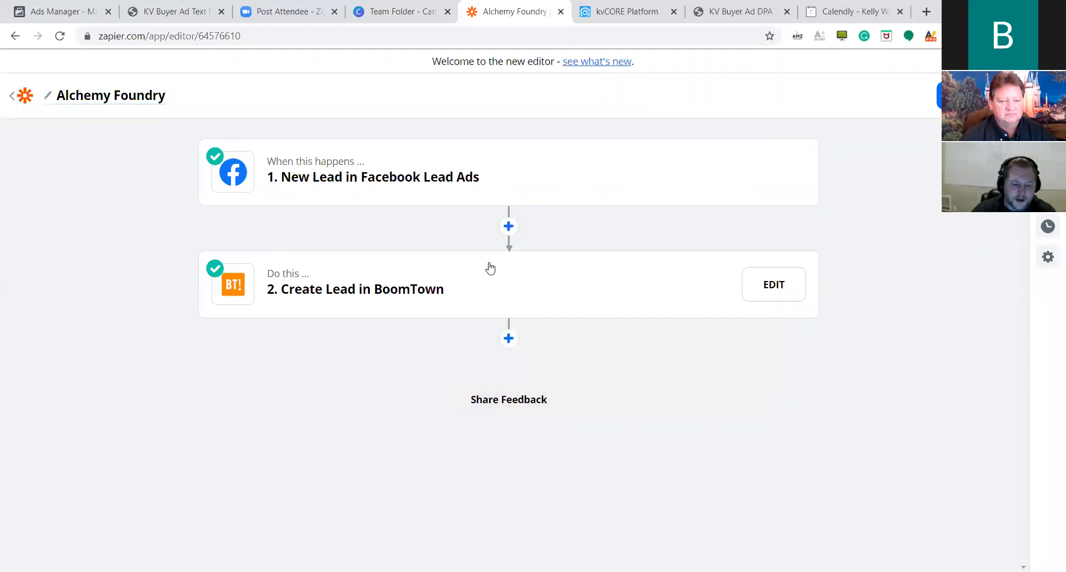
left_click(17, 36)
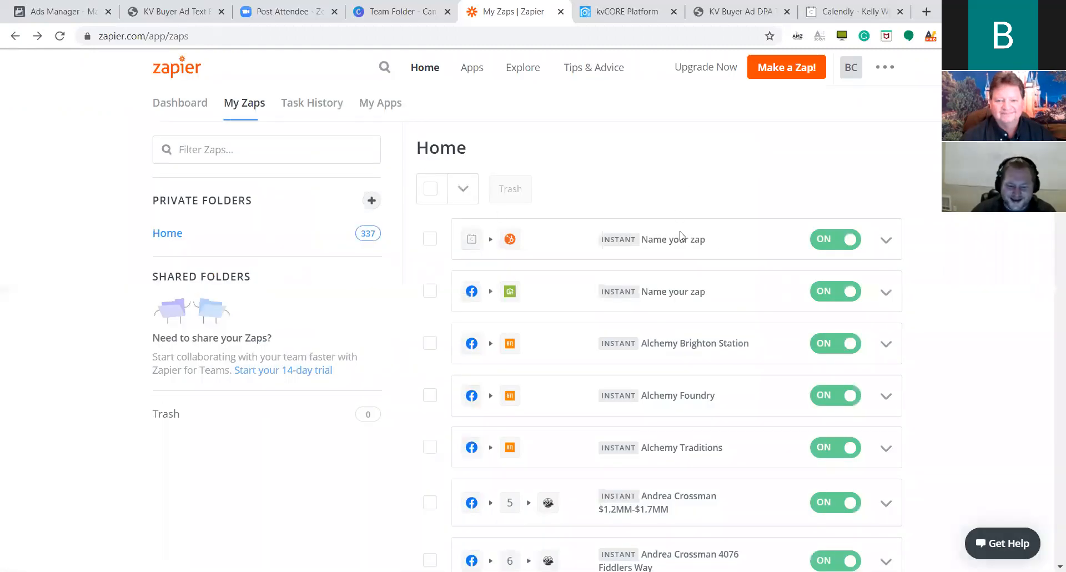
scroll(647, 239, "down", 7)
scroll(647, 238, "down", 20)
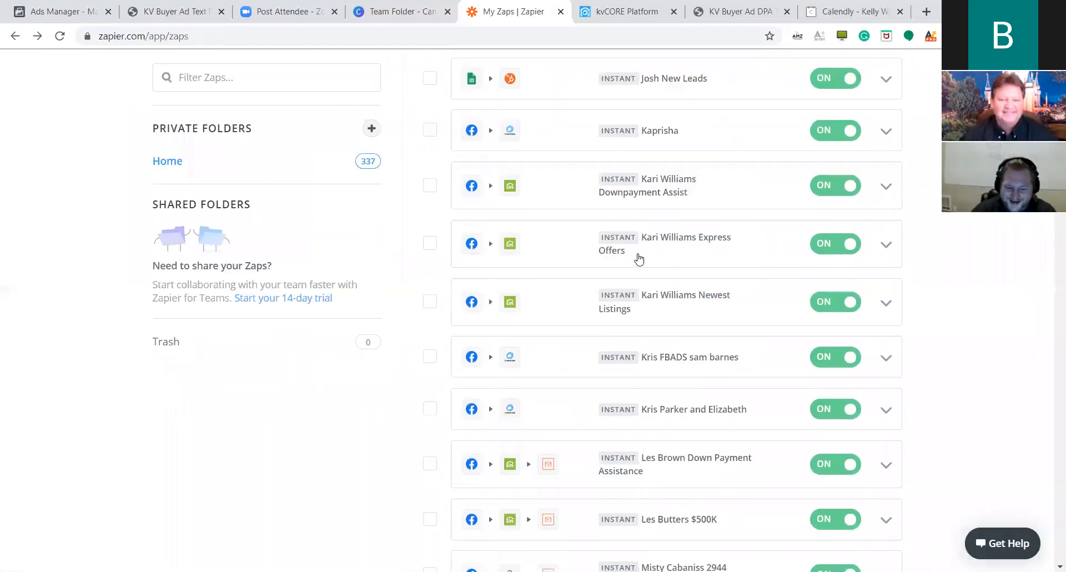
scroll(638, 260, "down", 14)
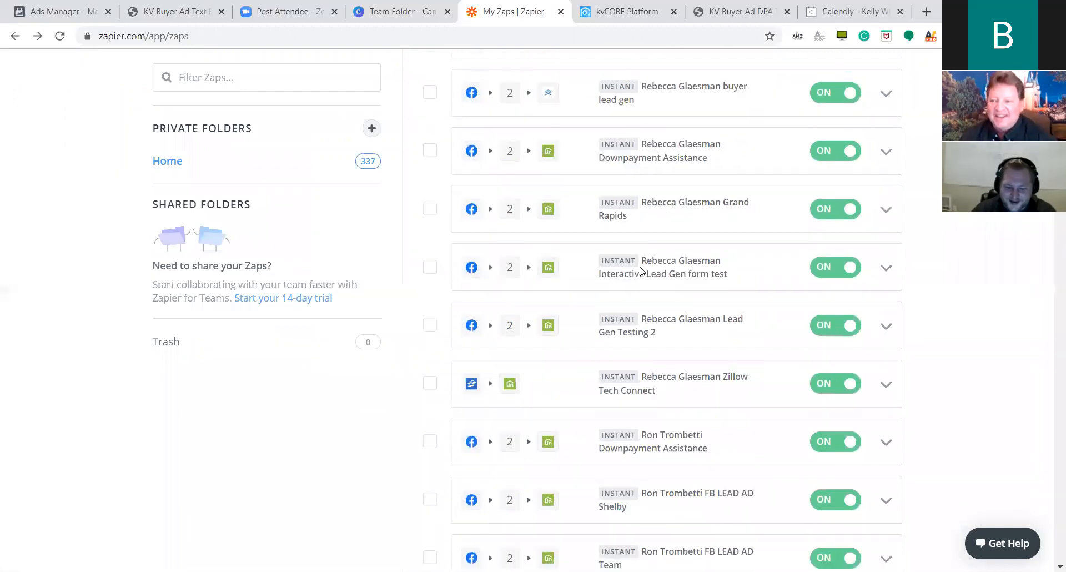
scroll(642, 274, "down", 1)
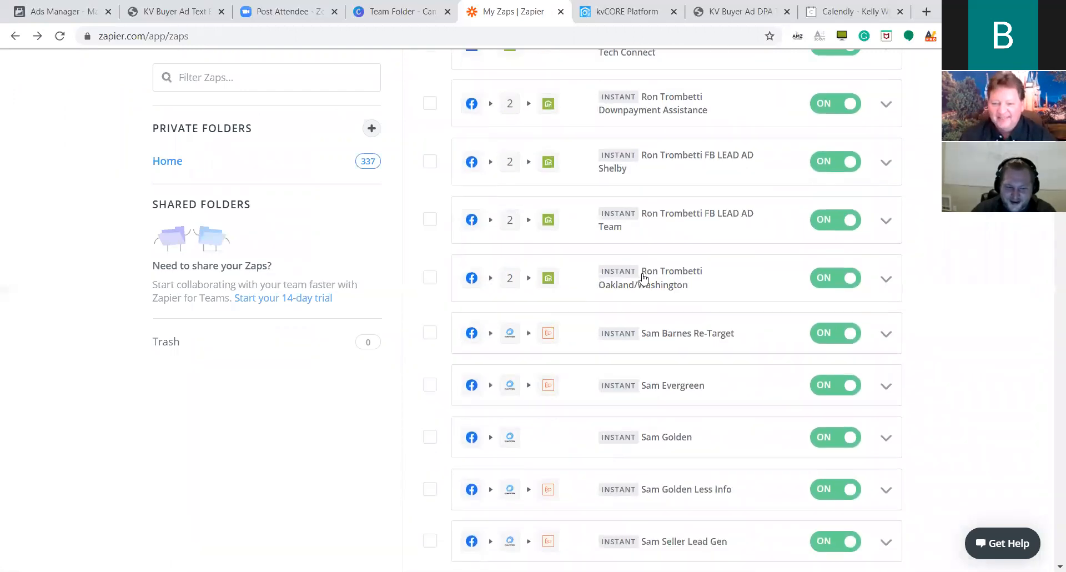
left_click(14, 37)
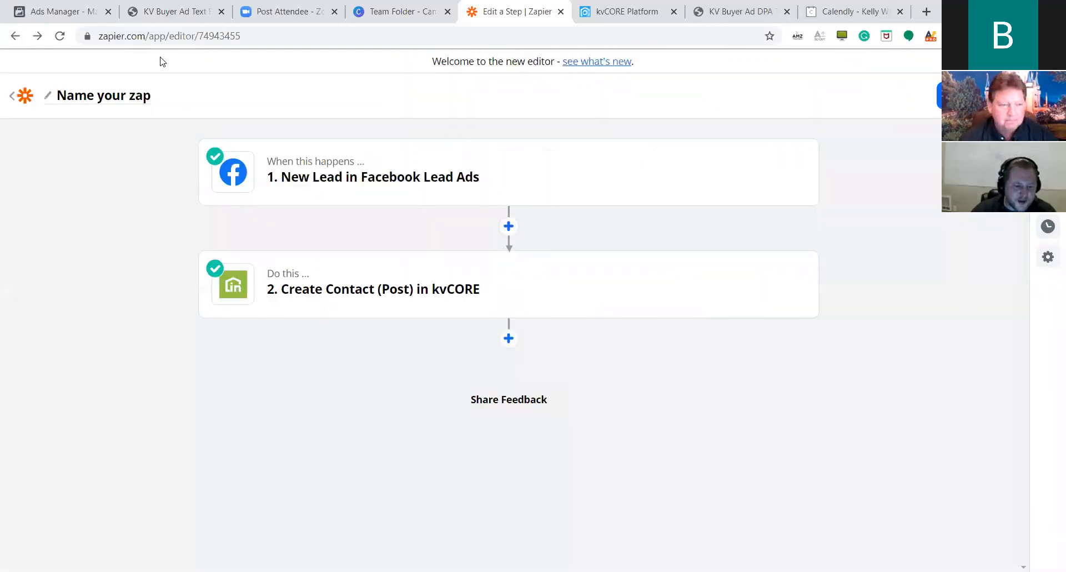
Rename the zap to the agent's full name followed by 'DownPay'.
left_click(105, 97)
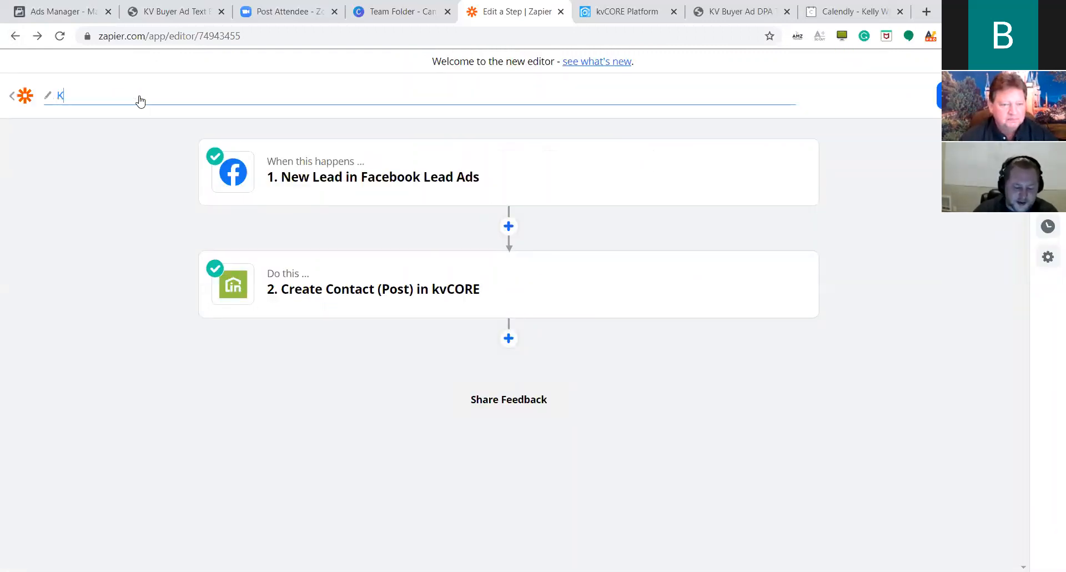
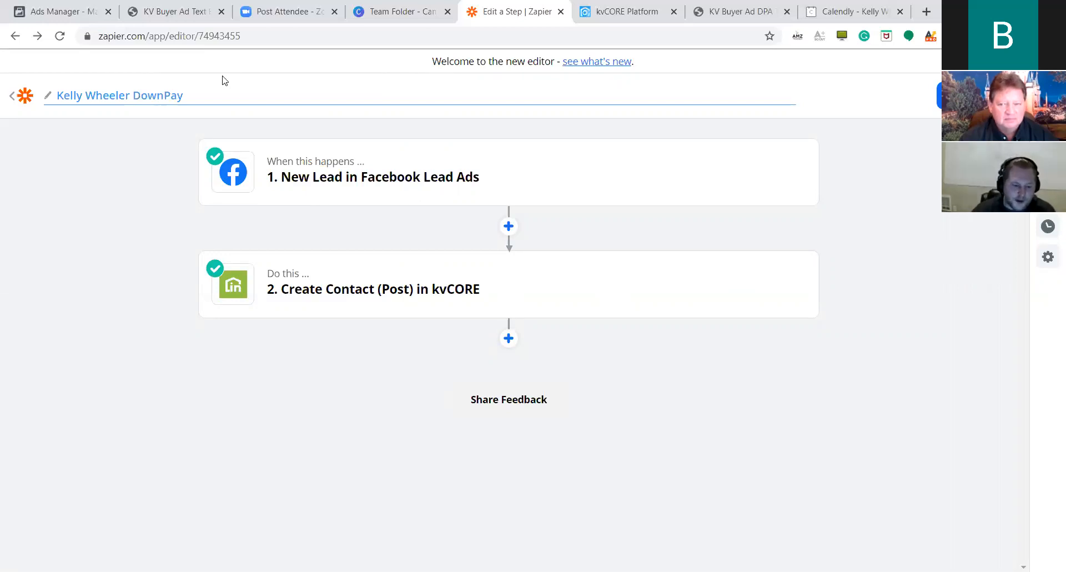
Open the kvCORE Create Contact step's settings showing the BKADownPay tags.
left_click(213, 314)
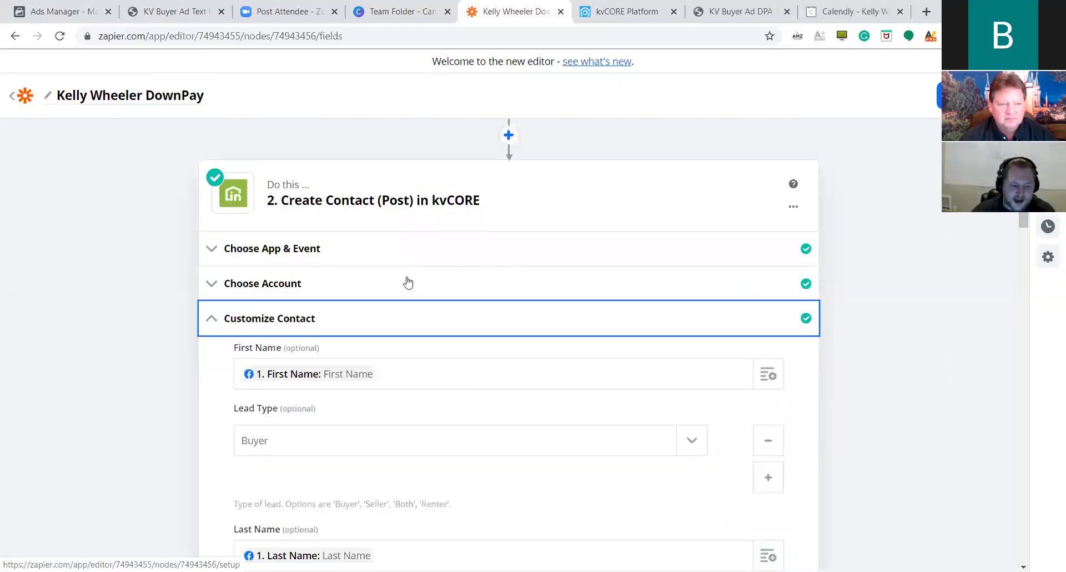
scroll(397, 288, "down", 5)
scroll(387, 296, "down", 20)
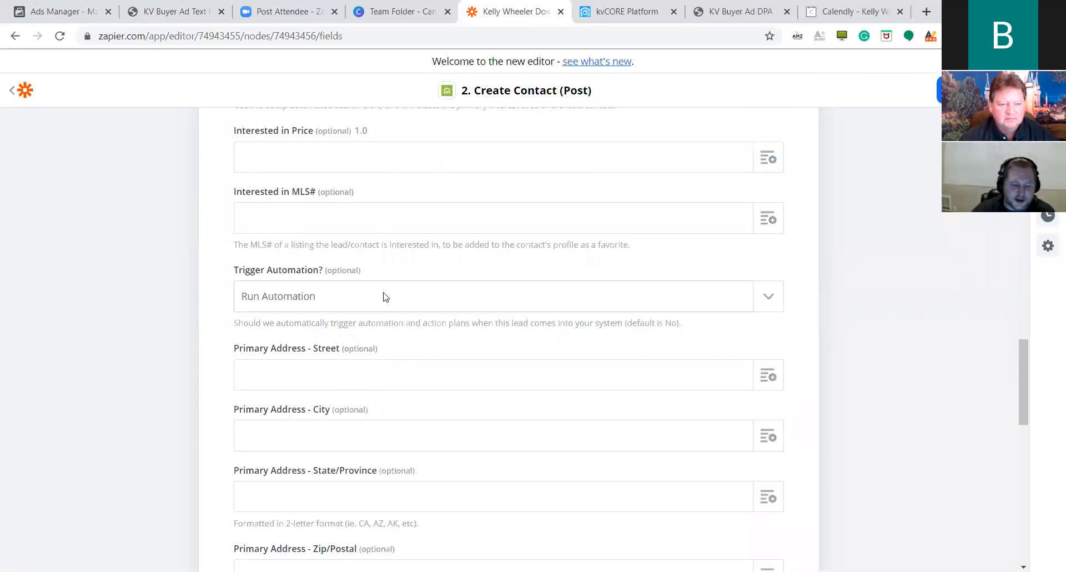
scroll(403, 273, "down", 6)
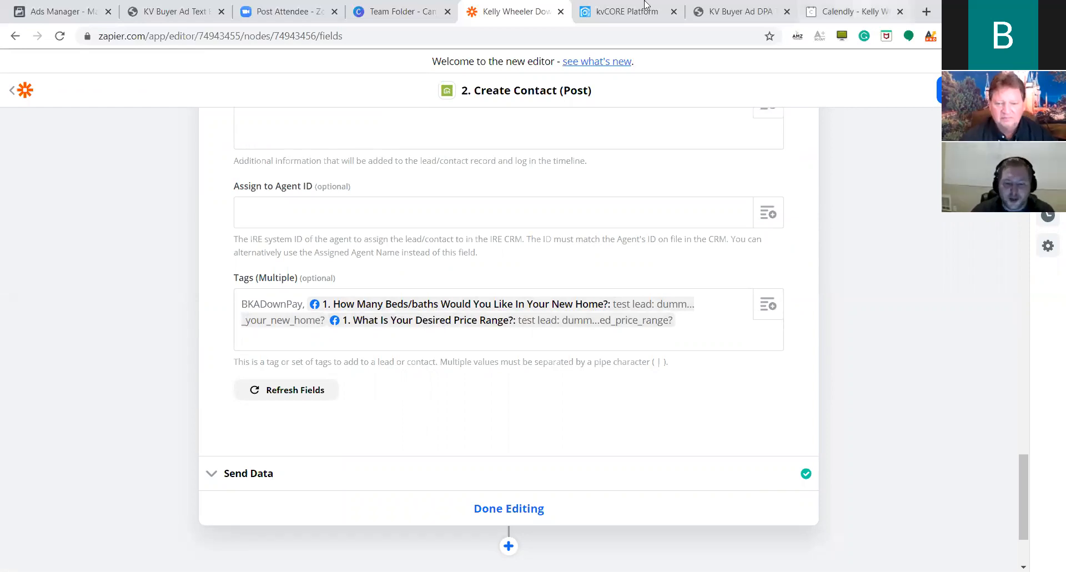
In kvCORE's Add Search Alert by Hashtag form, enter the hashtag '#3 Beds/2 Baths$150K-$200K'.
left_click(578, 5)
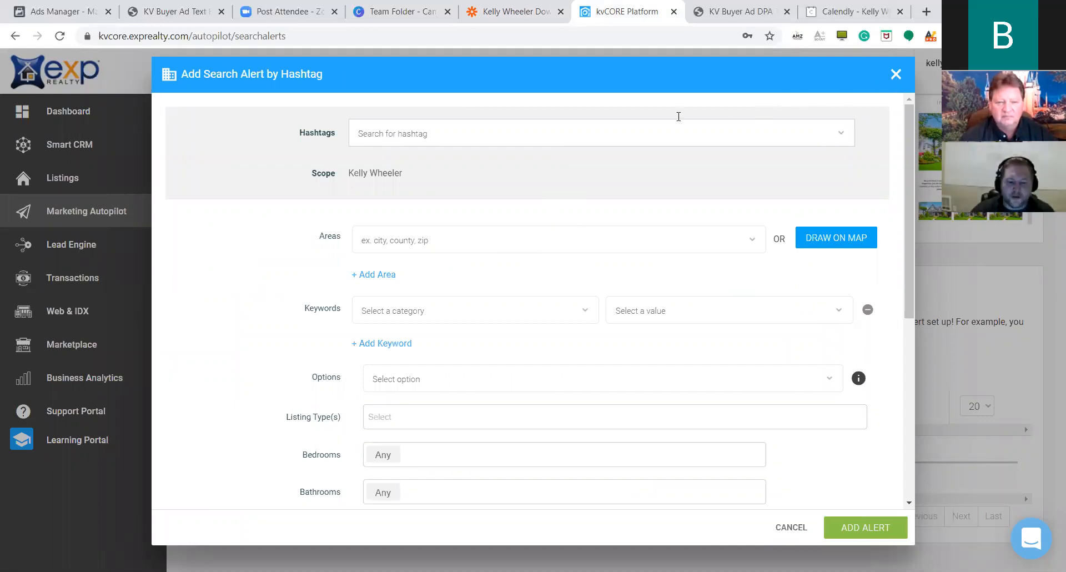
left_click(628, 135)
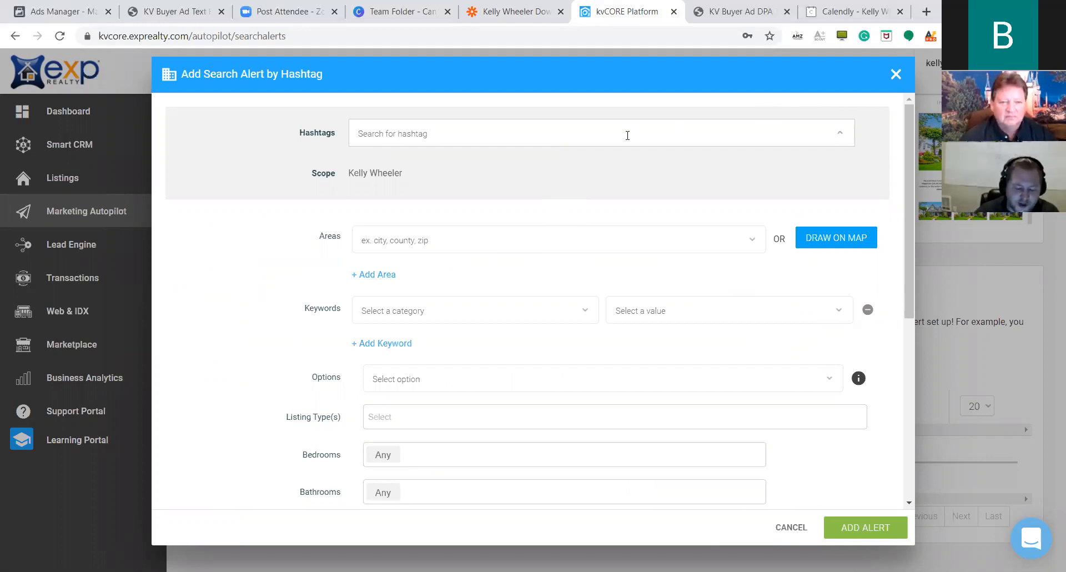
type("#")
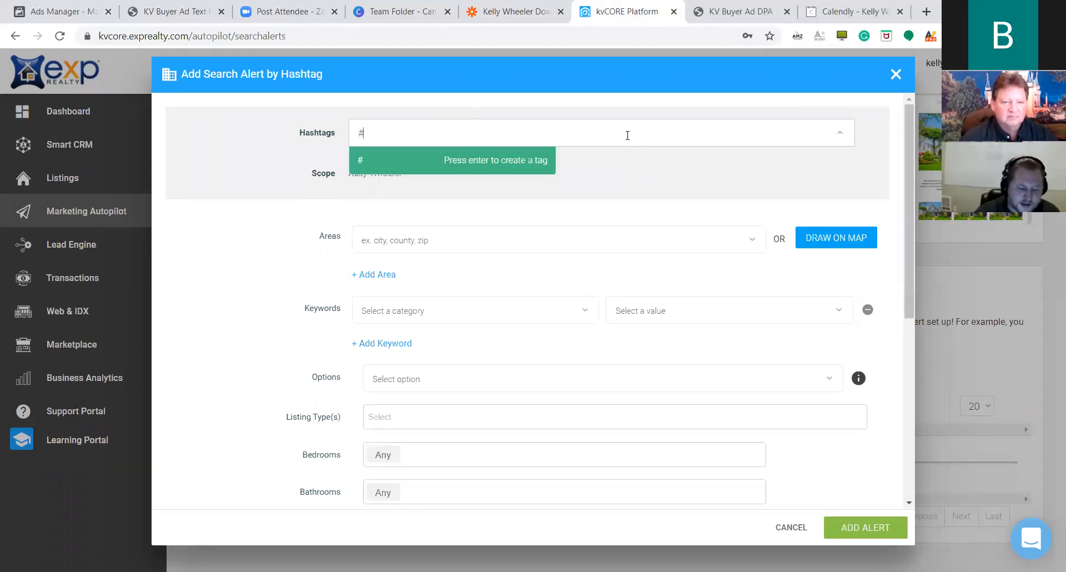
type("3 Beds")
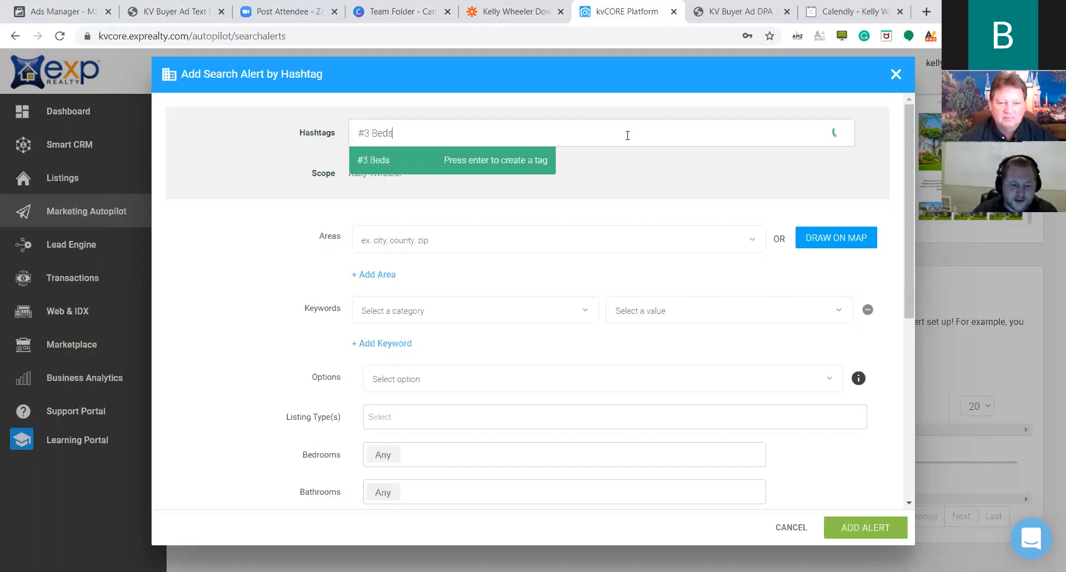
type("/2 Baths")
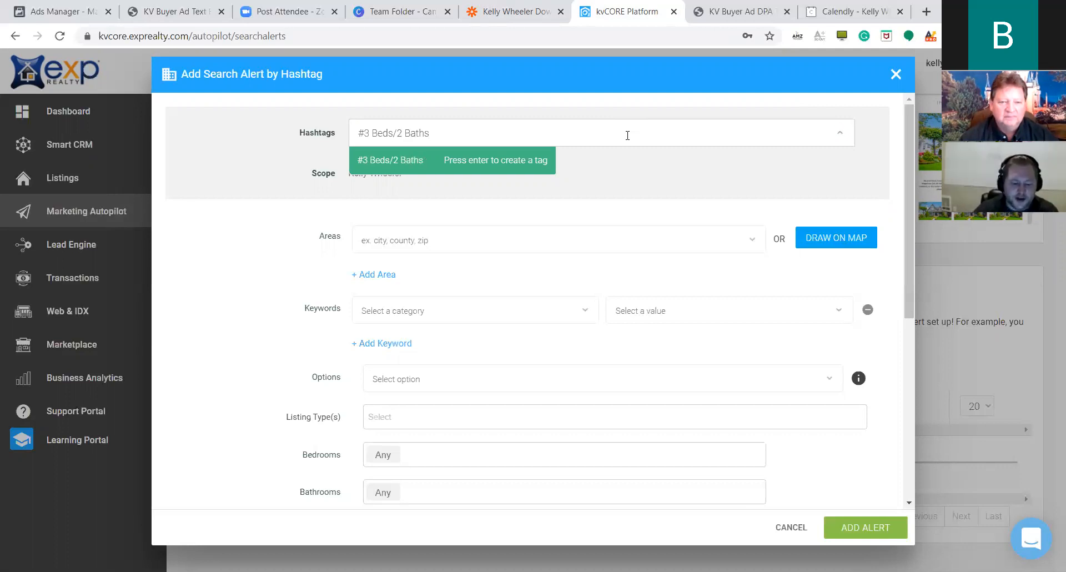
type("$")
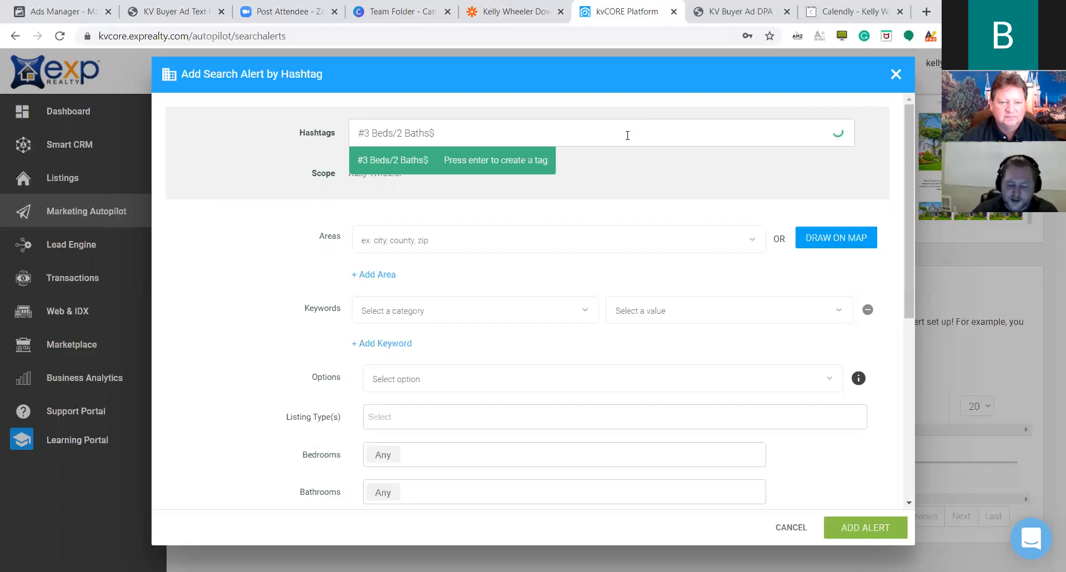
type("150K")
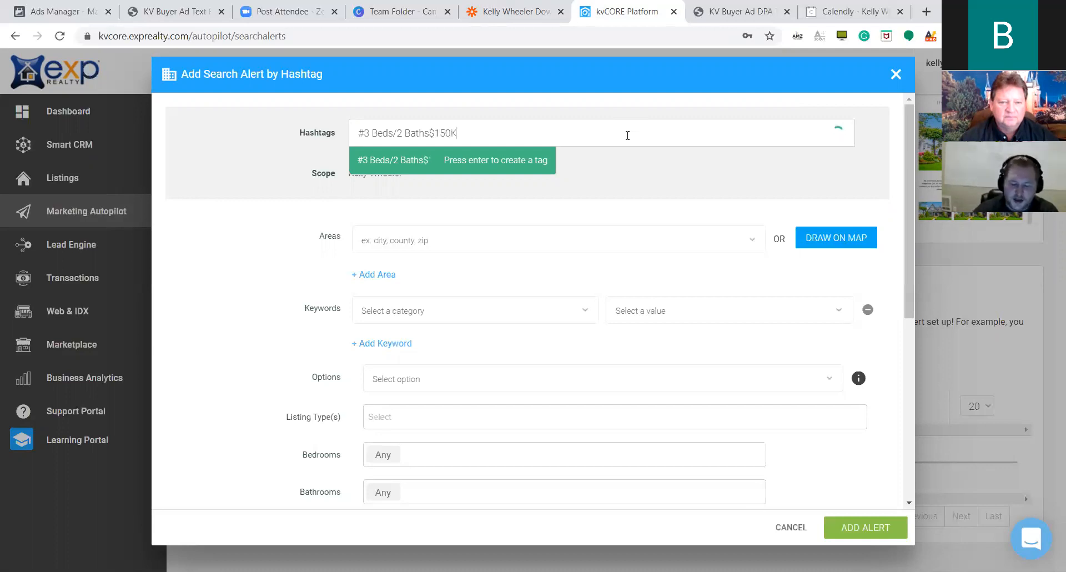
type("-$250")
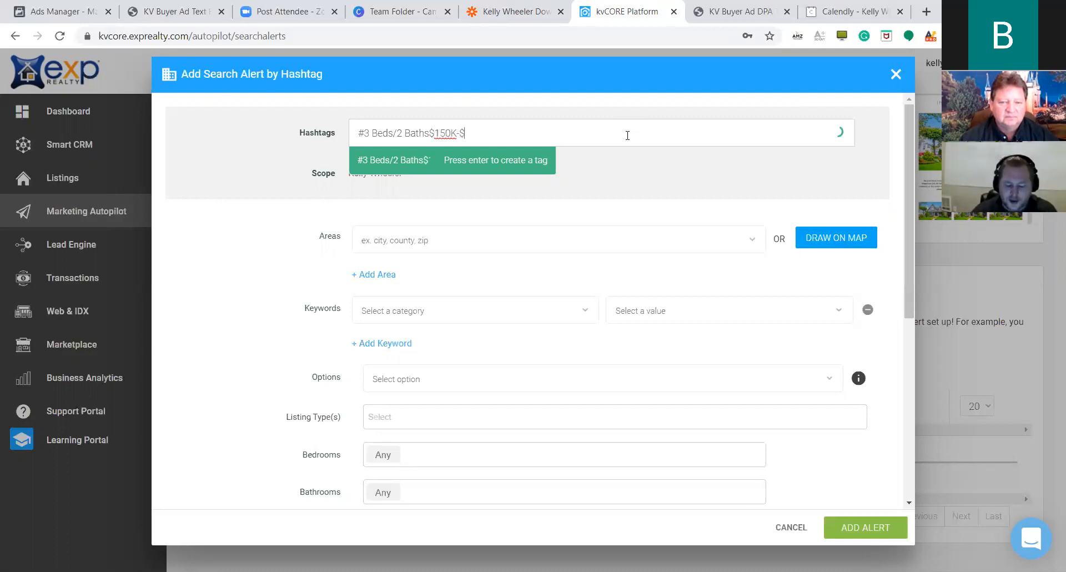
key("BackSpace")
key("BackSpace")
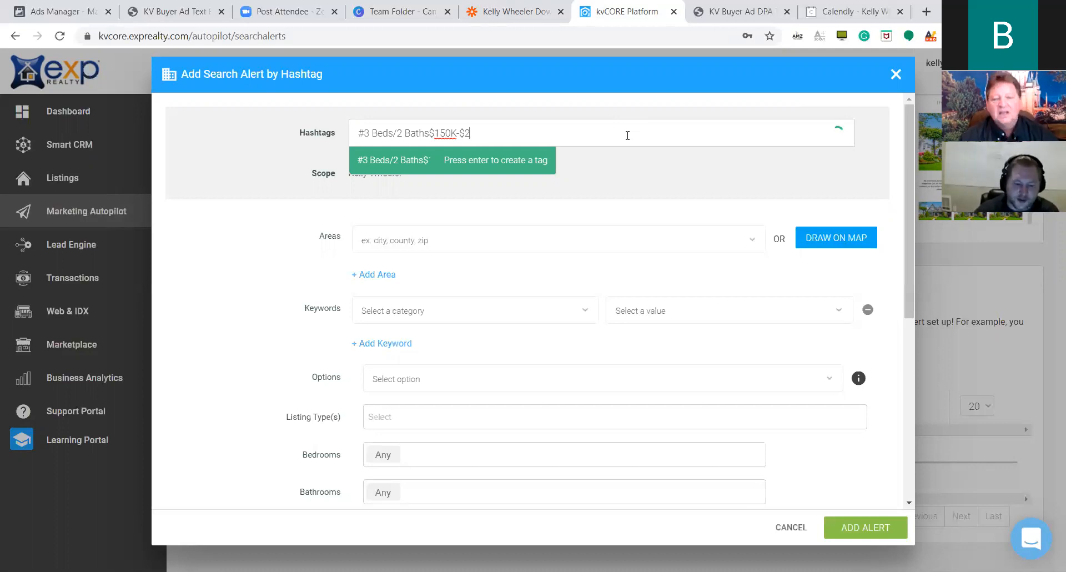
type("00K")
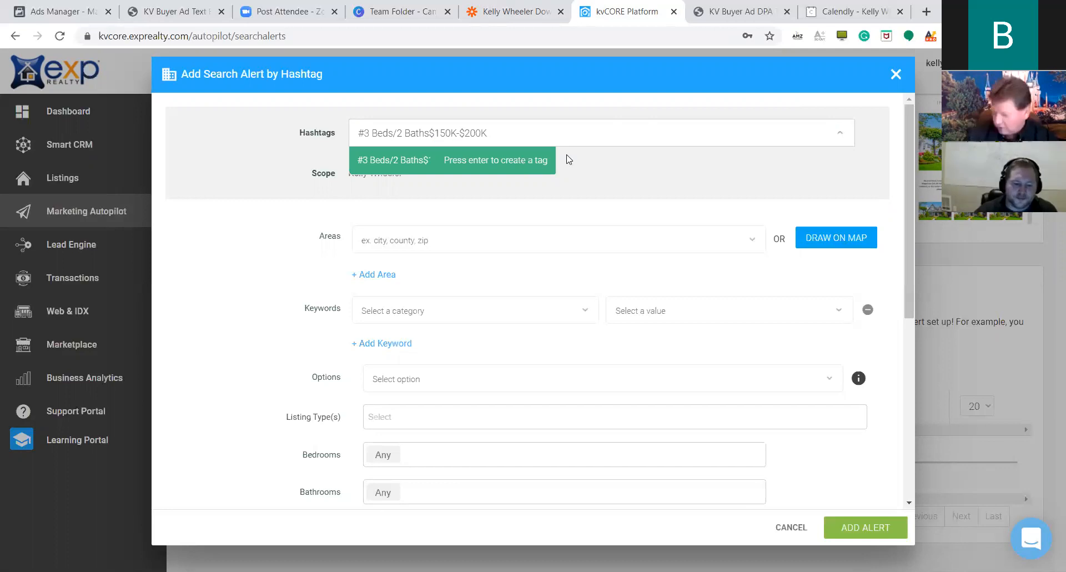
key("Return")
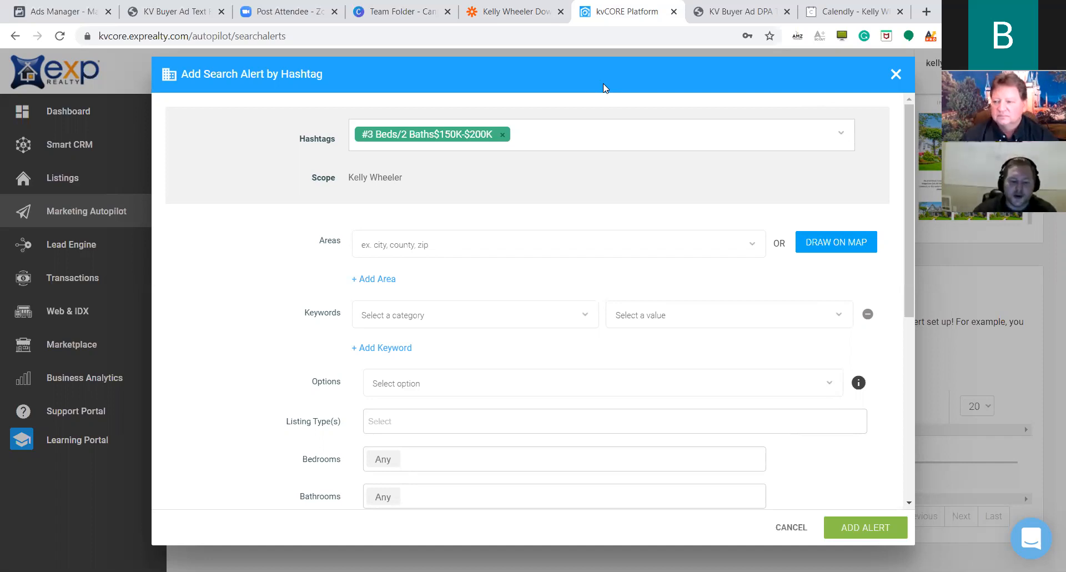
Set the alert's area to the city Clermont instead of Orlando.
left_click(452, 250)
type("orlando")
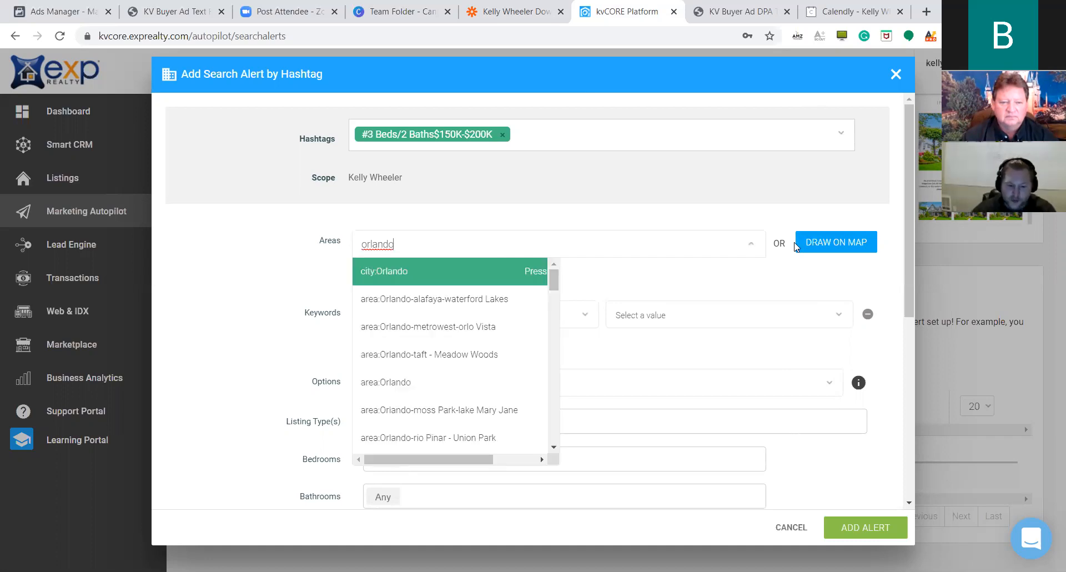
left_click(387, 269)
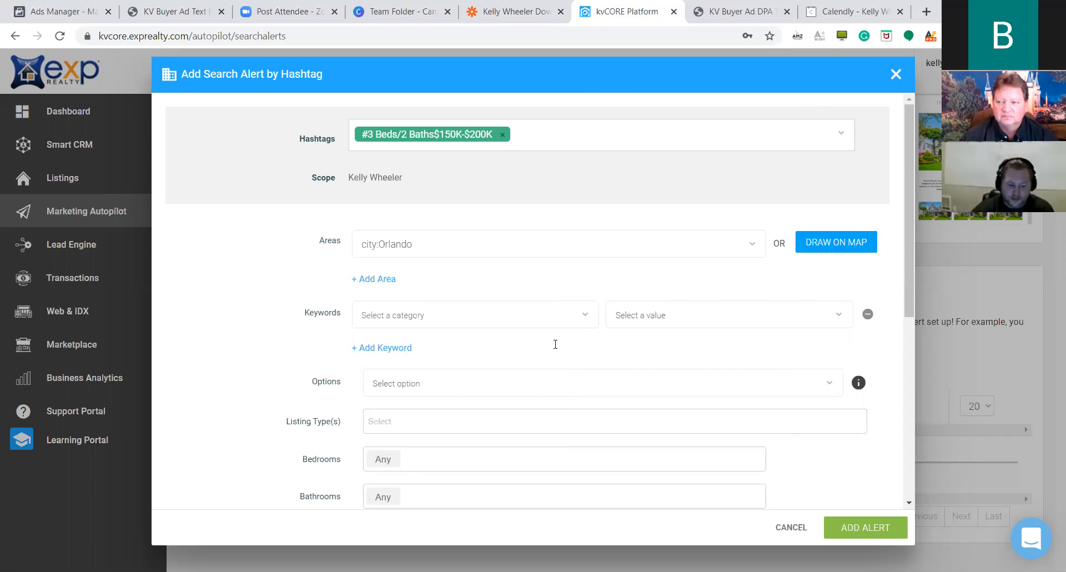
scroll(555, 347, "down", 1)
scroll(507, 351, "down", 1)
left_click(709, 322)
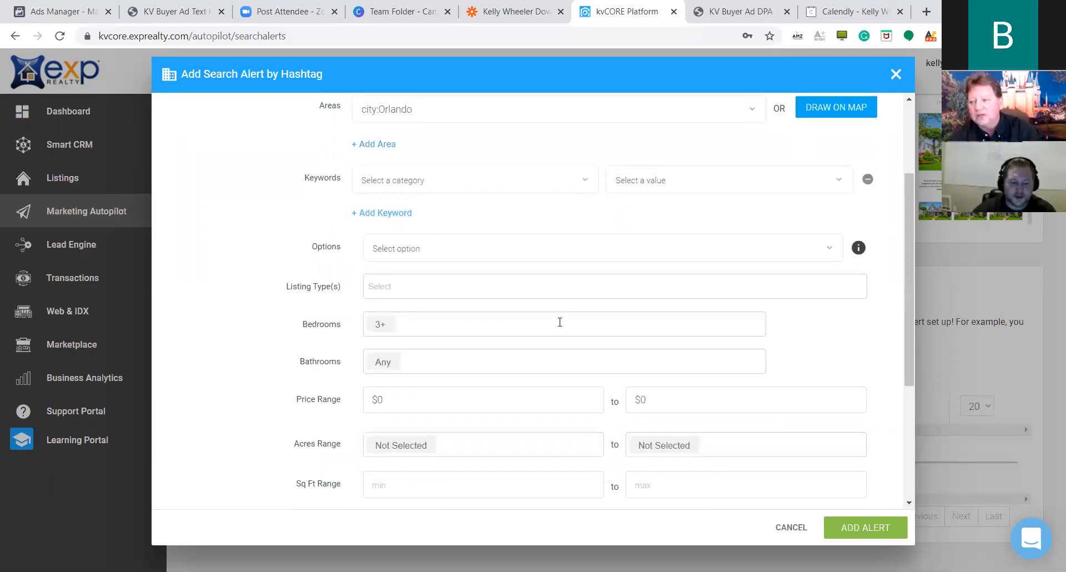
scroll(561, 311, "up", 3)
left_click(517, 240)
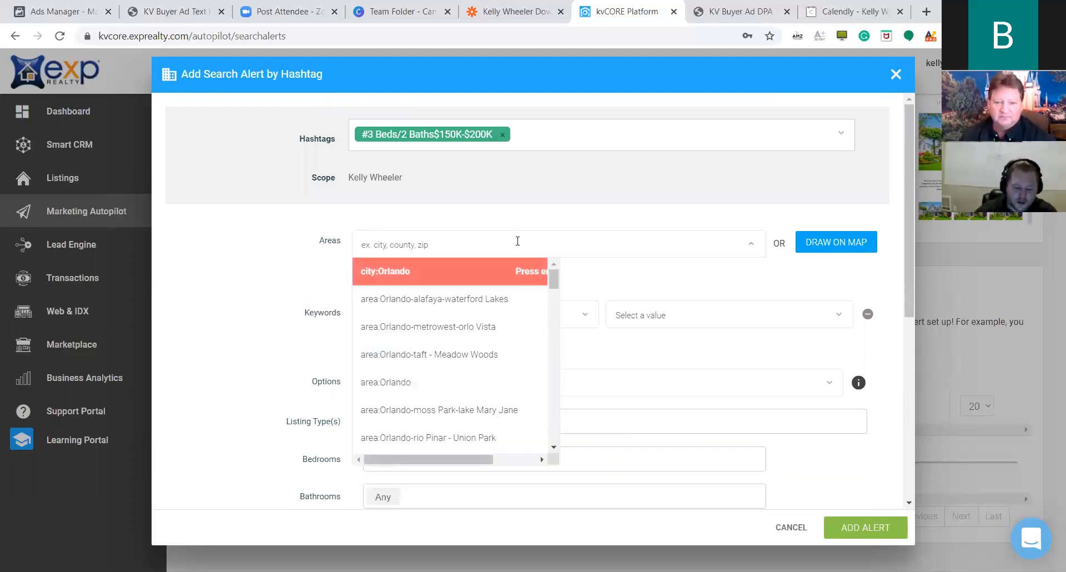
type("cle")
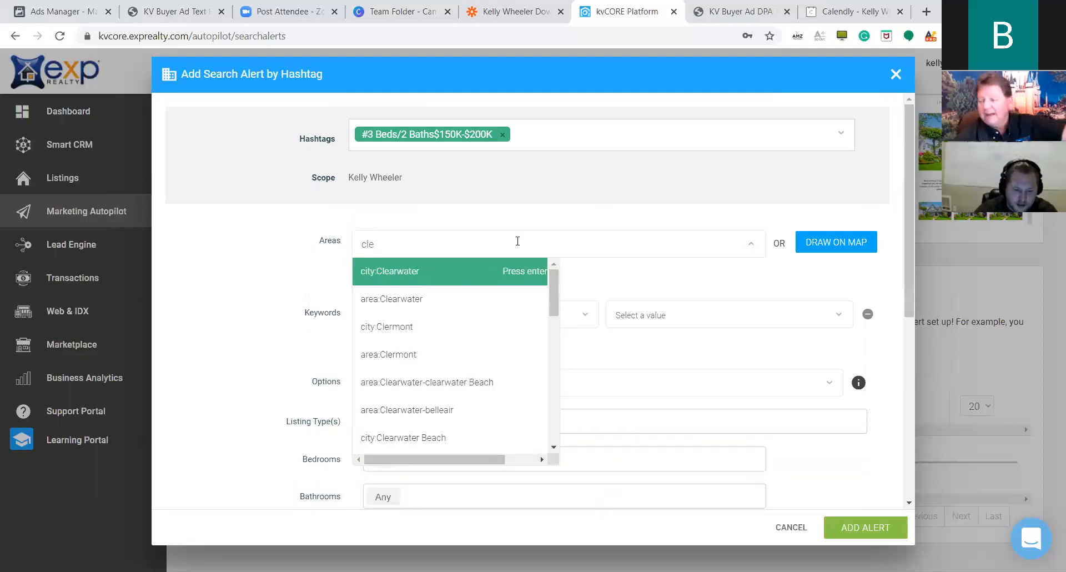
type("r")
left_click(451, 282)
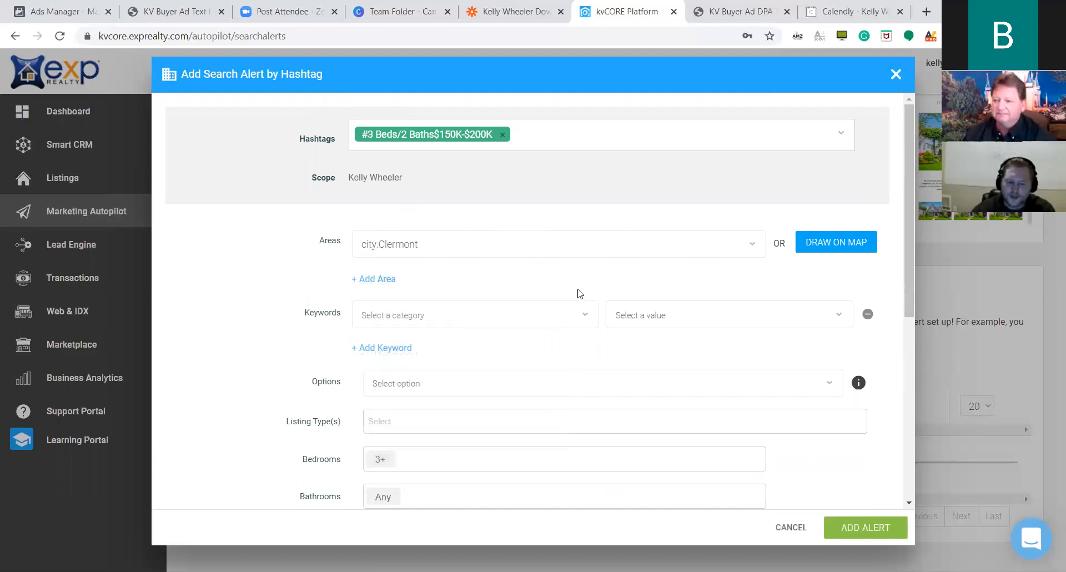
scroll(578, 269, "down", 1)
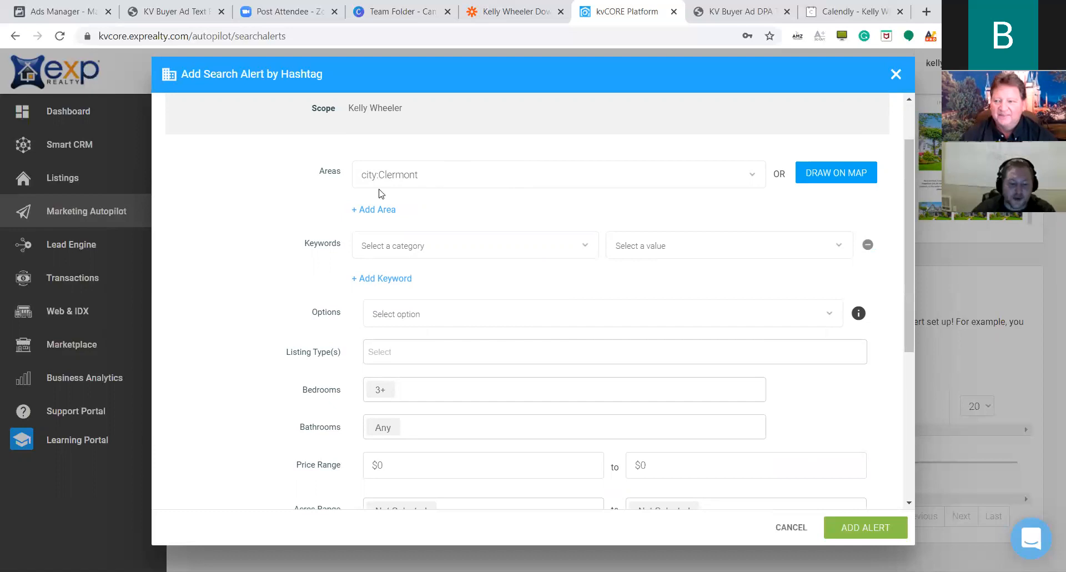
scroll(527, 261, "up", 1)
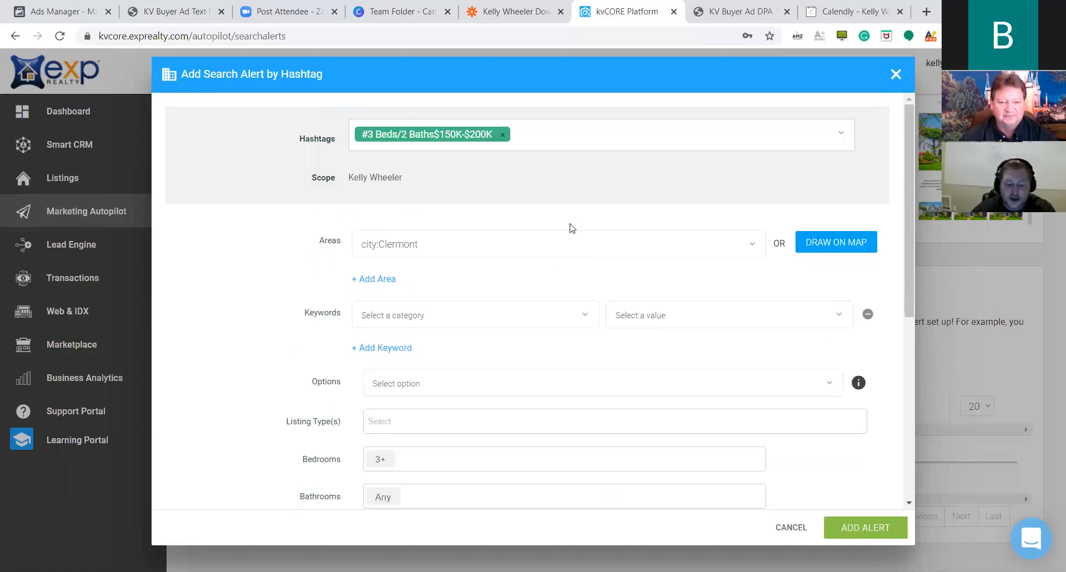
scroll(555, 255, "down", 3)
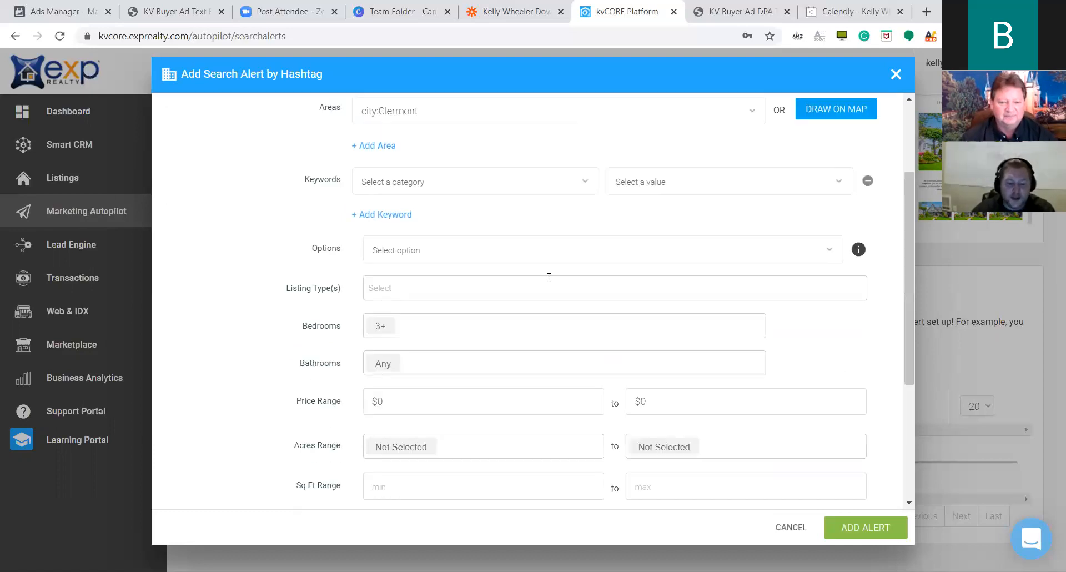
Require 2+ bathrooms and set the price range to $150,000–$200,000.
left_click(509, 360)
left_click(384, 434)
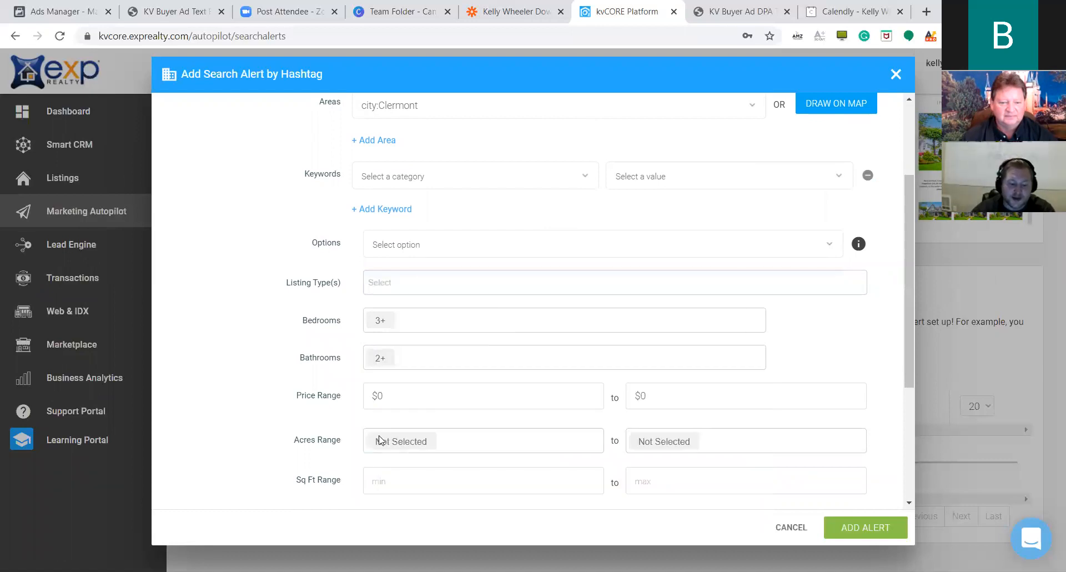
scroll(534, 315, "up", 1)
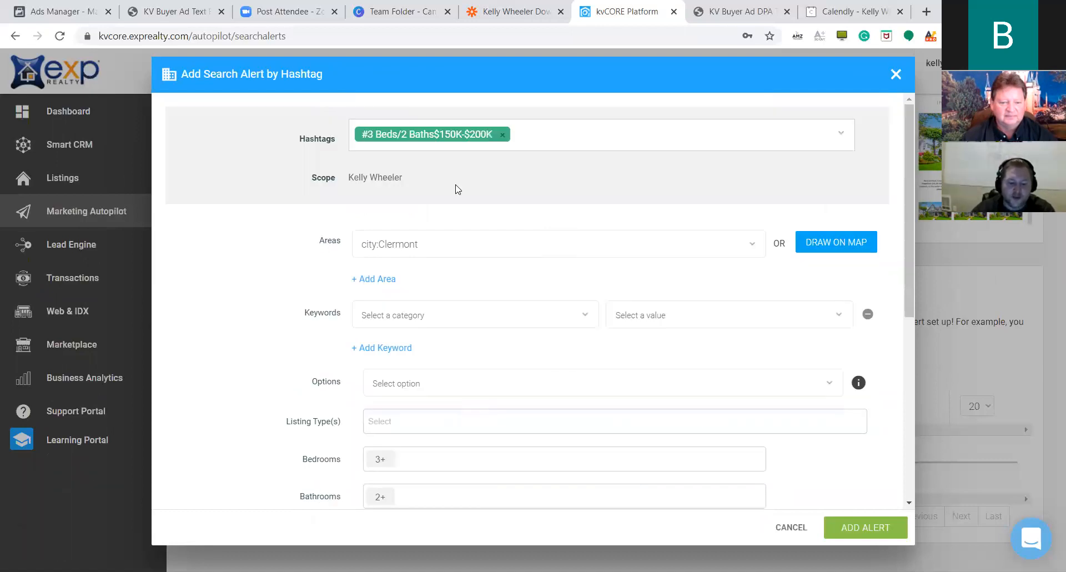
scroll(583, 294, "down", 2)
left_click(542, 341)
left_click(391, 259)
type("150,000")
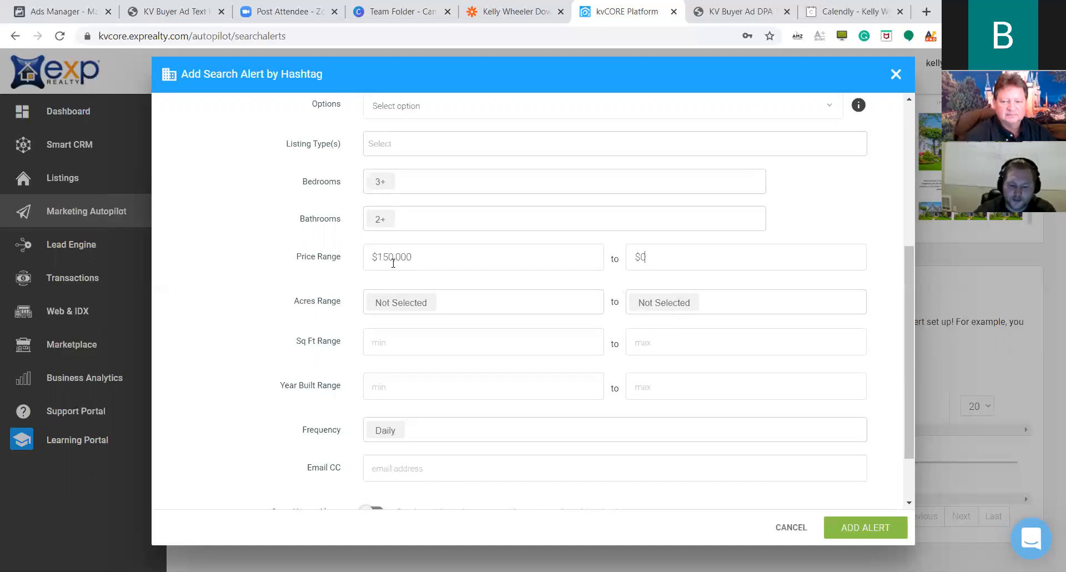
type("200000")
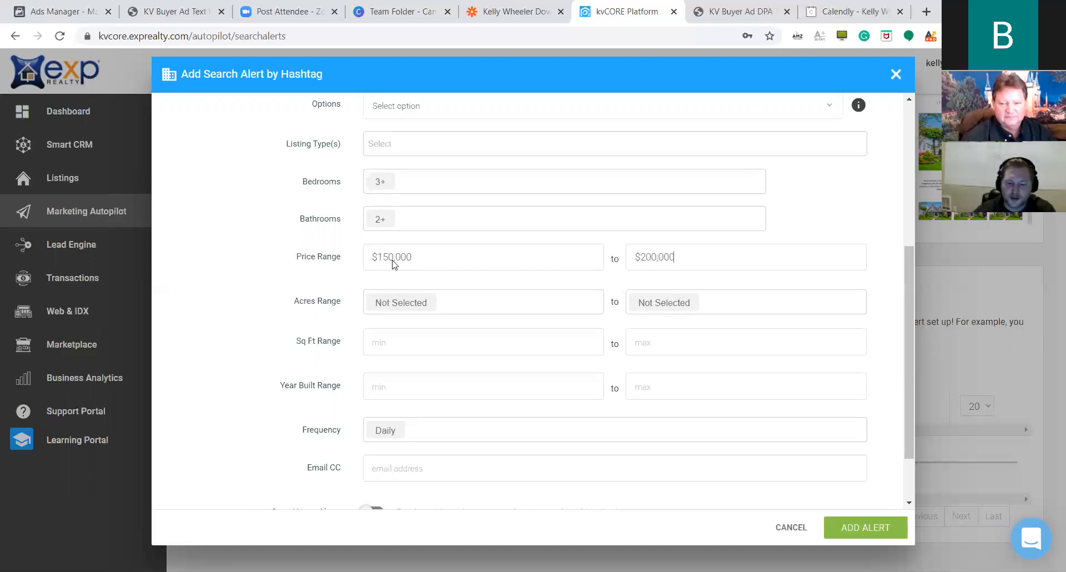
scroll(879, 275, "down", 2)
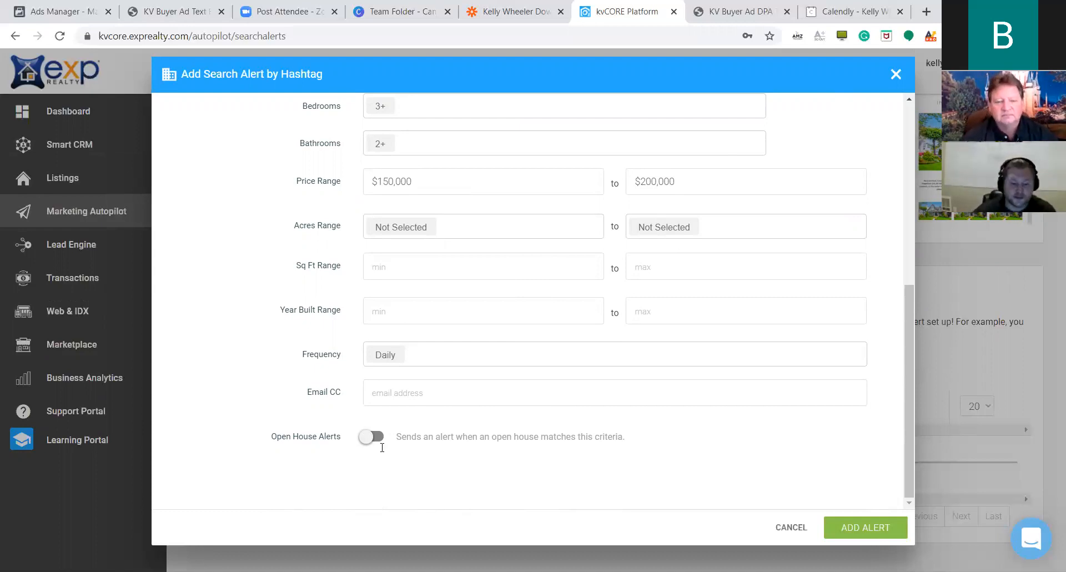
Add the alert and scroll to it in the Auto Assigned Search Alerts list.
left_click(862, 528)
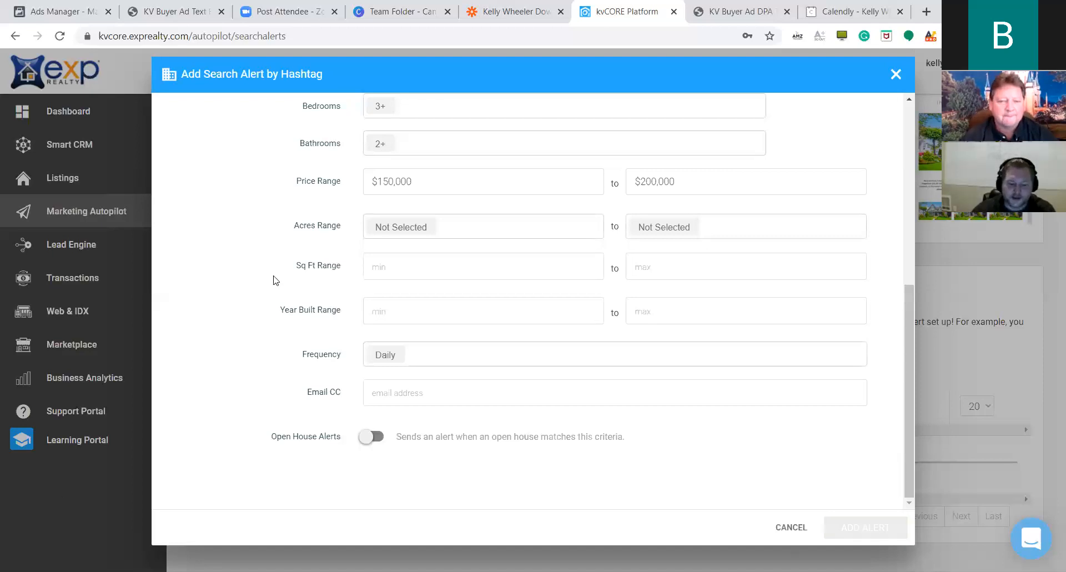
scroll(450, 385, "down", 1)
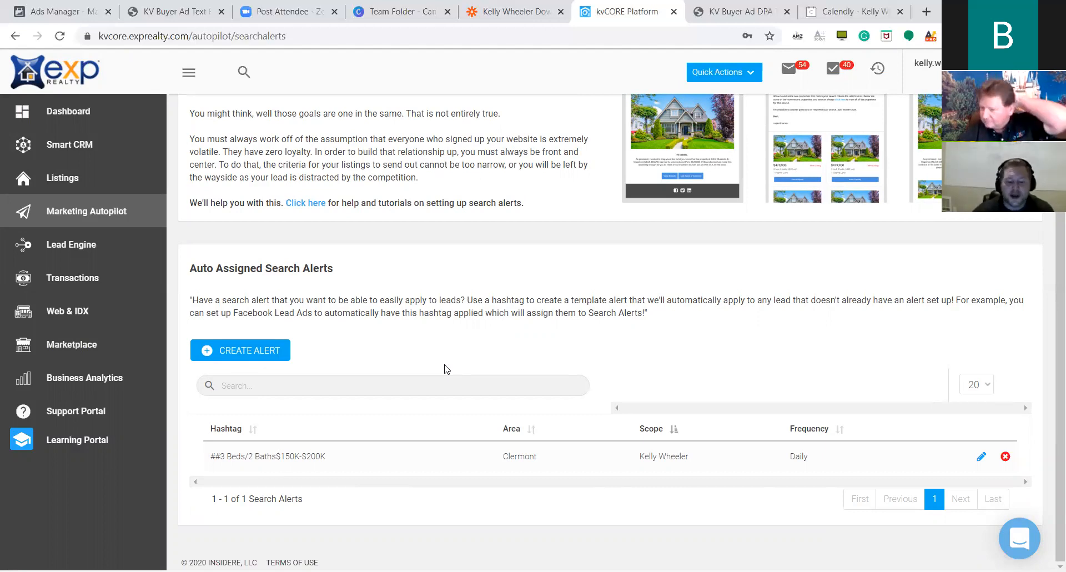
Open the saved Clermont alert's edit form, then close it without changes.
left_click(981, 457)
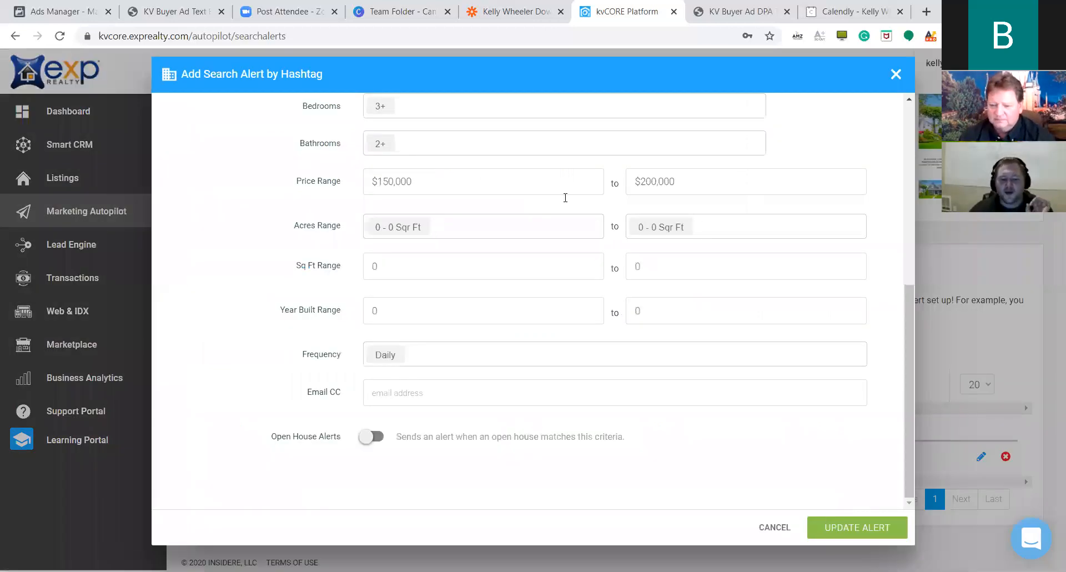
scroll(572, 206, "up", 7)
left_click(370, 131)
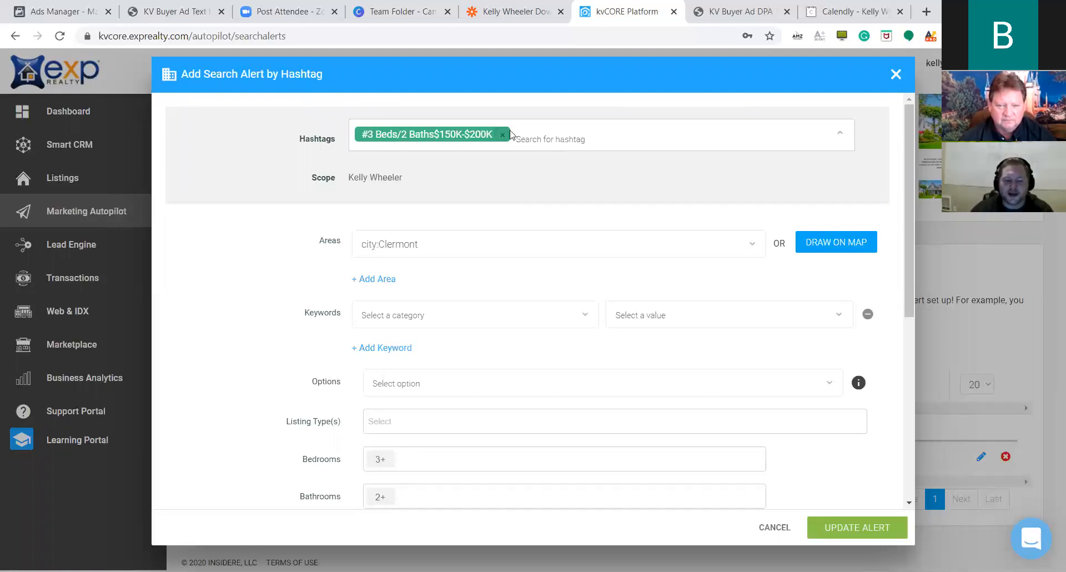
left_click(893, 79)
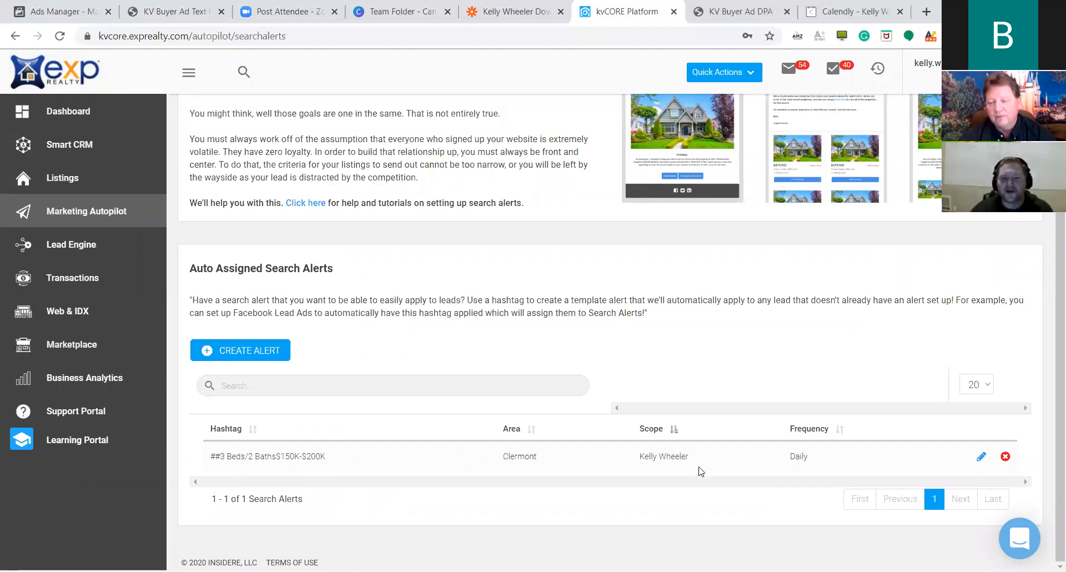
Replace the alert's hashtag with '3 Beds/2Baths$150K-$200K' and update the alert.
left_click(980, 455)
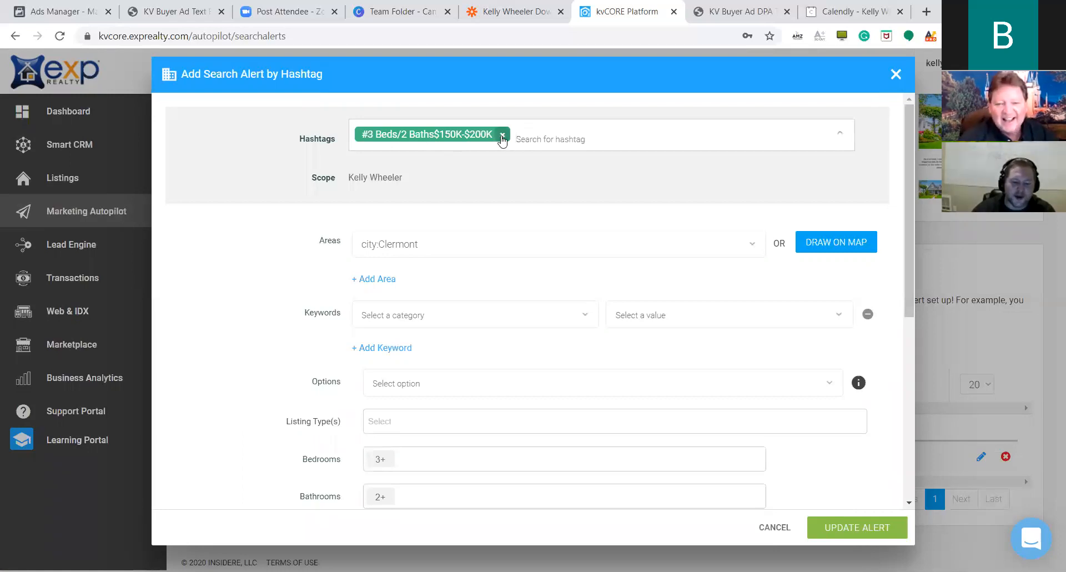
left_click(502, 134)
left_click(517, 135)
type("3")
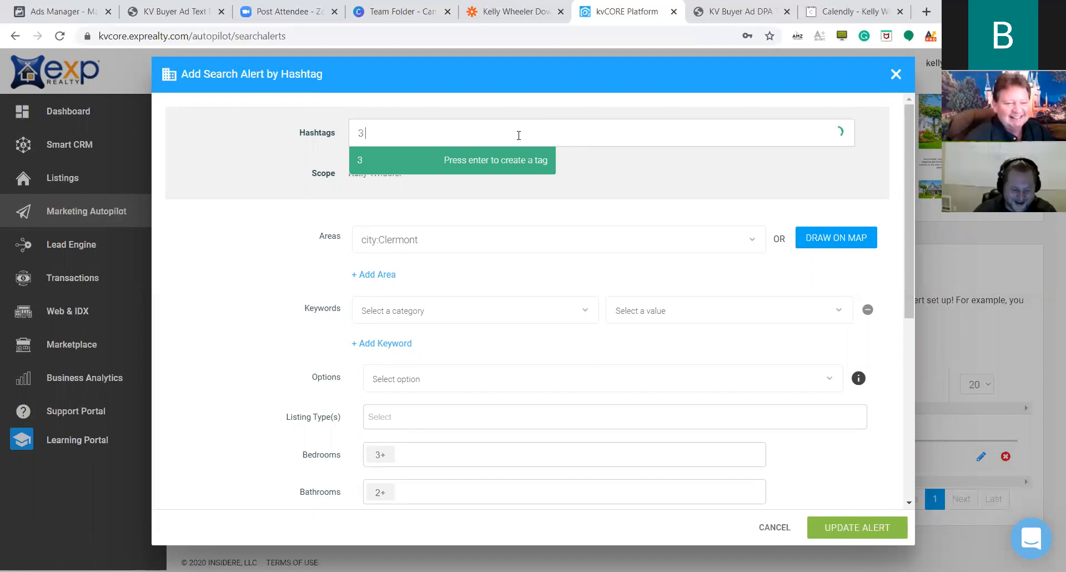
type(" Beds/")
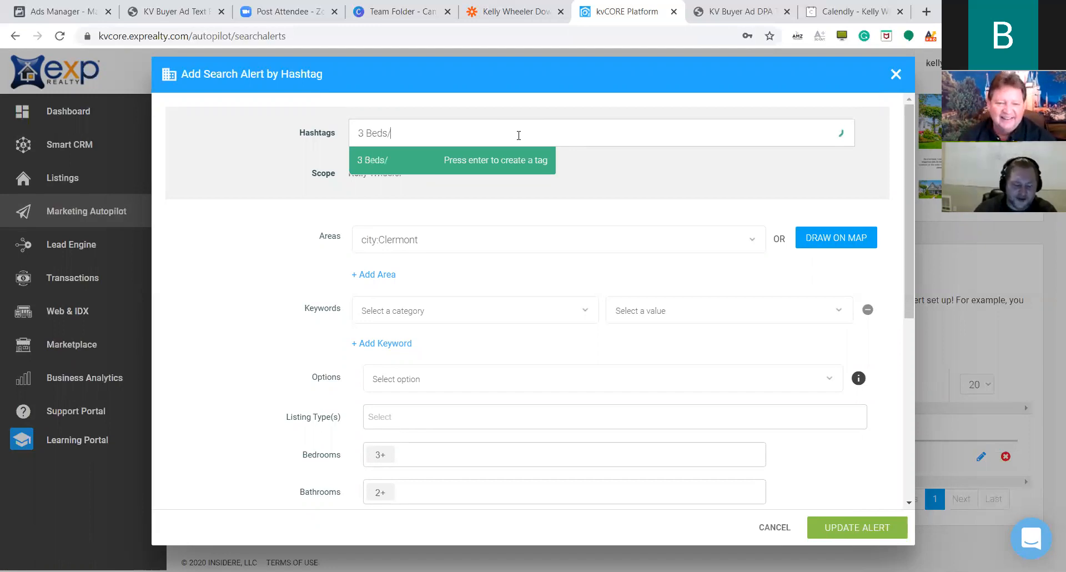
type("2Bat")
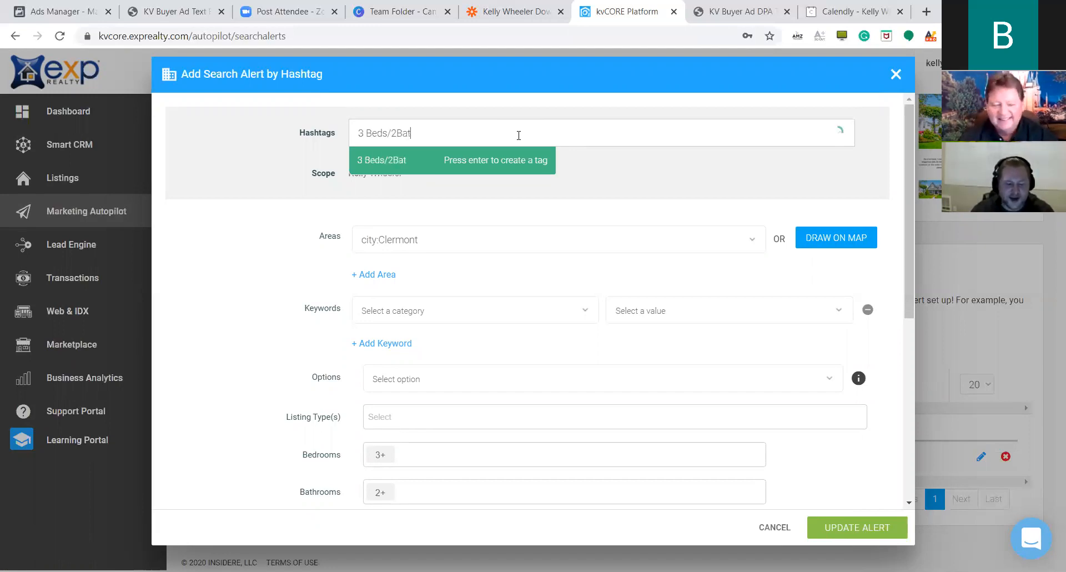
type("hs$15")
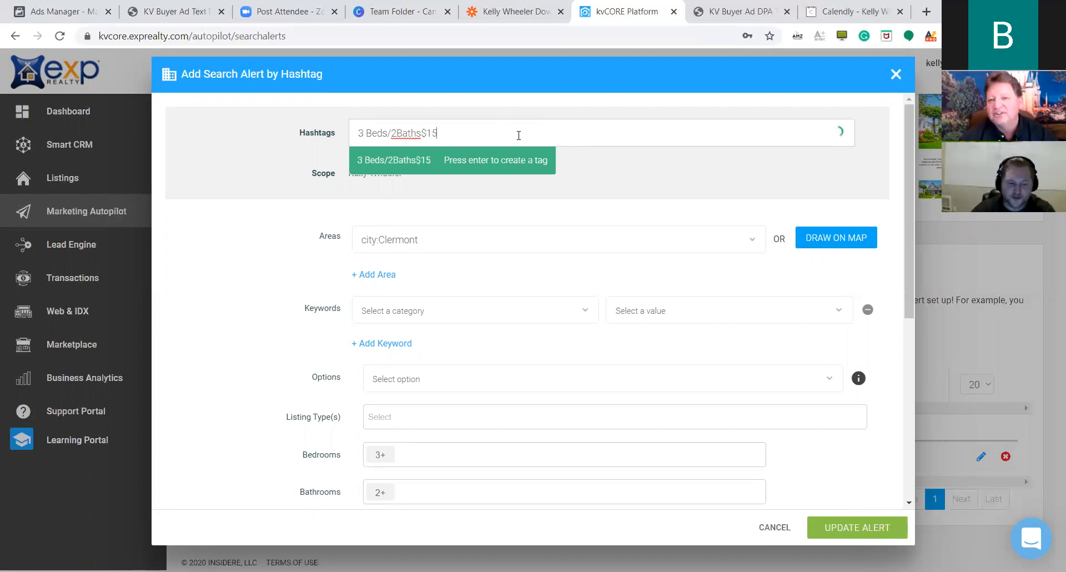
type("0K-$200K")
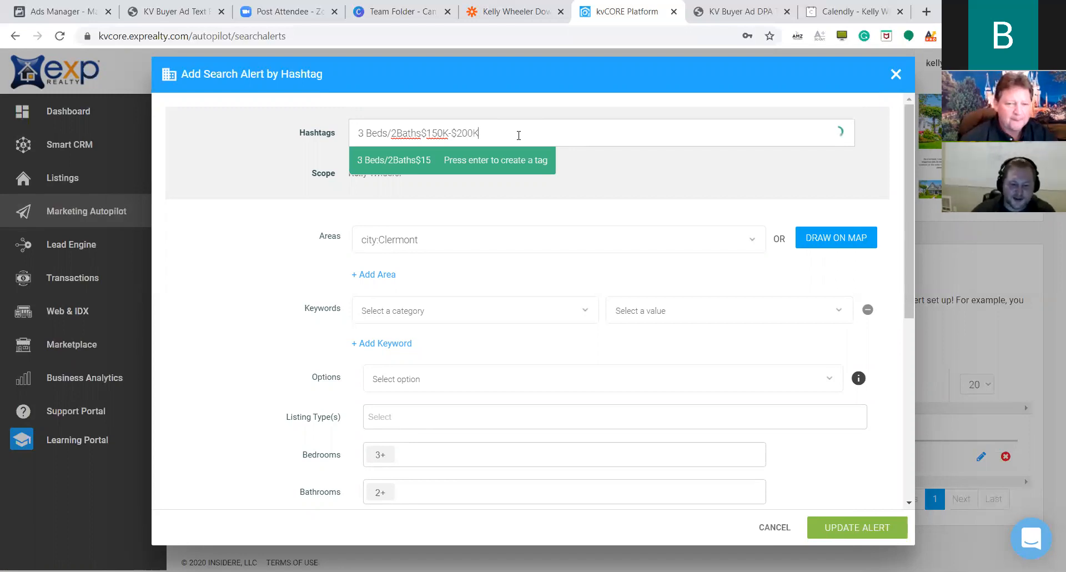
left_click(473, 158)
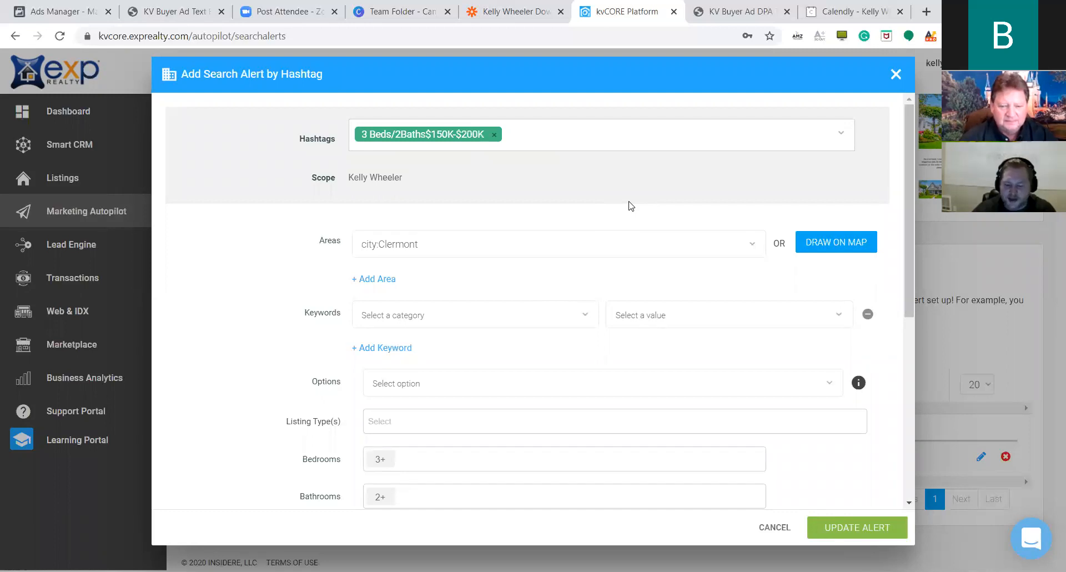
left_click(849, 528)
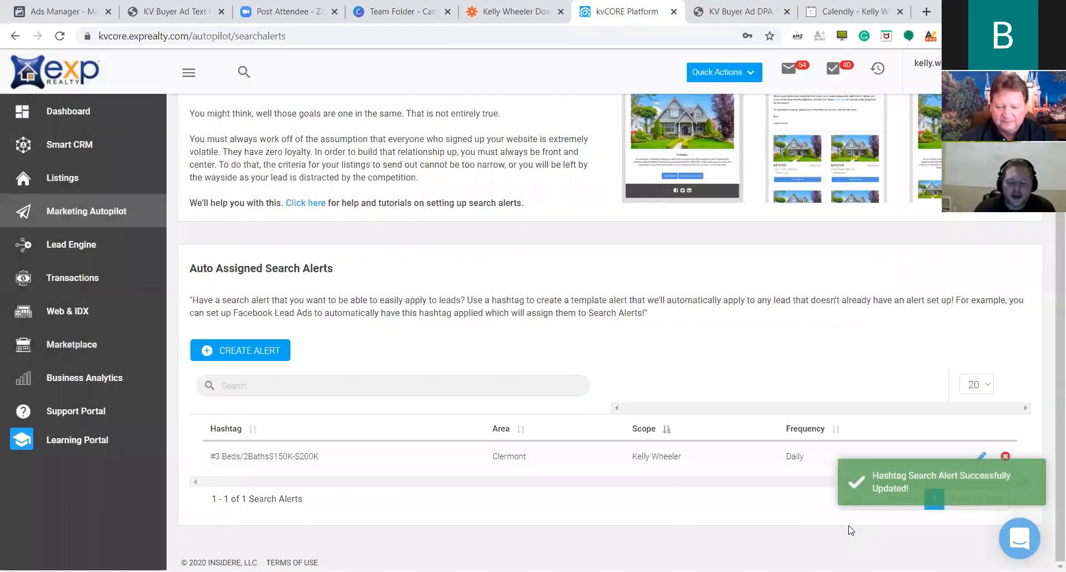